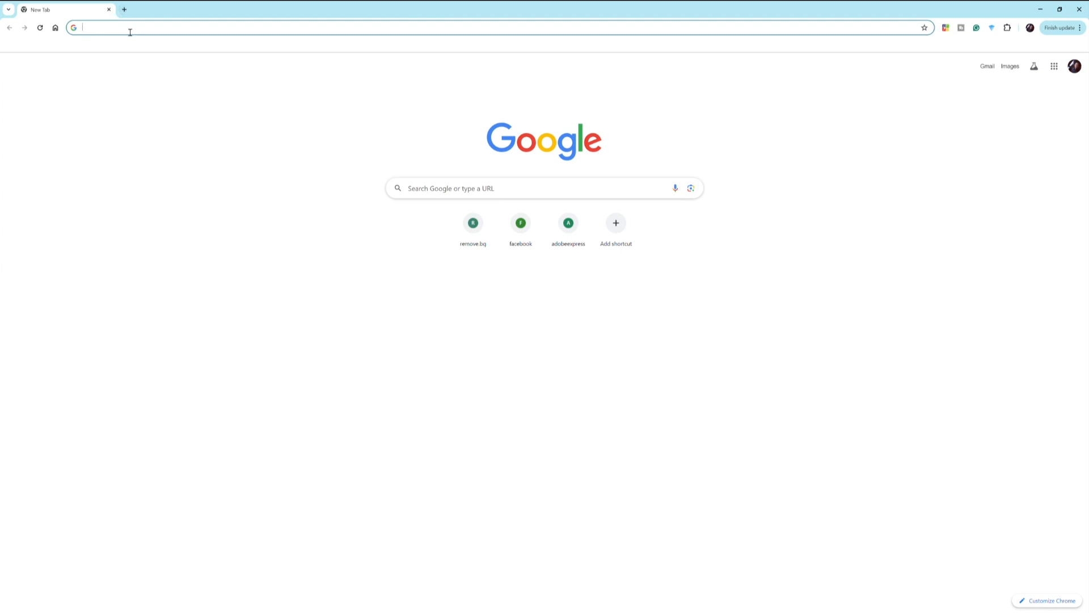
# - Search Google for 'canva' and open the official Canva website from the results
pyautogui.click(485, 192)
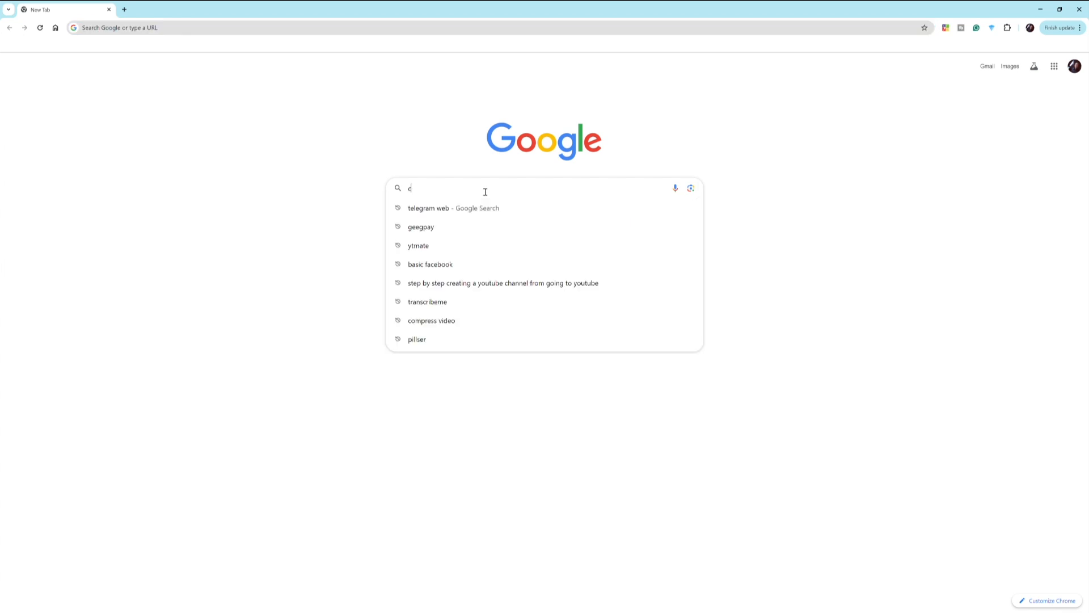
pyautogui.write('canva')
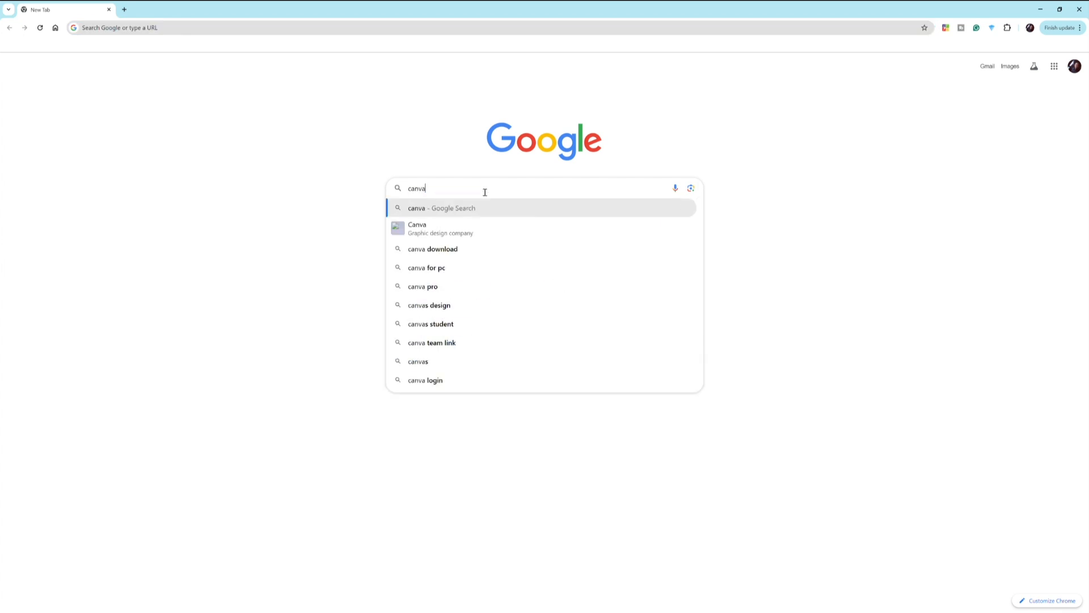
pyautogui.press('Return')
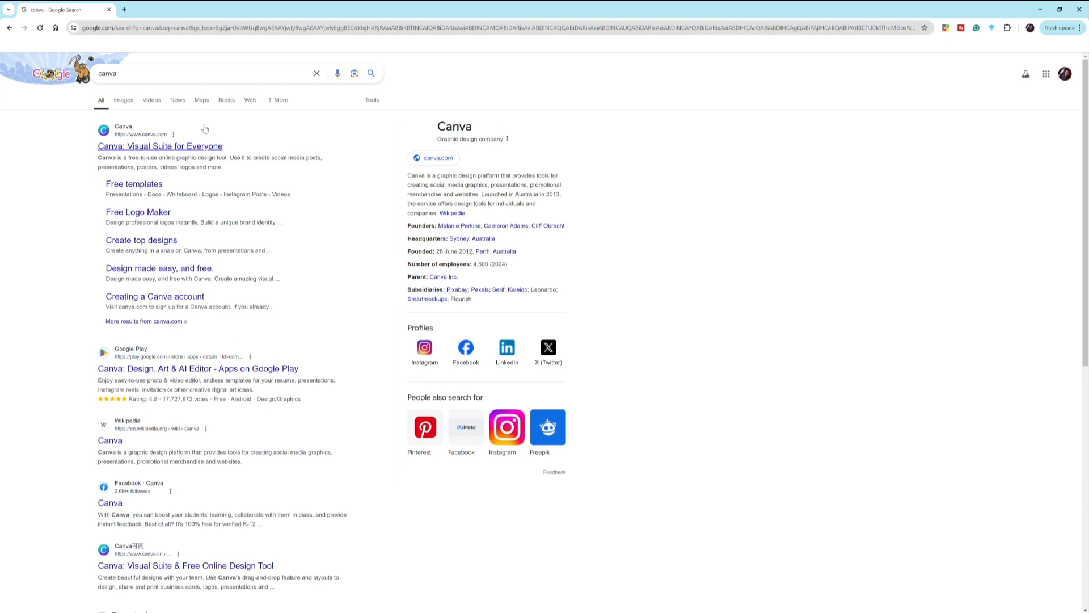
pyautogui.click(194, 149)
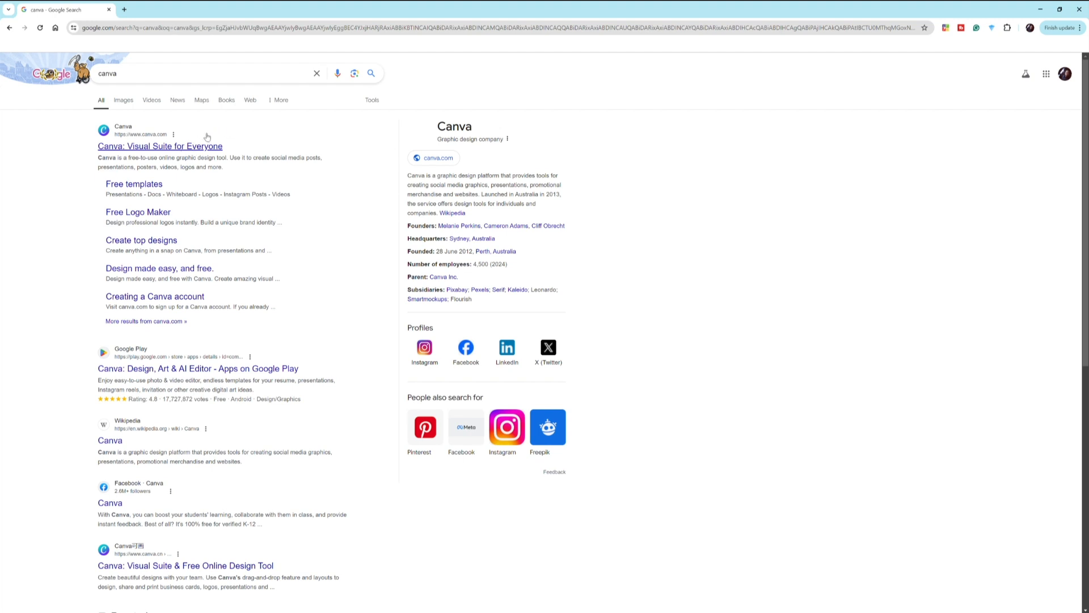
pyautogui.click(173, 150)
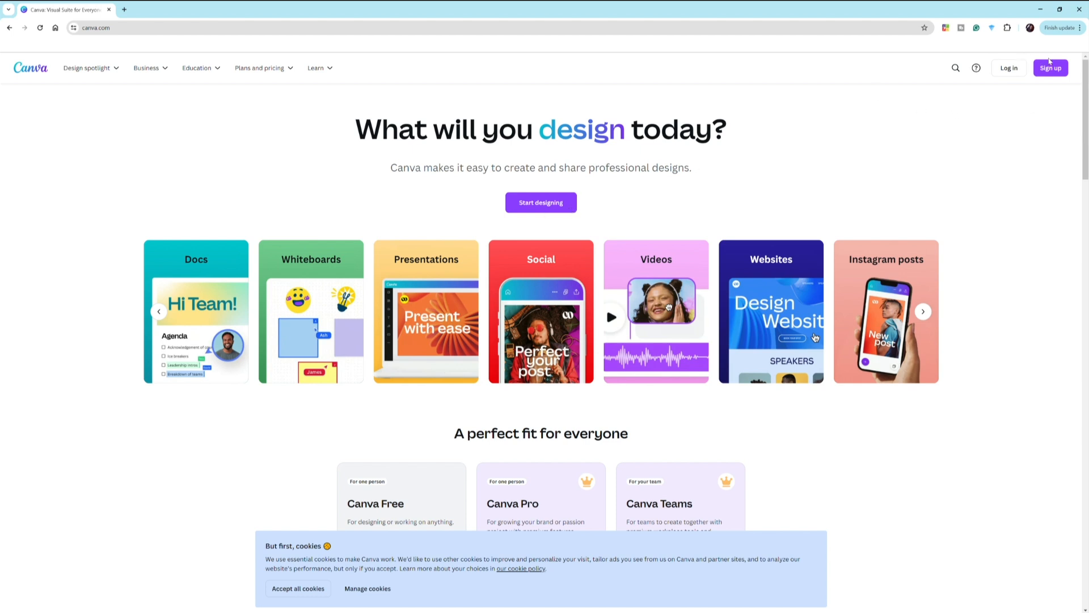
# - Log in to Canva, accept all cookies, and open a new Chrome tab
pyautogui.click(1051, 66)
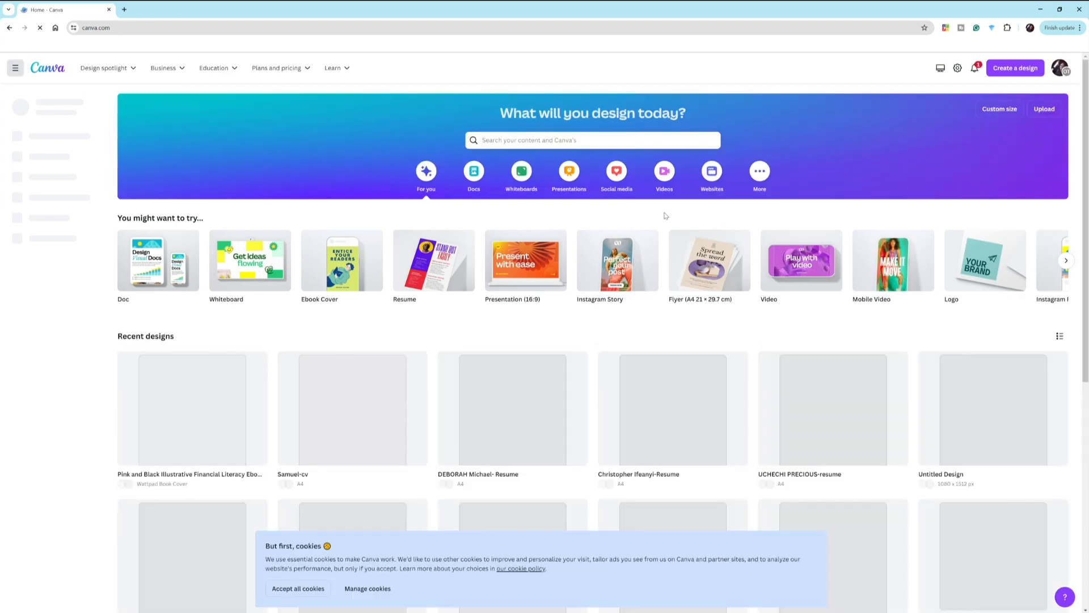
pyautogui.click(307, 587)
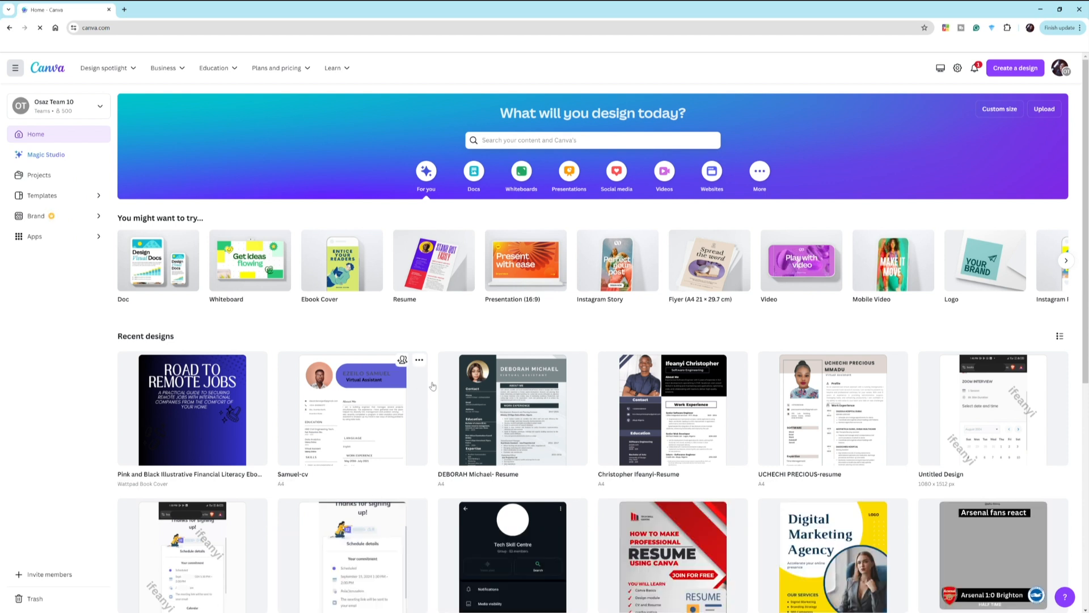
pyautogui.click(541, 147)
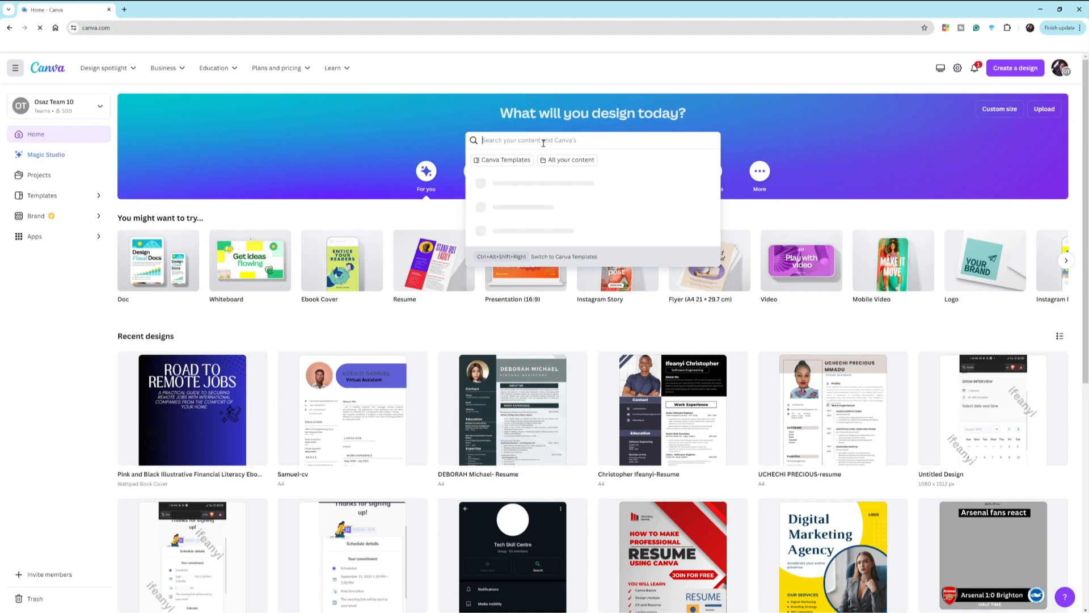
pyautogui.click(126, 9)
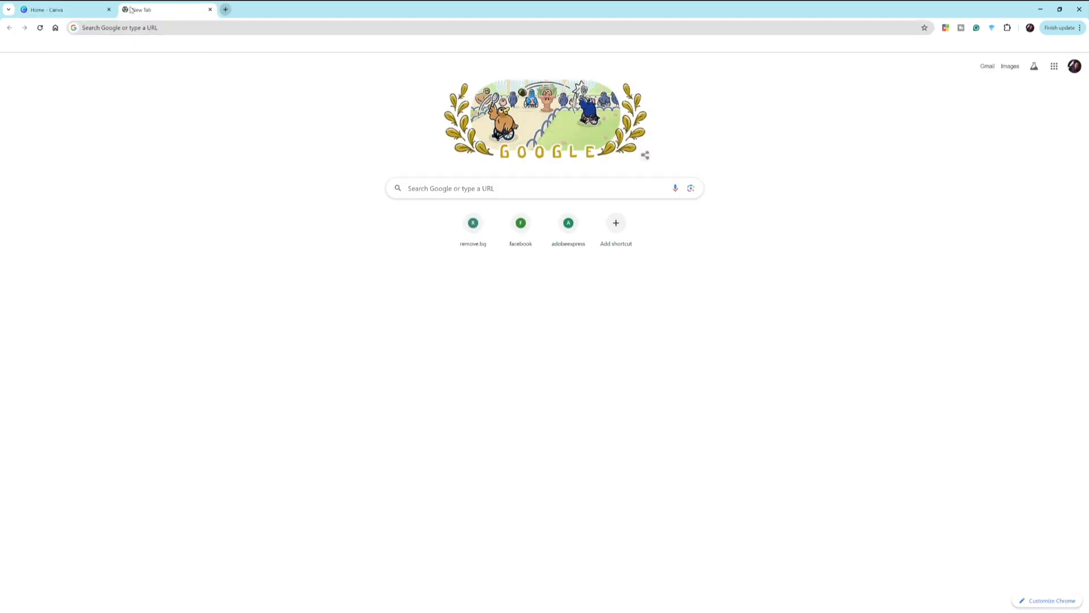
# - Go to chatgpt.com and sign in to ChatGPT with the Google account
pyautogui.hotkey('ctrl', 'l')
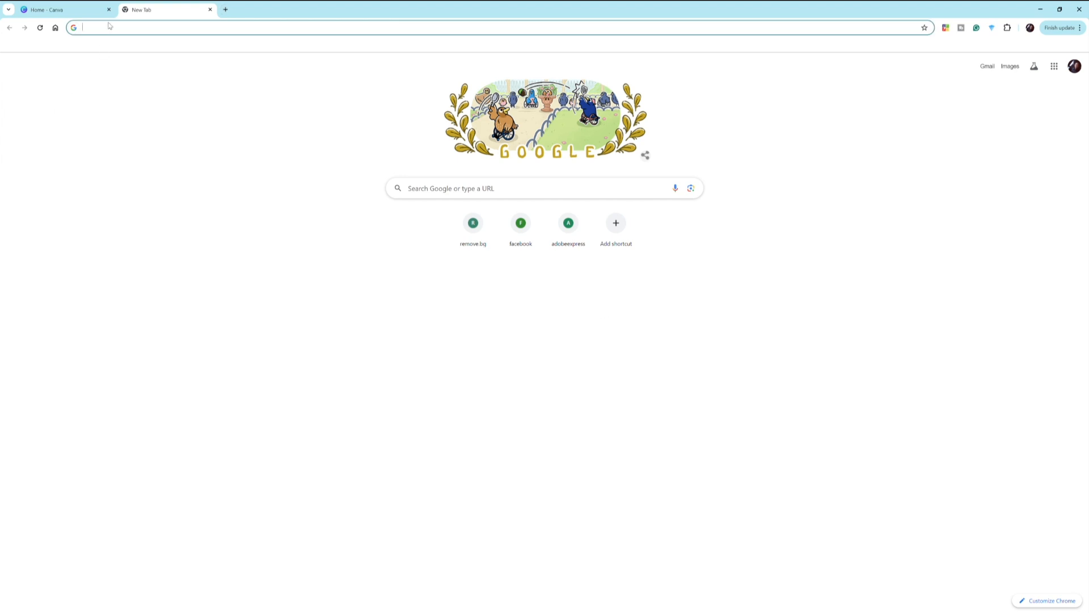
pyautogui.write('chat')
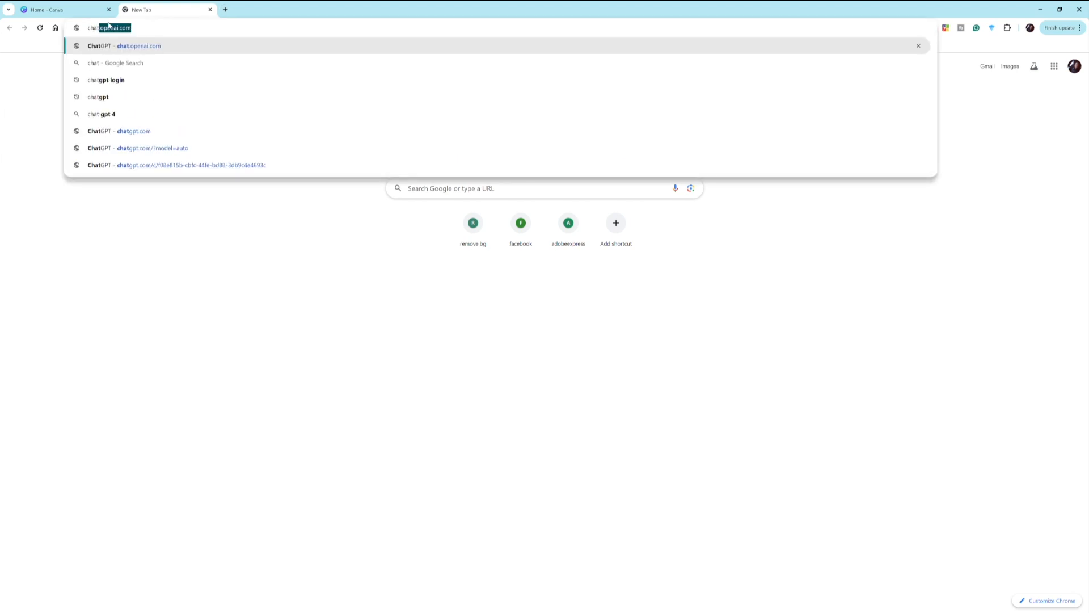
pyautogui.press('Return')
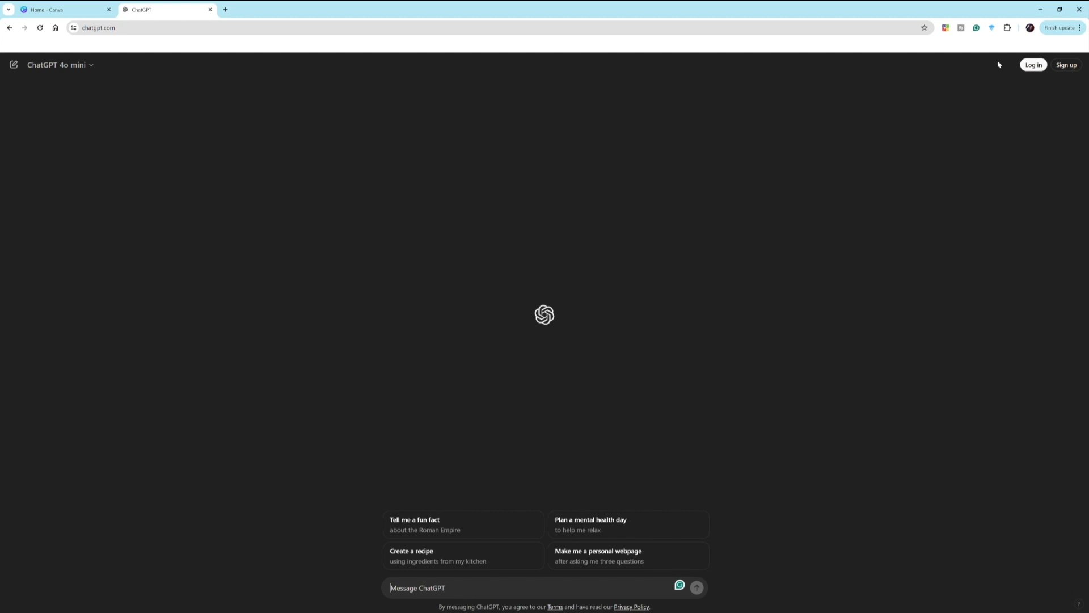
pyautogui.click(1034, 64)
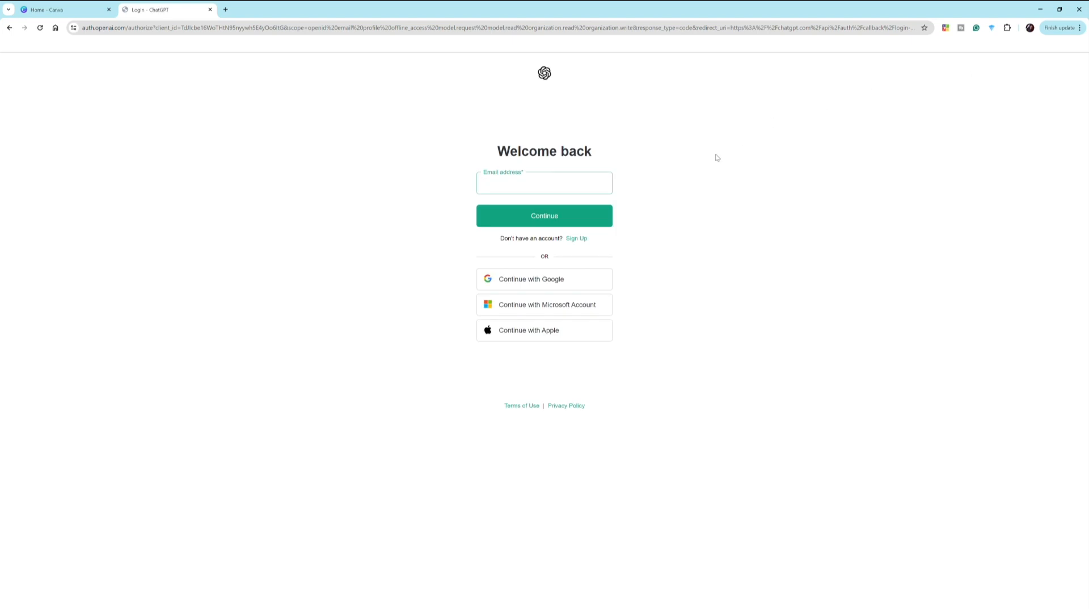
pyautogui.click(9, 28)
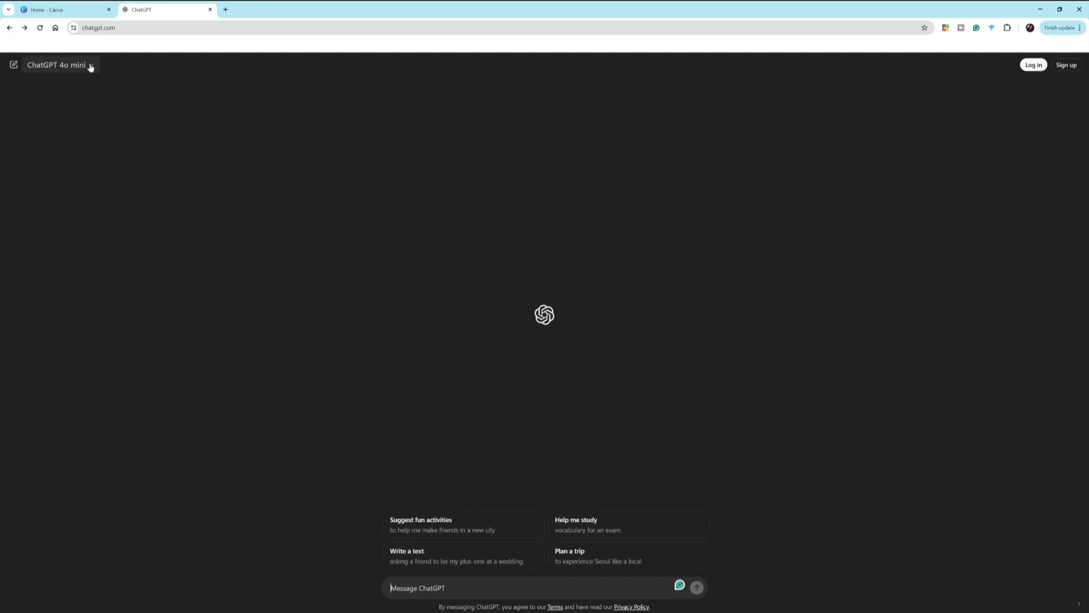
pyautogui.click(95, 66)
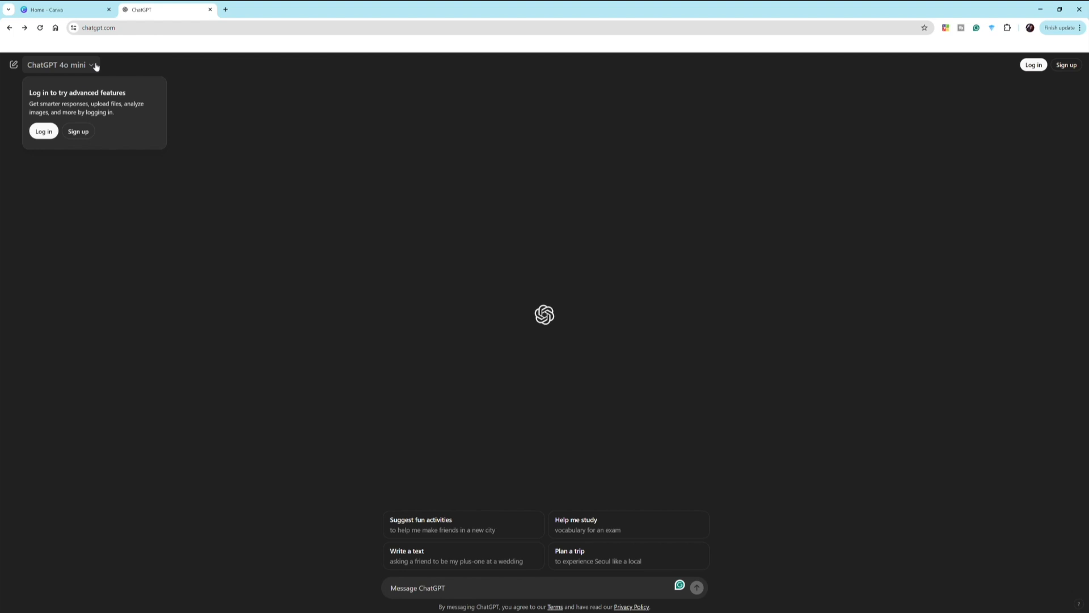
pyautogui.click(53, 132)
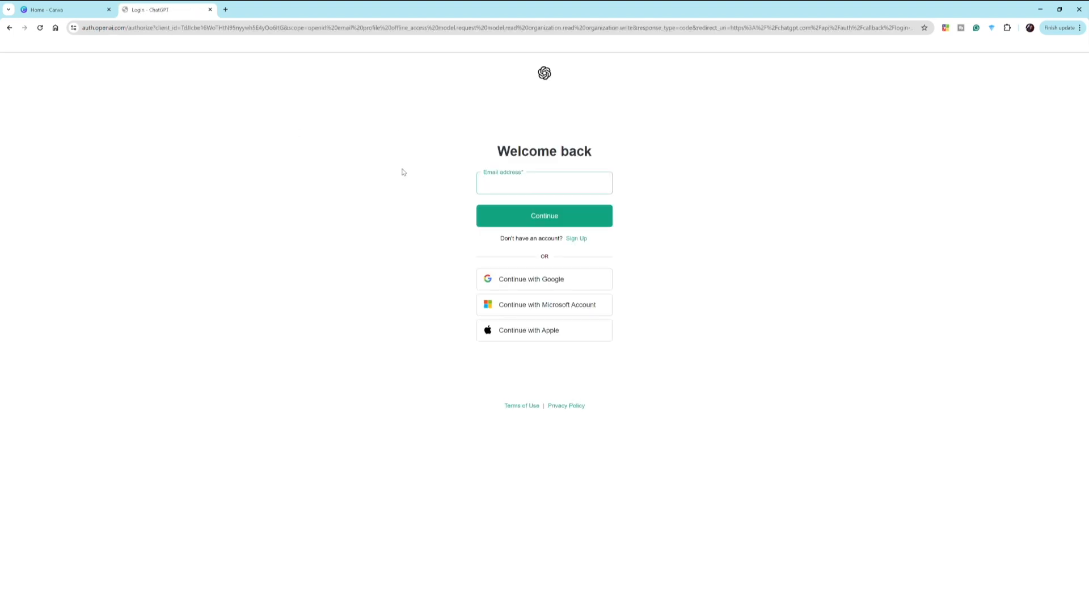
pyautogui.click(576, 279)
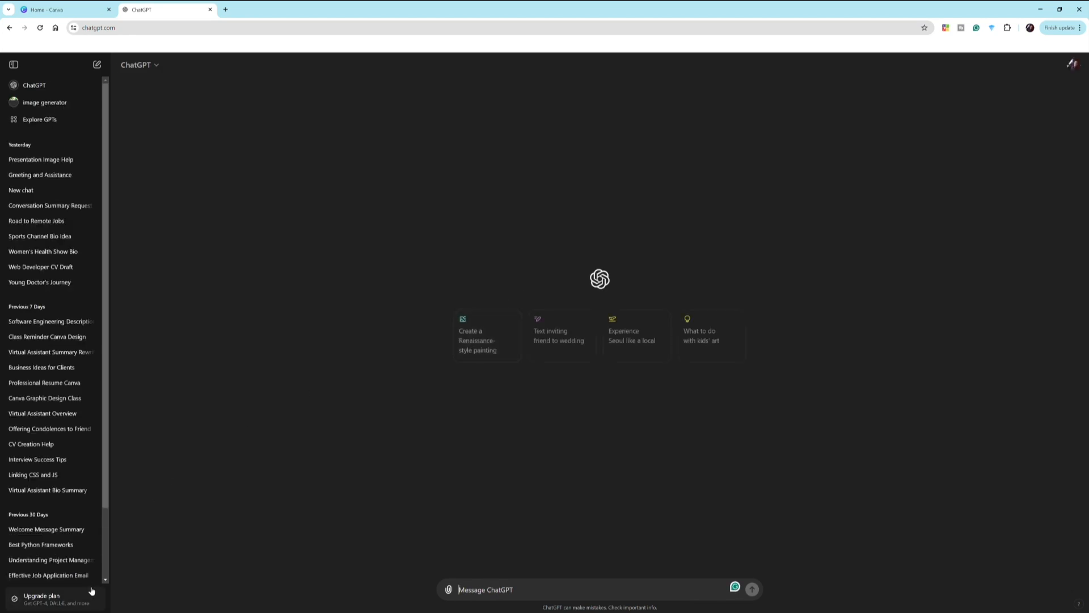
# - Set the ChatGPT theme to Light in Settings, then switch back to the Canva tab
pyautogui.moveTo(108, 502); pyautogui.dragTo(108, 582)
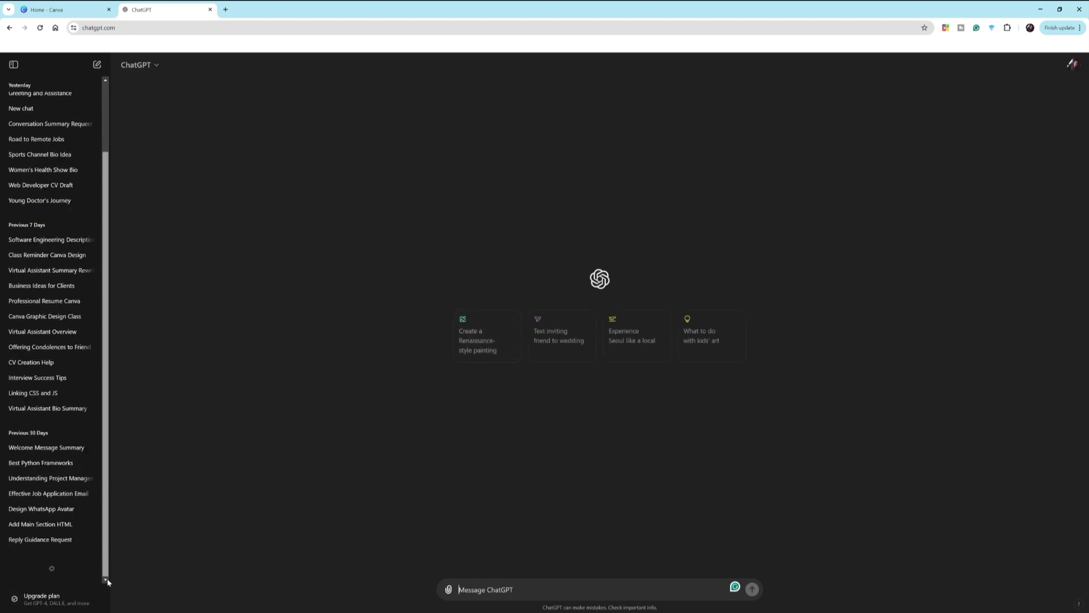
pyautogui.click(1075, 63)
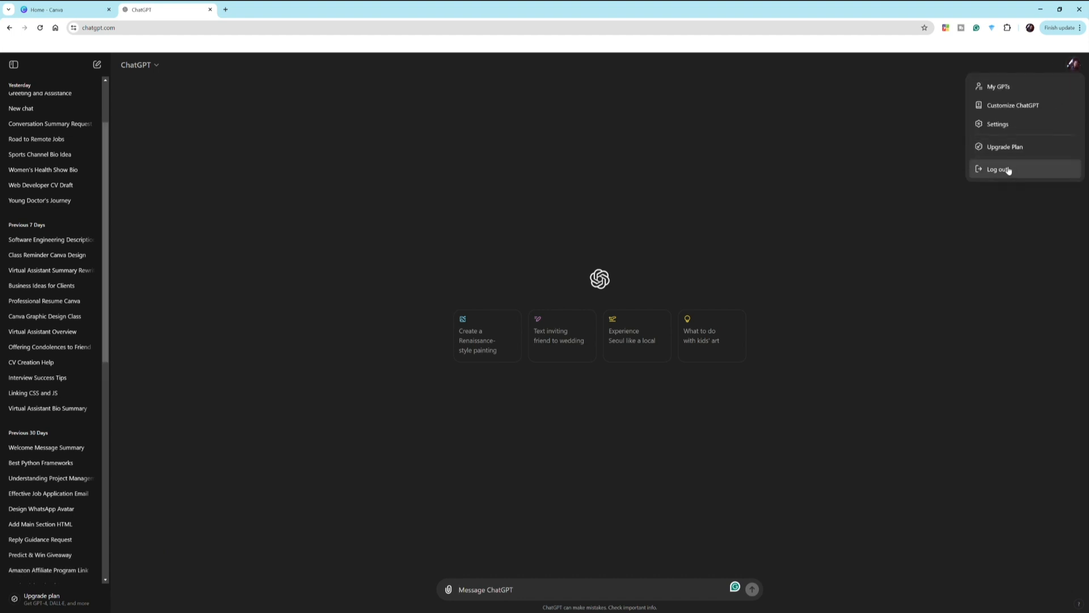
pyautogui.click(1003, 125)
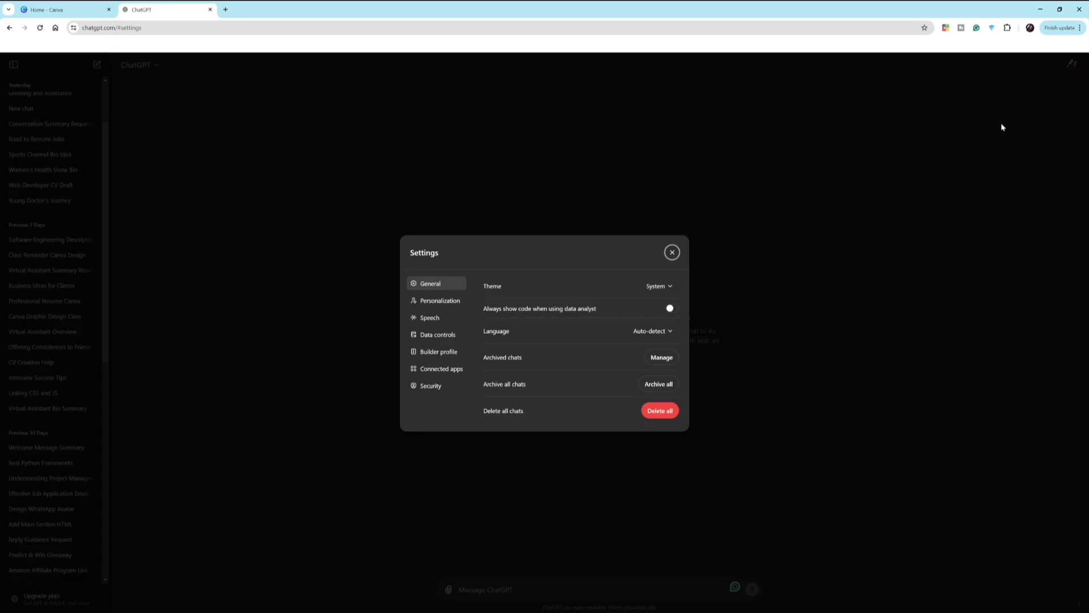
pyautogui.click(659, 287)
pyautogui.click(659, 346)
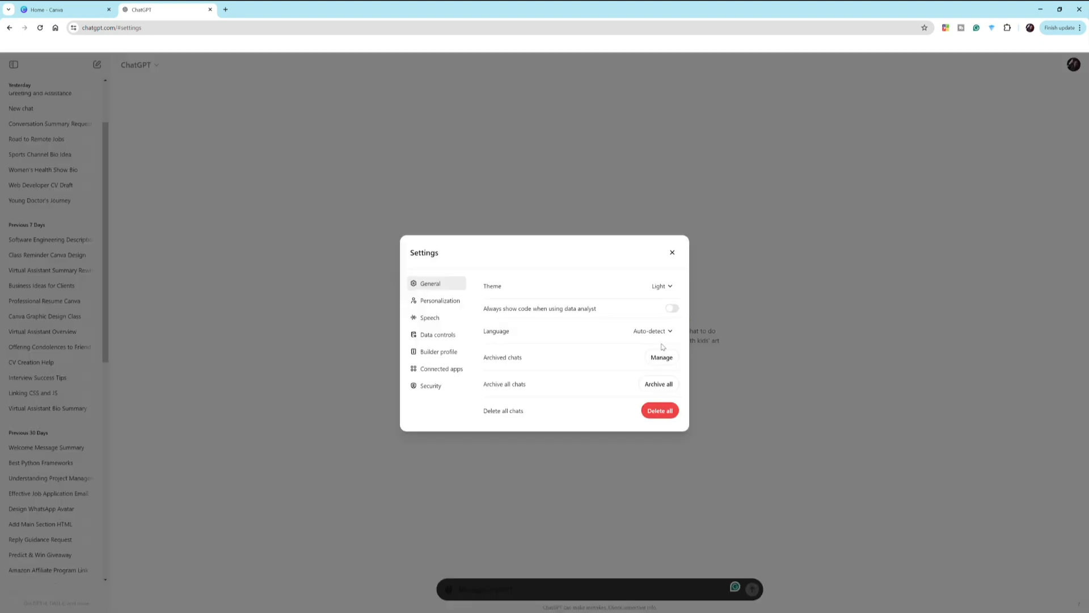
pyautogui.click(672, 253)
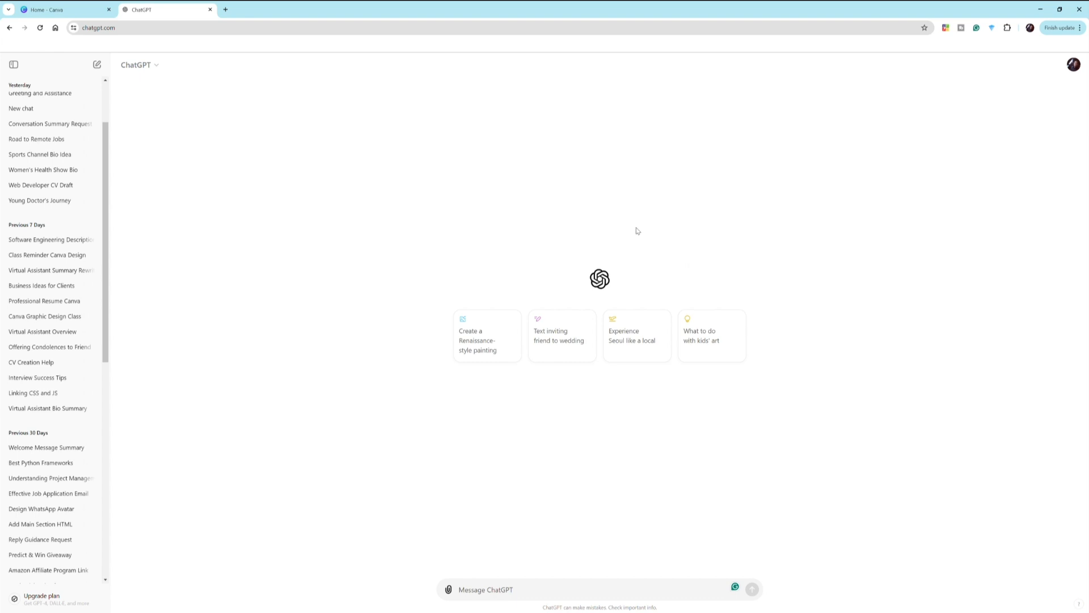
pyautogui.click(80, 8)
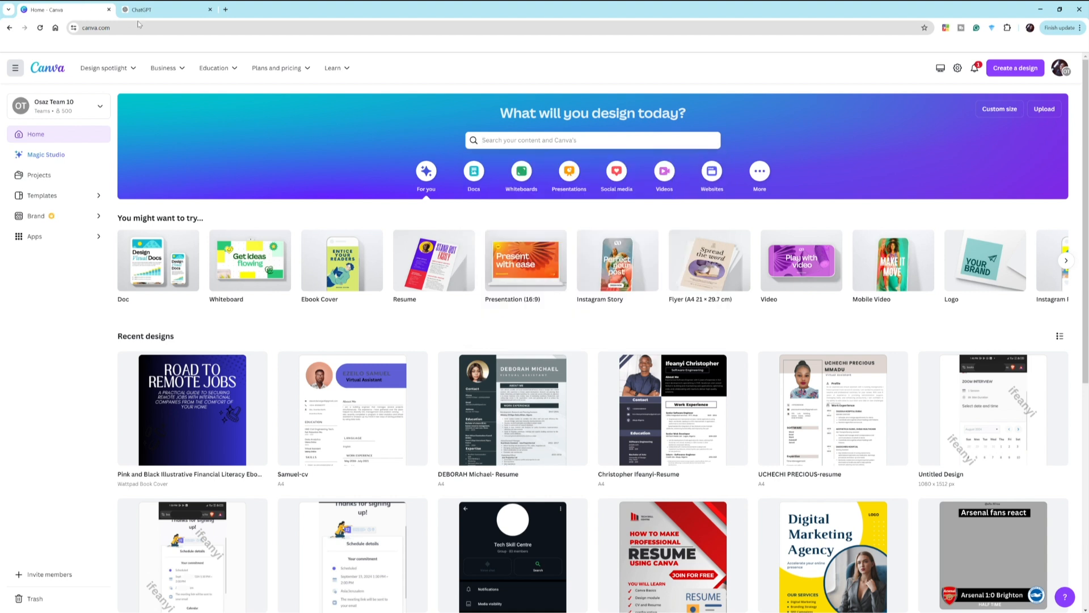
# - Search Canva's home page for 'resume' to list resume templates
pyautogui.click(158, 8)
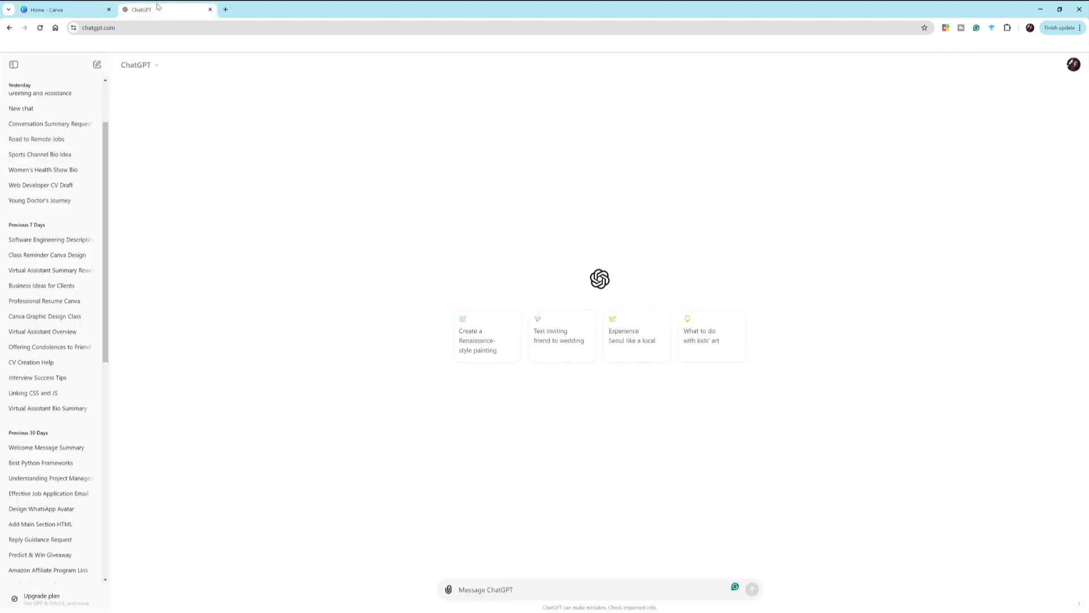
pyautogui.click(88, 5)
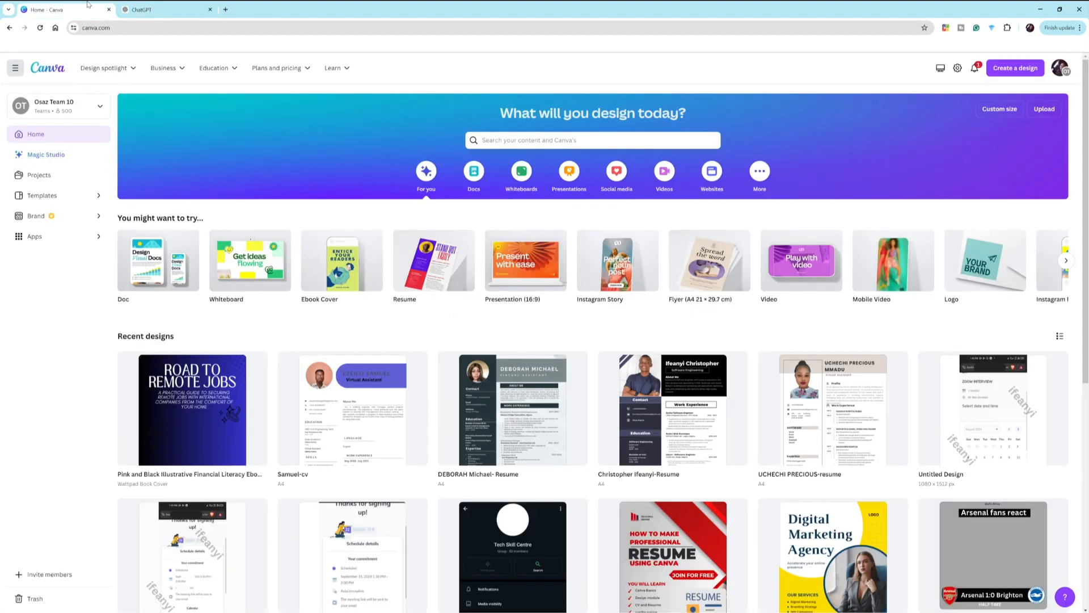
pyautogui.click(510, 142)
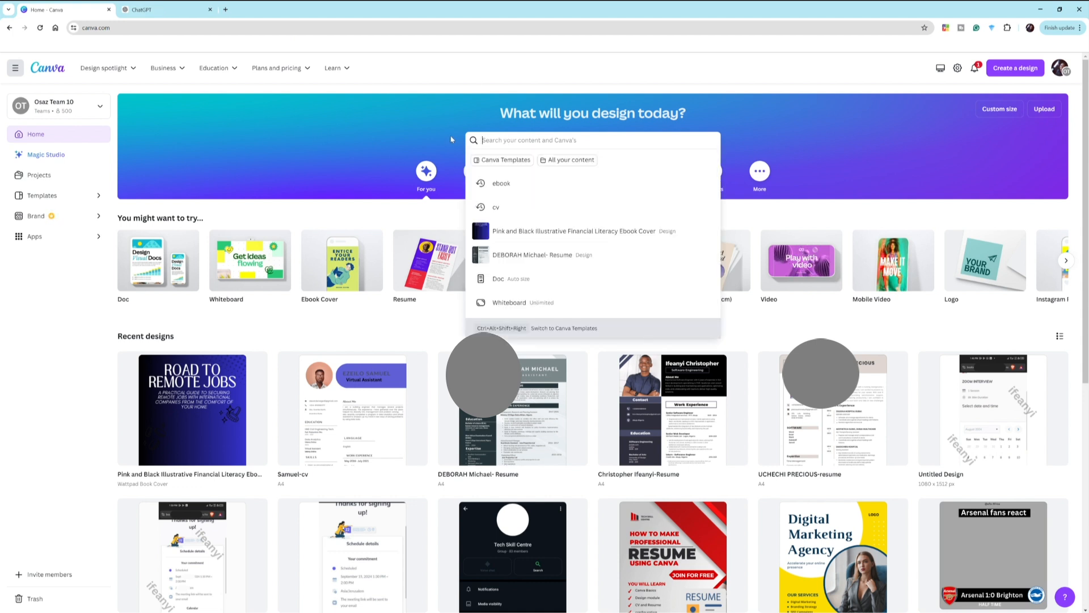
pyautogui.click(574, 140)
pyautogui.click(574, 140)
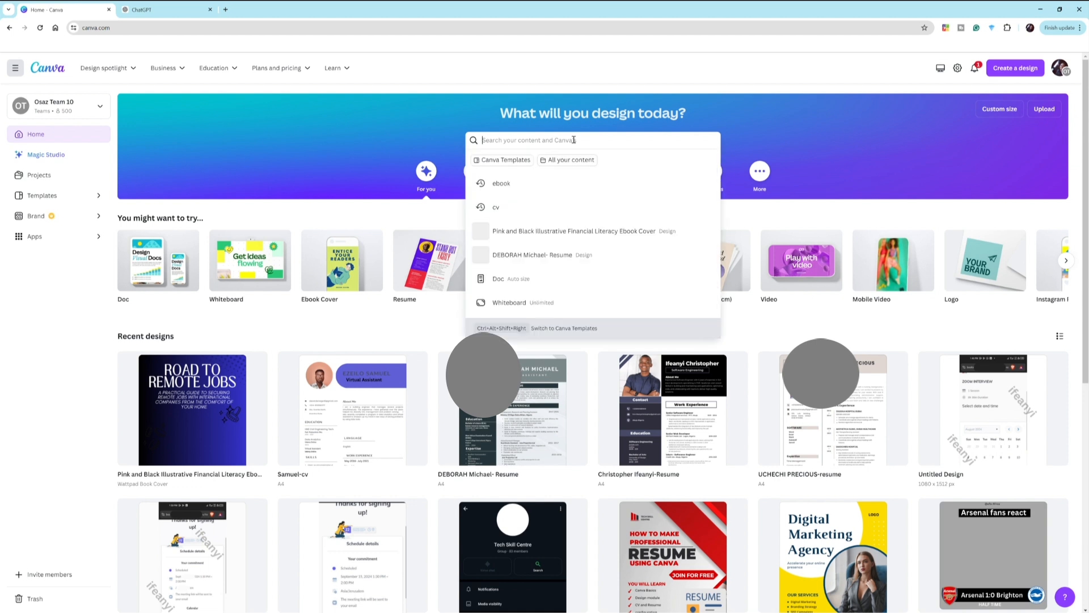
pyautogui.write('r')
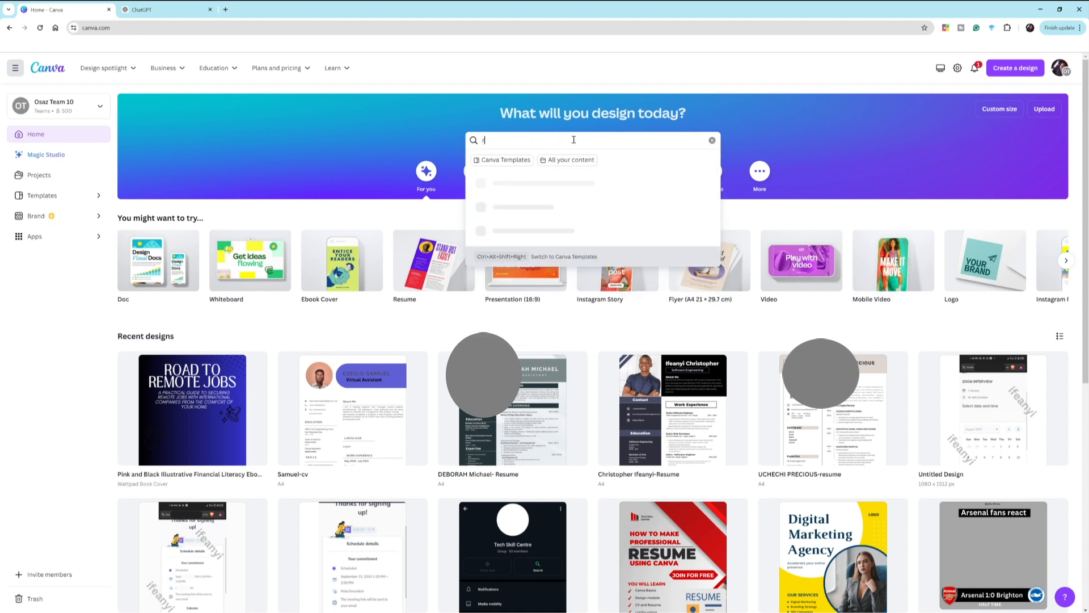
pyautogui.write('esume')
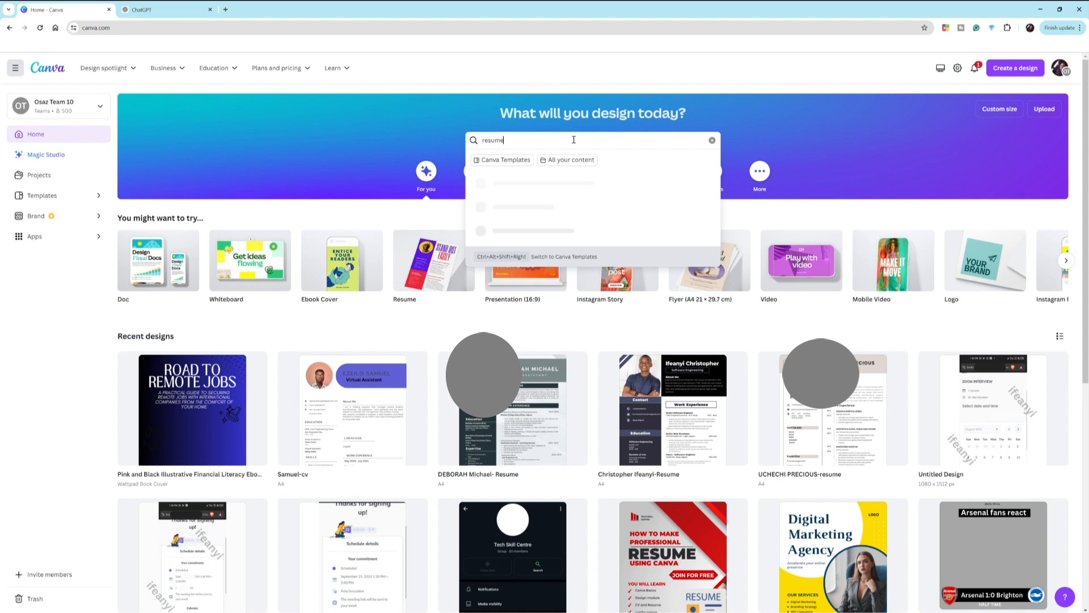
pyautogui.press('Return')
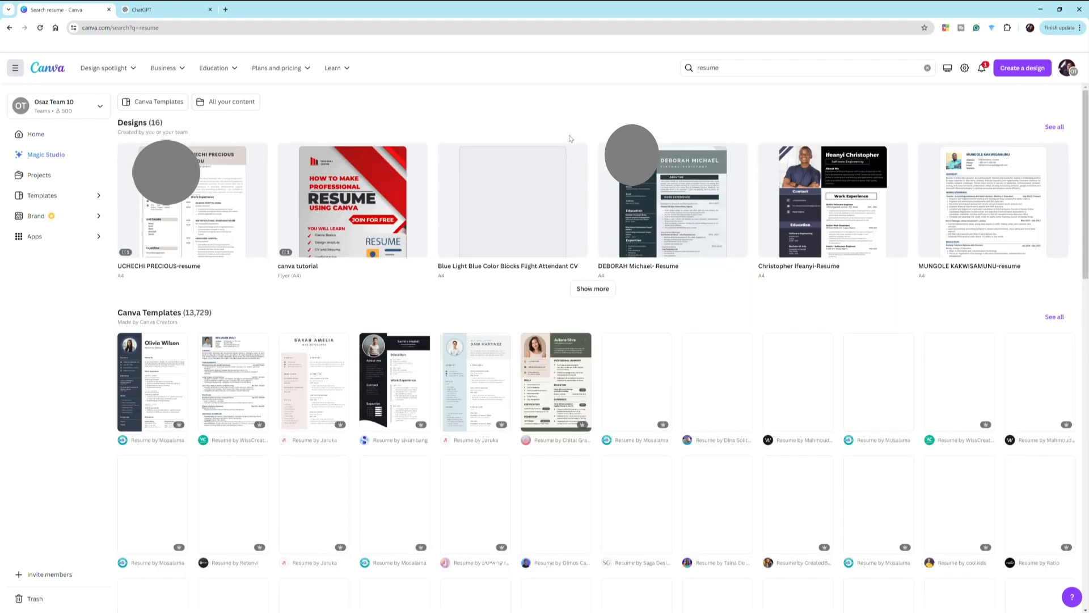
# - Browse the template results and open the Red Black Professional Modern Resume preview
pyautogui.scroll(-2, 554, 231)
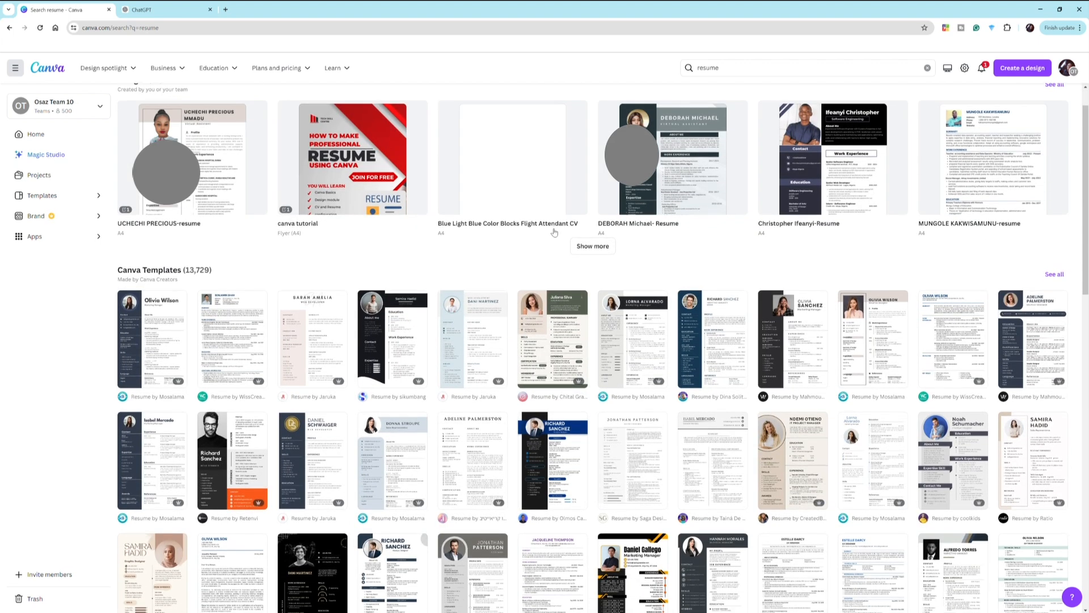
pyautogui.scroll(-5, 554, 231)
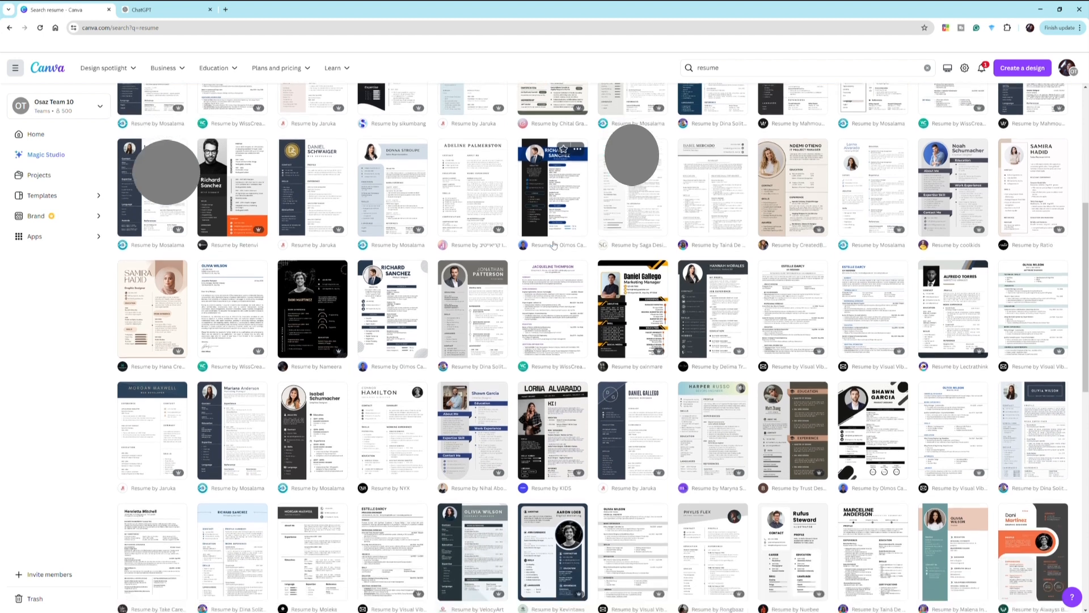
pyautogui.scroll(-3, 554, 245)
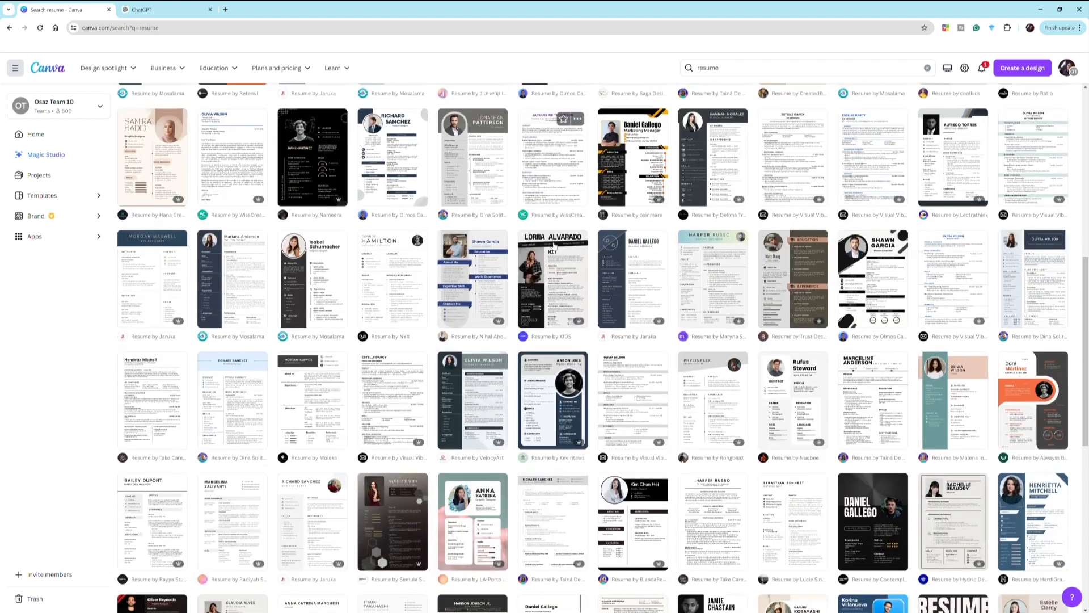
pyautogui.scroll(-2, 554, 245)
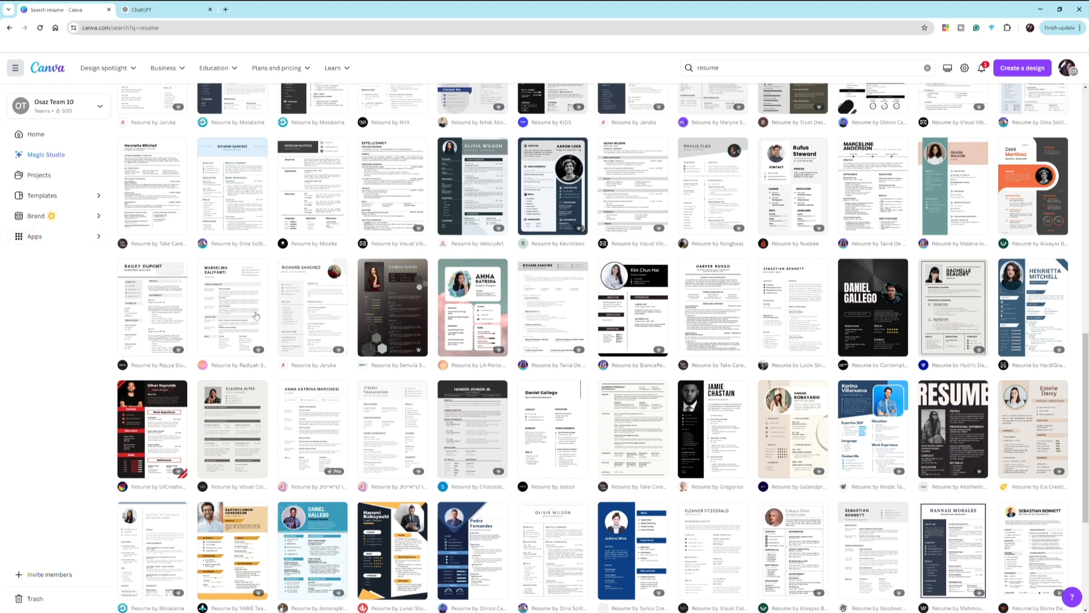
pyautogui.scroll(-1, 589, 279)
pyautogui.scroll(1, 589, 279)
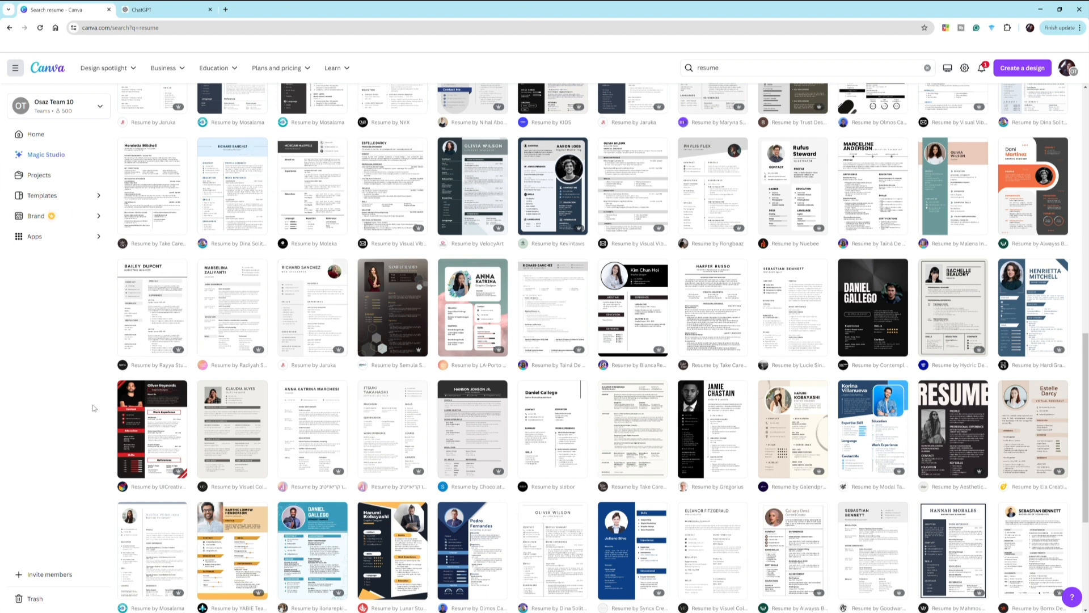
pyautogui.click(168, 418)
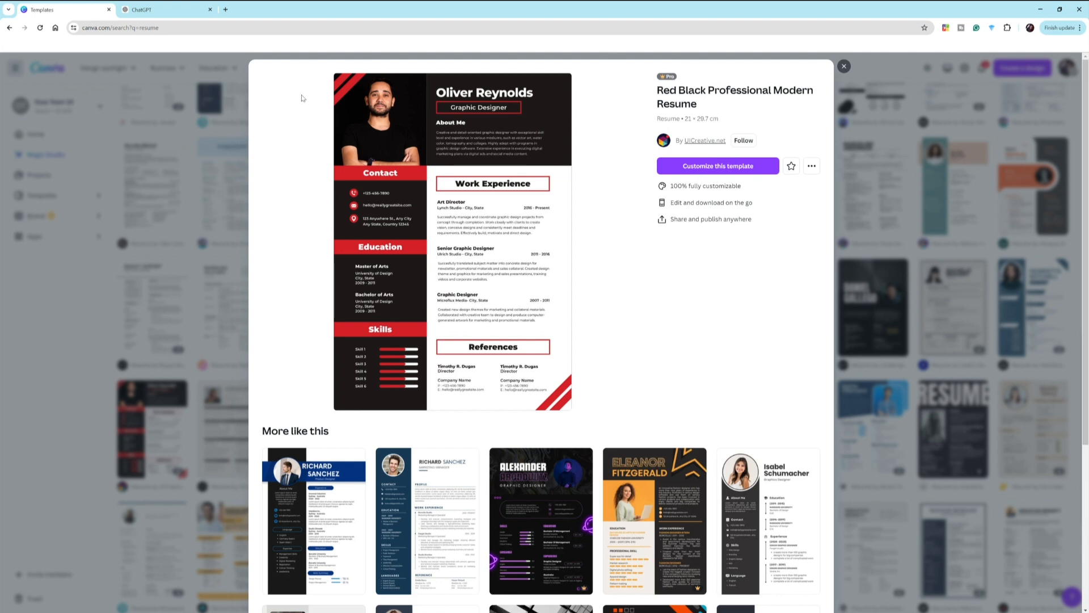
# - Choose 'Customize this template' on the Red Black Professional Modern Resume preview
pyautogui.click(697, 168)
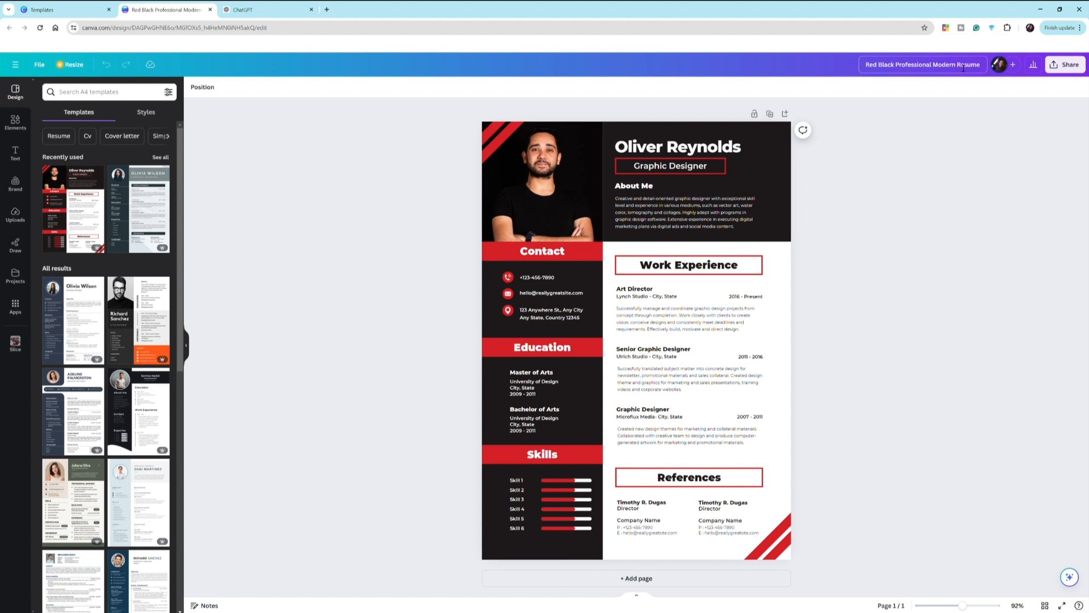
# - Rename the design title to the owner's name followed by 'Resume'
pyautogui.moveTo(961, 69); pyautogui.dragTo(875, 75)
pyautogui.press('BackSpace')
pyautogui.click(919, 138)
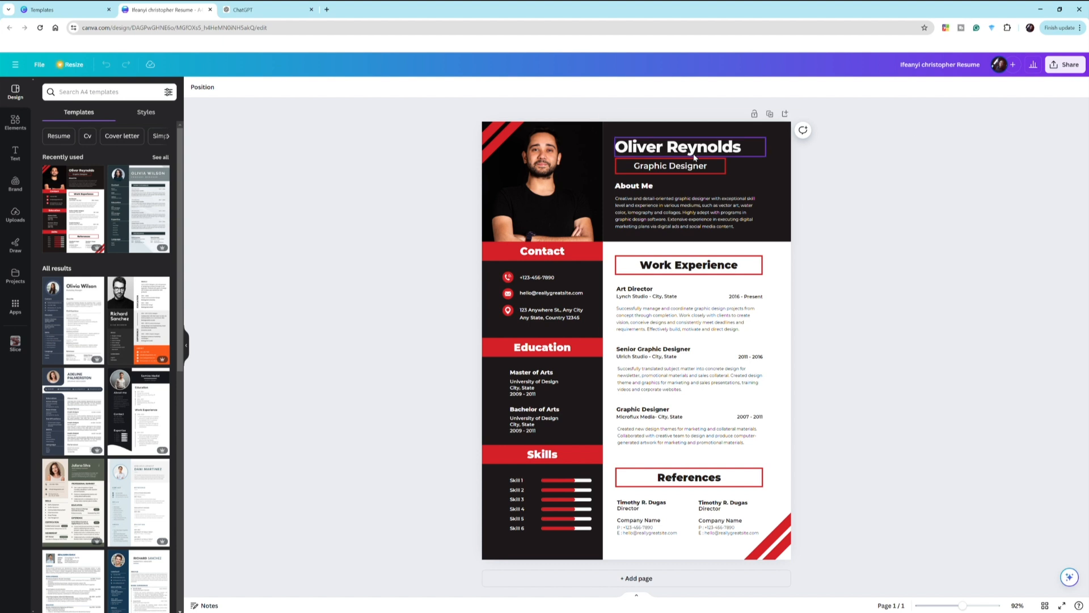
# - Inspect the name heading, photo, sidebar and text groups on the page, then deselect
pyautogui.click(678, 148)
pyautogui.click(523, 184)
pyautogui.click(548, 284)
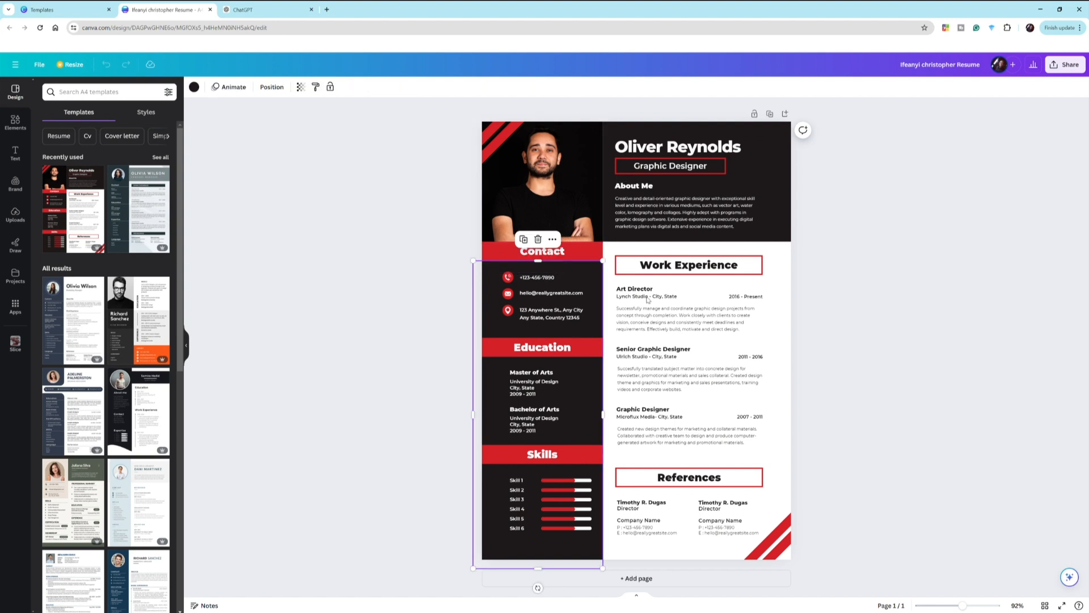
pyautogui.click(677, 327)
pyautogui.click(685, 397)
pyautogui.click(684, 398)
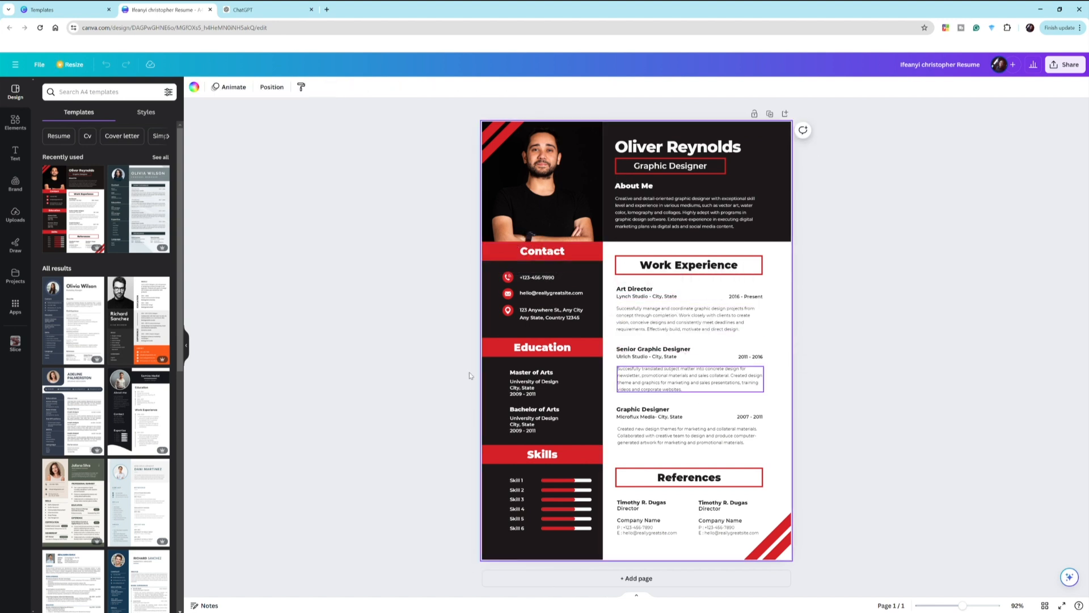
pyautogui.click(413, 324)
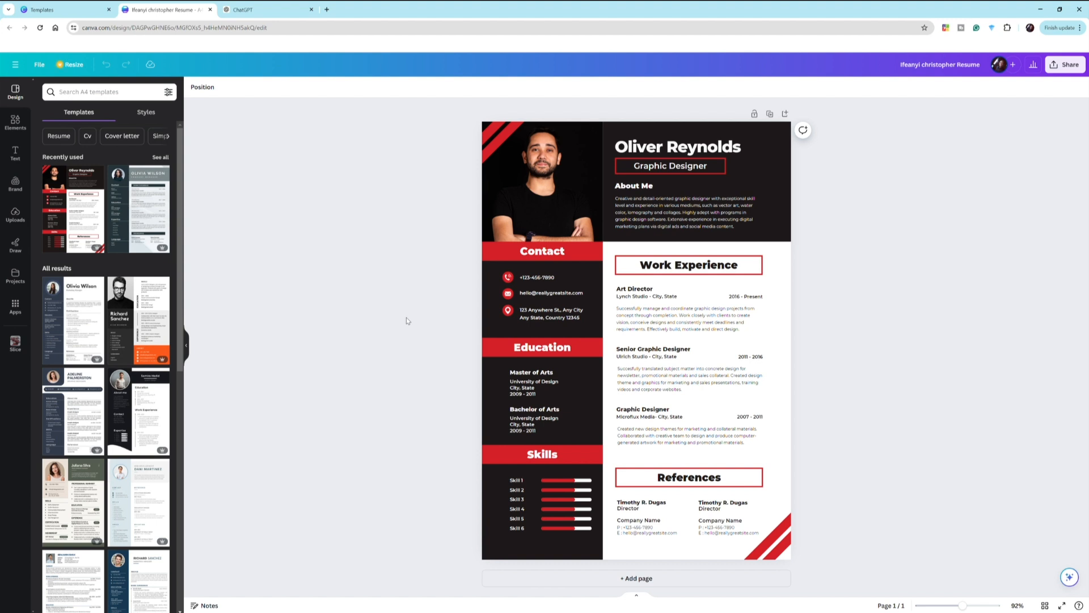
# - Replace the sample name with the owner's full name and widen the box to one line
pyautogui.click(660, 150)
pyautogui.click(661, 150)
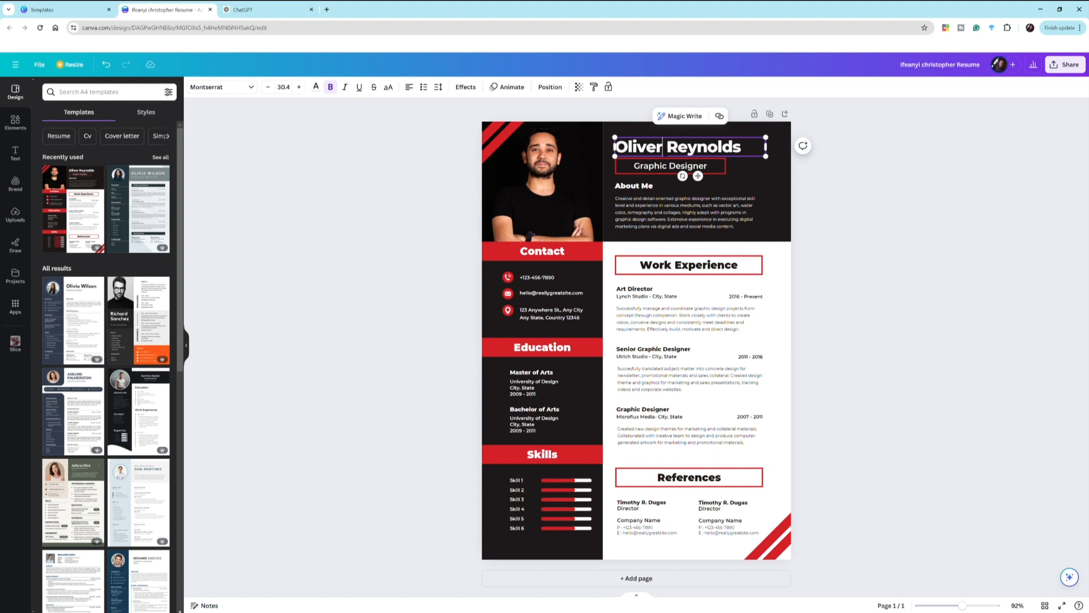
pyautogui.hotkey('ctrl', 'a')
pyautogui.press('BackSpace')
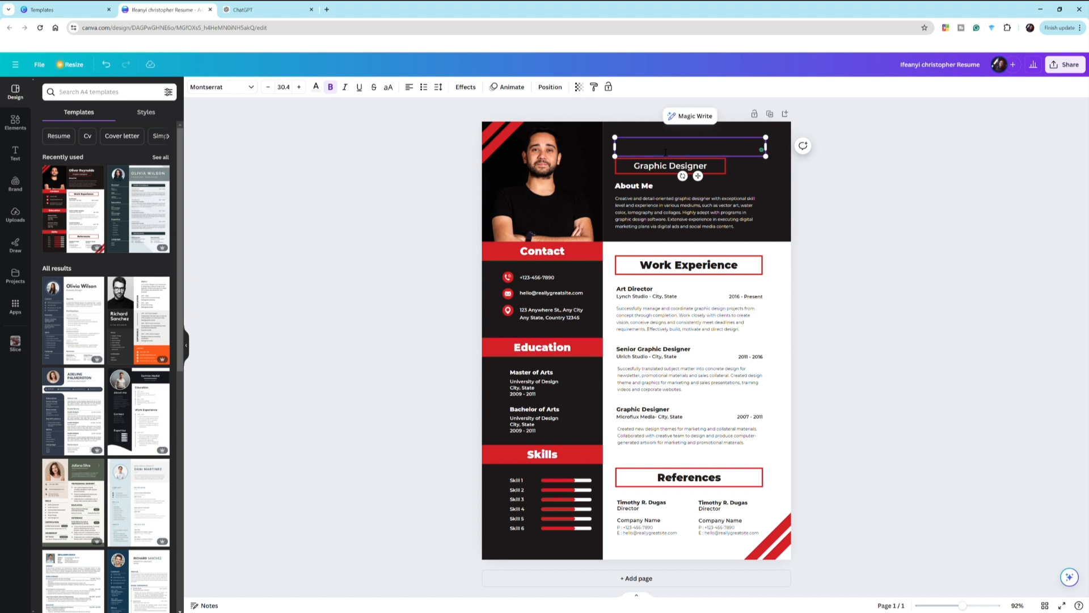
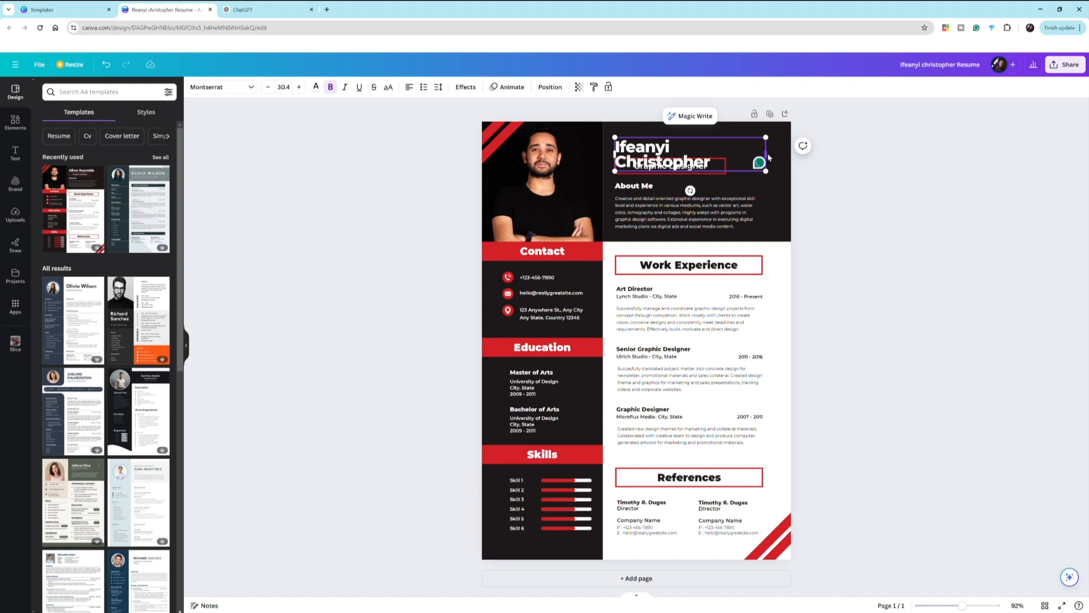
pyautogui.moveTo(773, 160); pyautogui.dragTo(819, 192)
pyautogui.click(818, 192)
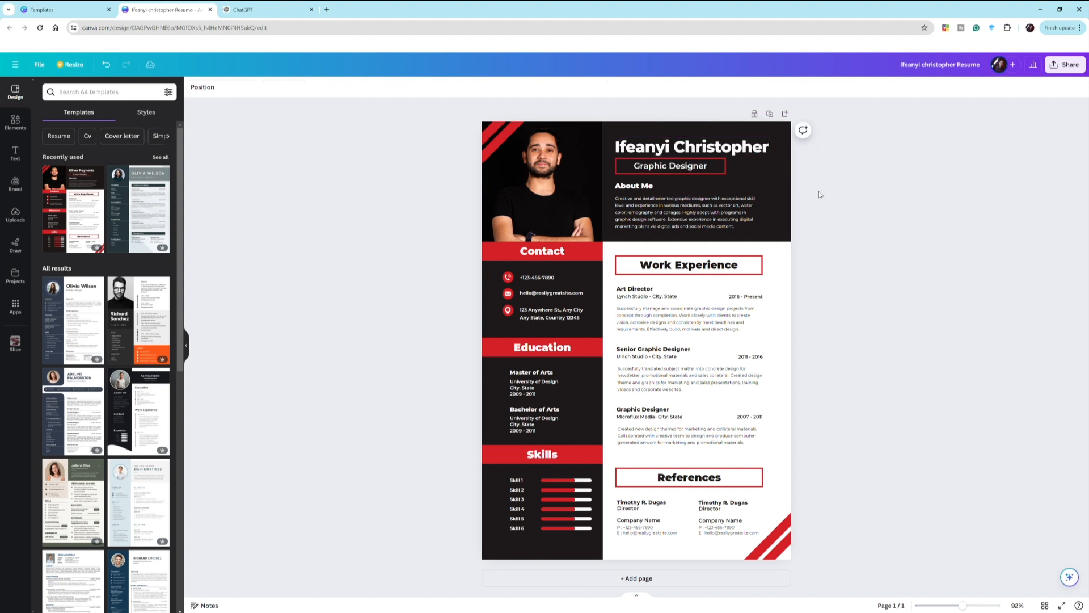
# - Replace the 'Graphic Designer' subtitle text with 'Resume Teacher'
pyautogui.click(666, 170)
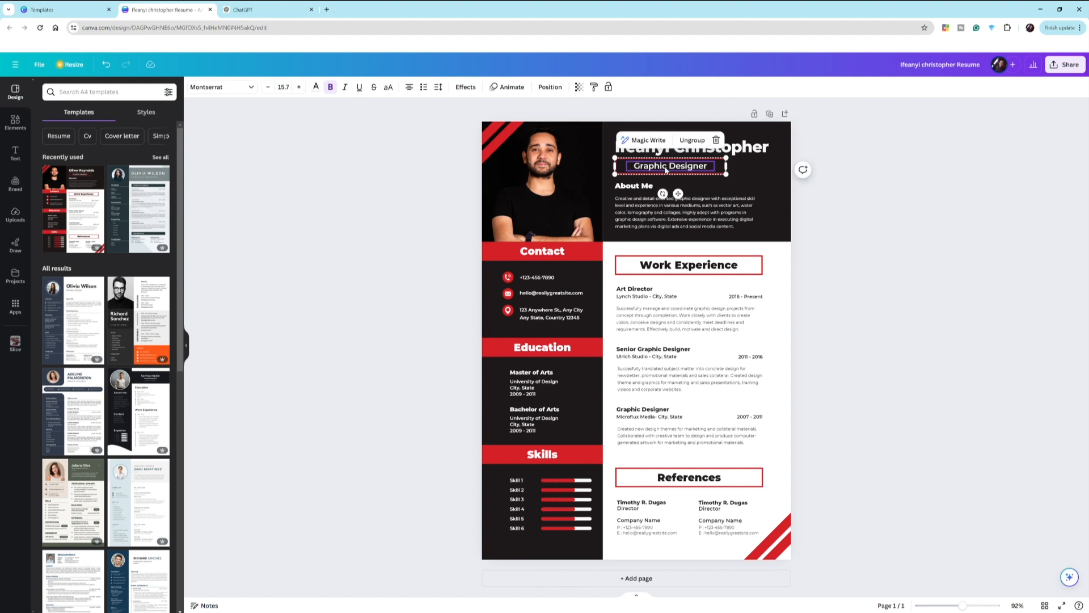
pyautogui.click(666, 171)
pyautogui.click(685, 167)
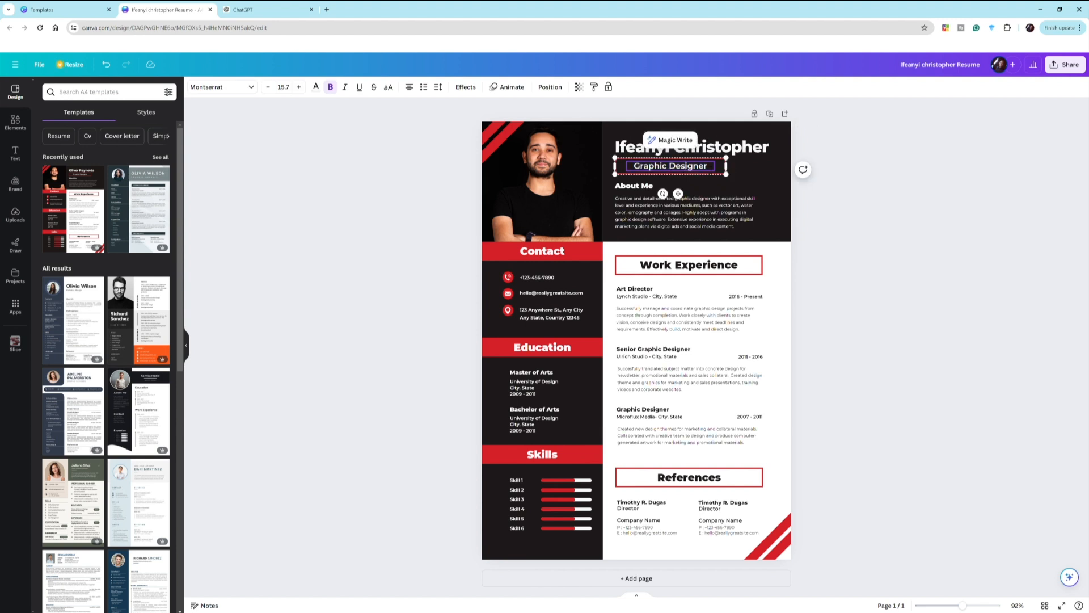
pyautogui.hotkey('shift', 'Left')
pyautogui.hotkey('shift', 'Left')
pyautogui.hotkey('shift', 'Left')
pyautogui.hotkey('shift', 'Left')
pyautogui.hotkey('shift', 'Left')
pyautogui.hotkey('shift', 'Left')
pyautogui.hotkey('shift', 'Left')
pyautogui.hotkey('shift', 'Left')
pyautogui.hotkey('shift', 'Left')
pyautogui.hotkey('shift', 'Left')
pyautogui.hotkey('shift', 'Left')
pyautogui.hotkey('shift', 'Left')
pyautogui.hotkey('shift', 'Left')
pyautogui.hotkey('shift', 'Left')
pyautogui.hotkey('shift', 'Left')
pyautogui.hotkey('shift', 'Left')
pyautogui.click(863, 203)
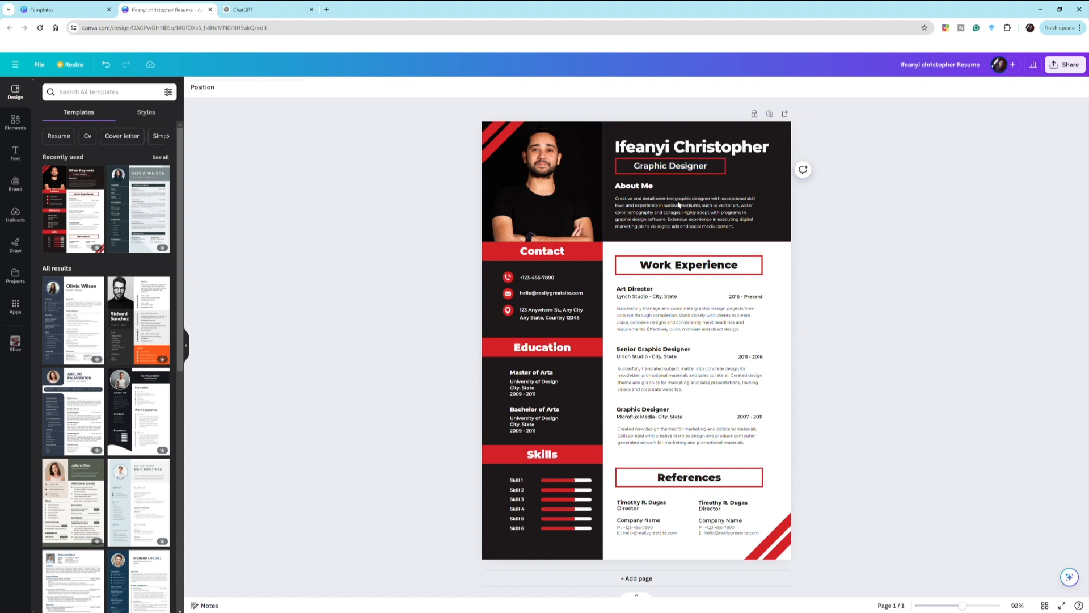
pyautogui.click(667, 167)
pyautogui.click(667, 166)
pyautogui.click(667, 166)
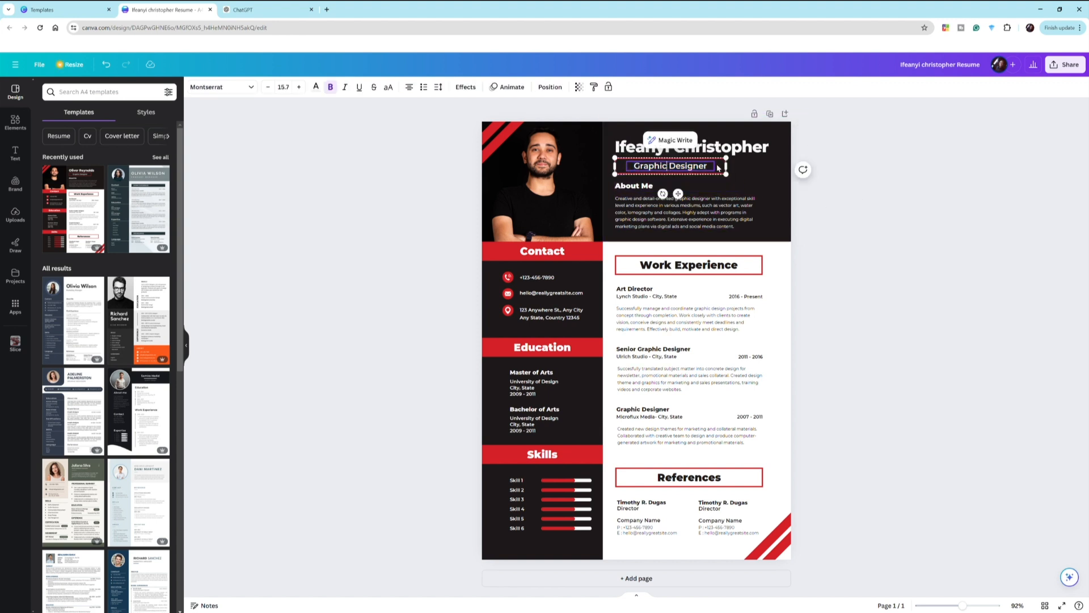
pyautogui.moveTo(708, 167); pyautogui.dragTo(638, 167)
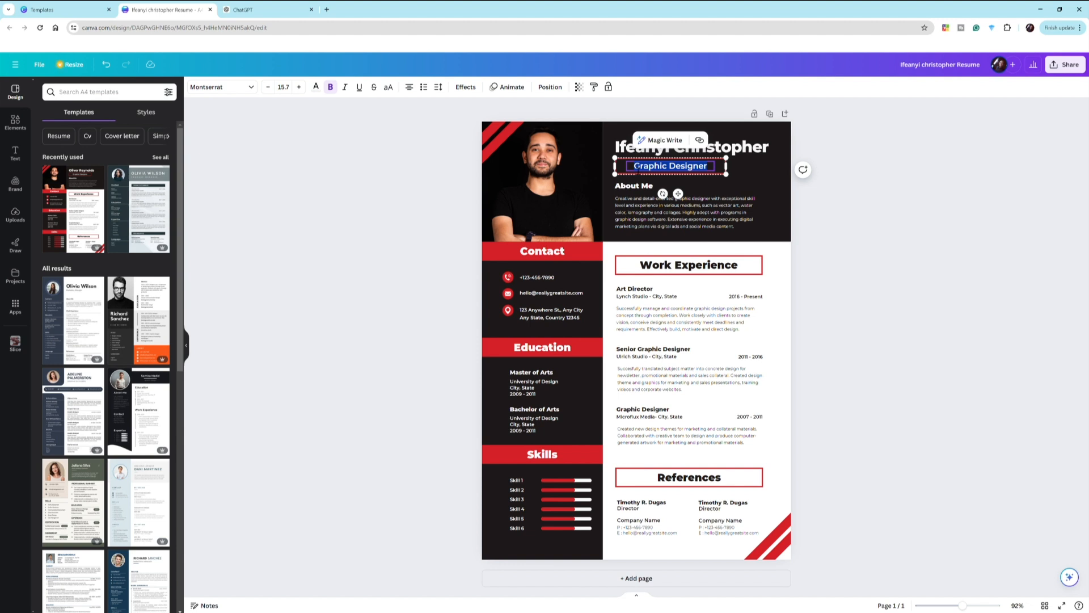
pyautogui.press('BackSpace')
pyautogui.write('Resume')
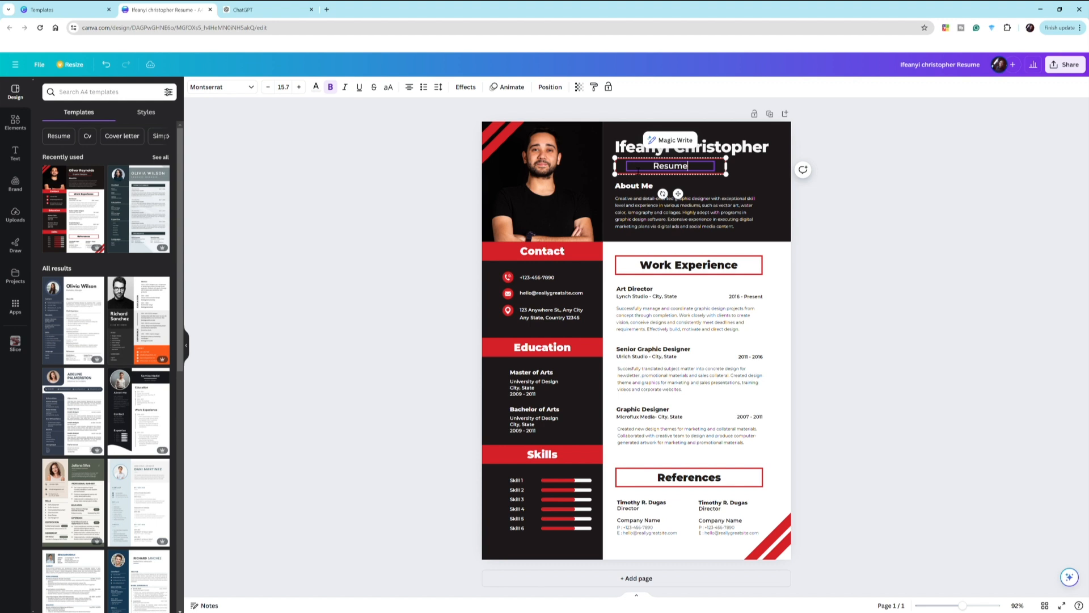
pyautogui.write(' Teacher')
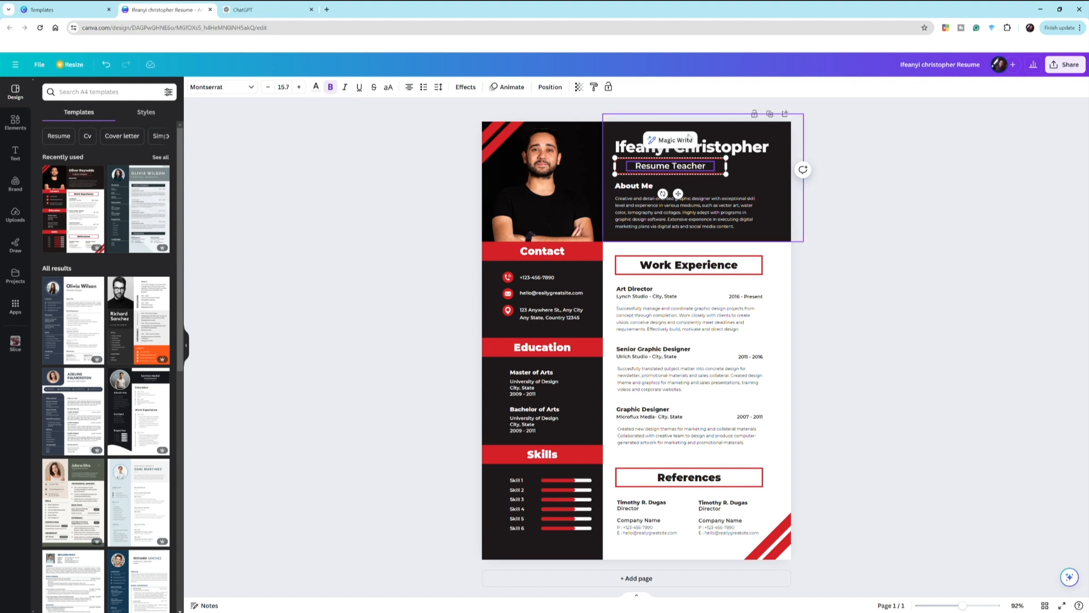
pyautogui.click(749, 167)
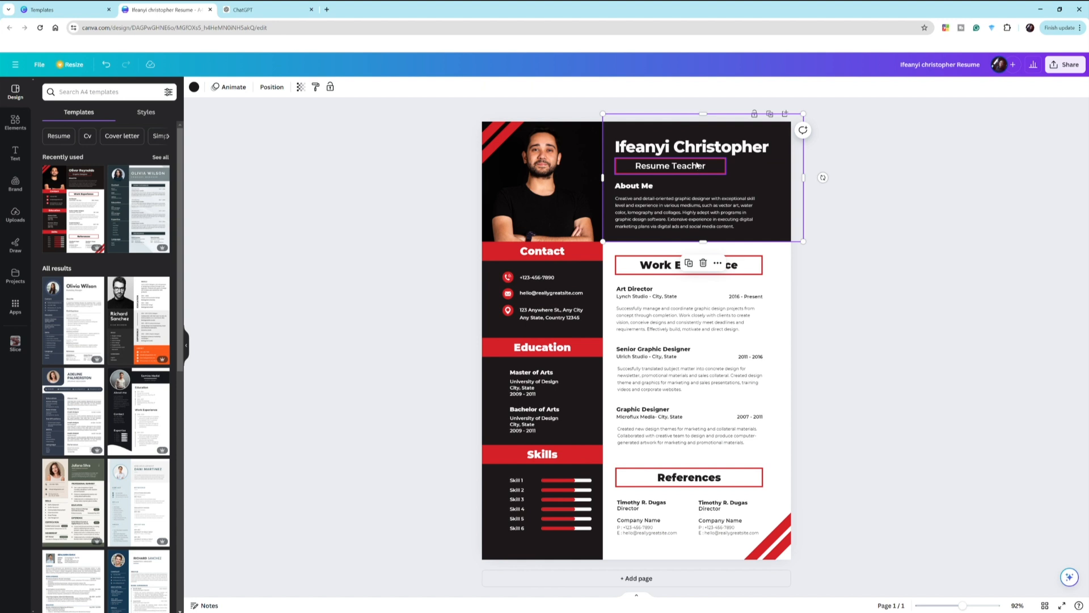
# - Change the subtitle to 'web Developer', fixing the misspelled ending
pyautogui.click(697, 165)
pyautogui.click(701, 165)
pyautogui.moveTo(708, 168); pyautogui.dragTo(622, 170)
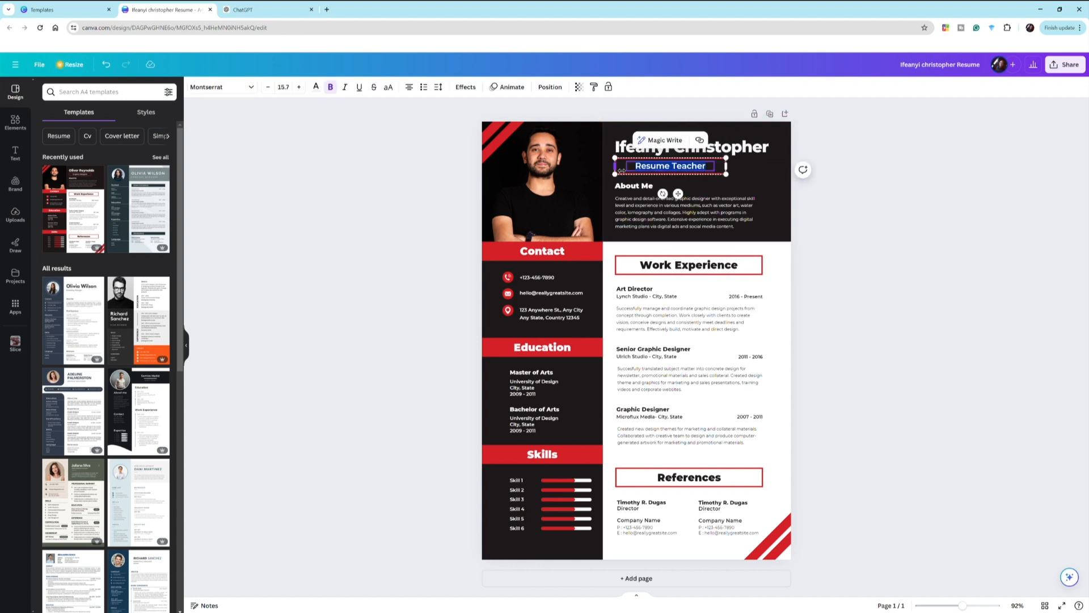
pyautogui.press('BackSpace')
pyautogui.write('web')
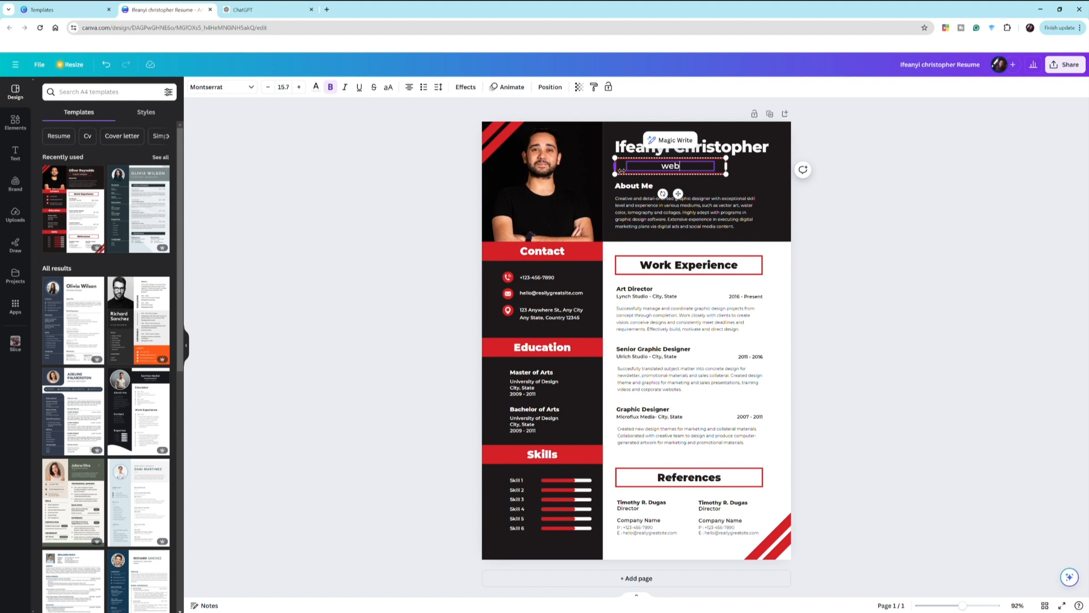
pyautogui.write(' Developer')
pyautogui.click(738, 161)
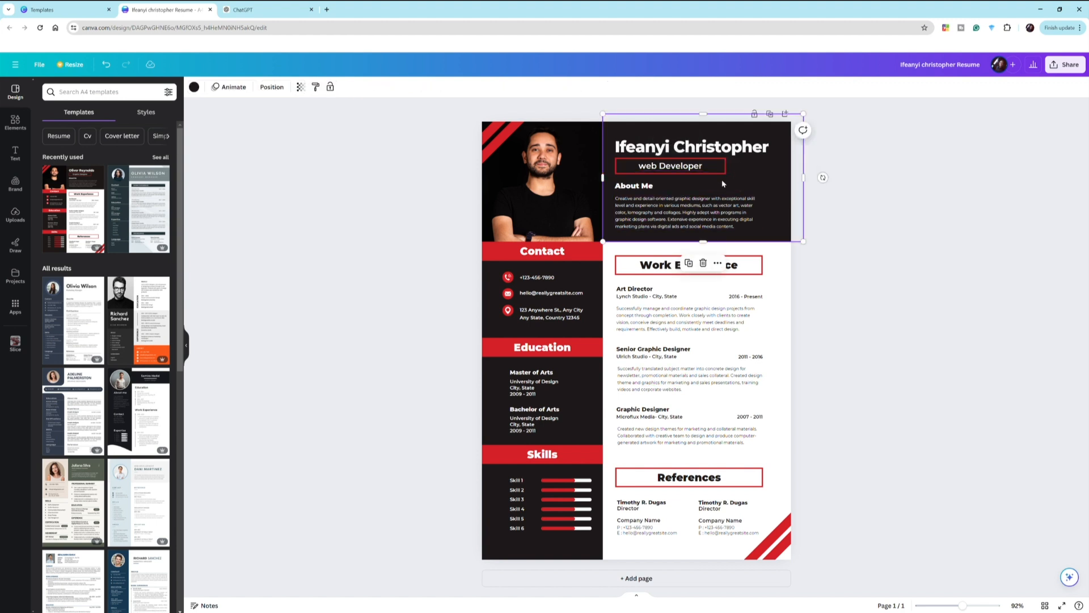
# - Capitalise the first letter so the job title reads 'Web Developer'
pyautogui.click(650, 166)
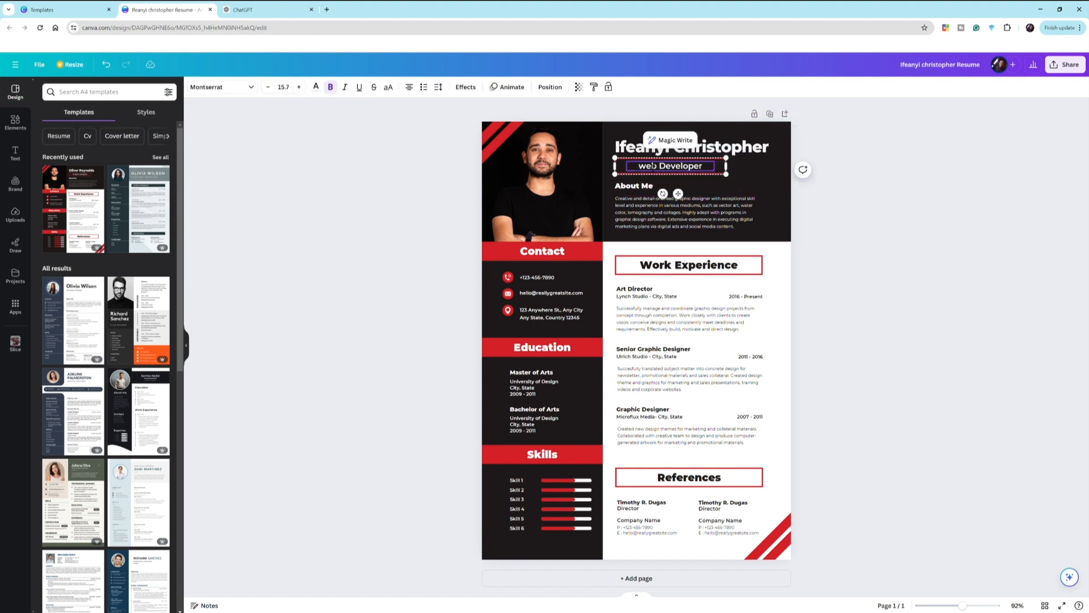
pyautogui.press('BackSpace')
pyautogui.write('W')
pyautogui.click(747, 165)
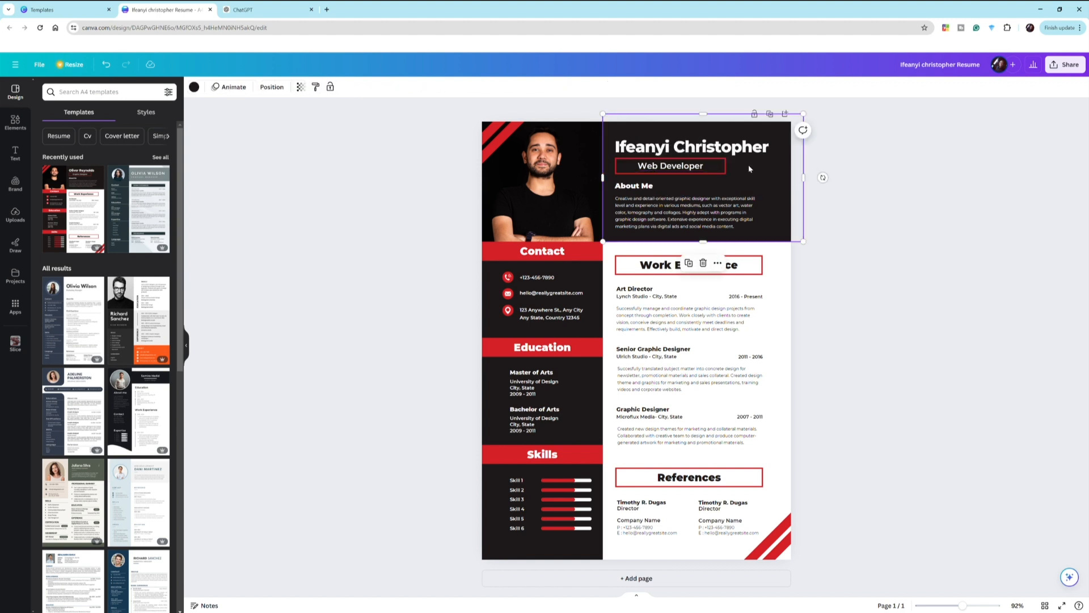
pyautogui.click(640, 189)
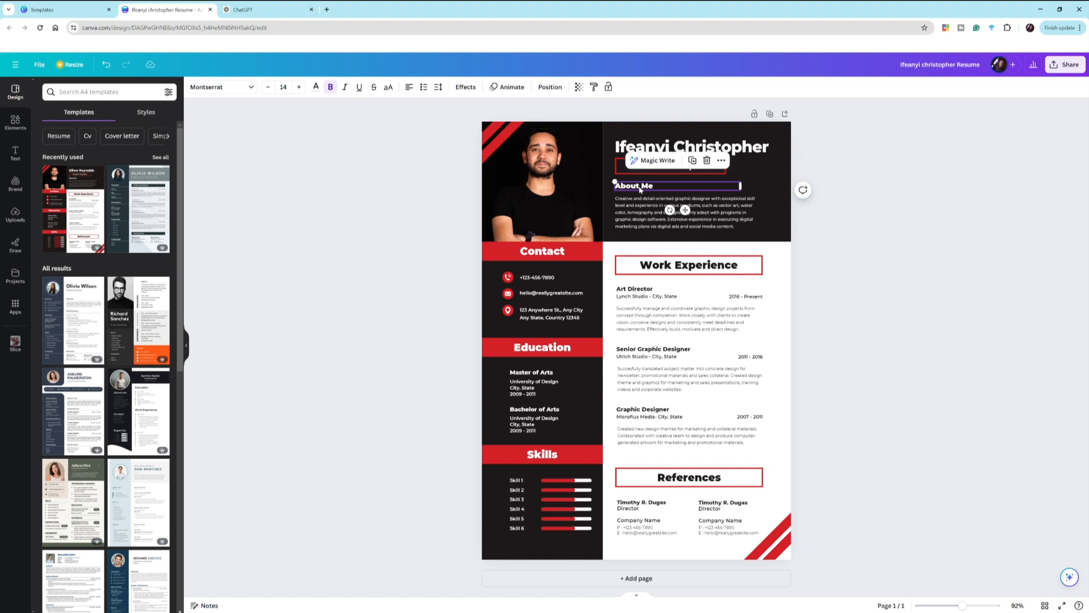
# - Inspect the About Me paragraph, then highlight the whole Web Developer subtitle line
pyautogui.click(645, 206)
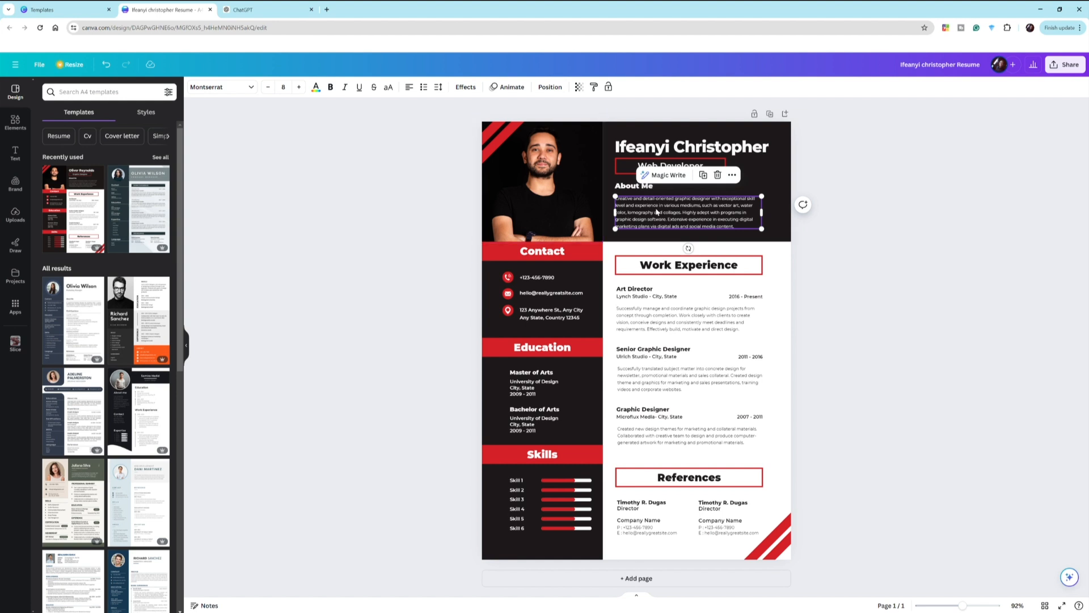
pyautogui.click(375, 198)
pyautogui.click(659, 165)
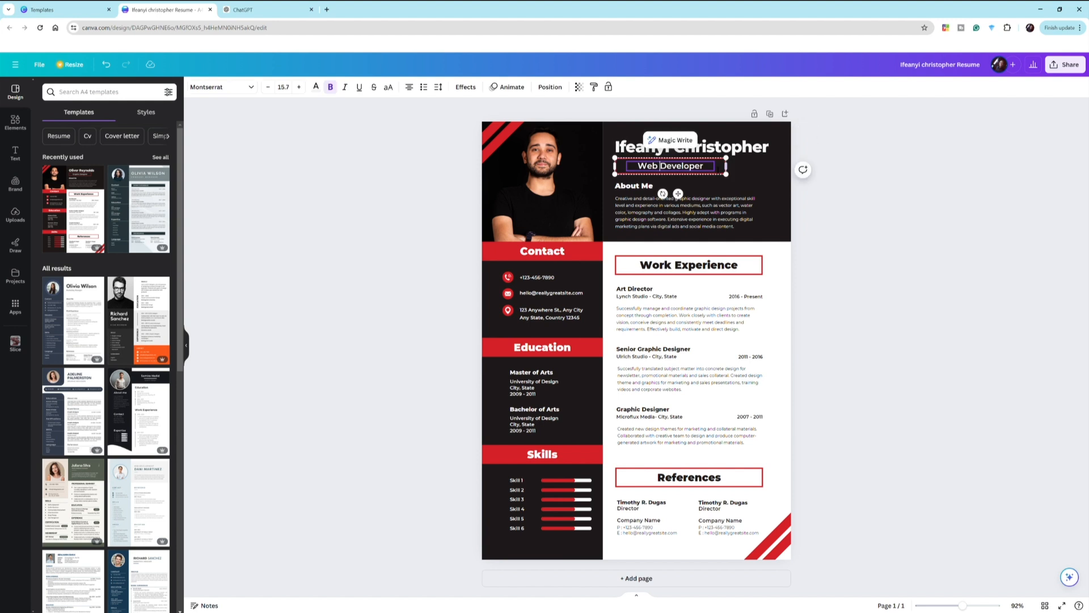
pyautogui.tripleClick(642, 168)
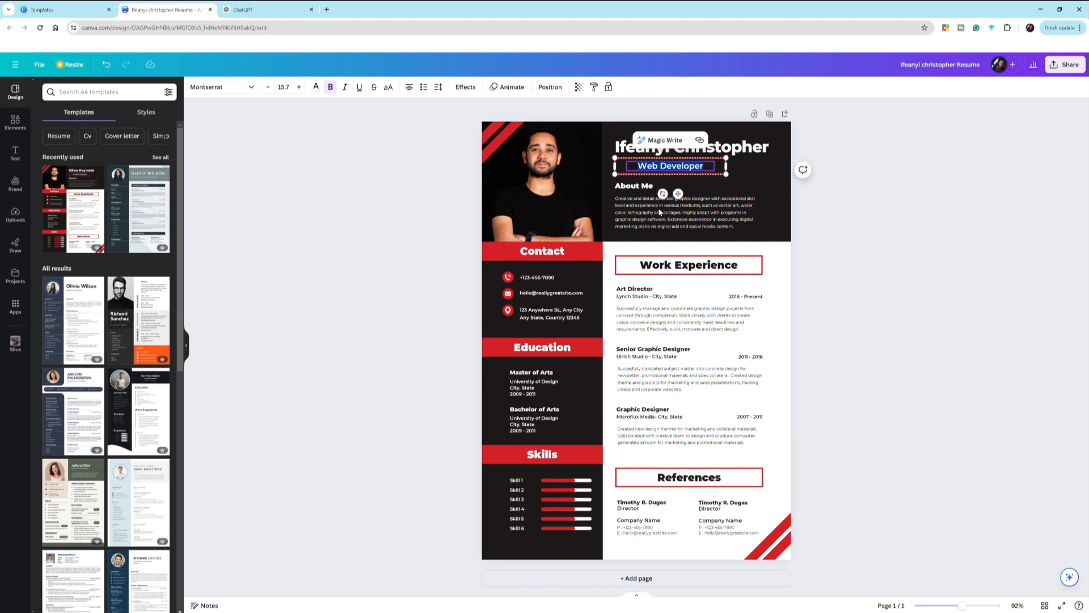
# - Ask ChatGPT for a short Web Developer resume description and select its suggested paragraph
pyautogui.click(245, 8)
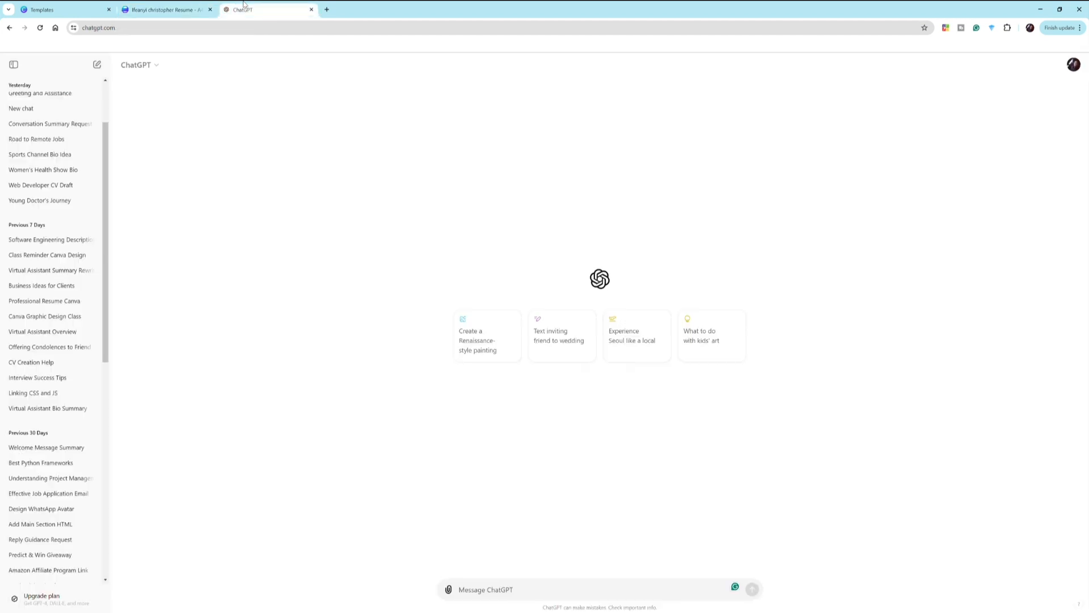
pyautogui.click(474, 590)
pyautogui.write('hi')
pyautogui.write(' CAN HE')
pyautogui.write('LP ')
pyautogui.write('WERITE ')
pyautogui.write('A SHOR')
pyautogui.write('T DESCRI')
pyautogui.write('P[TION ')
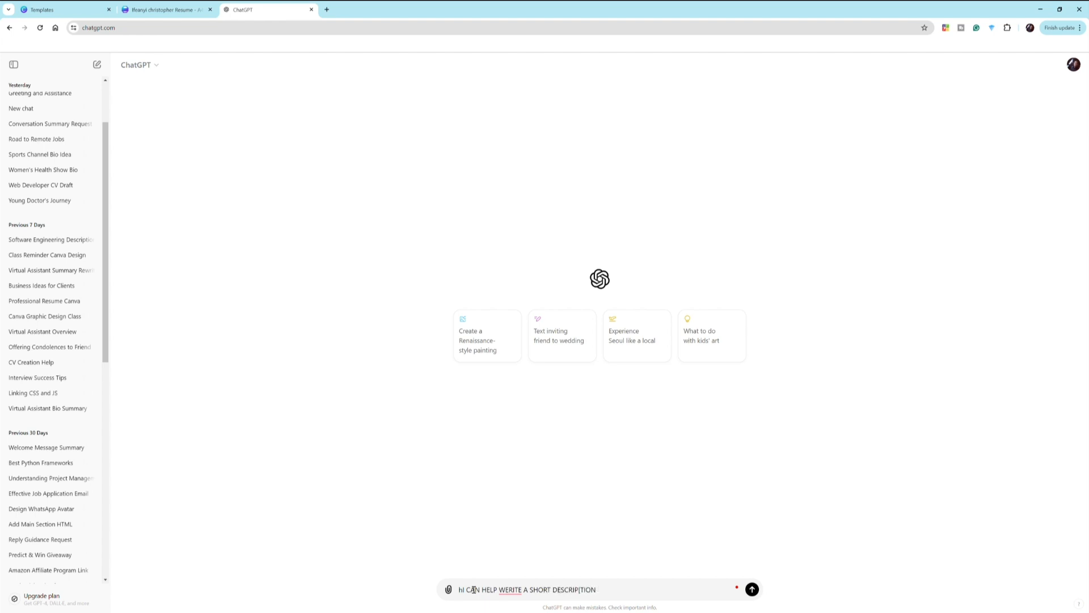
pyautogui.write('OF A WEB DEVELOPER - IN MY REUME')
pyautogui.press('BackSpace')
pyautogui.press('BackSpace')
pyautogui.press('BackSpace')
pyautogui.write('SUME')
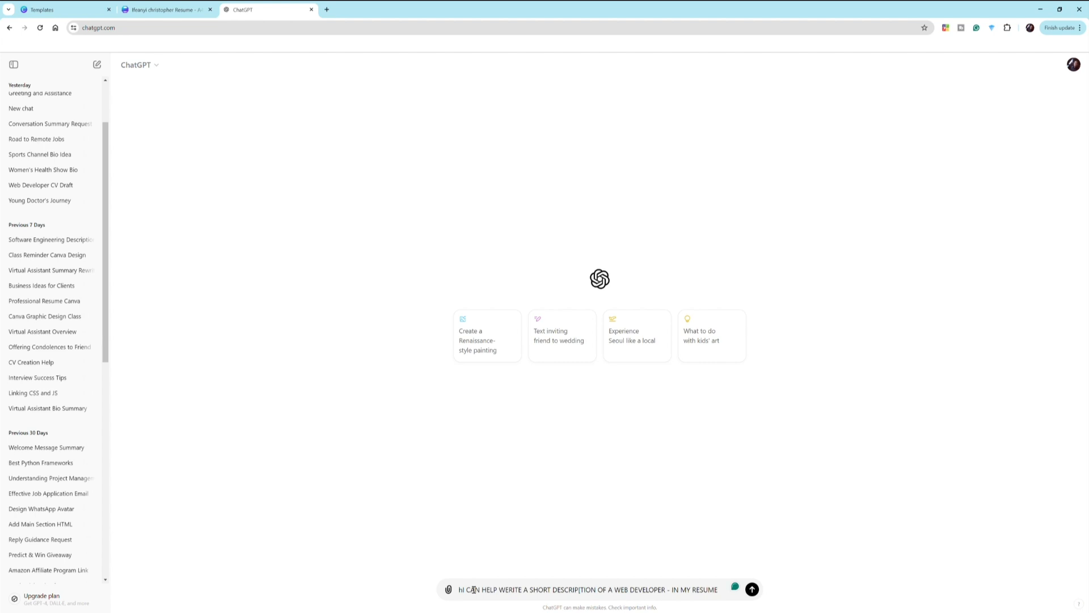
pyautogui.press('Return')
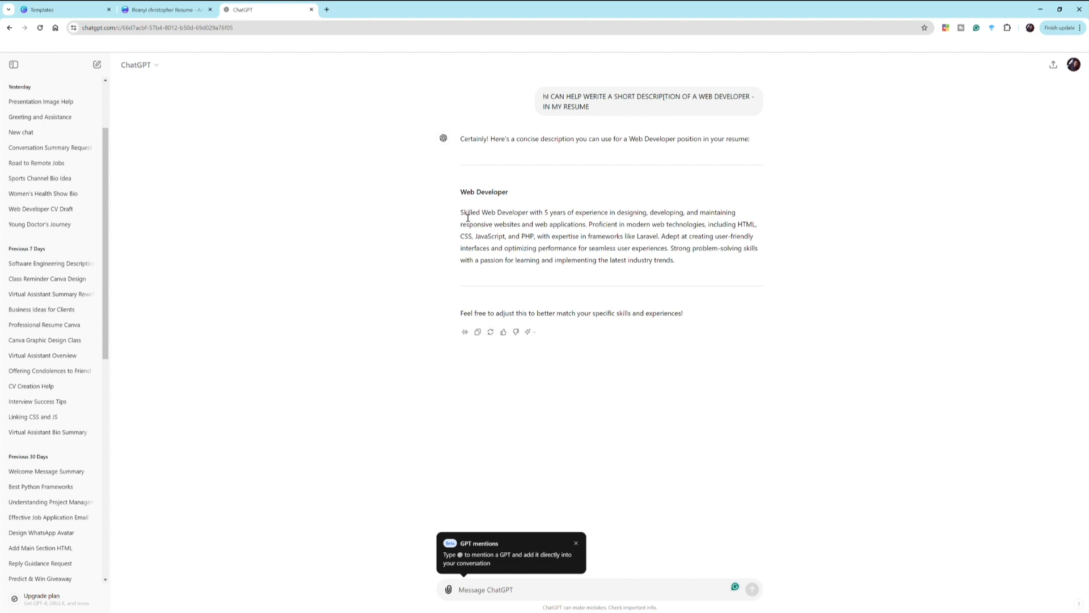
pyautogui.moveTo(675, 261); pyautogui.dragTo(452, 209)
pyautogui.hotkey('ctrl', 'c')
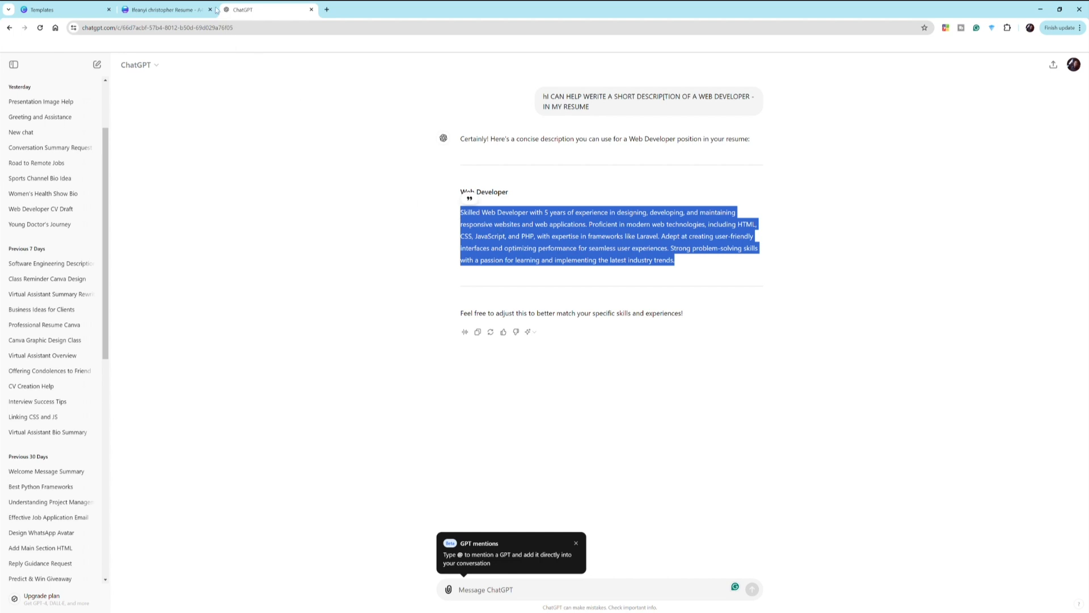
pyautogui.click(170, 6)
# - Replace the About Me text with the pasted ChatGPT description and widen its box
pyautogui.click(634, 218)
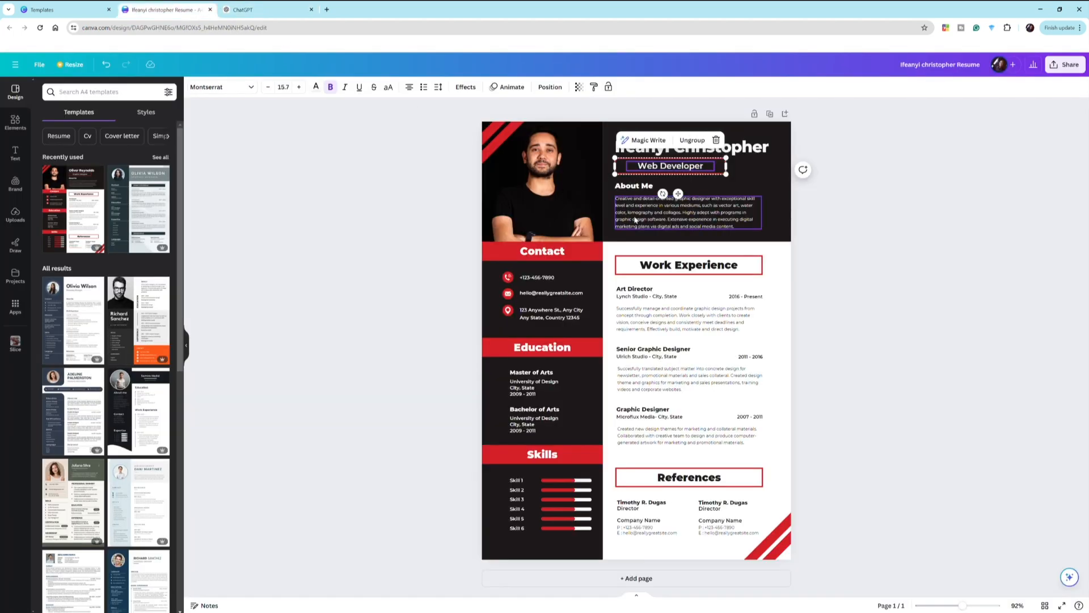
pyautogui.click(645, 218)
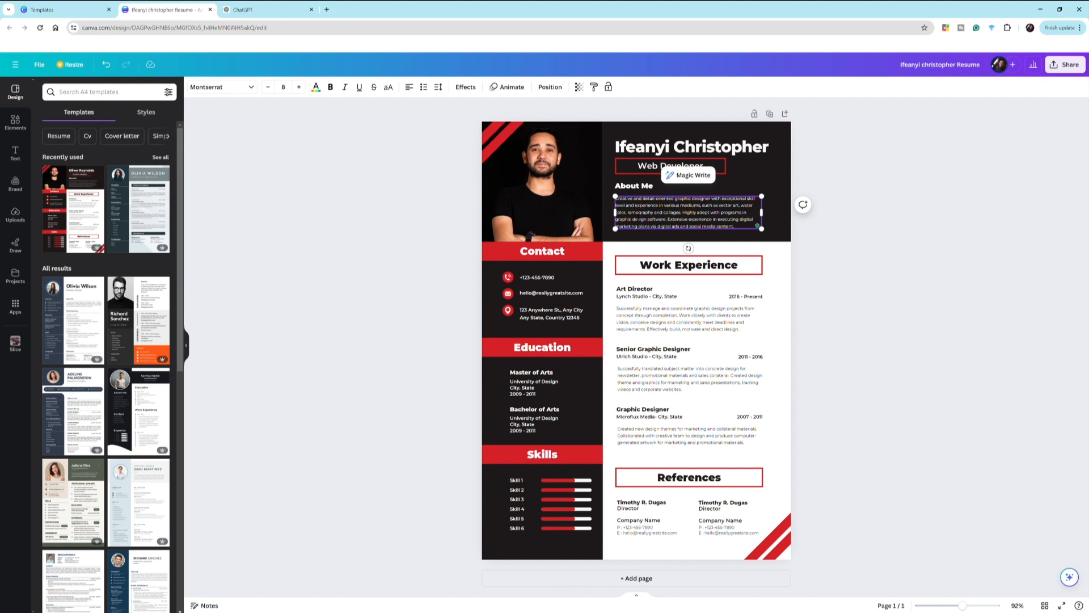
pyautogui.hotkey('ctrl', 'a')
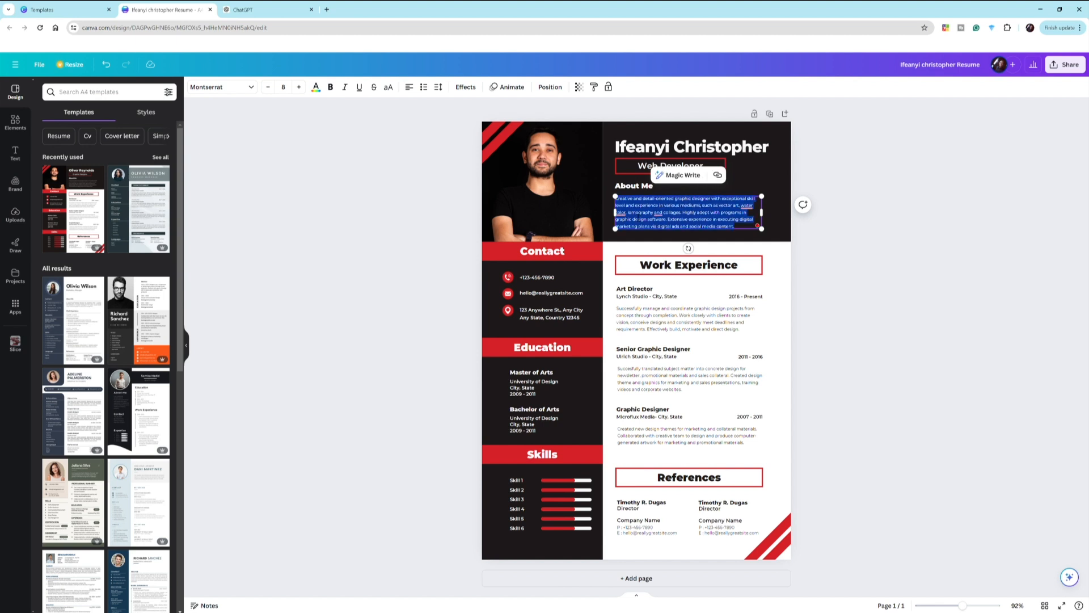
pyautogui.hotkey('ctrl', 'v')
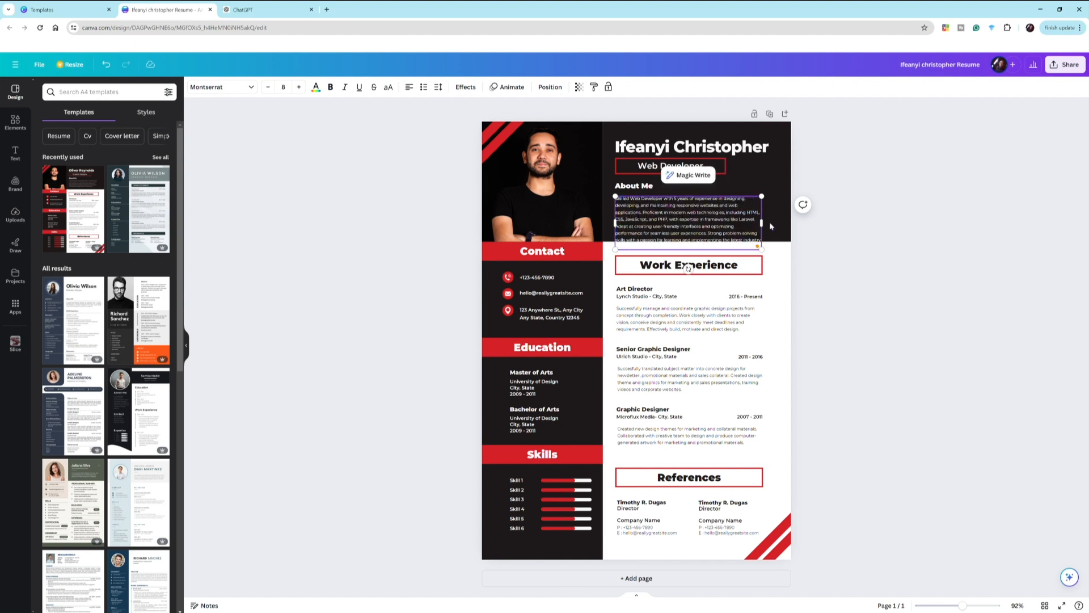
pyautogui.moveTo(762, 223)
pyautogui.mouseDown()
pyautogui.moveTo(779, 226)
pyautogui.moveTo(762, 240)
pyautogui.mouseUp()
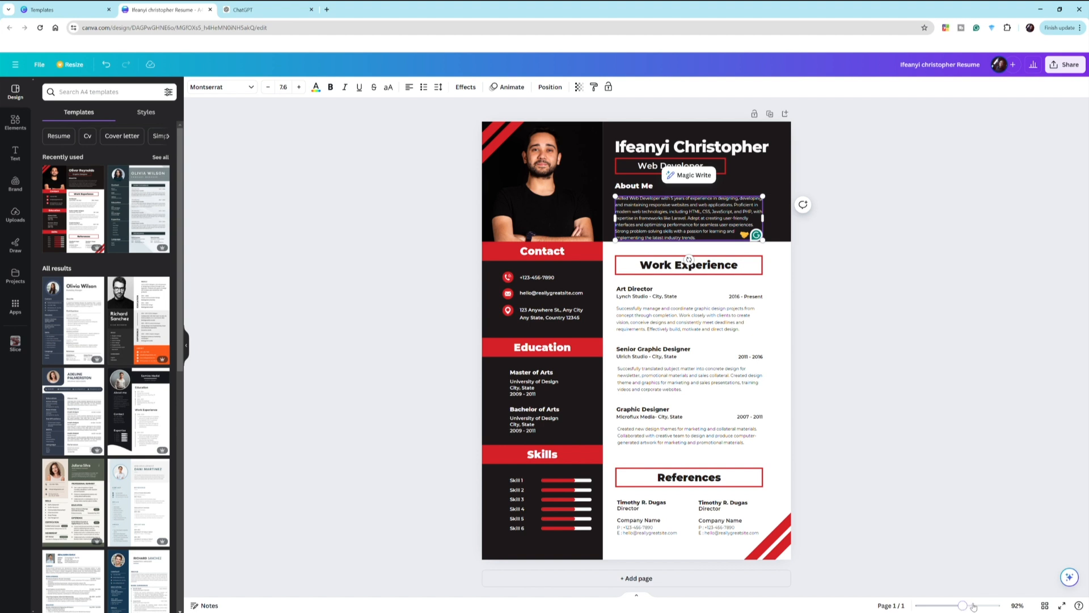
pyautogui.moveTo(973, 606); pyautogui.dragTo(989, 605)
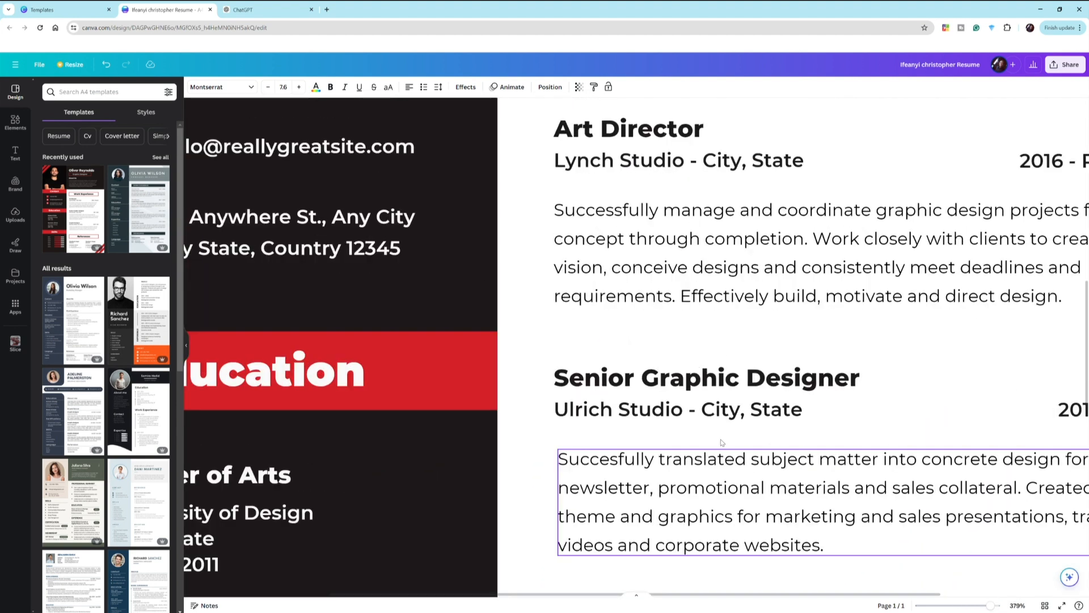
pyautogui.scroll(10, 722, 441)
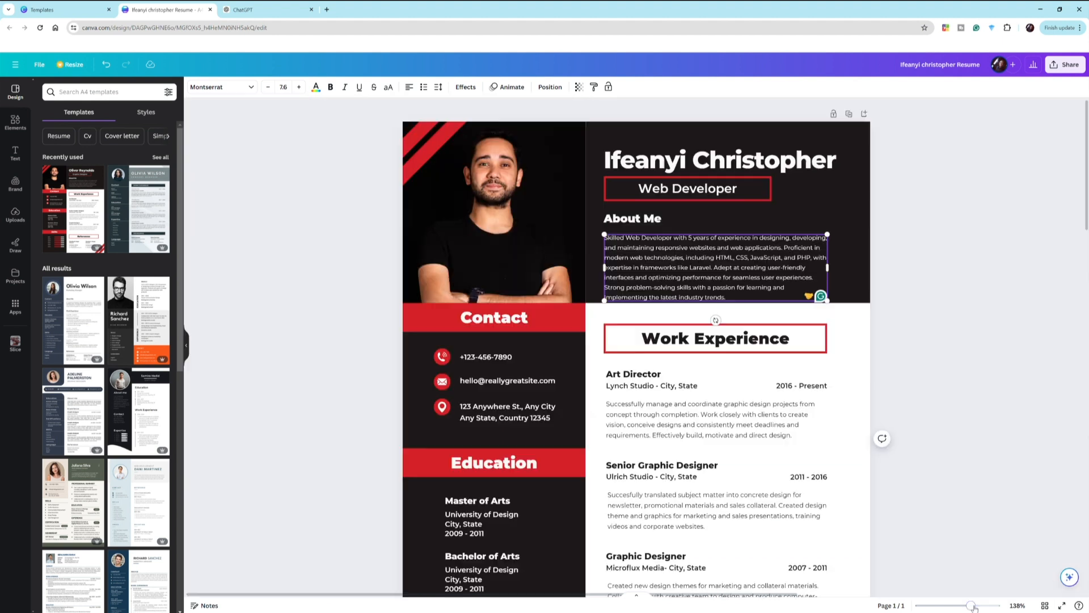
pyautogui.click(972, 606)
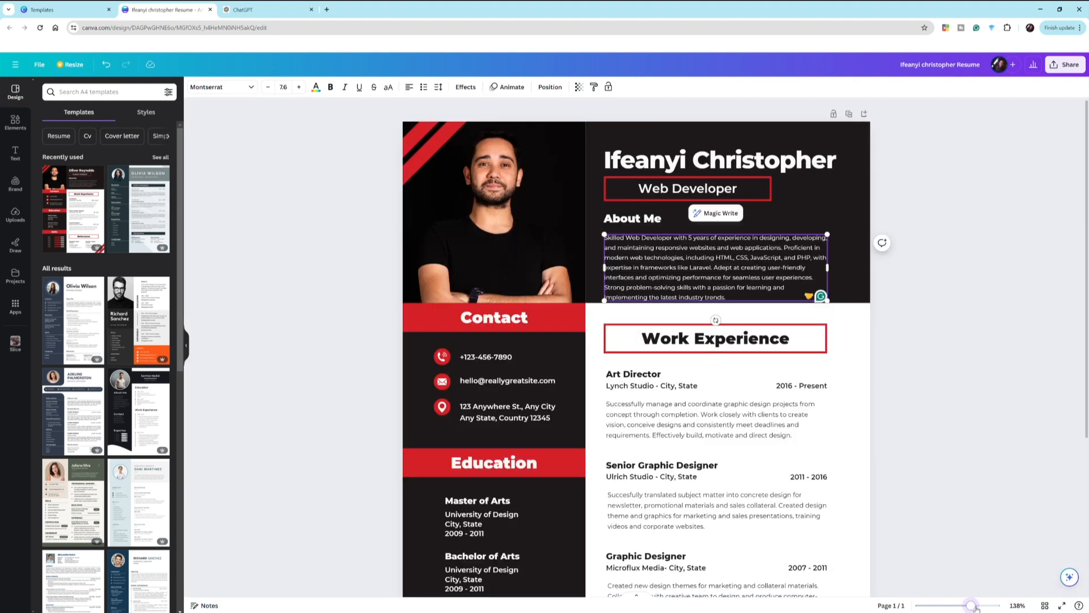
pyautogui.moveTo(971, 606); pyautogui.dragTo(976, 607)
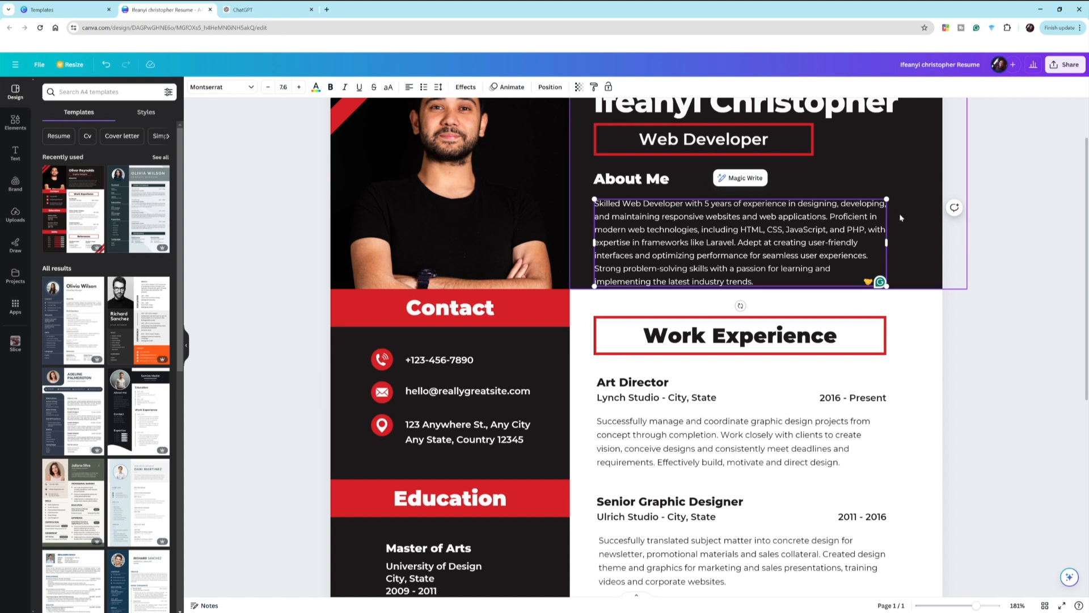
# - Nudge the About Me paragraph up and make it begin with 'I am'
pyautogui.click(902, 230)
pyautogui.moveTo(701, 242); pyautogui.dragTo(703, 240)
pyautogui.click(598, 201)
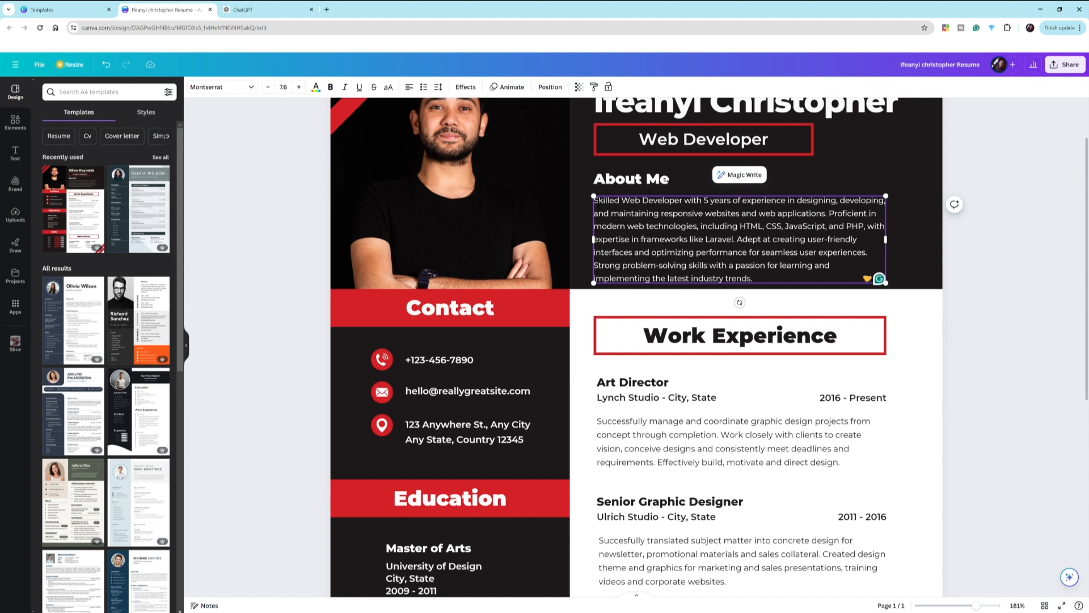
pyautogui.write('I am')
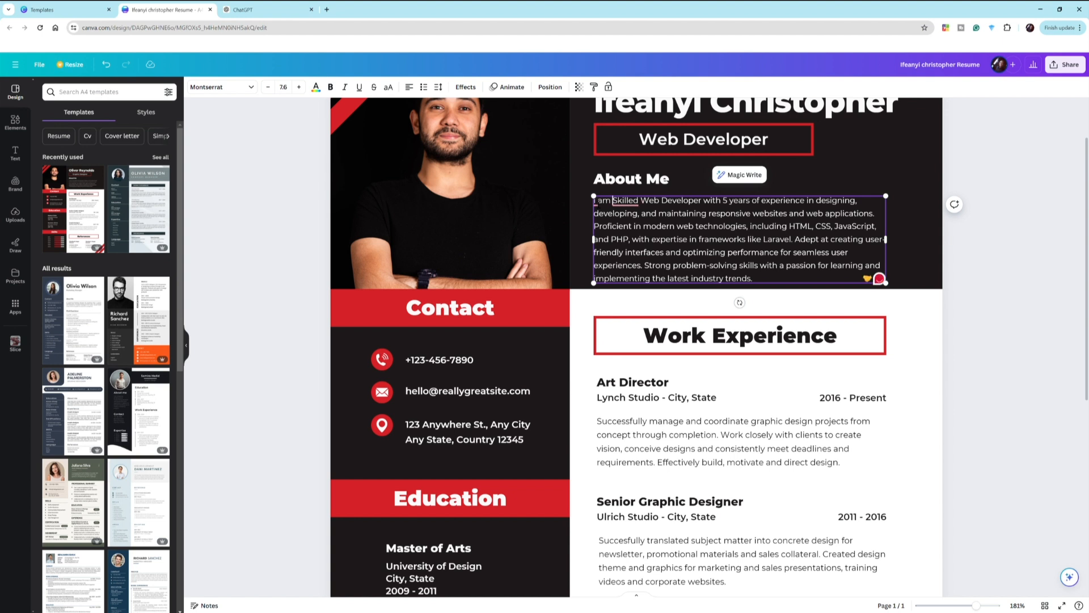
pyautogui.moveTo(634, 209)
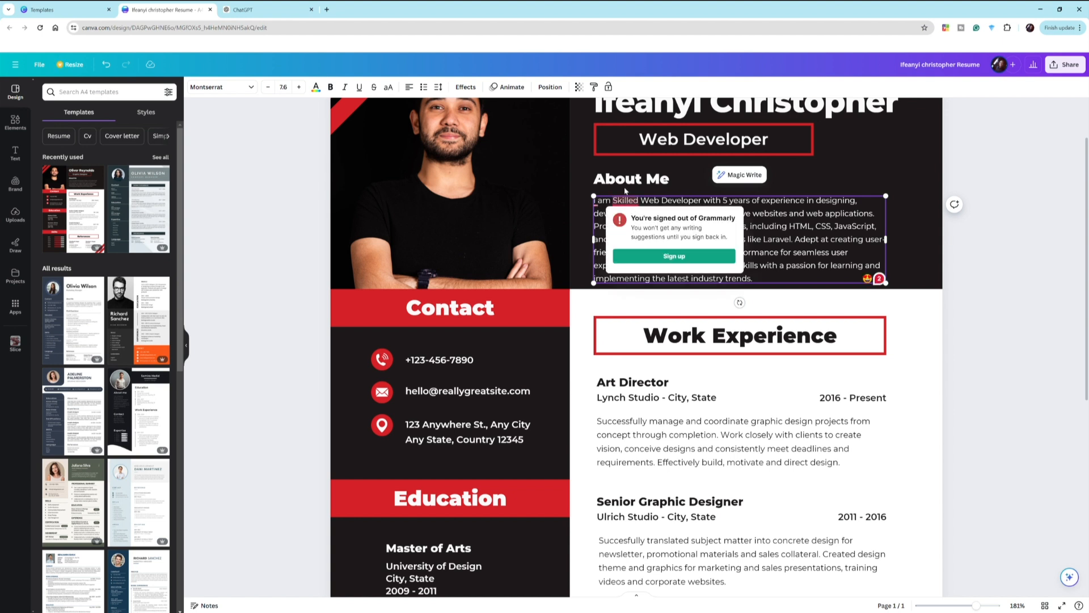
pyautogui.click(627, 183)
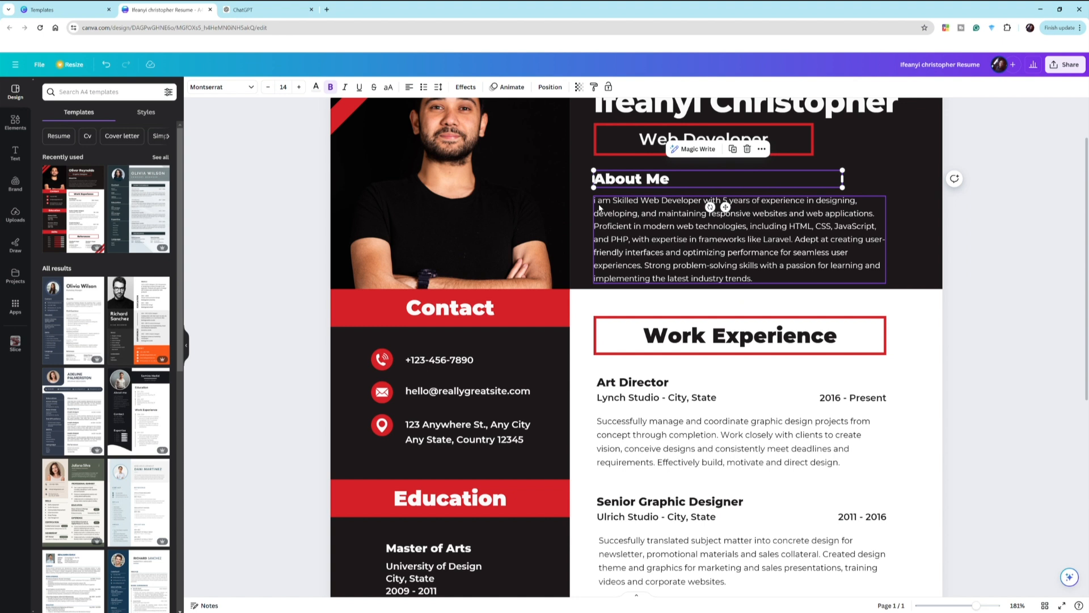
pyautogui.click(599, 206)
pyautogui.click(598, 203)
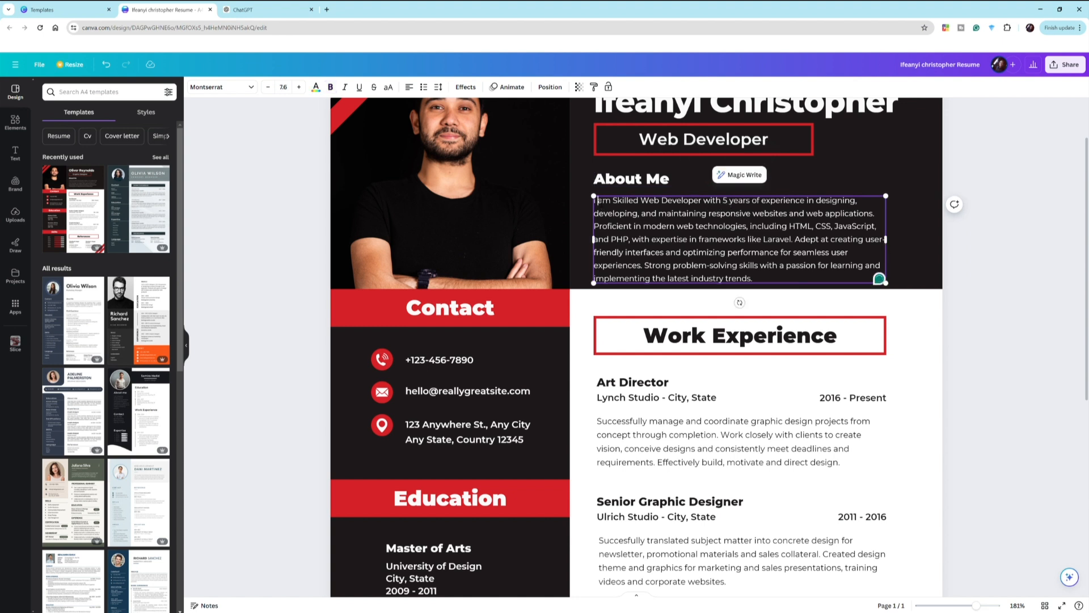
pyautogui.press('BackSpace')
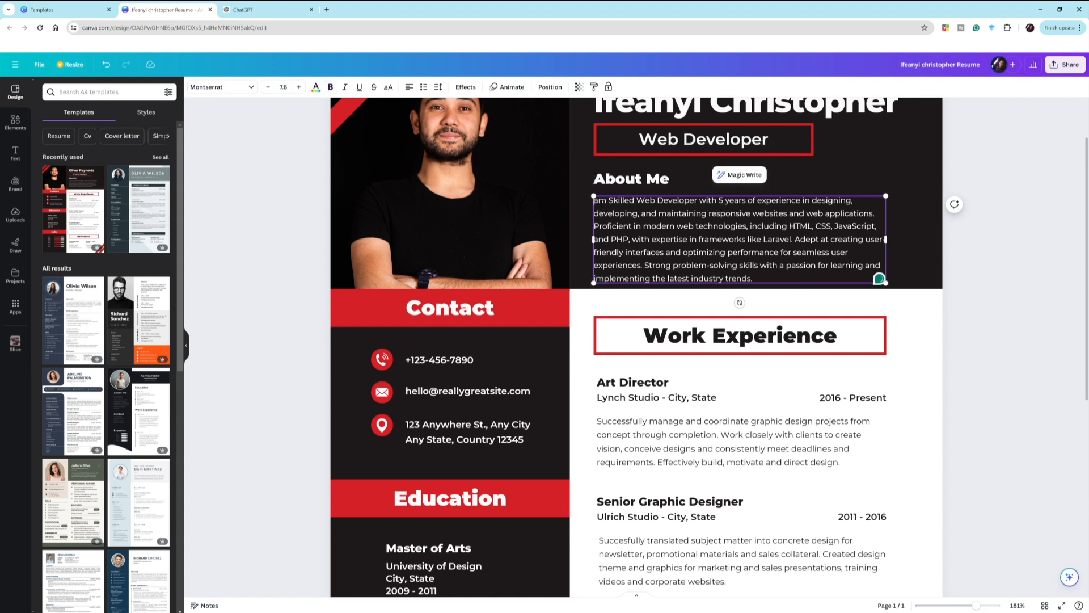
pyautogui.write('I')
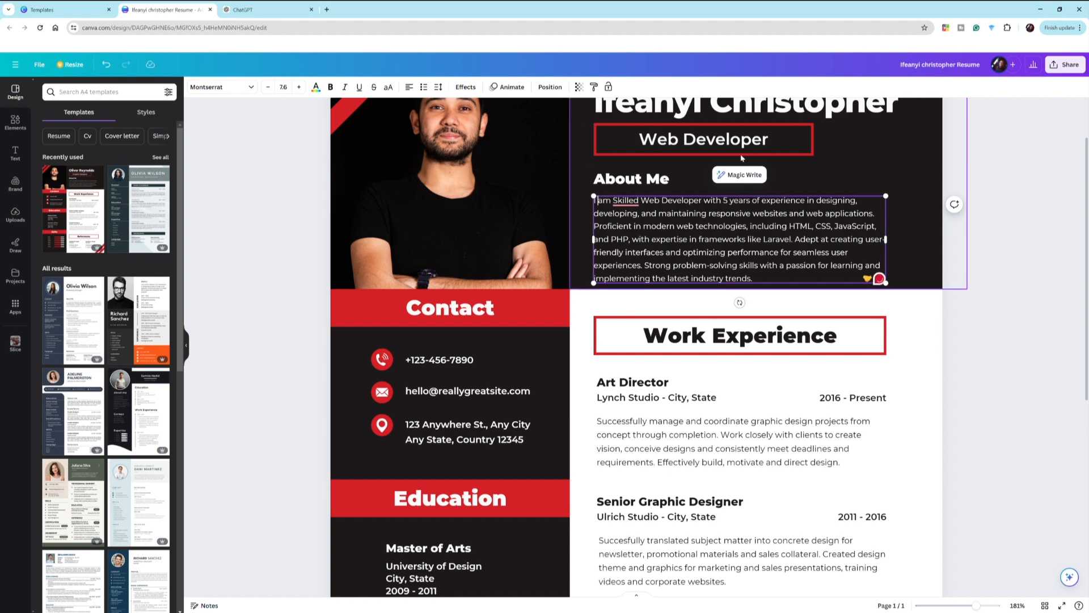
pyautogui.click(839, 160)
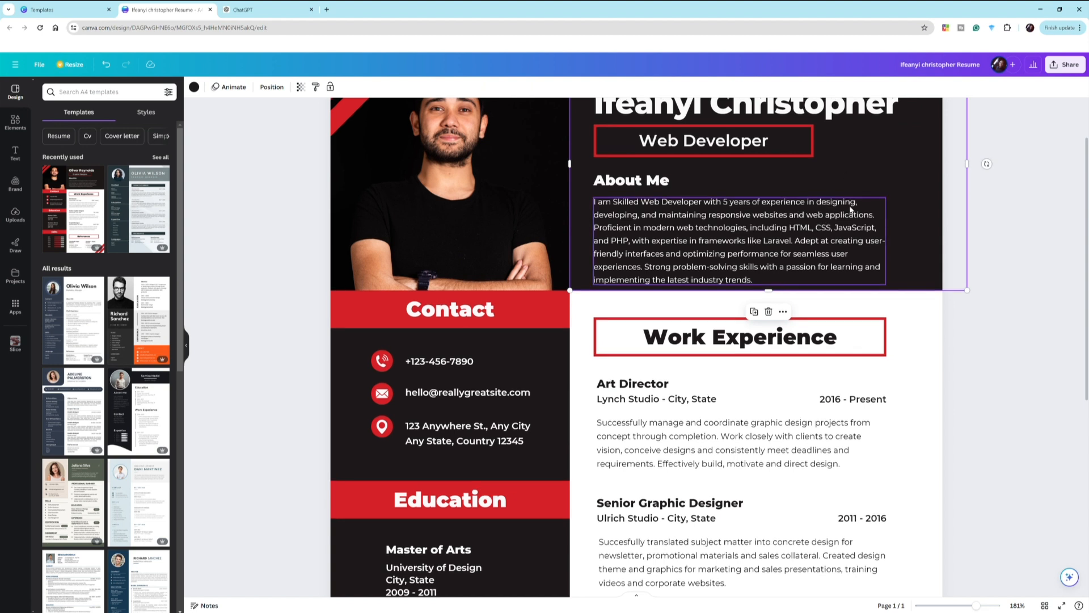
# - Scroll back to the header and select the portrait photo
pyautogui.scroll(1, 850, 209)
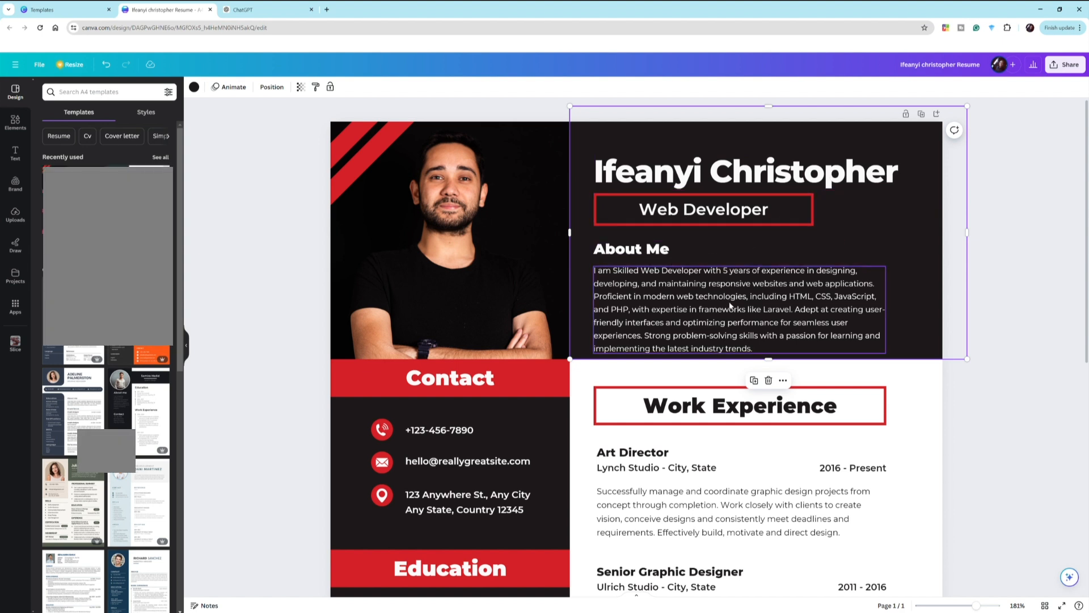
pyautogui.scroll(-1, 729, 304)
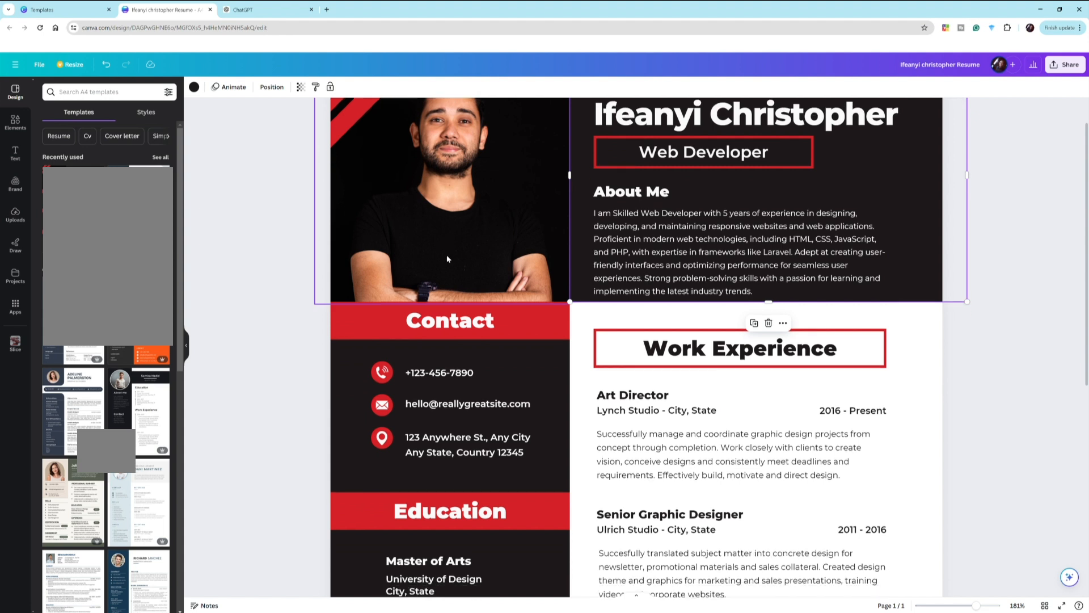
pyautogui.scroll(1, 451, 255)
pyautogui.click(415, 225)
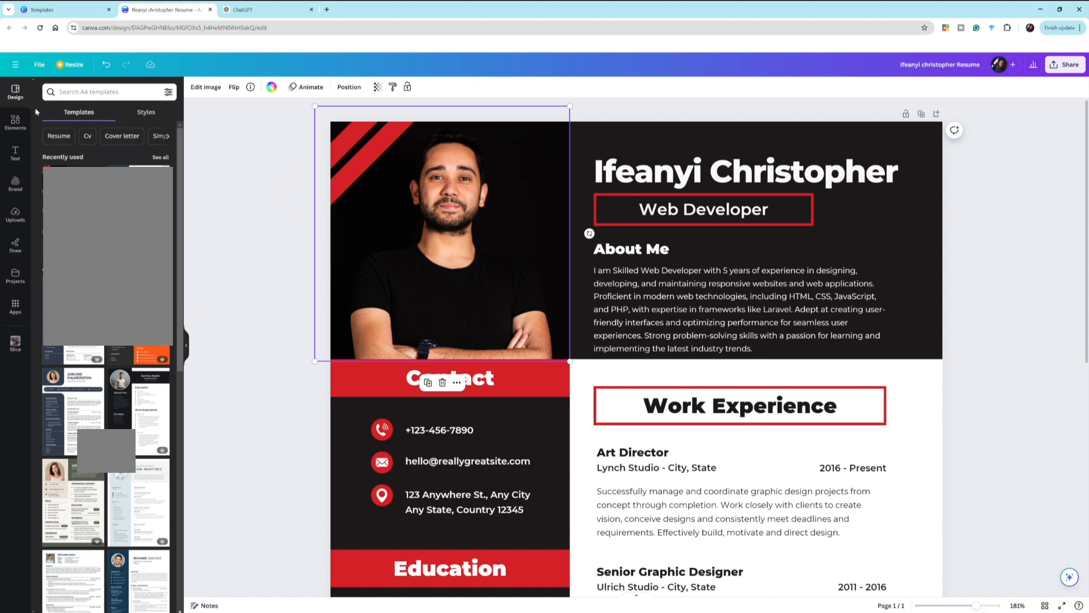
pyautogui.click(14, 212)
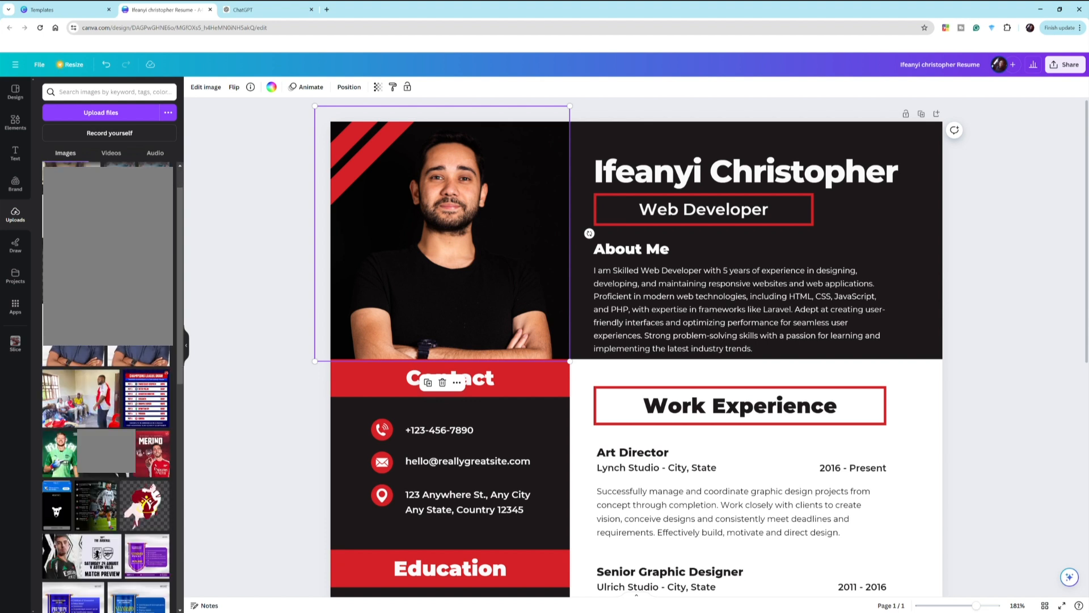
pyautogui.click(74, 347)
pyautogui.click(15, 120)
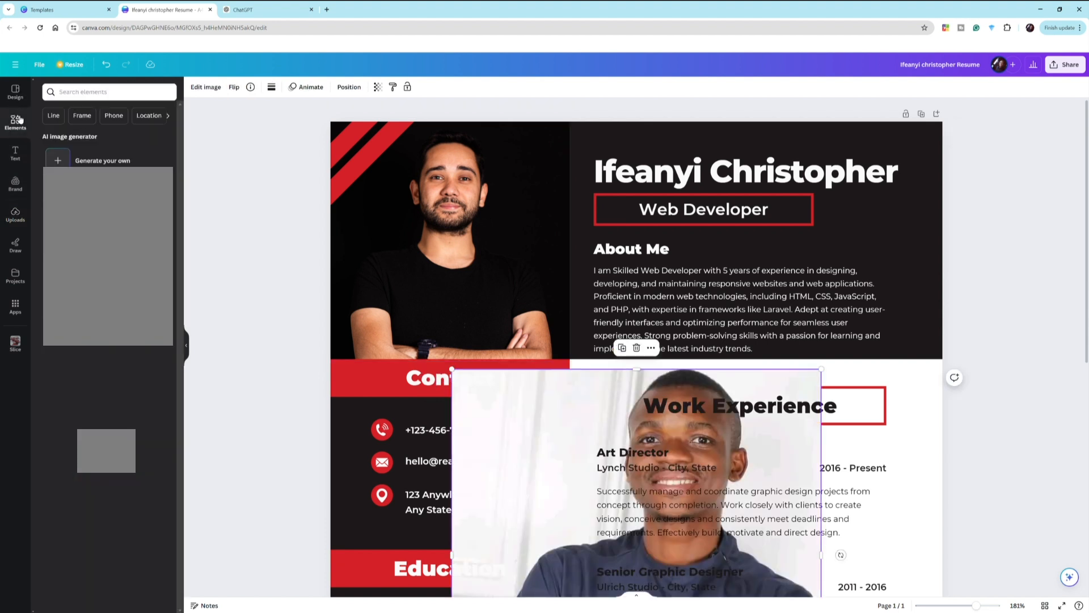
pyautogui.click(530, 431)
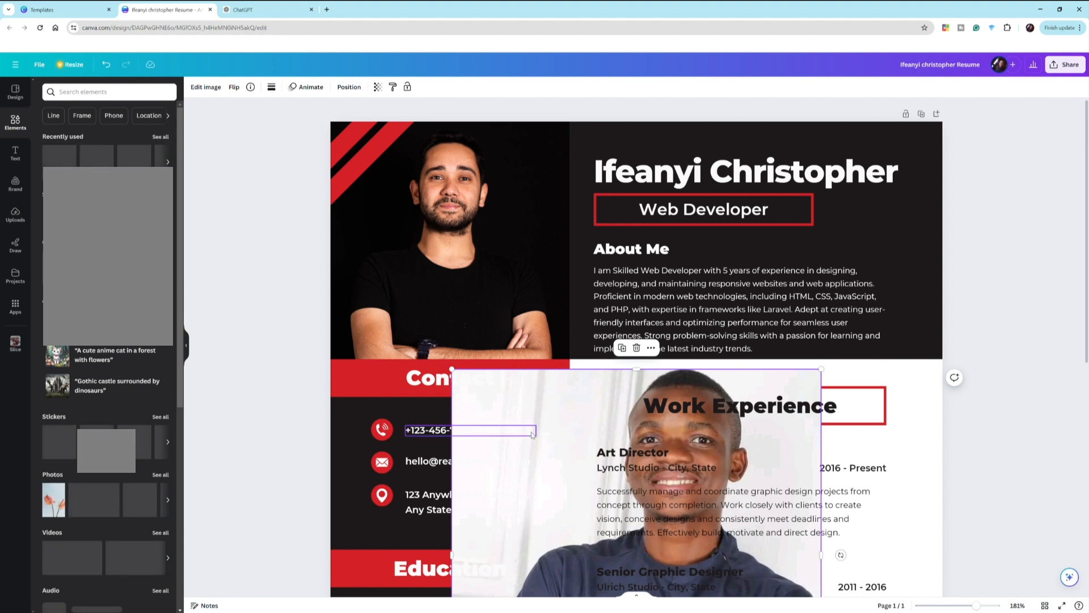
pyautogui.click(570, 400)
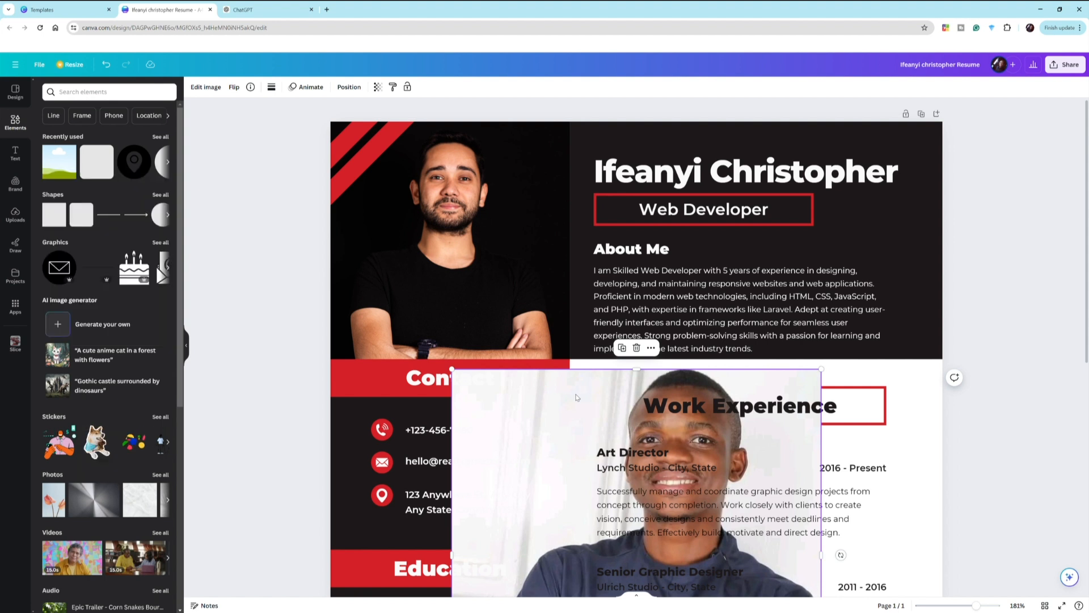
pyautogui.moveTo(577, 397); pyautogui.dragTo(474, 247)
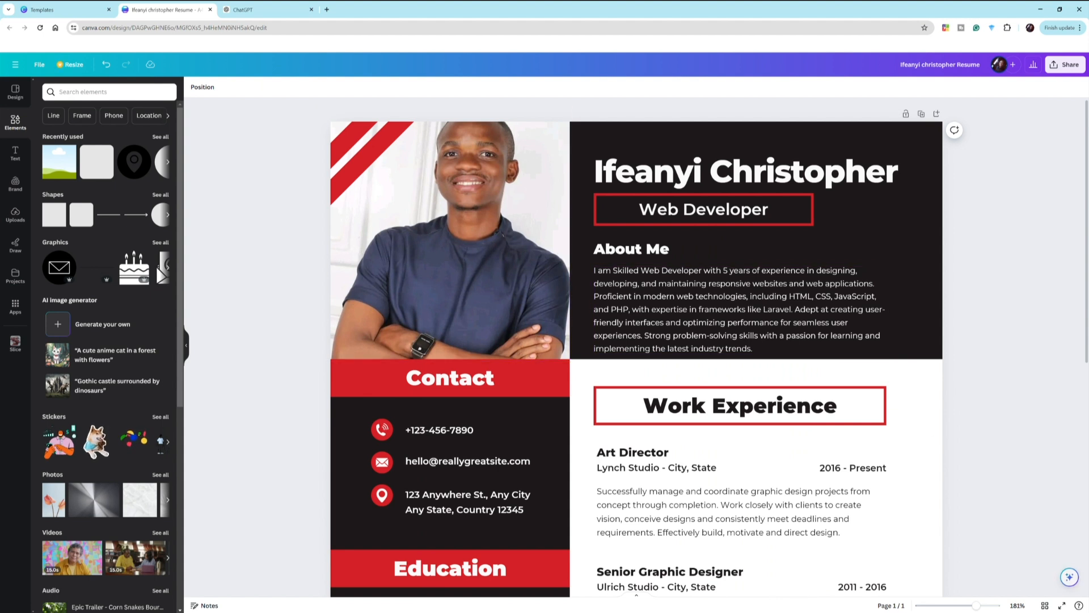
pyautogui.moveTo(971, 606); pyautogui.dragTo(970, 606)
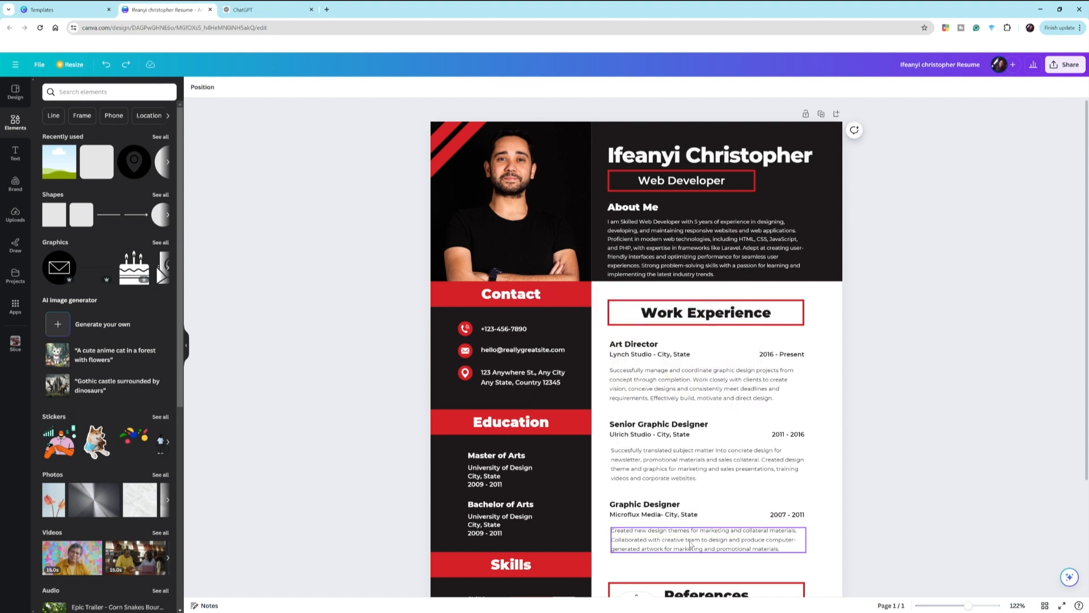
# - Upload a new photo and drag it into the top-left portrait frame
pyautogui.click(27, 220)
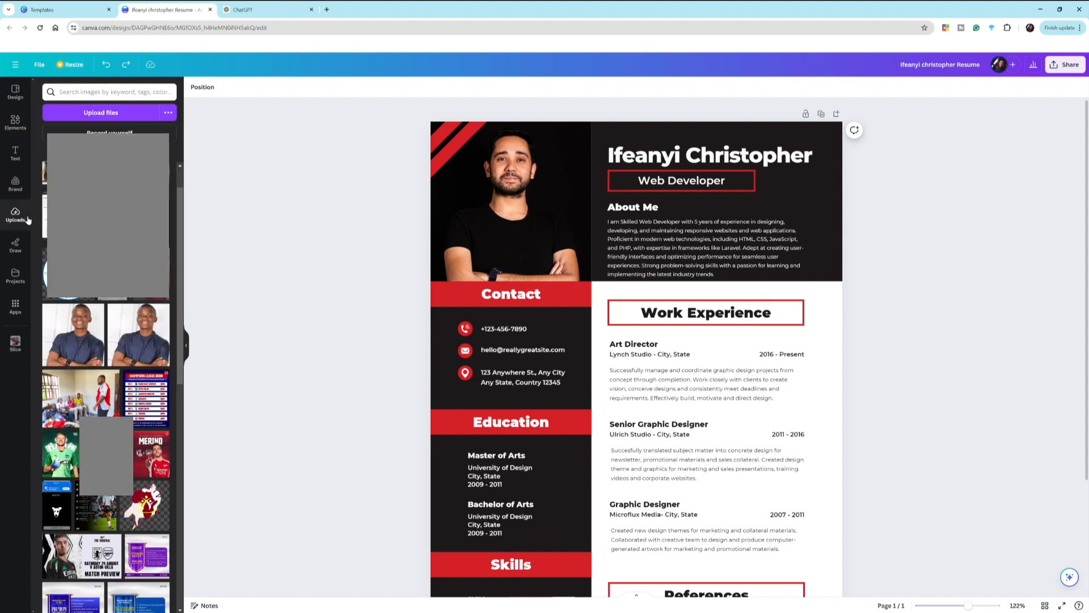
pyautogui.click(87, 116)
pyautogui.click(81, 334)
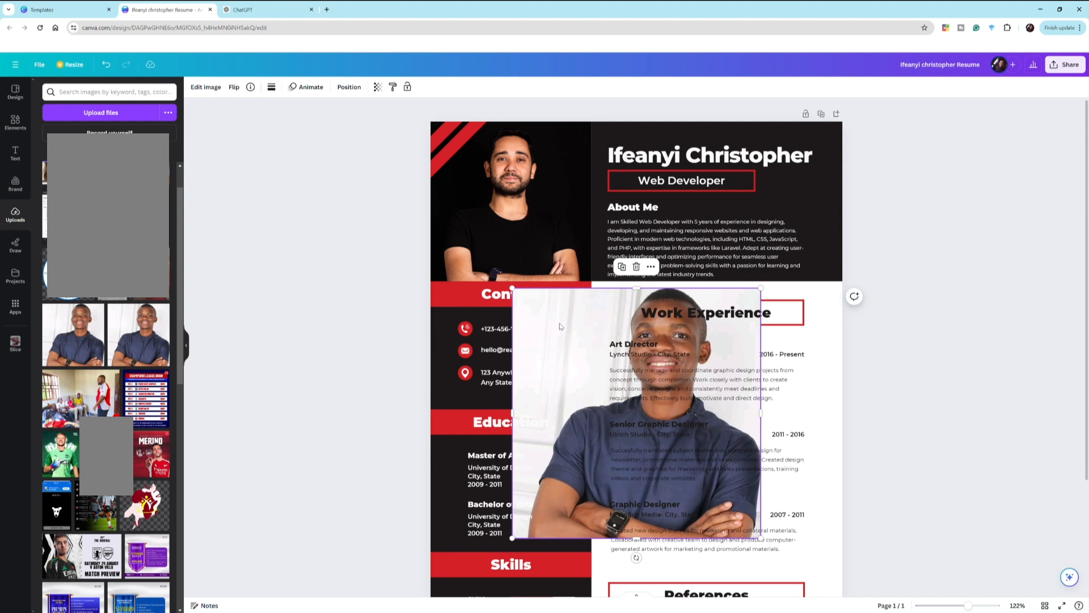
pyautogui.moveTo(560, 322); pyautogui.dragTo(501, 183)
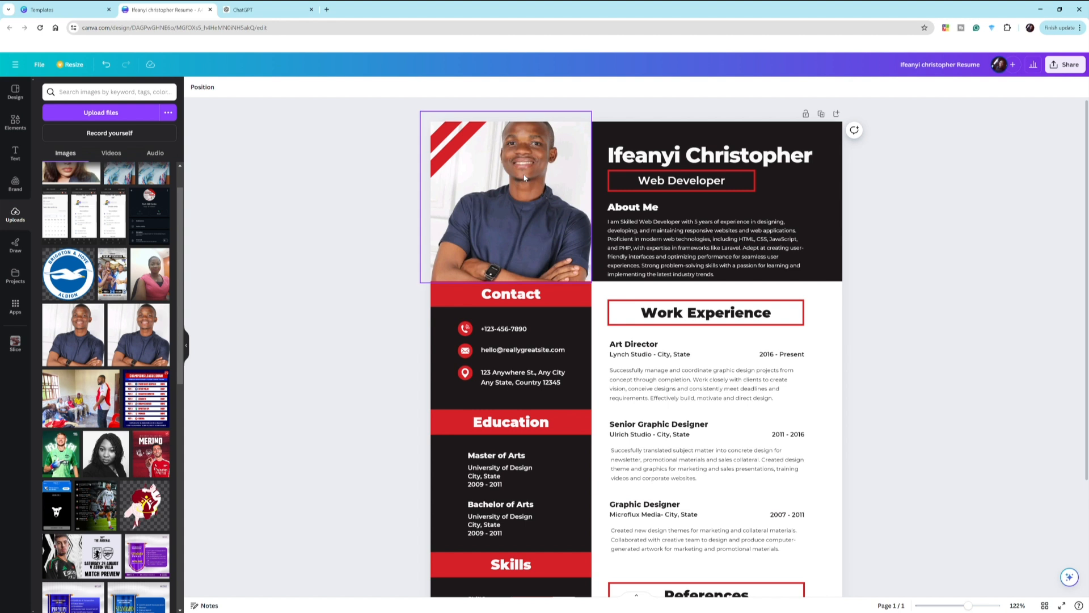
# - Delete the photo and then the empty portrait frame from the header
pyautogui.click(533, 138)
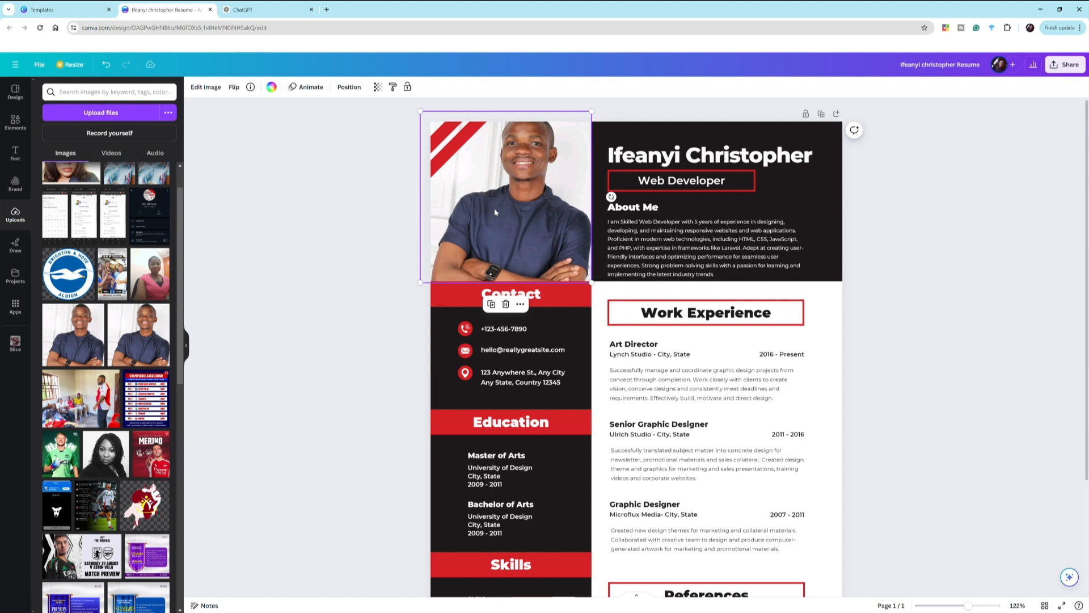
pyautogui.press('Delete')
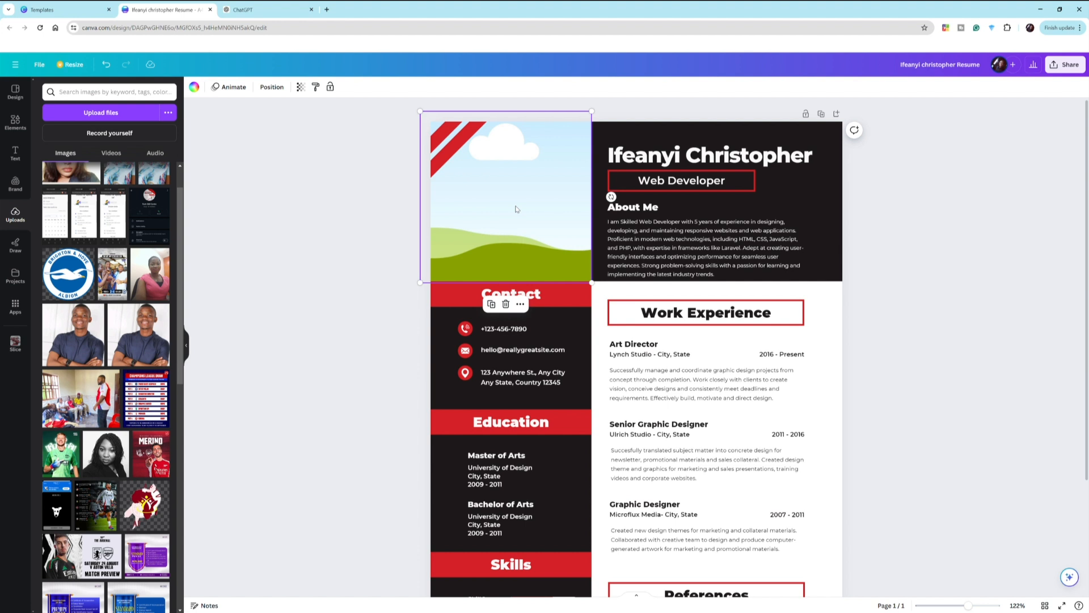
pyautogui.press('Delete')
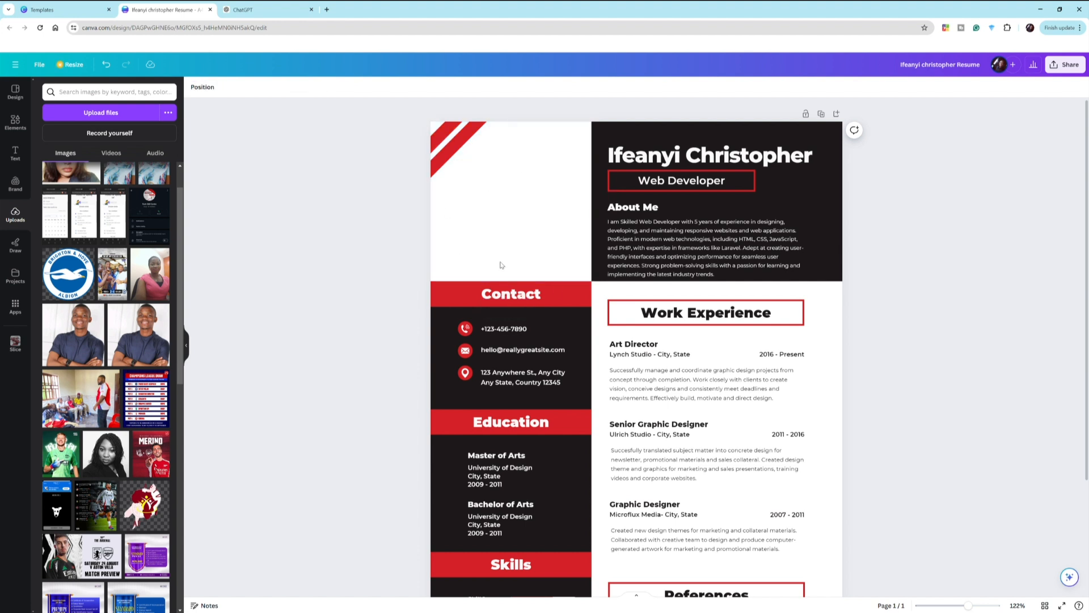
# - Search Elements for 'FRAME' and add the first landscape frame to the page
pyautogui.click(24, 128)
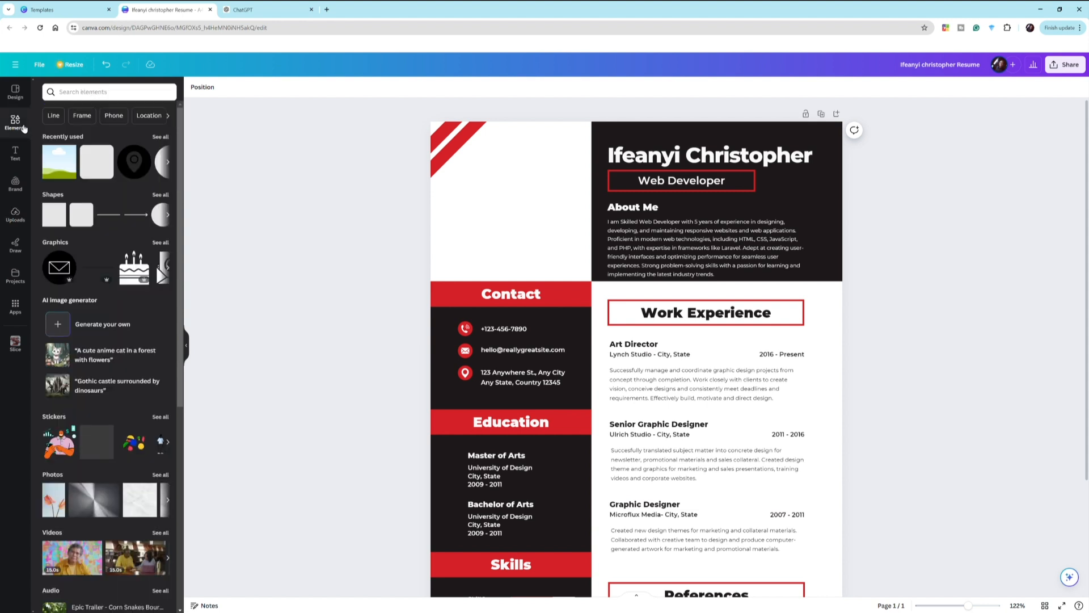
pyautogui.click(98, 93)
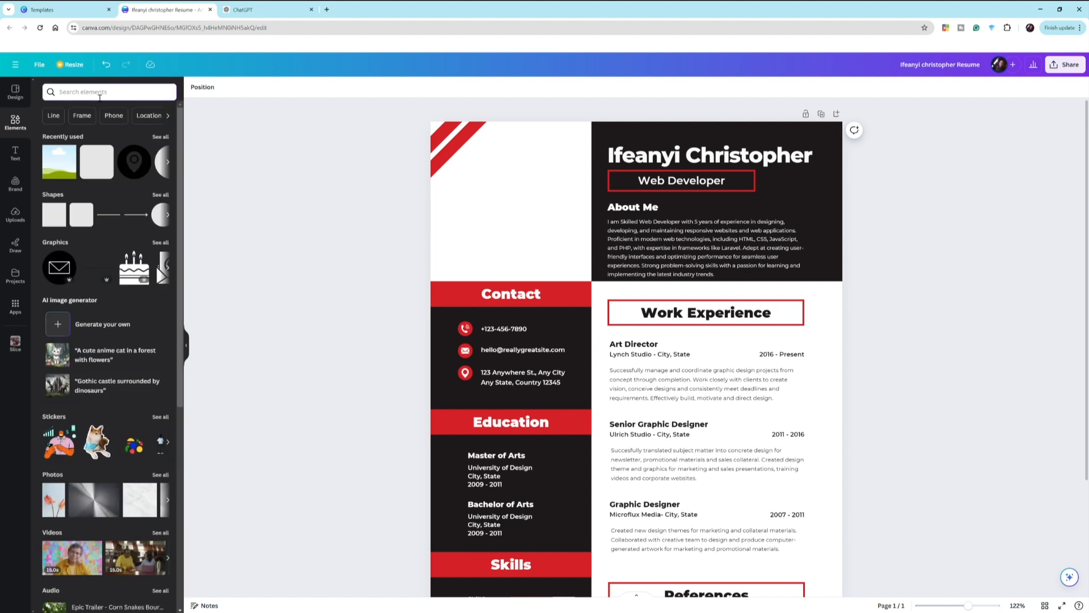
pyautogui.write('FRAME')
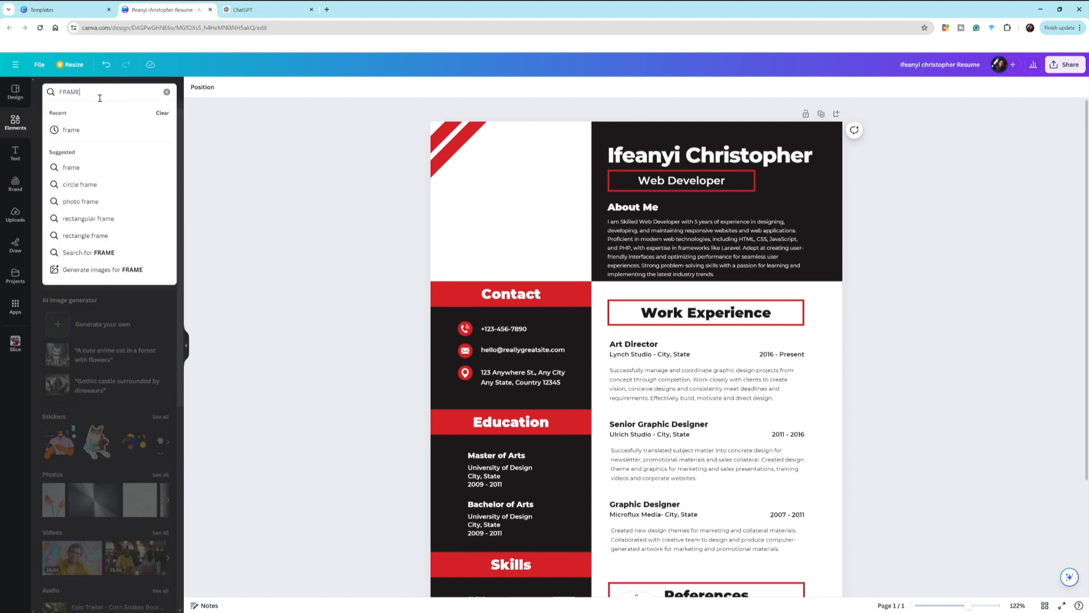
pyautogui.click(81, 132)
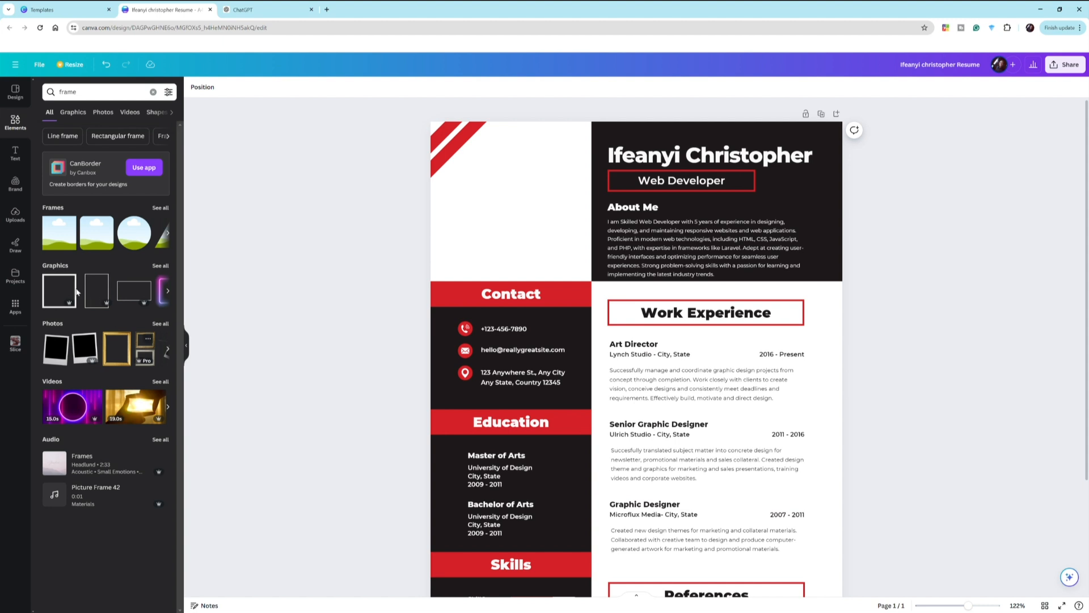
pyautogui.click(64, 233)
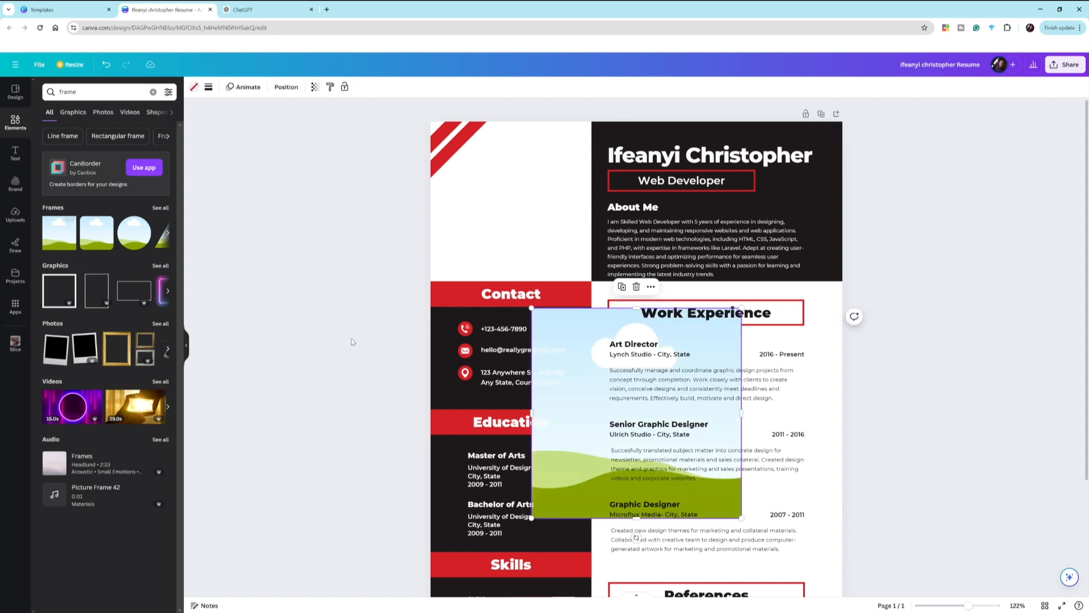
# - Move the new frame to the top-left corner and resize it to fill the header column
pyautogui.moveTo(584, 324); pyautogui.dragTo(477, 139)
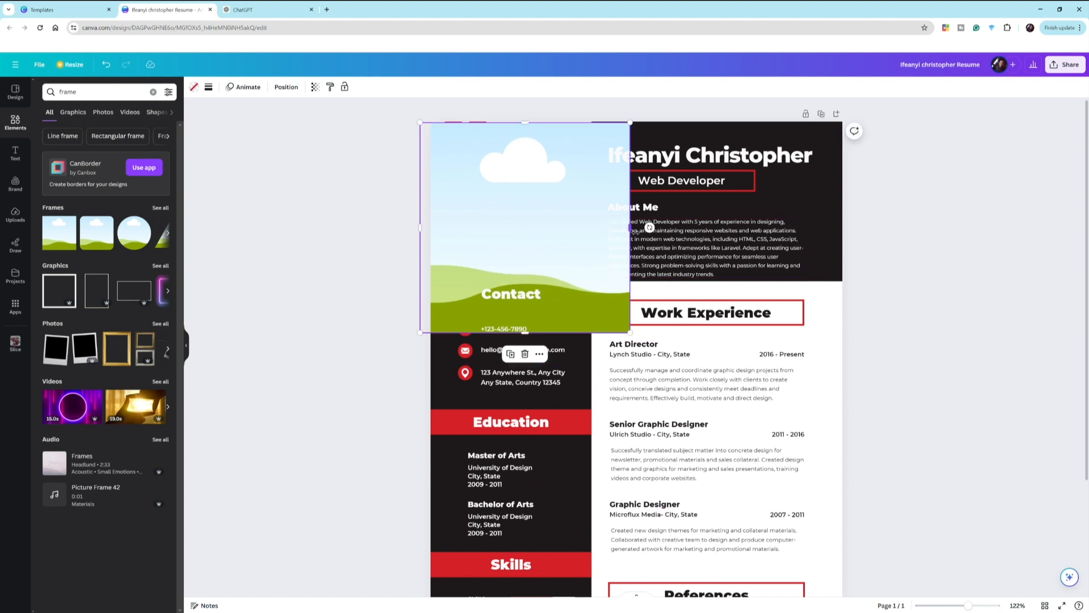
pyautogui.moveTo(628, 231); pyautogui.dragTo(603, 242)
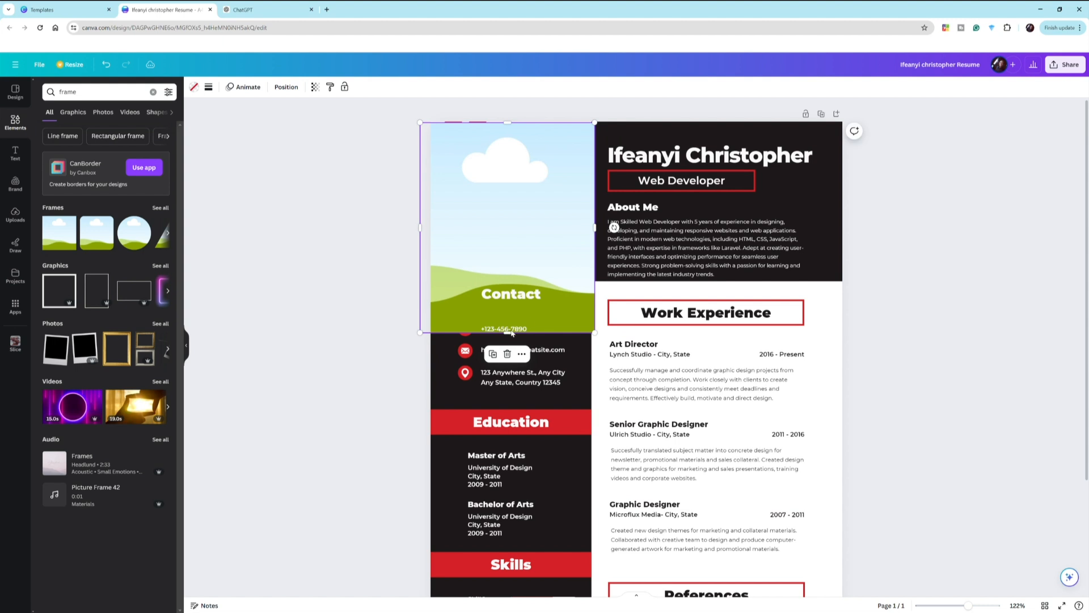
pyautogui.moveTo(513, 336); pyautogui.dragTo(436, 278)
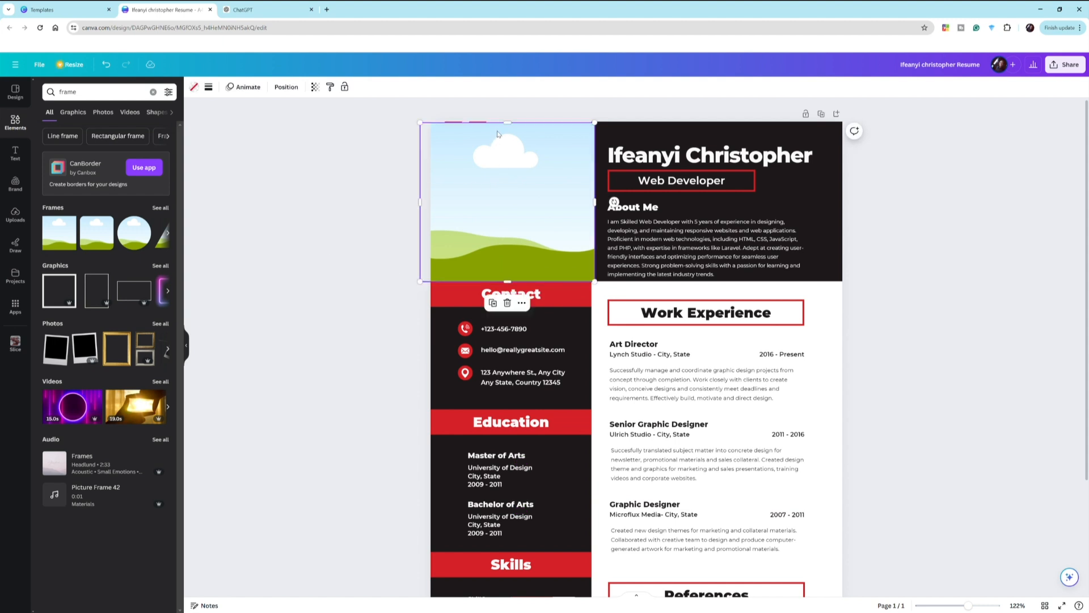
pyautogui.moveTo(510, 129); pyautogui.dragTo(511, 123)
pyautogui.click(346, 172)
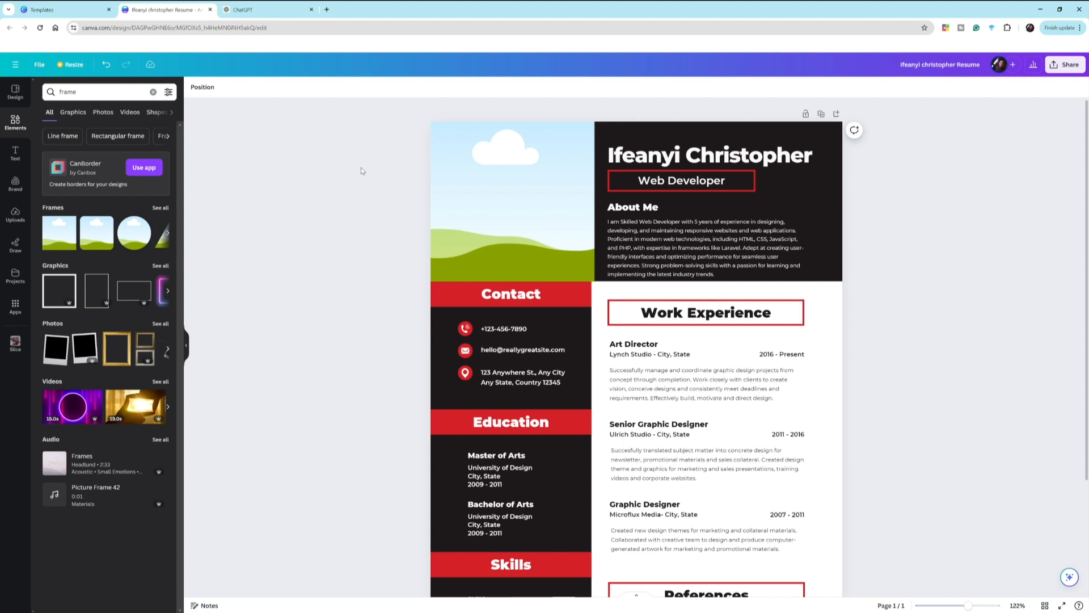
pyautogui.click(488, 178)
pyautogui.moveTo(499, 178)
pyautogui.mouseDown()
pyautogui.moveTo(538, 186)
pyautogui.moveTo(537, 201)
pyautogui.moveTo(480, 175)
pyautogui.mouseUp()
pyautogui.click(303, 186)
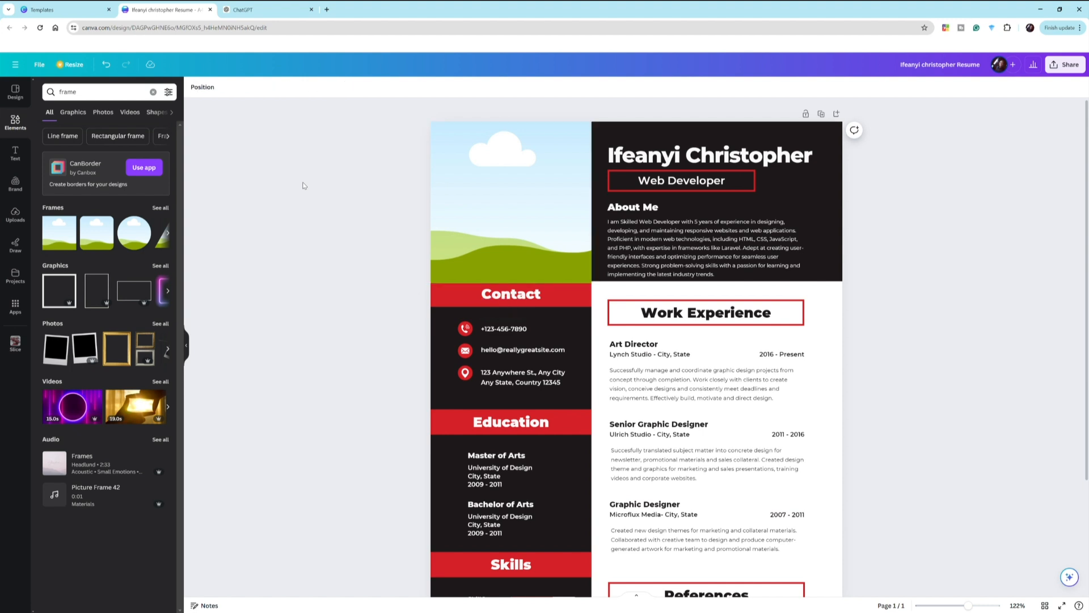
pyautogui.click(449, 183)
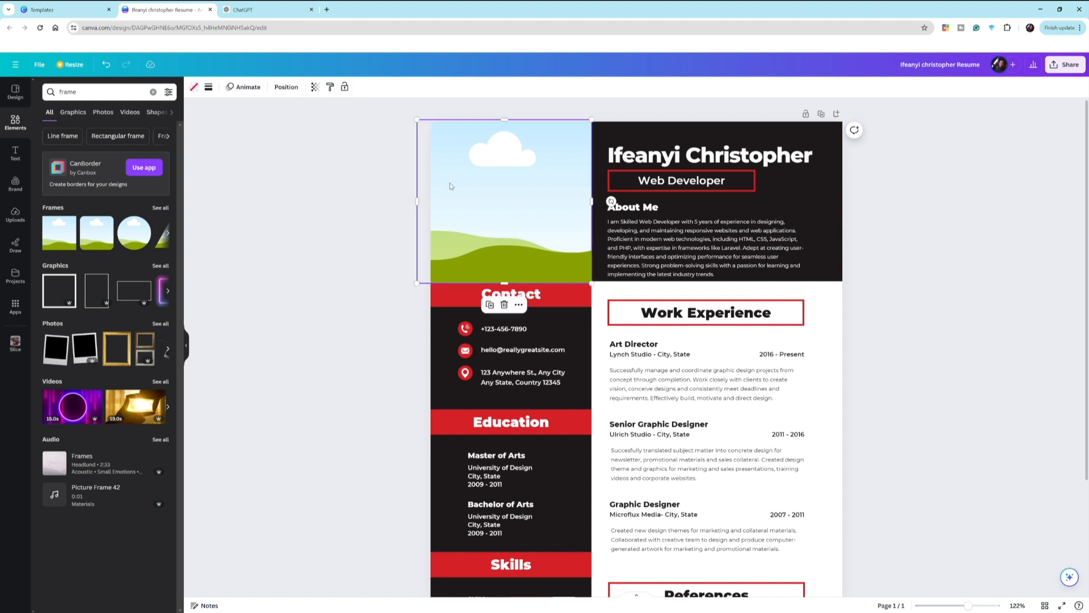
pyautogui.rightClick(459, 135)
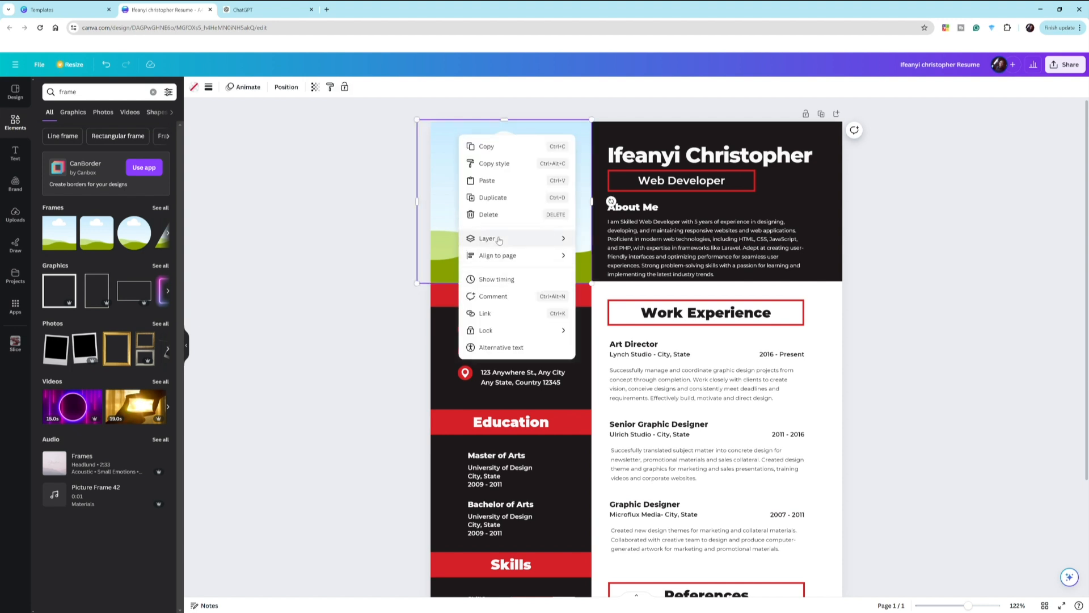
pyautogui.moveTo(499, 240)
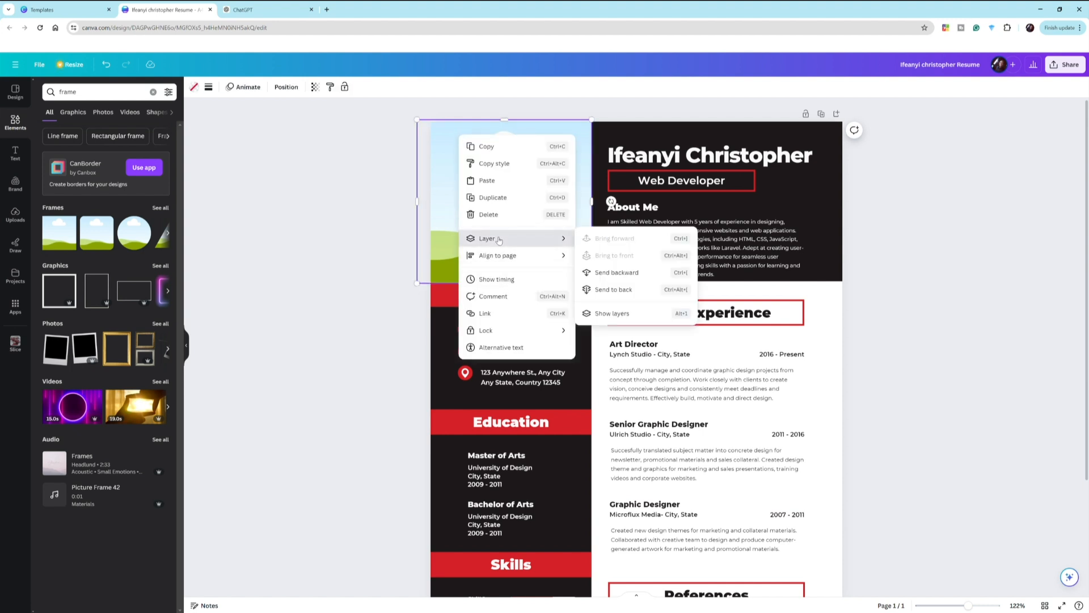
pyautogui.click(621, 273)
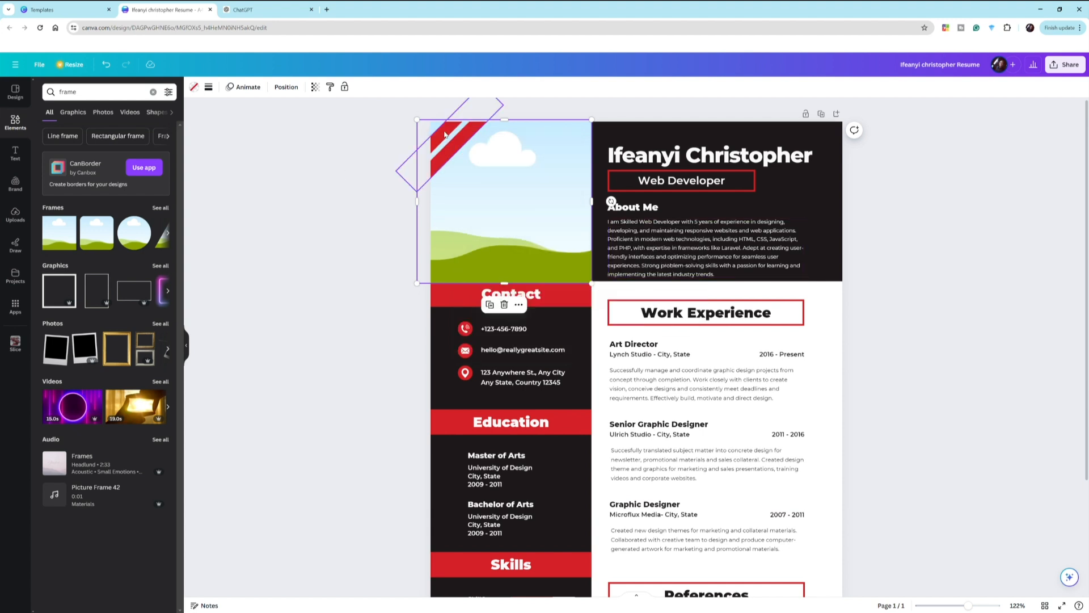
pyautogui.click(368, 140)
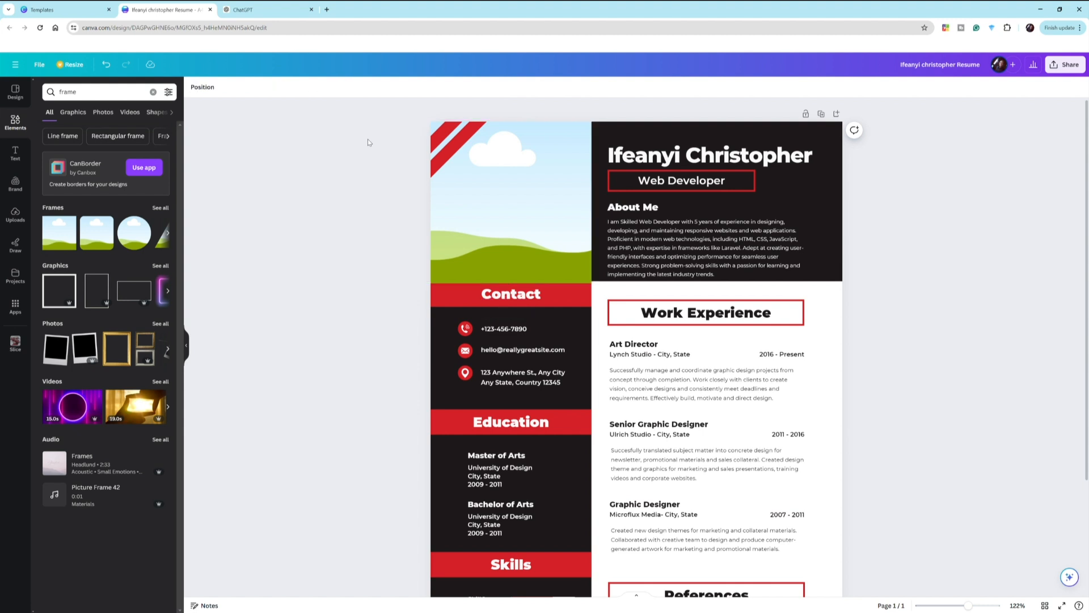
pyautogui.click(447, 142)
pyautogui.click(489, 185)
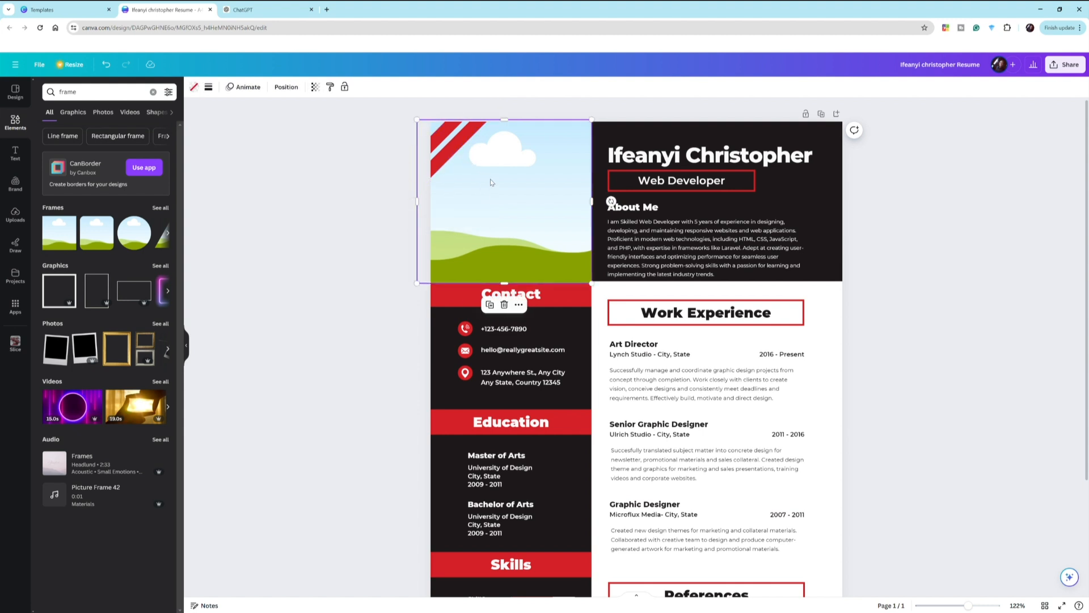
pyautogui.rightClick(491, 182)
pyautogui.moveTo(538, 285)
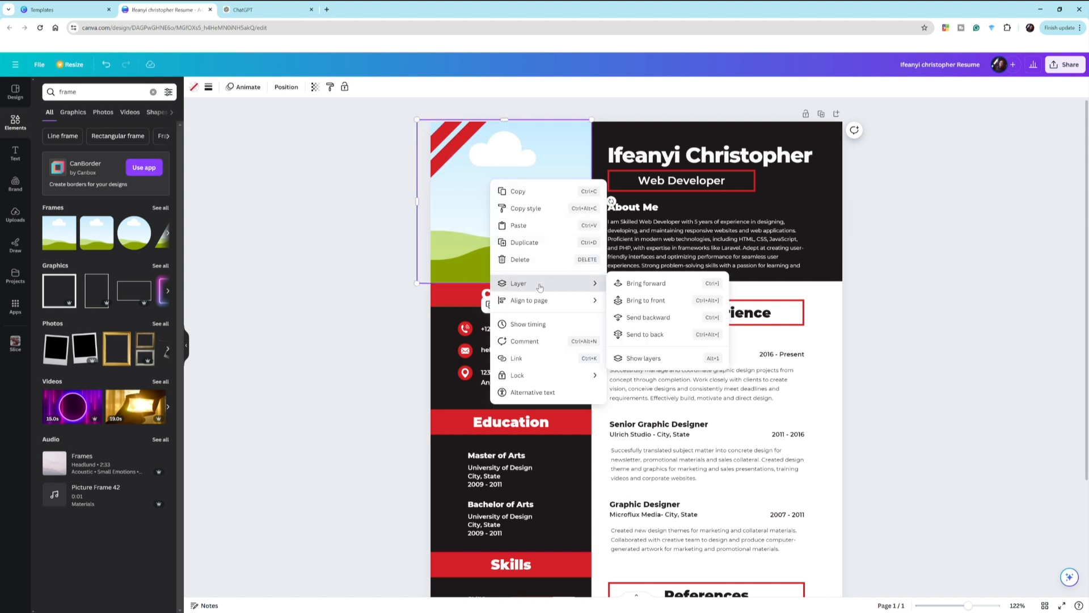
pyautogui.click(650, 300)
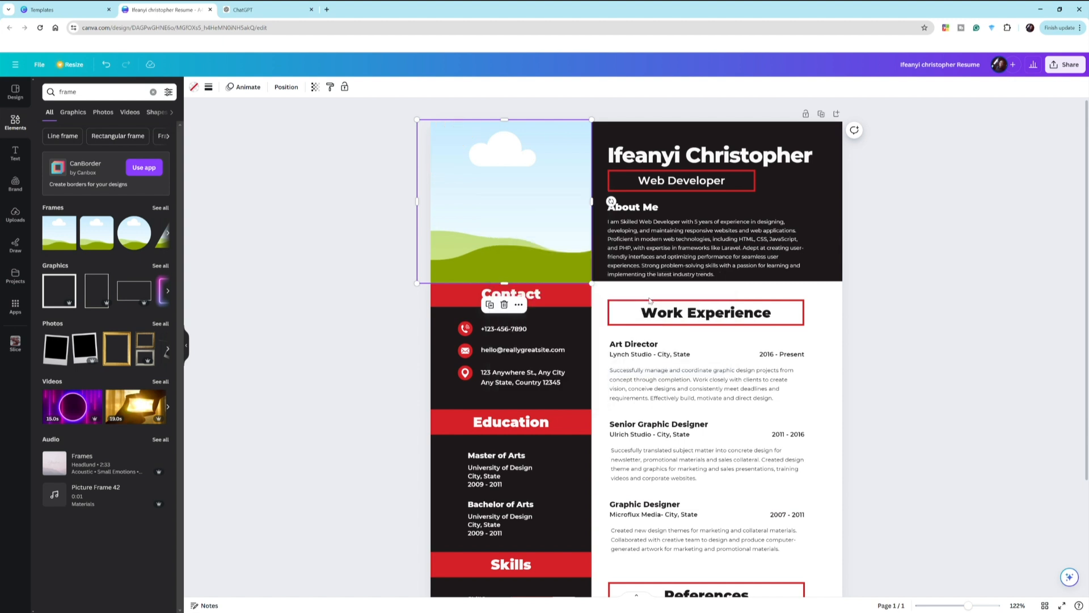
pyautogui.click(107, 64)
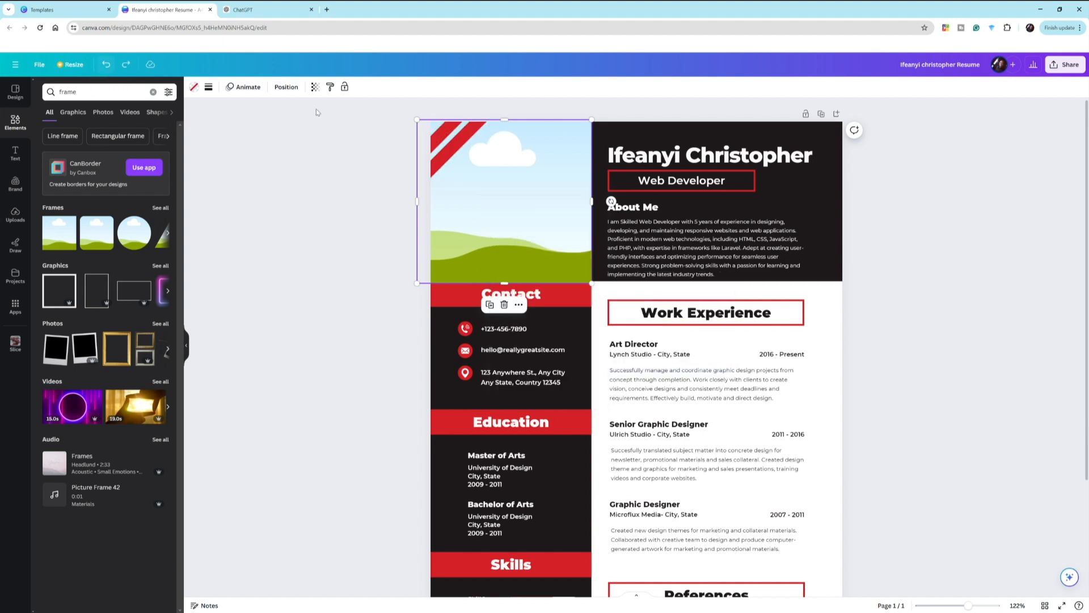
pyautogui.click(303, 140)
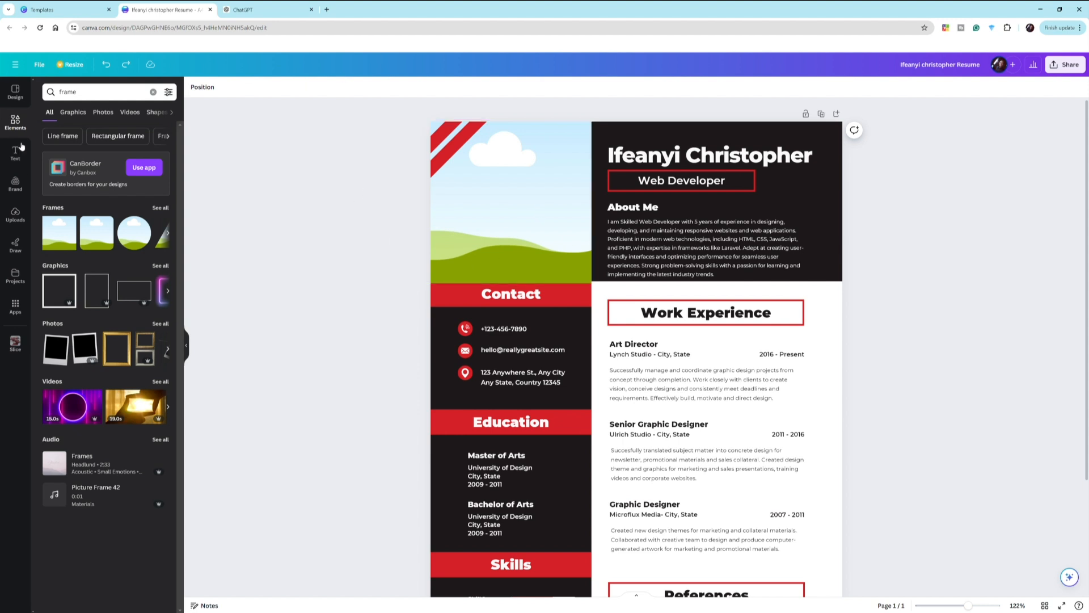
# - Add the uploaded portrait photo to the page and try it in the top-left frame
pyautogui.click(19, 220)
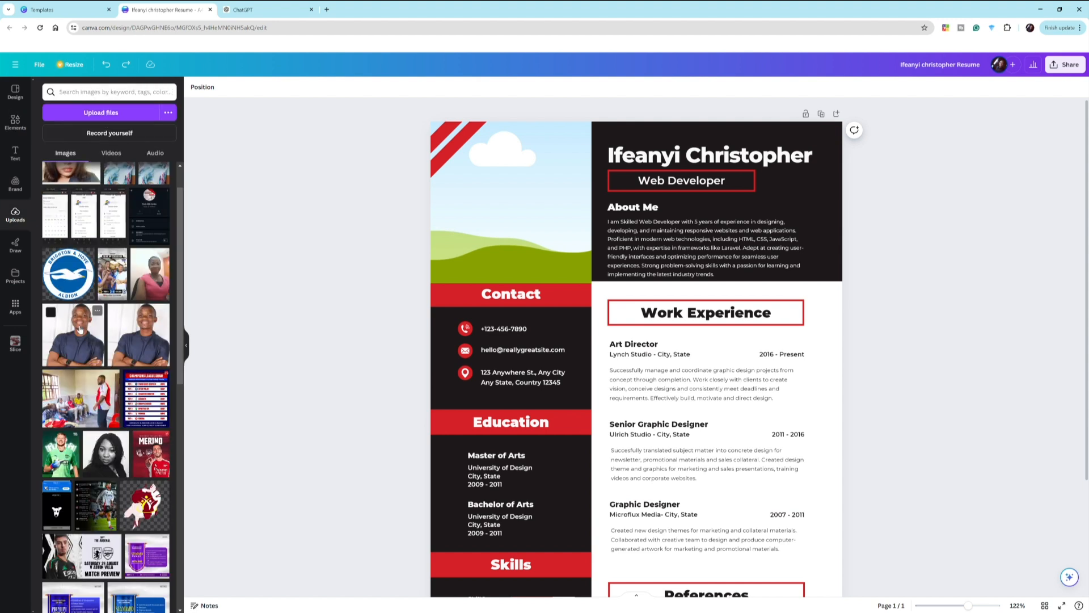
pyautogui.click(80, 329)
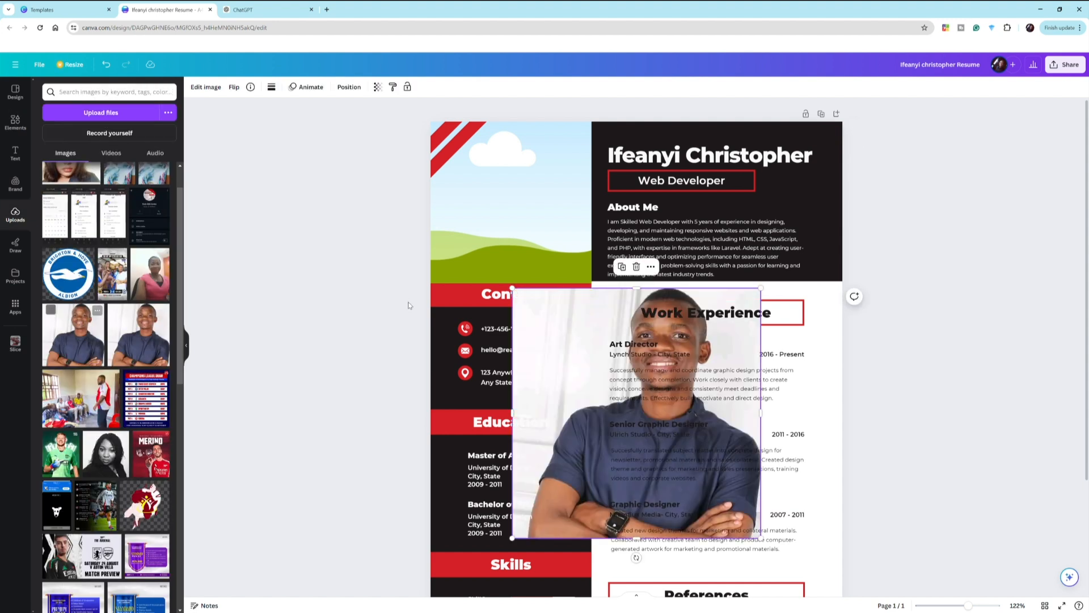
pyautogui.click(14, 121)
pyautogui.click(15, 92)
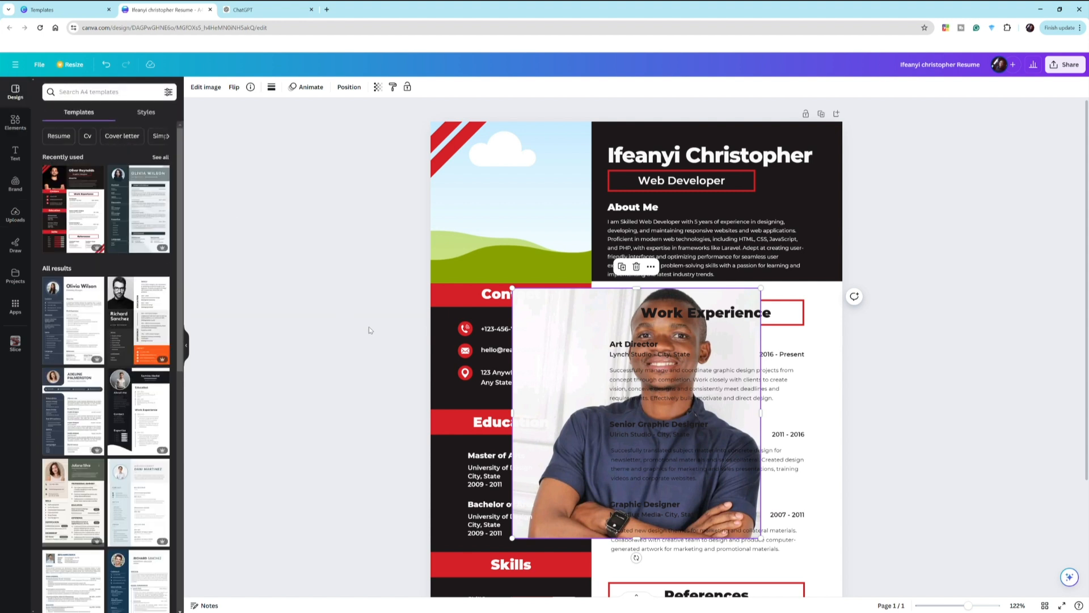
pyautogui.moveTo(539, 339); pyautogui.dragTo(484, 236)
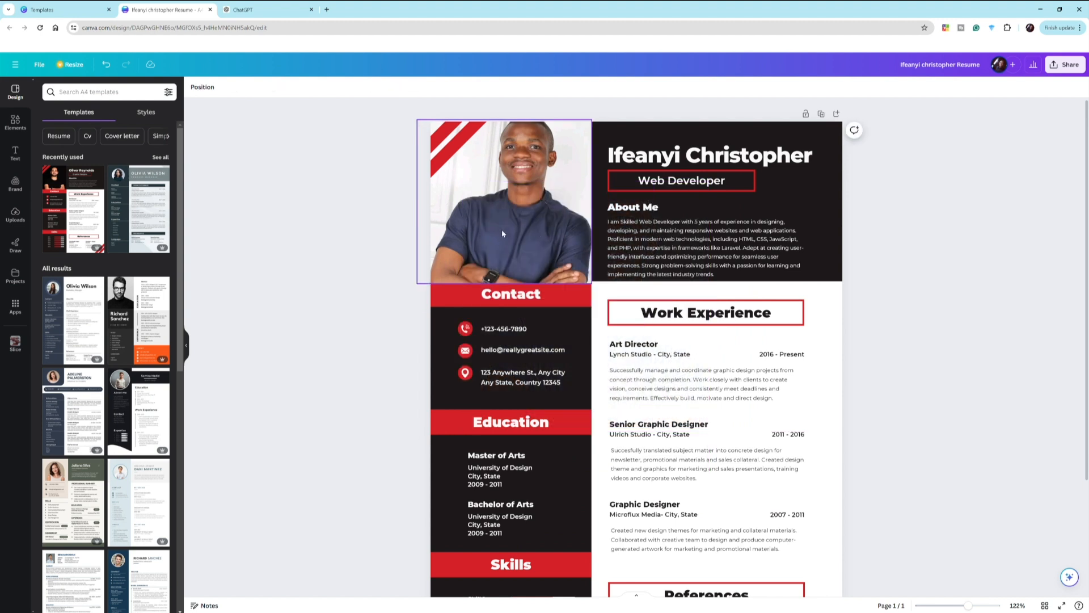
pyautogui.hotkey('ctrl', 'z')
# - Crop the portrait's bottom and top edges, then drop it into the top-left frame
pyautogui.click(566, 459)
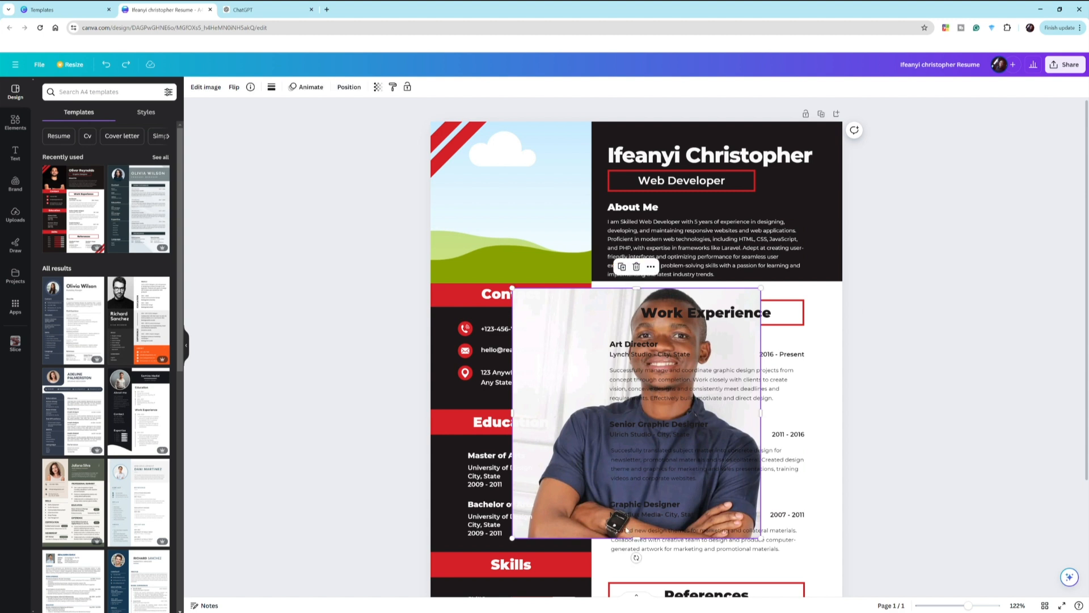
pyautogui.moveTo(641, 538); pyautogui.dragTo(640, 523)
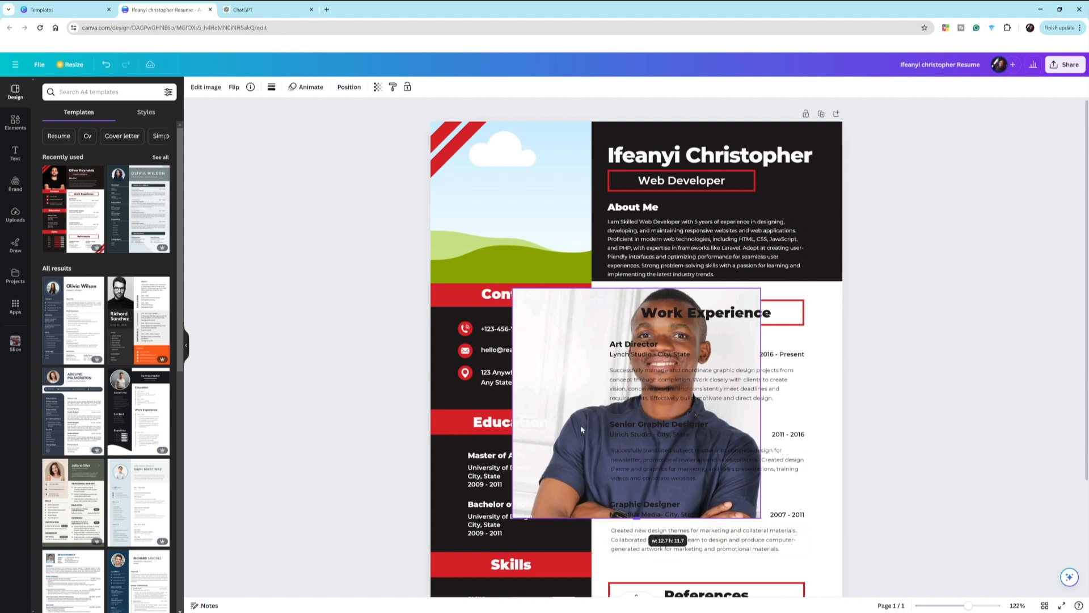
pyautogui.moveTo(548, 339); pyautogui.dragTo(494, 253)
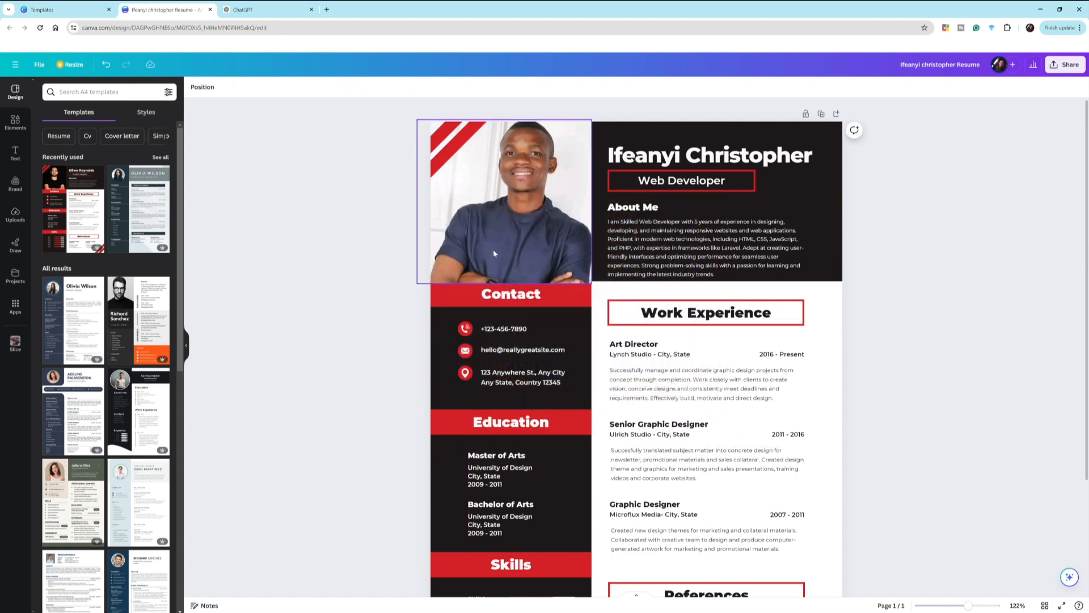
pyautogui.click(507, 223)
pyautogui.hotkey('ctrl', 'z')
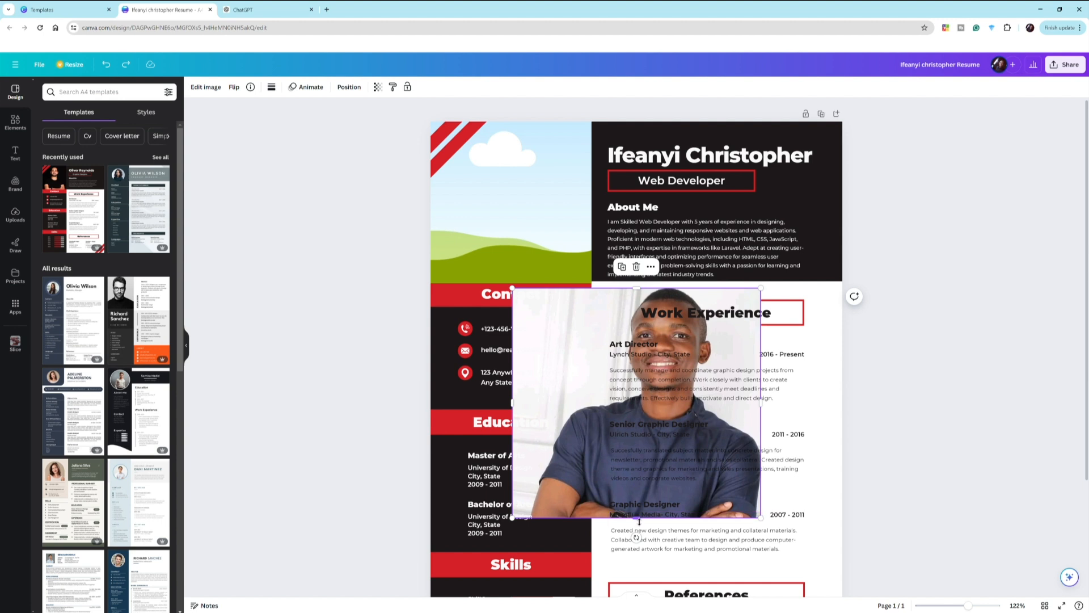
pyautogui.moveTo(637, 517); pyautogui.dragTo(641, 491)
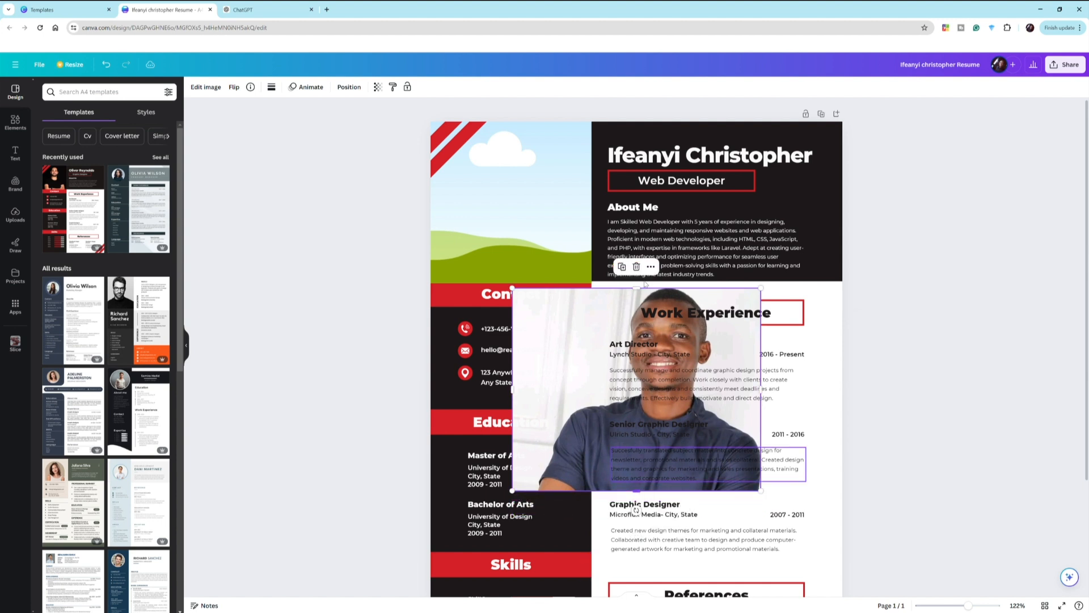
pyautogui.moveTo(641, 288); pyautogui.dragTo(641, 286)
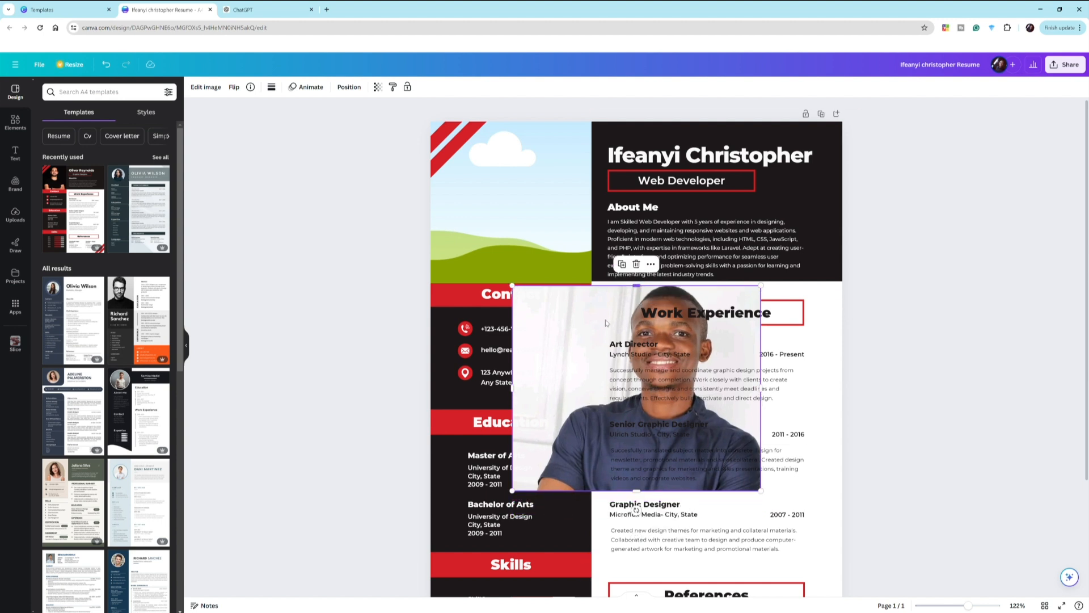
pyautogui.moveTo(590, 312); pyautogui.dragTo(510, 234)
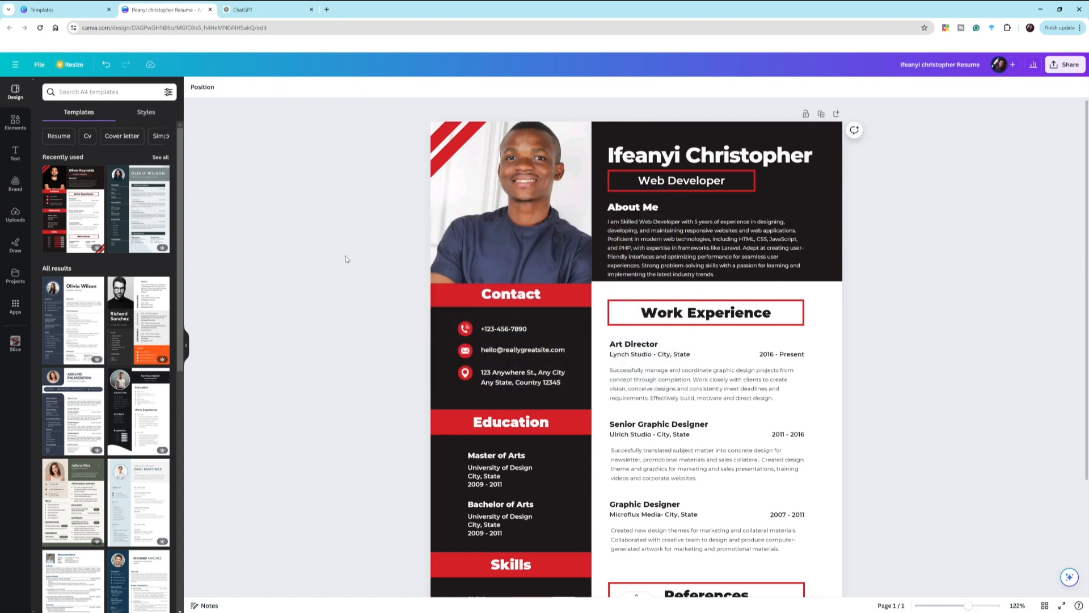
pyautogui.scroll(-4, 345, 258)
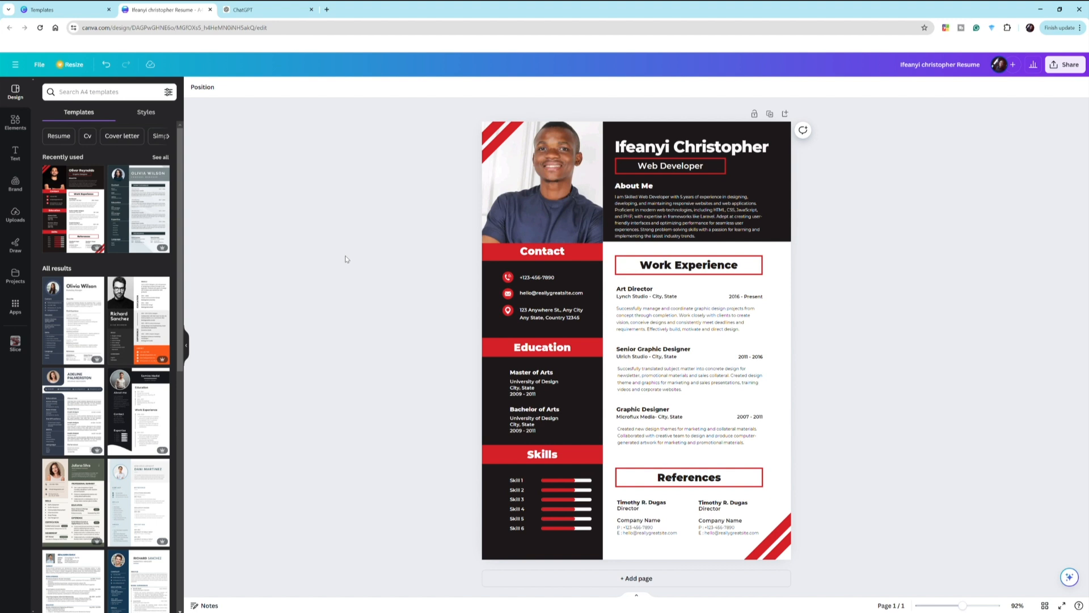
pyautogui.click(678, 156)
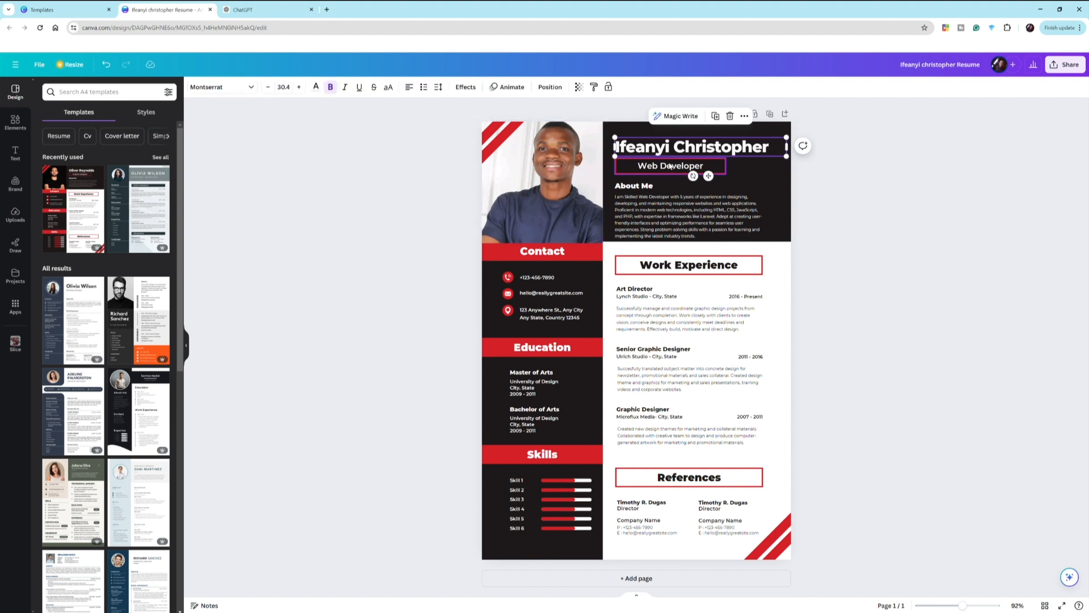
pyautogui.click(670, 165)
pyautogui.click(656, 228)
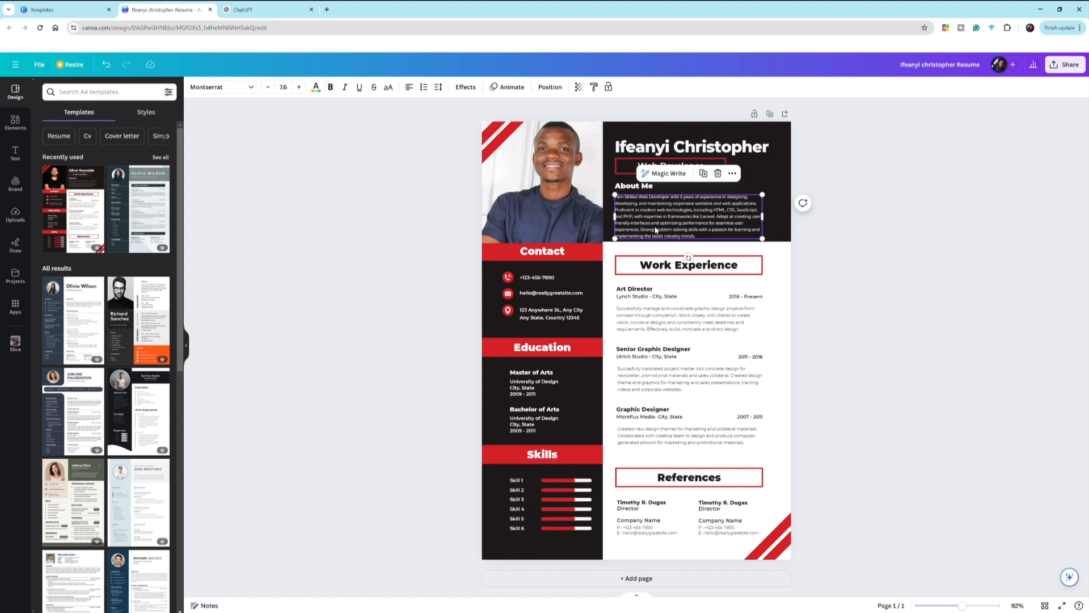
pyautogui.click(518, 215)
pyautogui.click(429, 265)
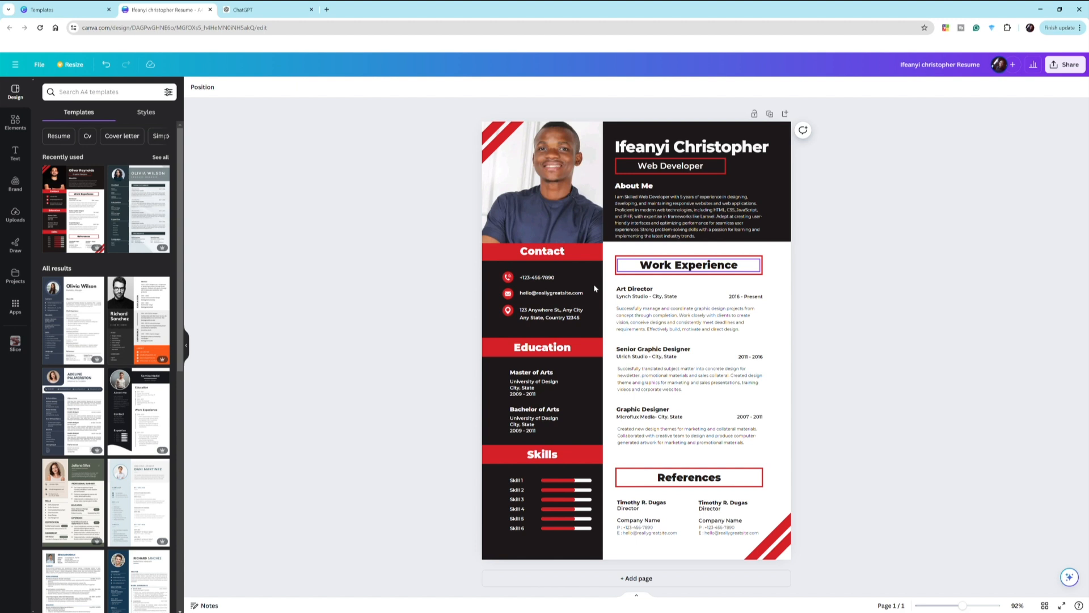
pyautogui.click(541, 279)
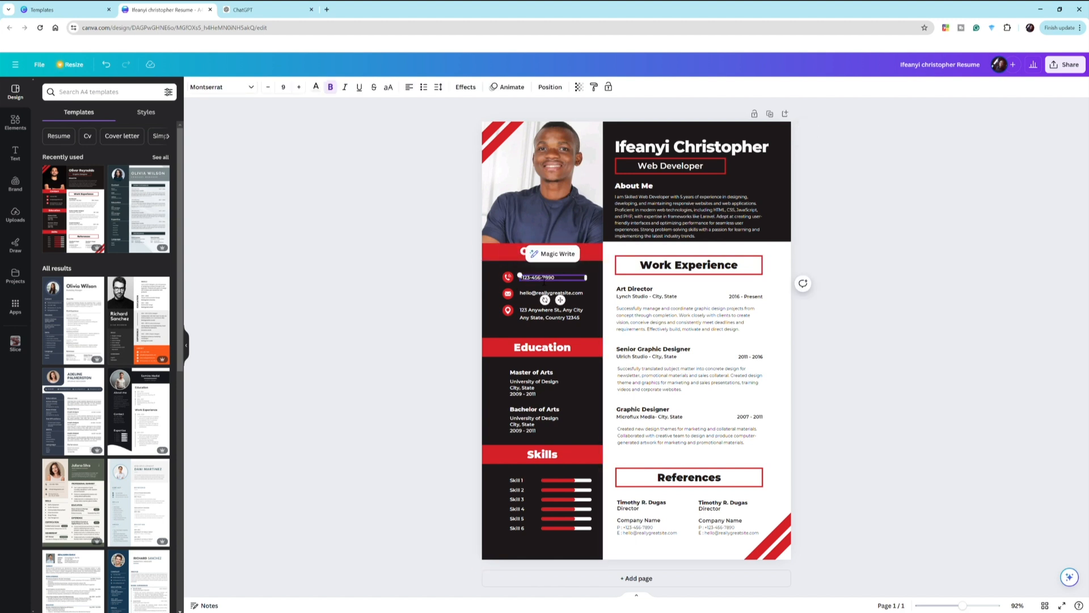
# - Replace the placeholder phone number with the owner's number and remove an extra hyphen
pyautogui.doubleClick(543, 279)
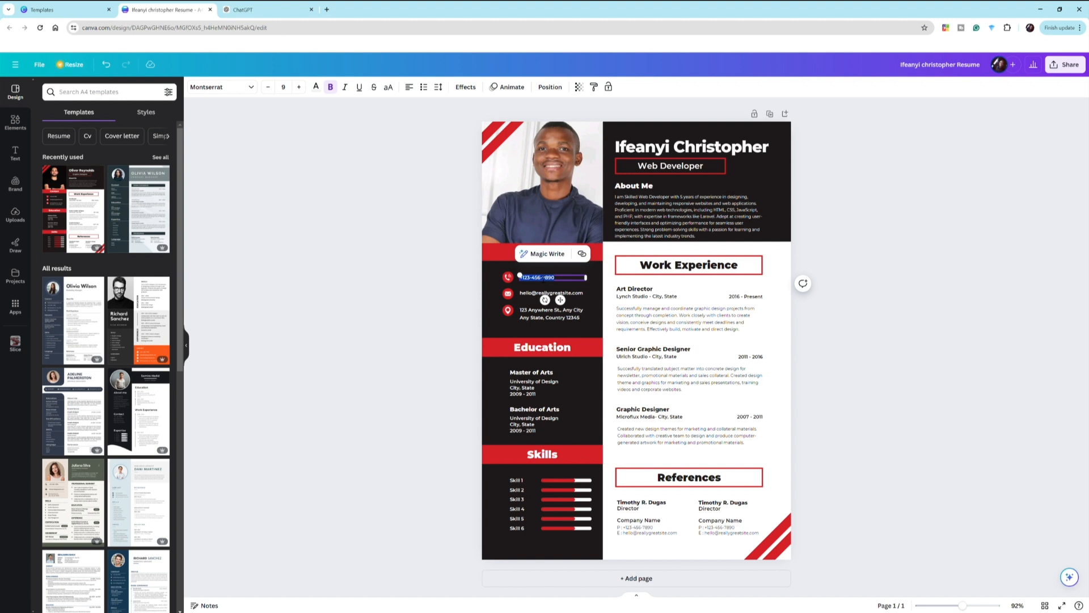
pyautogui.press('BackSpace')
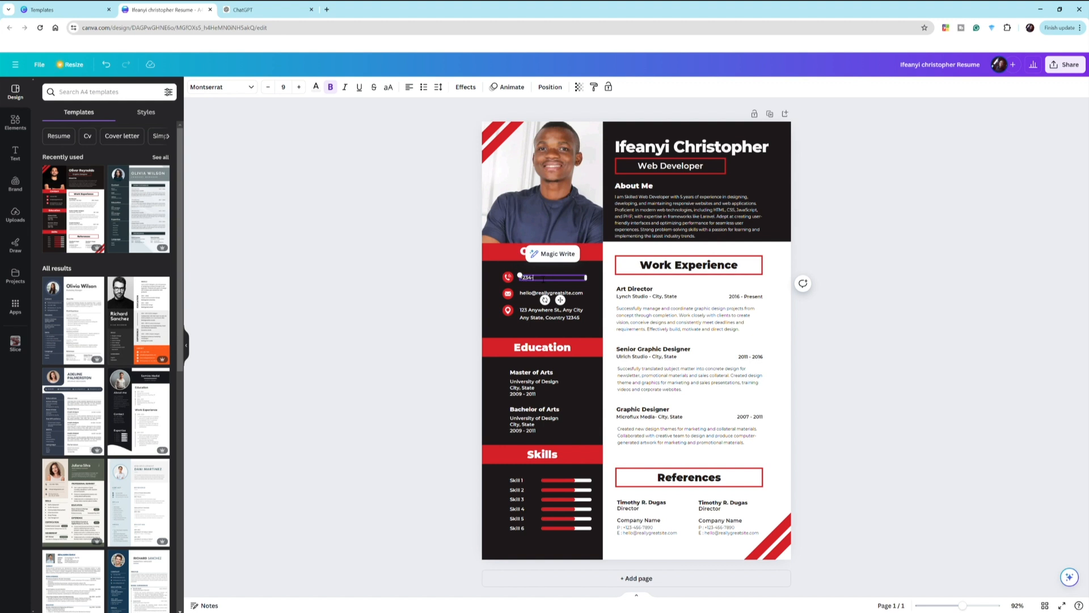
pyautogui.click(440, 294)
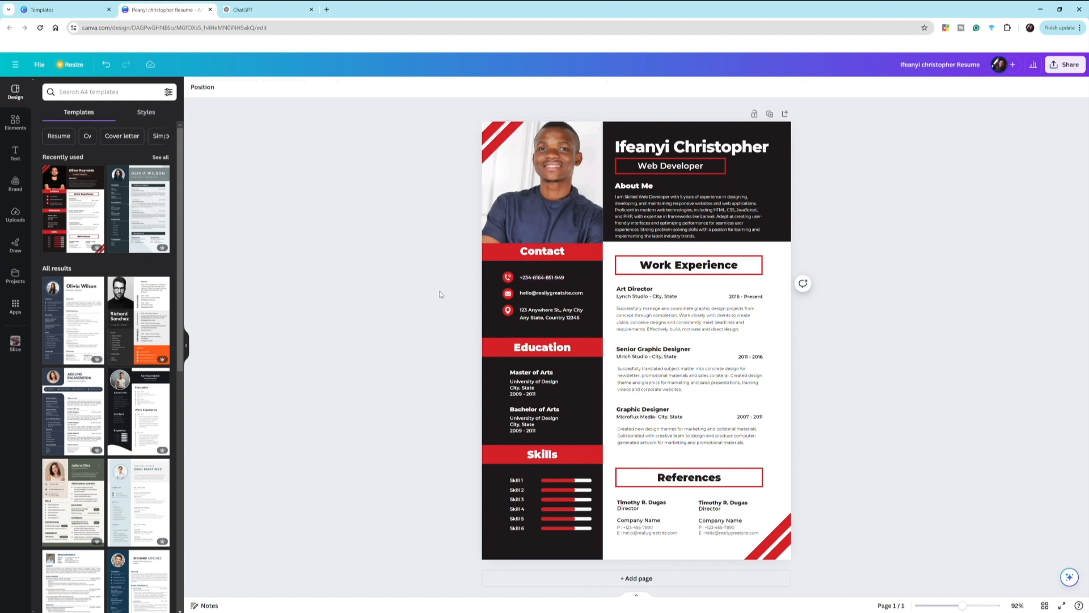
pyautogui.doubleClick(548, 278)
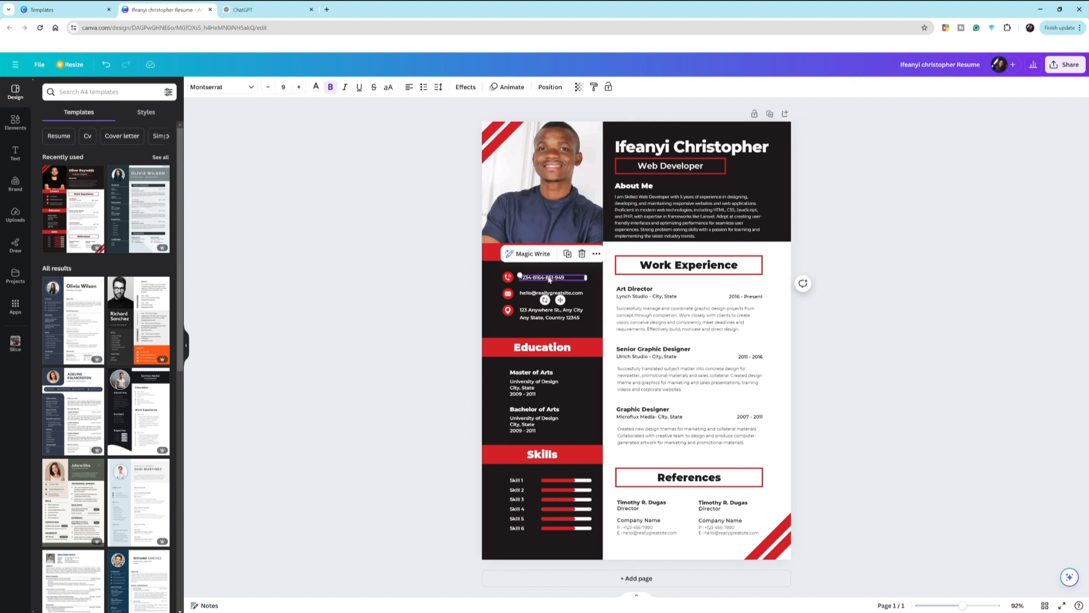
pyautogui.click(553, 277)
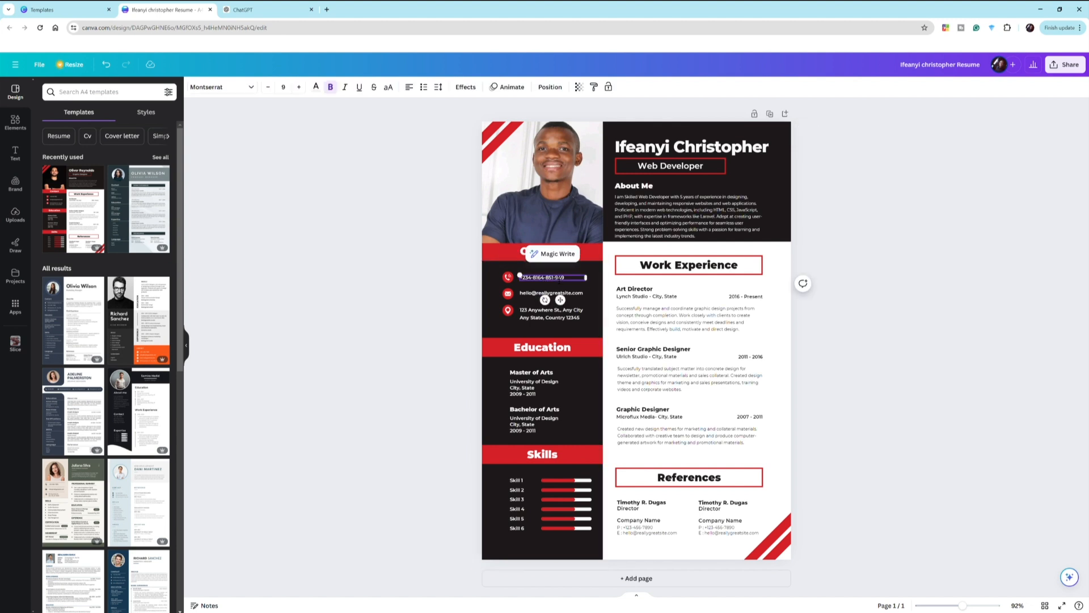
pyautogui.press('BackSpace')
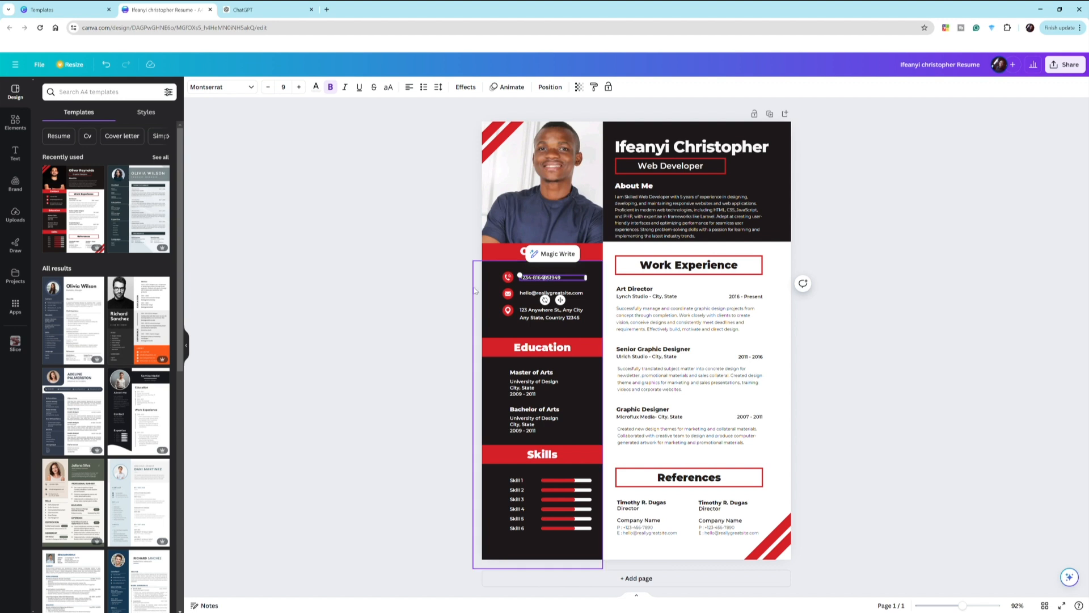
# - Remove the hyphen after the country code and clear the placeholder e-mail address
pyautogui.click(537, 278)
pyautogui.press('BackSpace')
pyautogui.click(544, 293)
pyautogui.doubleClick(543, 293)
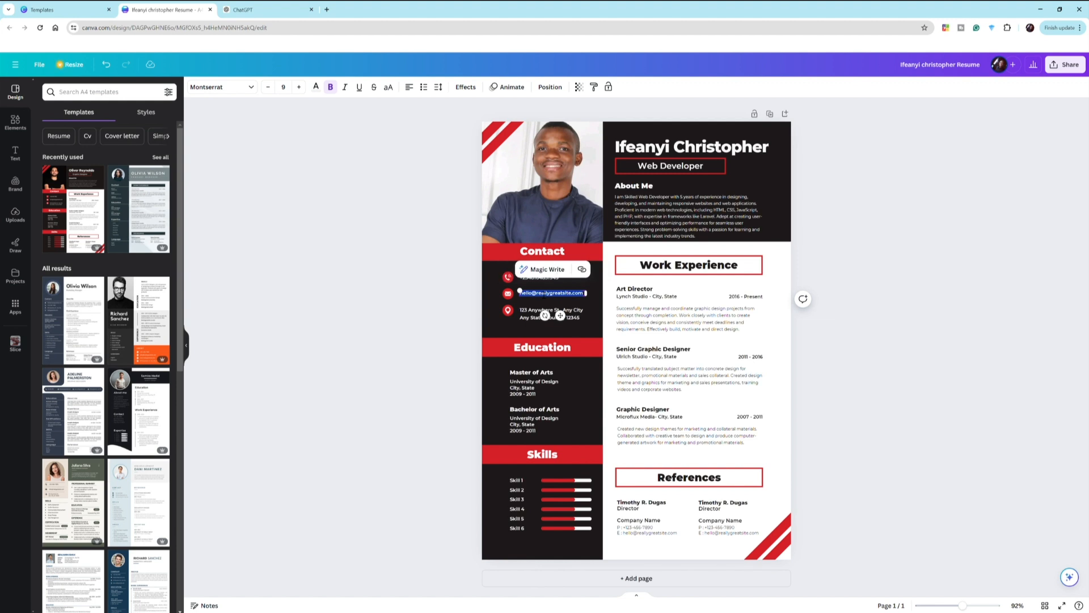
pyautogui.press('BackSpace')
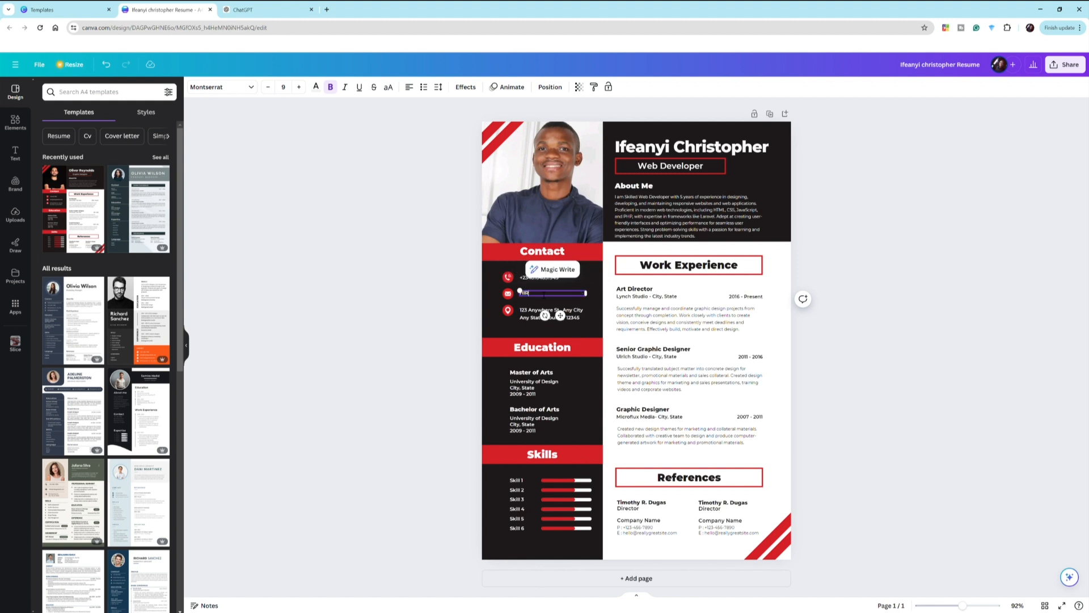
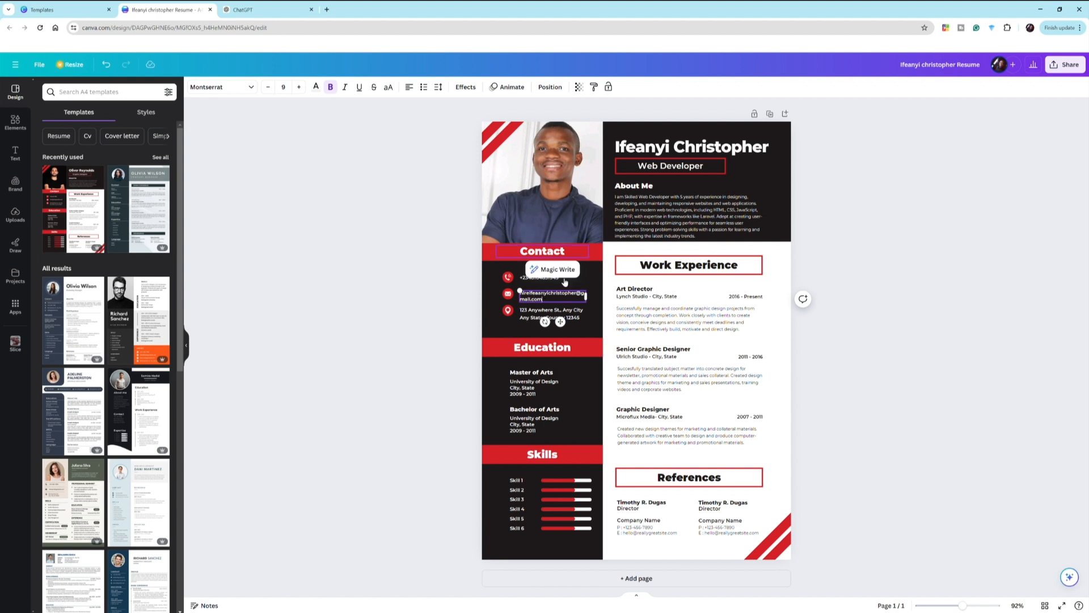
# - Type the owner's Gmail address and widen the e-mail box to fit it
pyautogui.moveTo(591, 300)
pyautogui.mouseDown()
pyautogui.moveTo(618, 301)
pyautogui.moveTo(596, 293)
pyautogui.mouseUp()
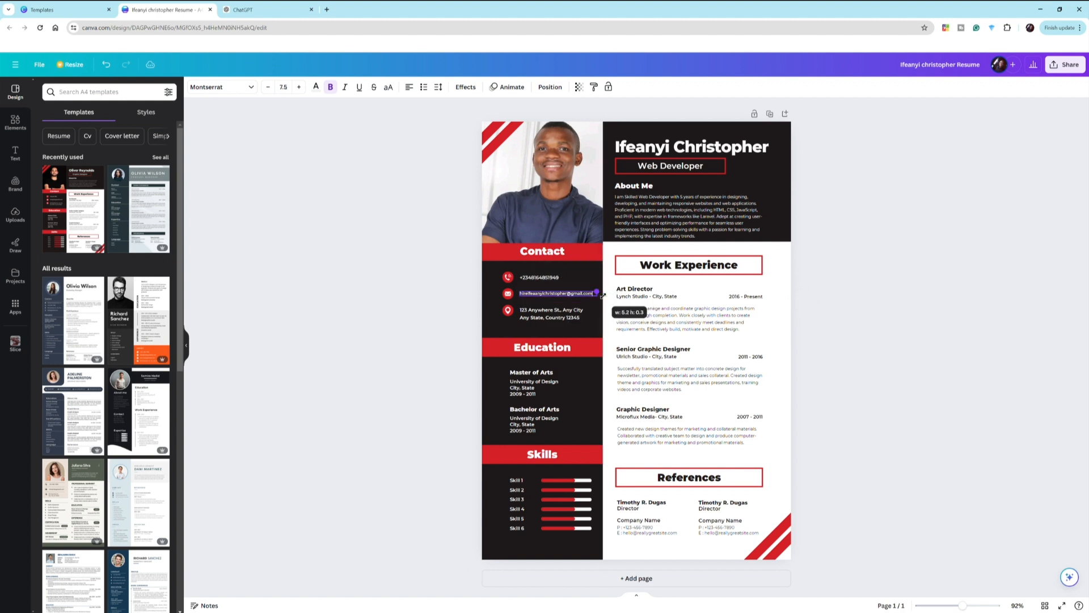
pyautogui.click(470, 313)
# - Replace the sample street address with the owner's city and country
pyautogui.doubleClick(532, 318)
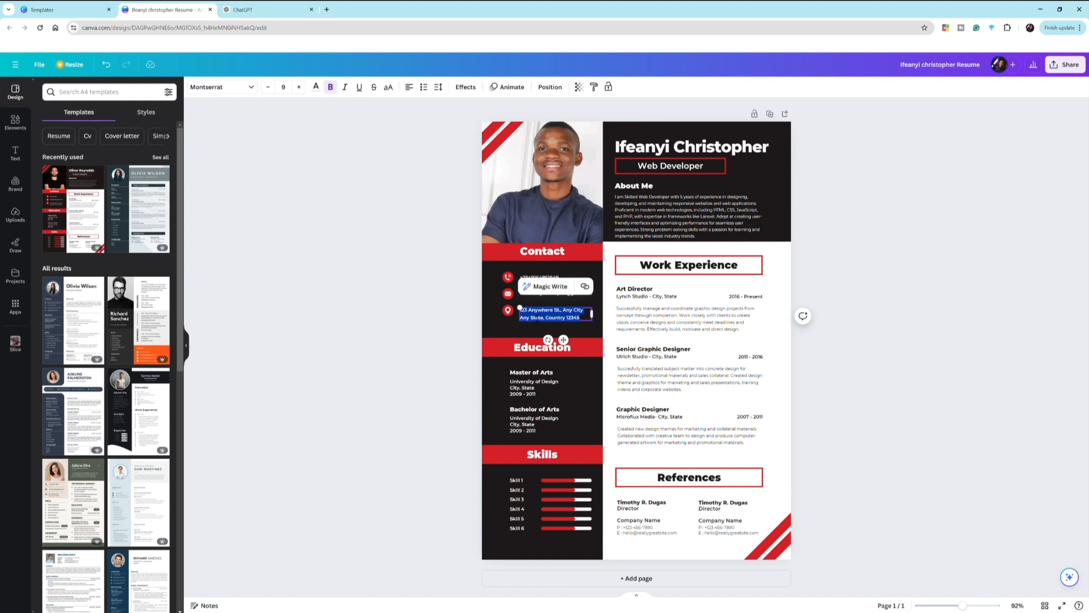
pyautogui.write('Abuja')
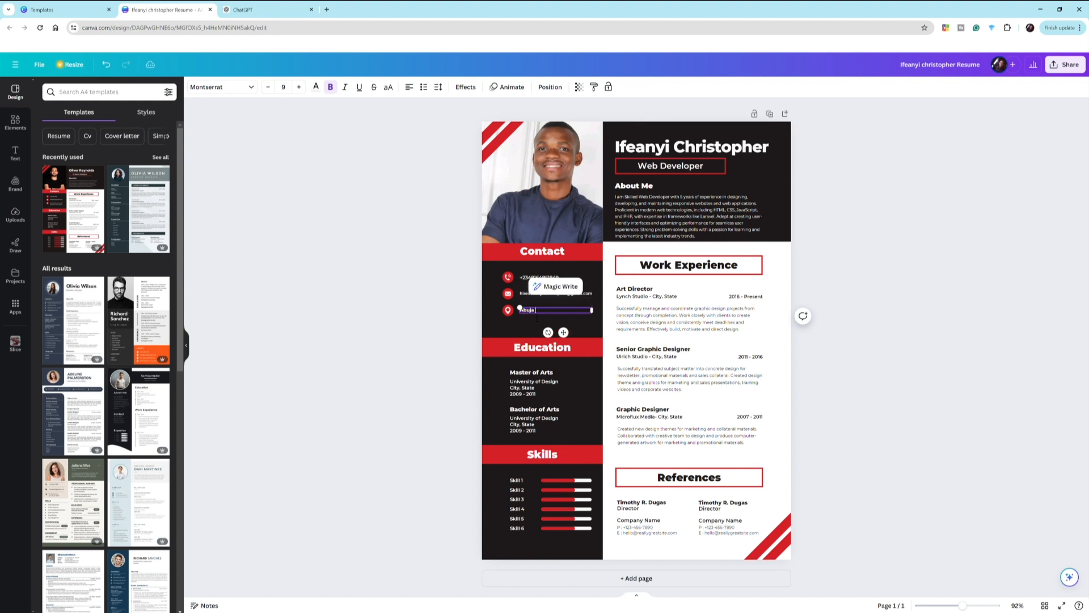
pyautogui.write(' Nigeria')
pyautogui.click(477, 327)
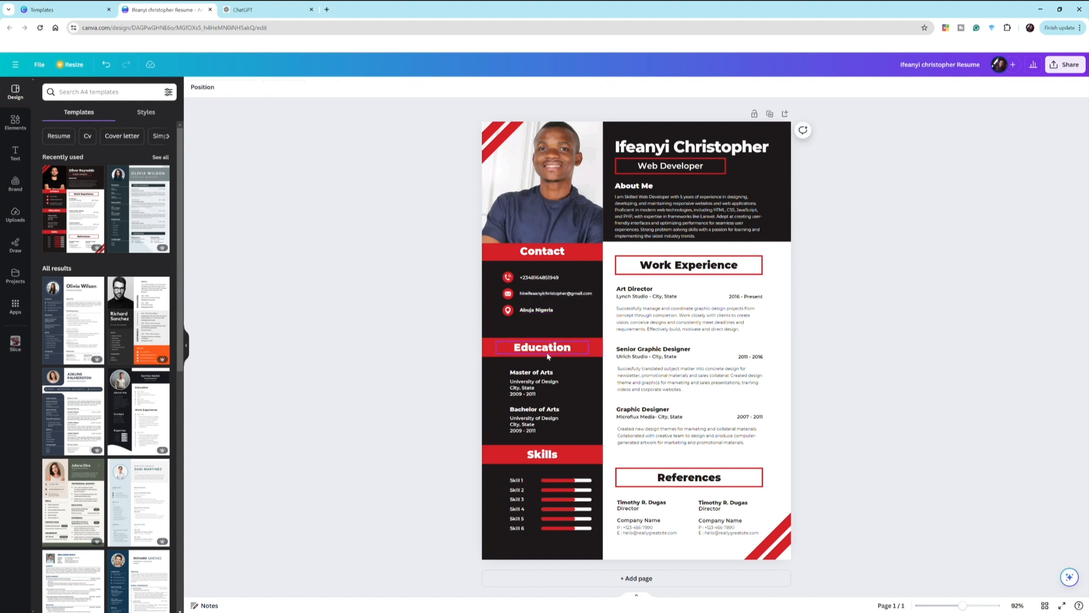
pyautogui.click(548, 356)
# - Overwrite the first education title 'Master of Arts' in the left column with 'Btech Physics'
pyautogui.click(514, 373)
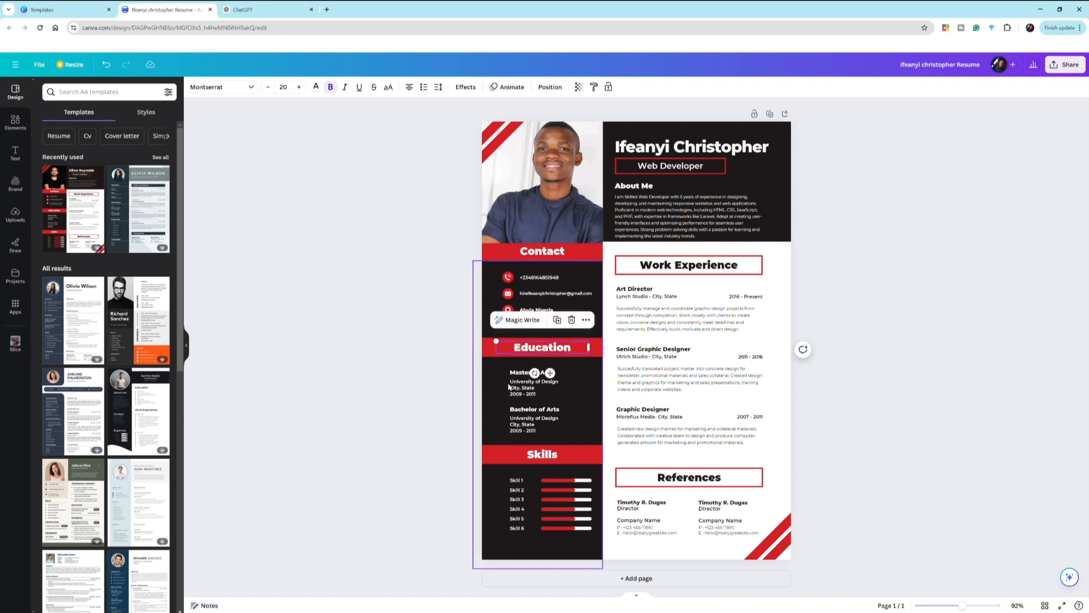
pyautogui.click(514, 374)
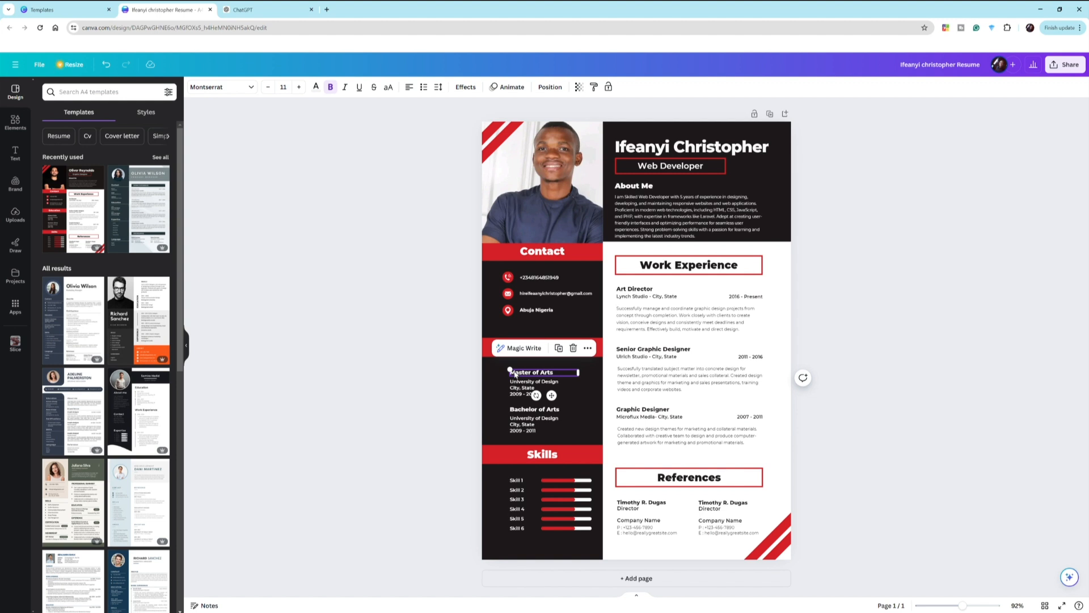
pyautogui.tripleClick(546, 373)
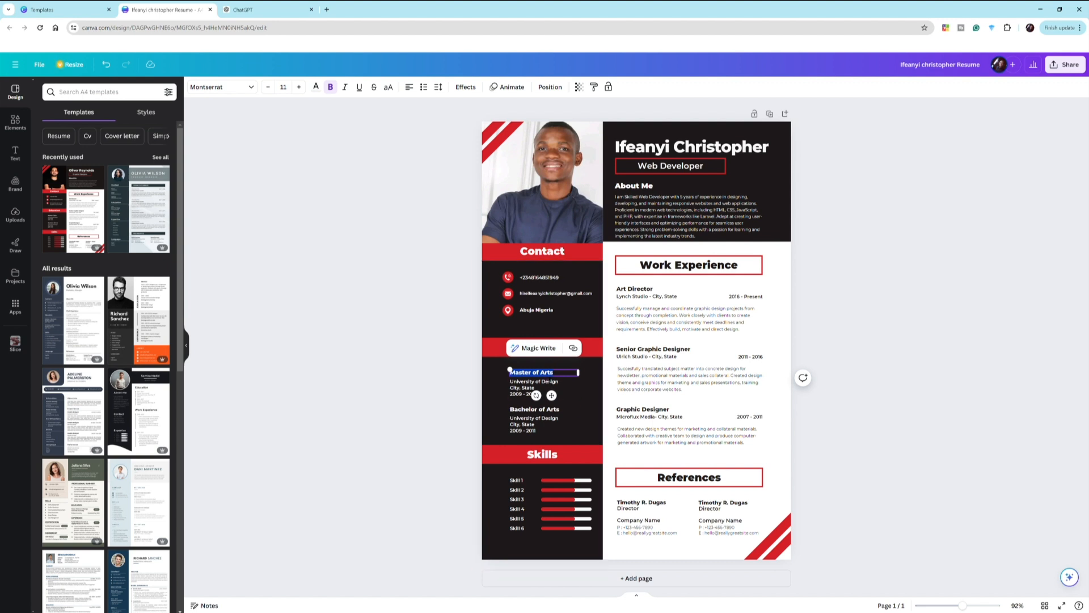
pyautogui.write('Btech')
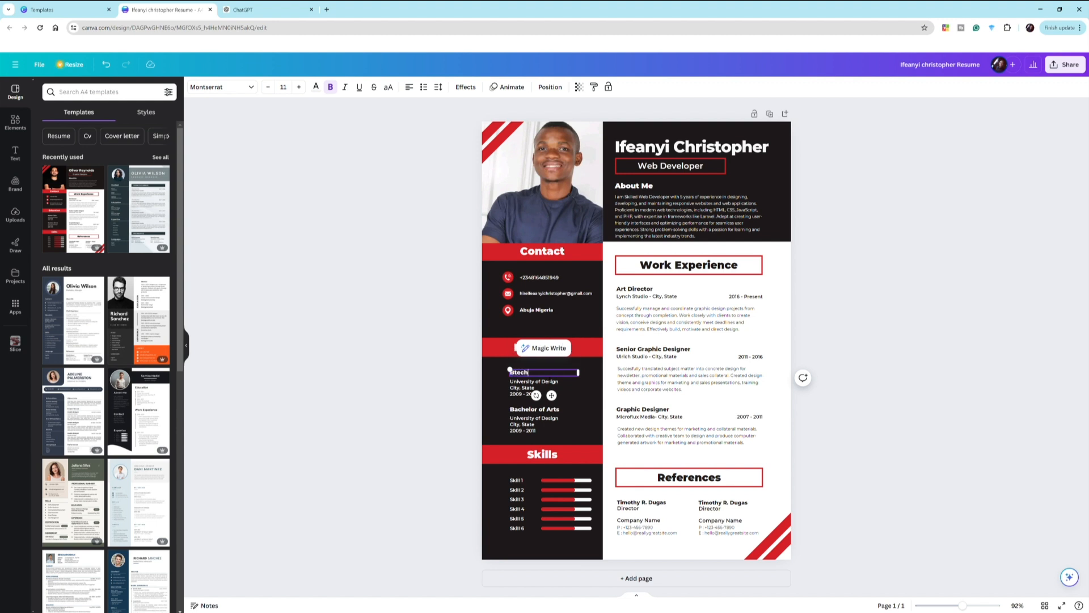
pyautogui.write(' Phs')
pyautogui.write('ysics')
# - Replace the university name and city lines with 'Fedral university of owerri'
pyautogui.click(542, 390)
pyautogui.moveTo(542, 391); pyautogui.dragTo(511, 381)
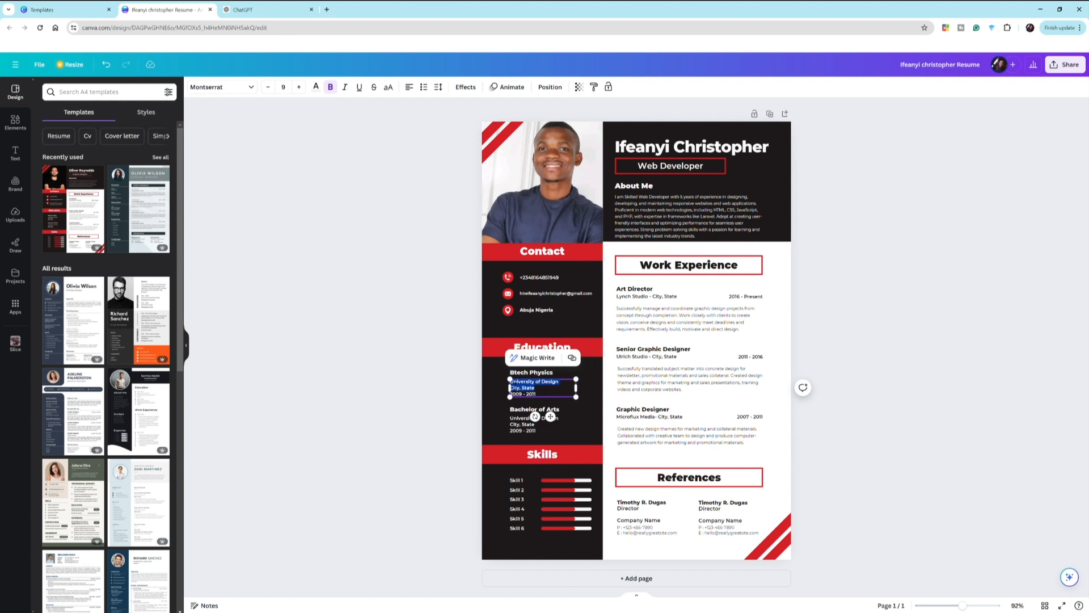
pyautogui.press('BackSpace')
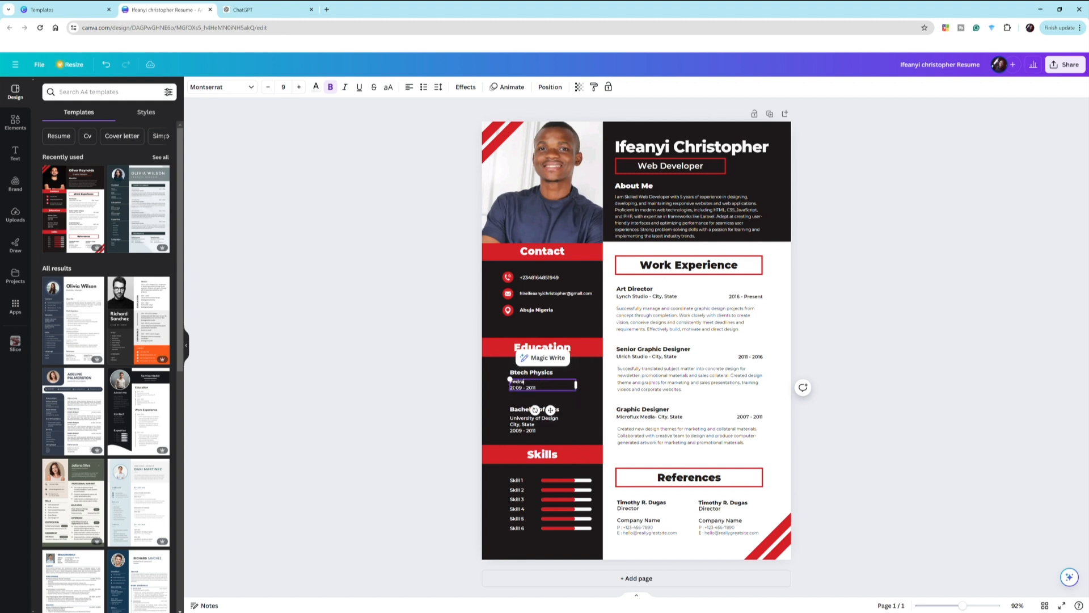
pyautogui.write('Fedral university of owerri')
# - Replace the 2009 - 2011 date line with the study years 2014-2019
pyautogui.moveTo(536, 387); pyautogui.dragTo(512, 392)
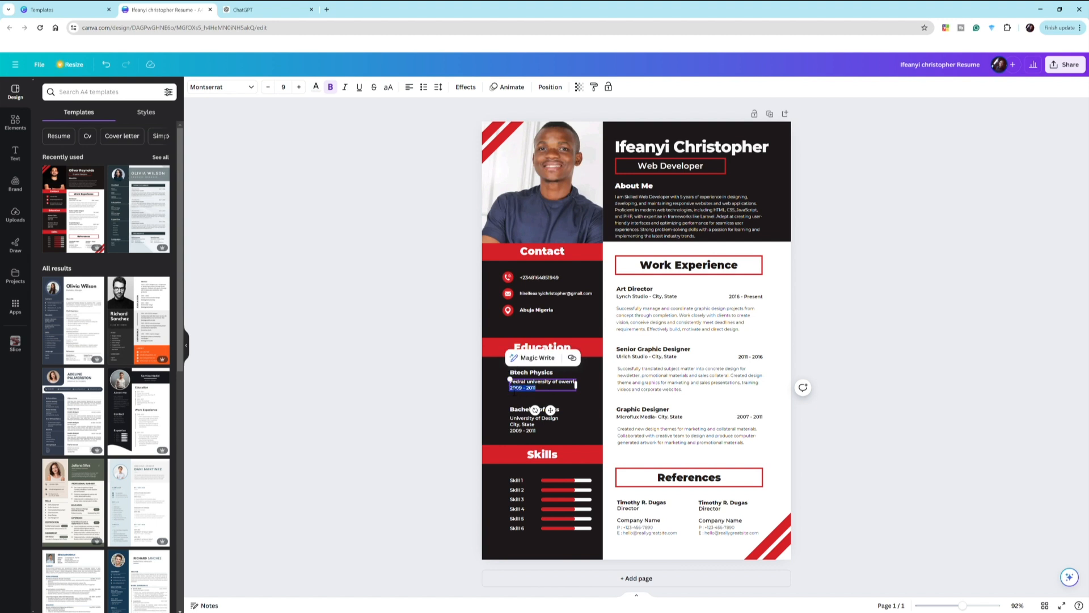
pyautogui.write('2021')
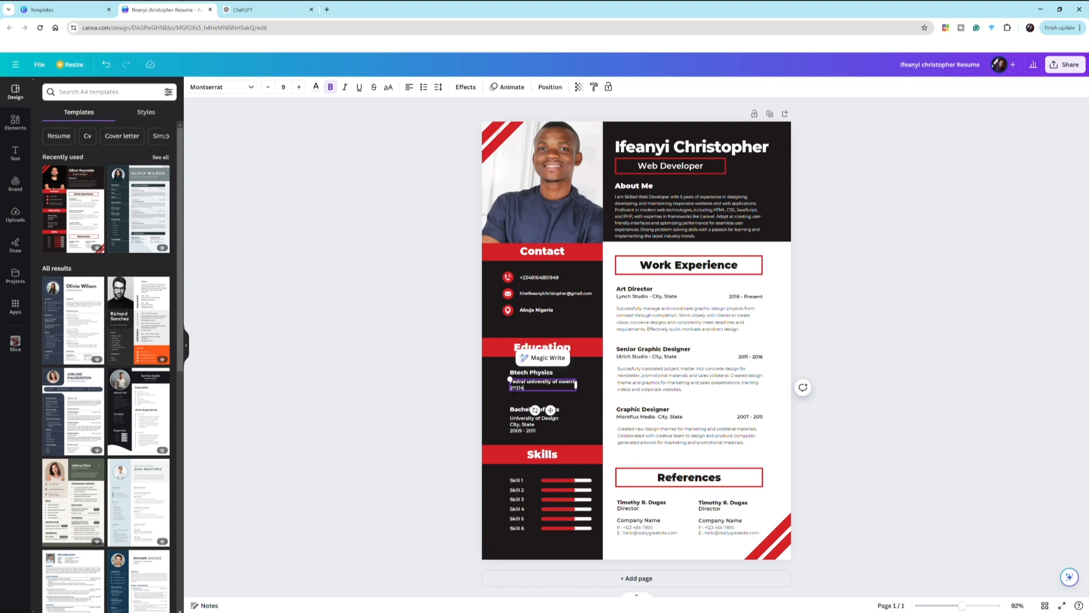
pyautogui.press('BackSpace')
pyautogui.press('BackSpace')
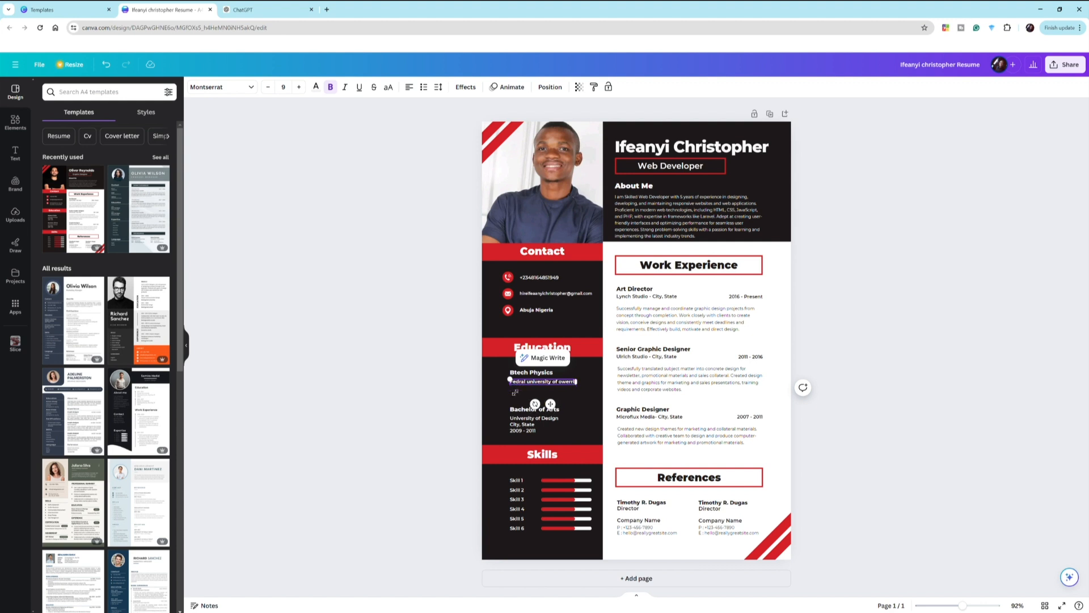
pyautogui.press('Return')
pyautogui.write('2014-2019')
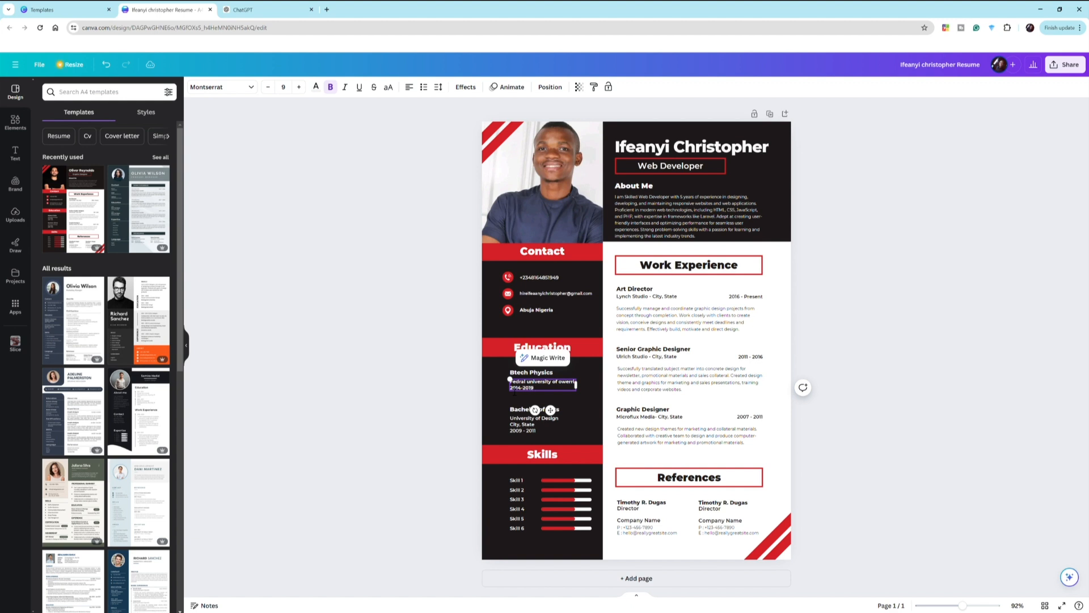
# - Correct the first degree title to 'B.tech Physics' by adding a period after B
pyautogui.click(517, 411)
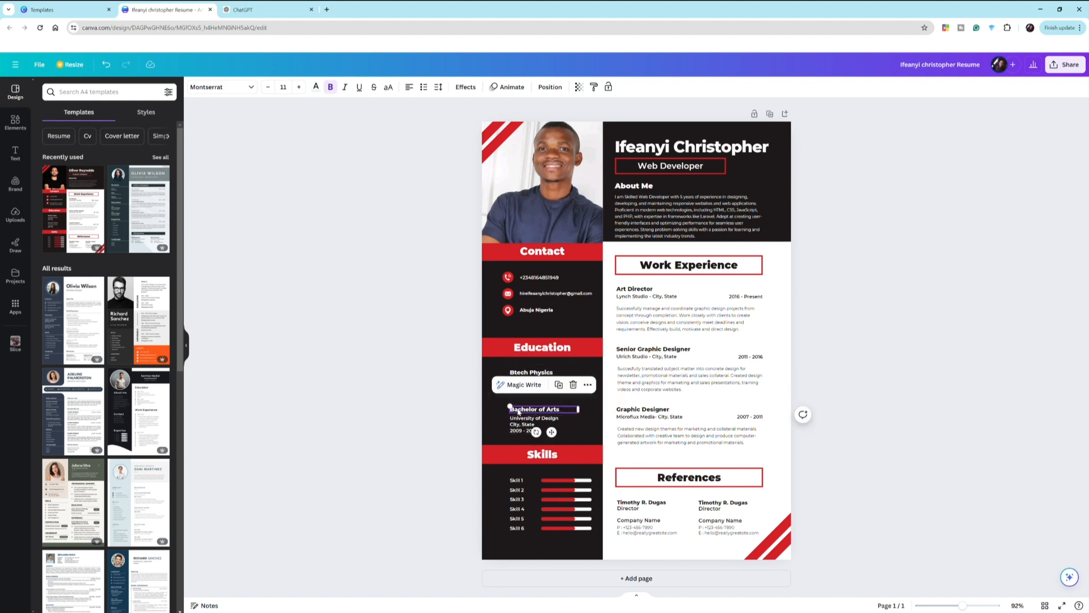
pyautogui.click(518, 410)
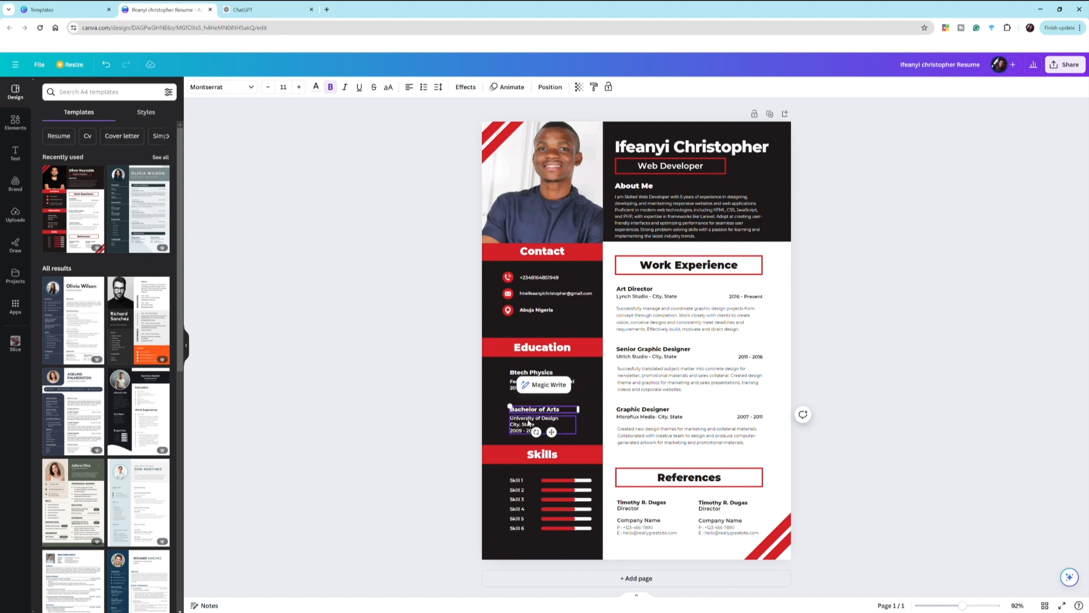
pyautogui.click(529, 422)
pyautogui.click(524, 424)
pyautogui.click(523, 424)
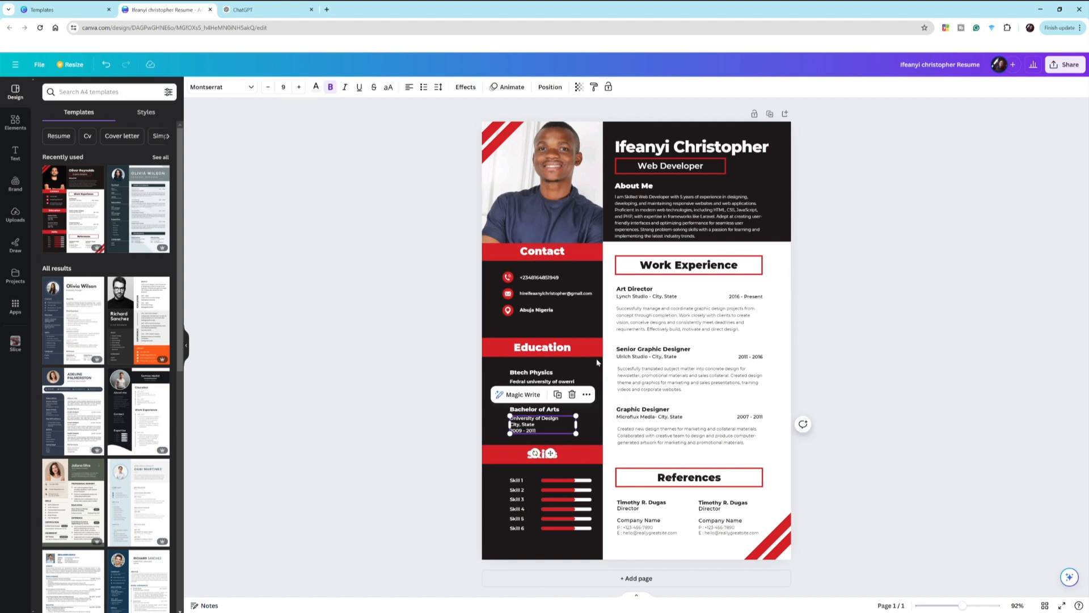
pyautogui.click(519, 379)
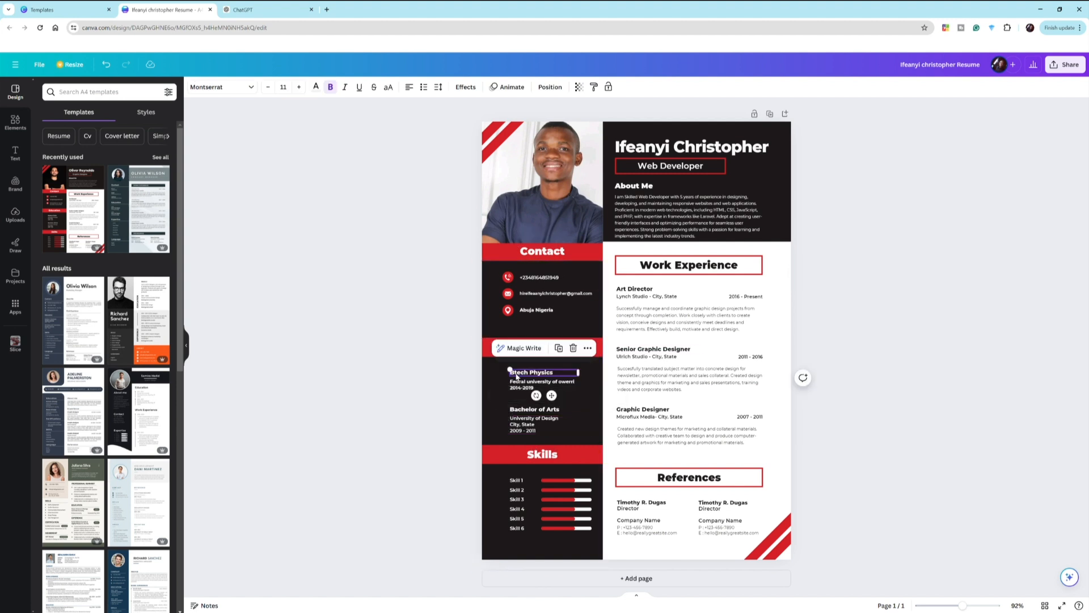
pyautogui.write('.')
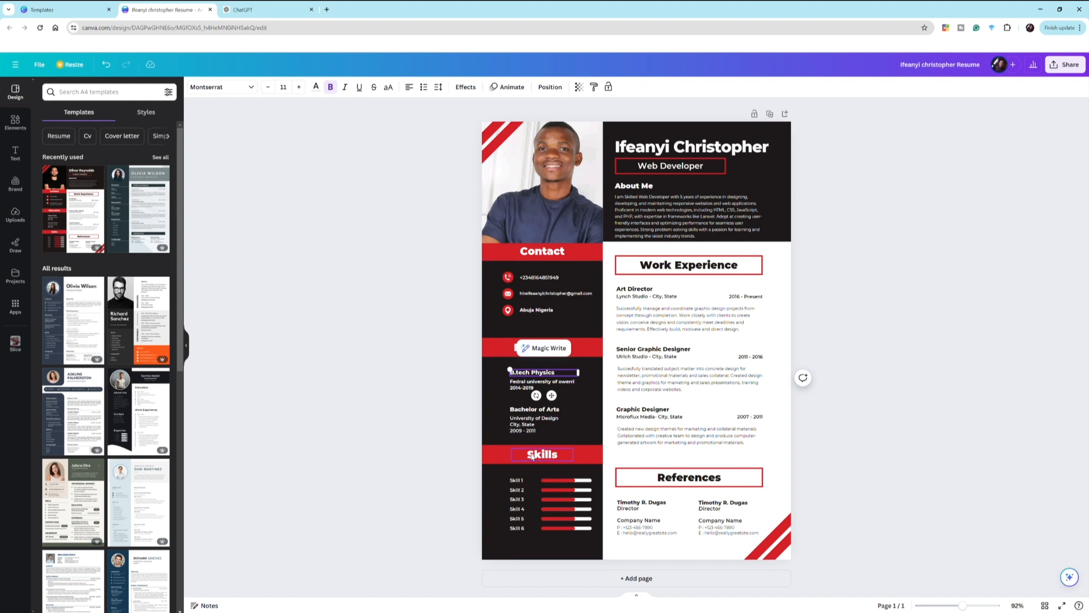
# - Open the Skills heading for editing, then switch to the ChatGPT conversation
pyautogui.click(533, 455)
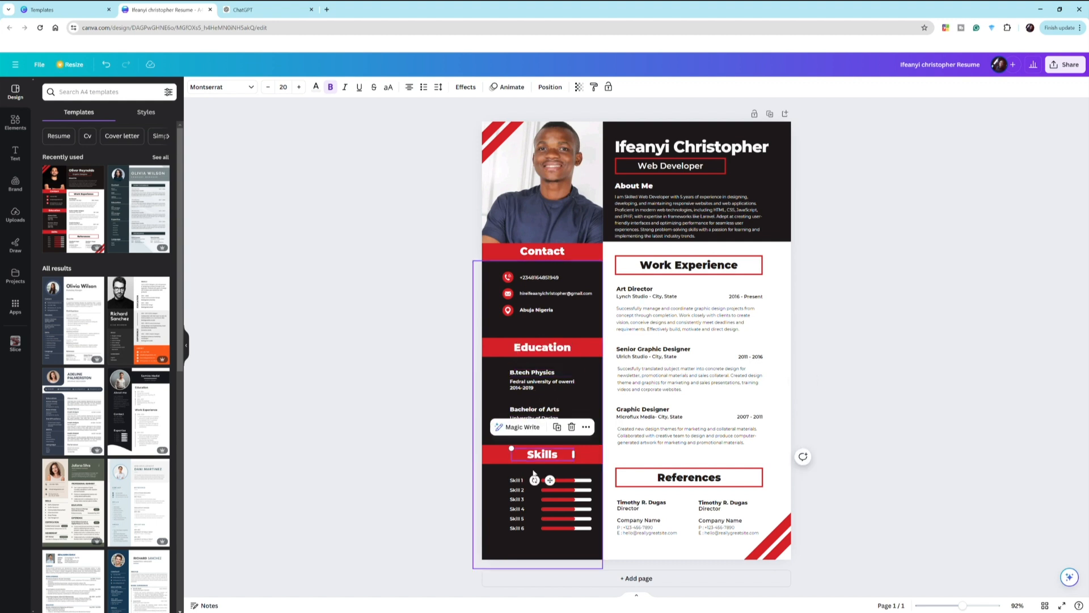
pyautogui.click(442, 491)
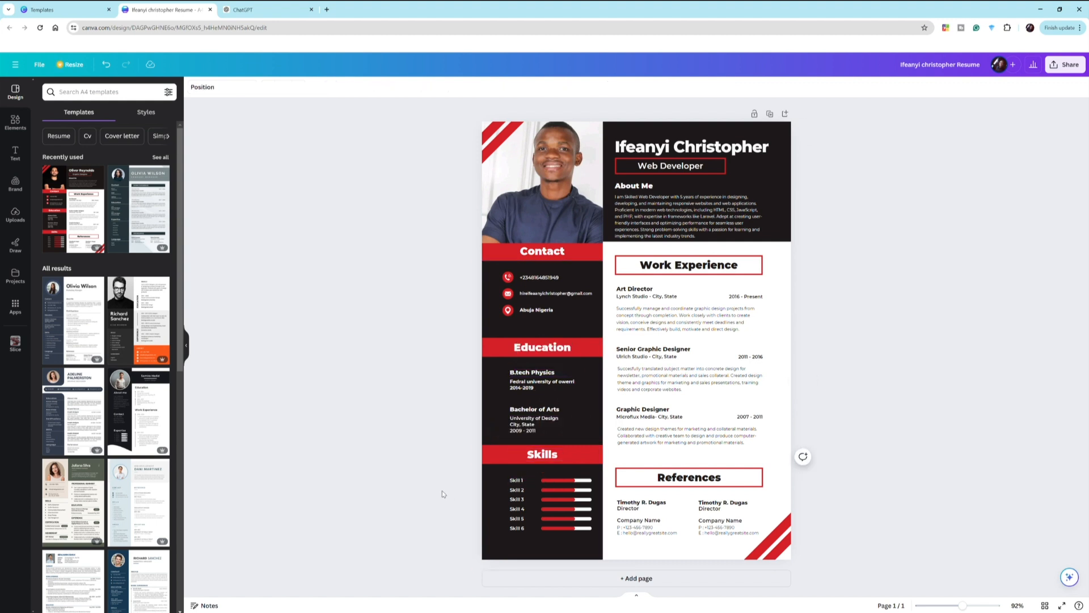
pyautogui.doubleClick(539, 452)
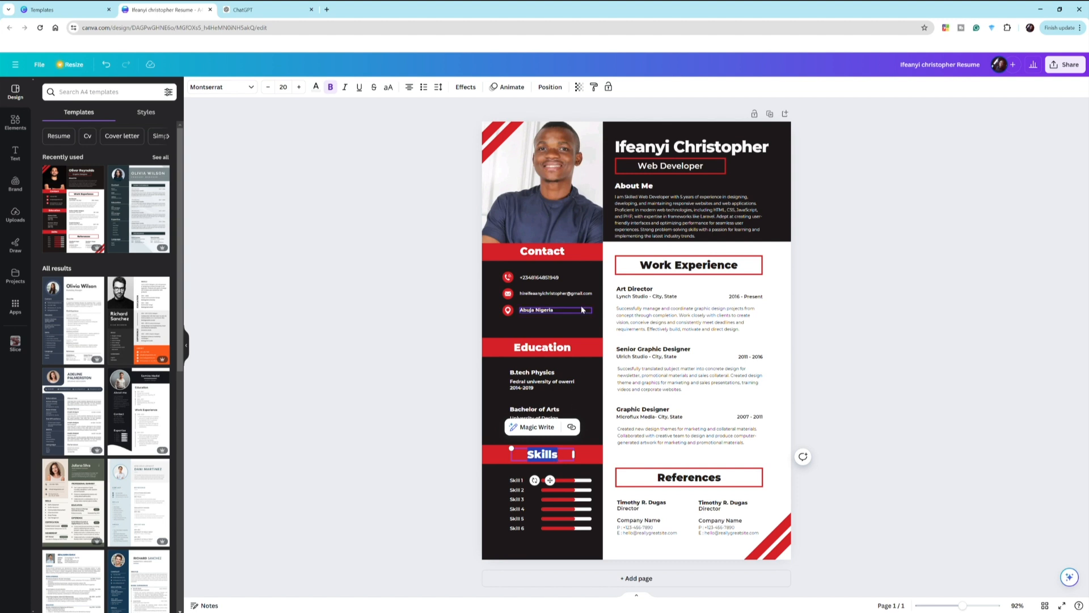
pyautogui.click(244, 8)
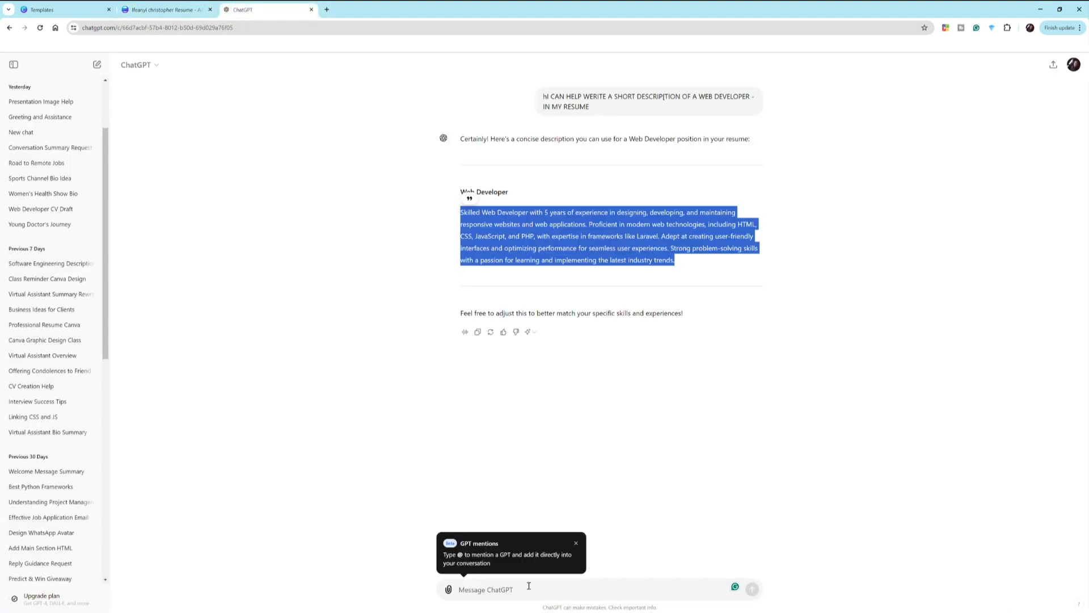
# - Ask ChatGPT 'can you give 6 skills of a web developer' and copy HTML/CSS from the reply
pyautogui.click(545, 598)
pyautogui.write('can you give 56')
pyautogui.press('BackSpace')
pyautogui.press('BackSpace')
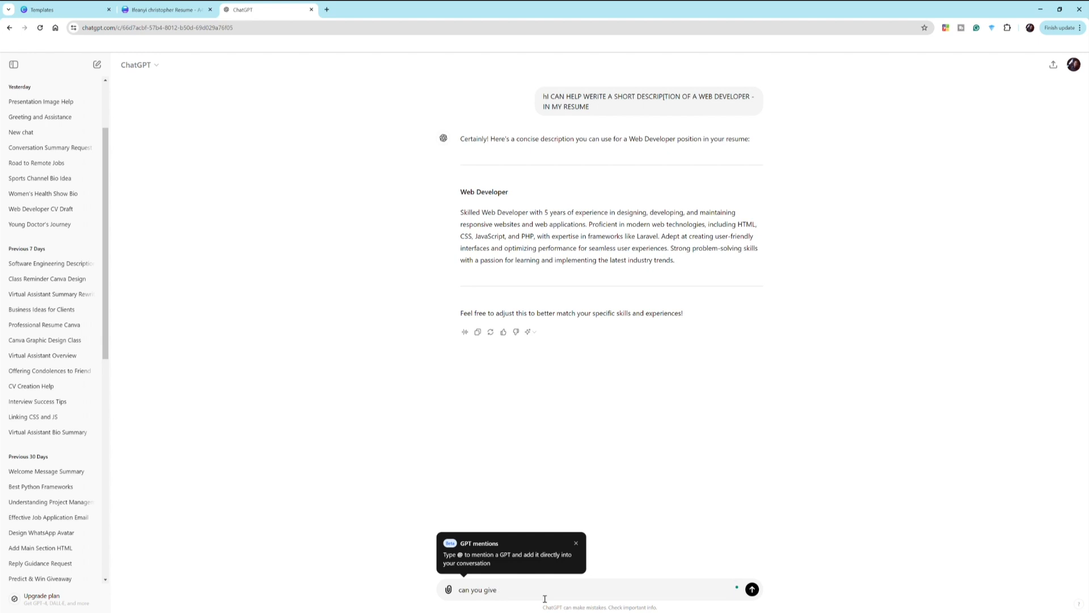
pyautogui.write('6 skills of a web developer')
pyautogui.press('Return')
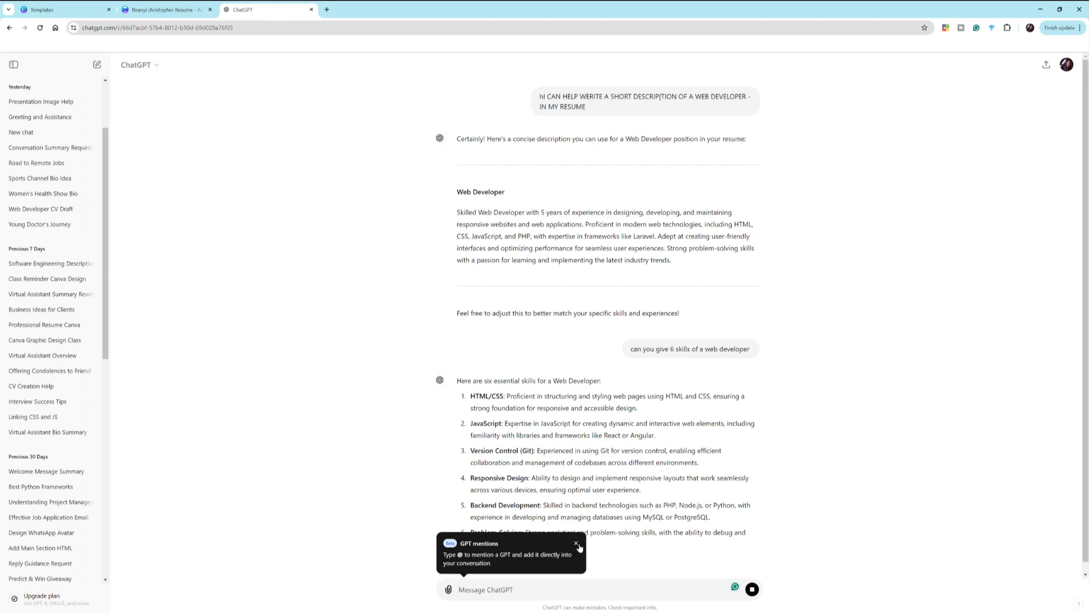
pyautogui.click(575, 543)
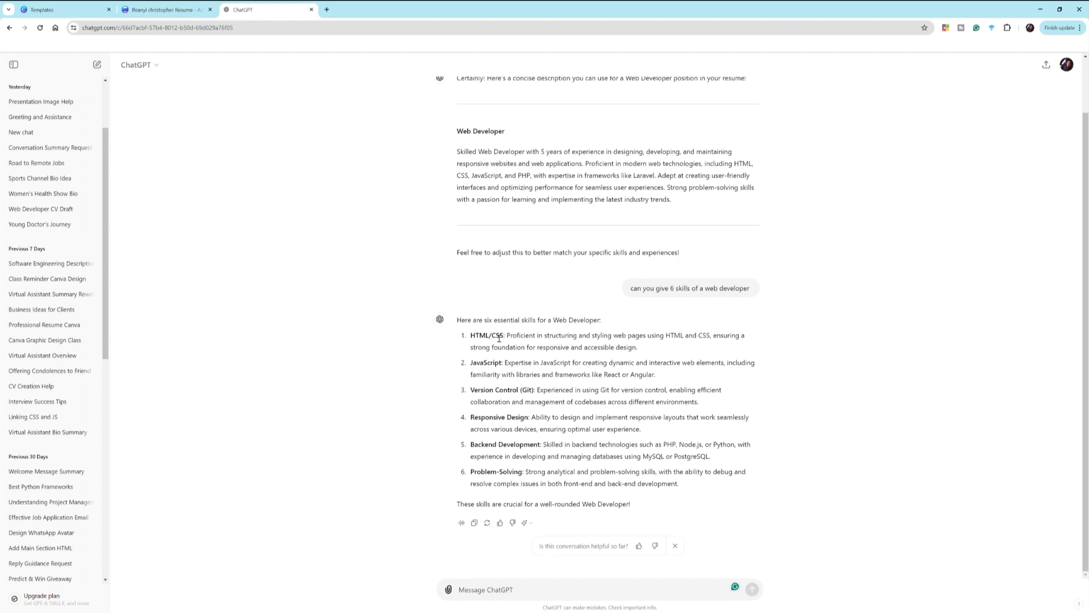
pyautogui.moveTo(504, 336); pyautogui.dragTo(477, 338)
pyautogui.hotkey('ctrl', 'c')
pyautogui.click(163, 10)
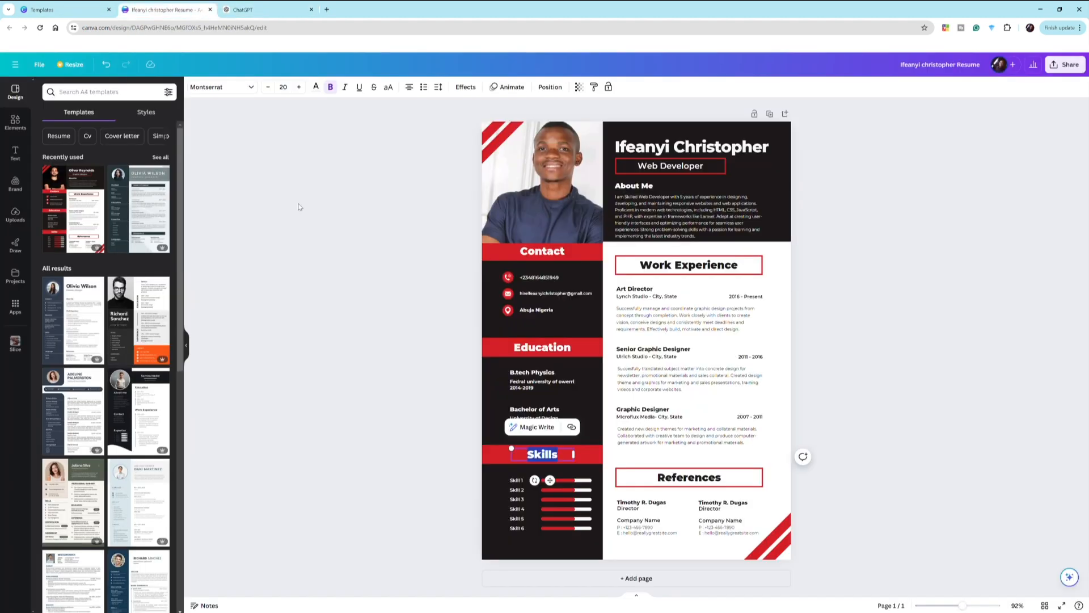
# - Paste HTML/CSS into Skill 1 and JavaScript, copied from ChatGPT, into Skill 2
pyautogui.click(517, 485)
pyautogui.doubleClick(518, 481)
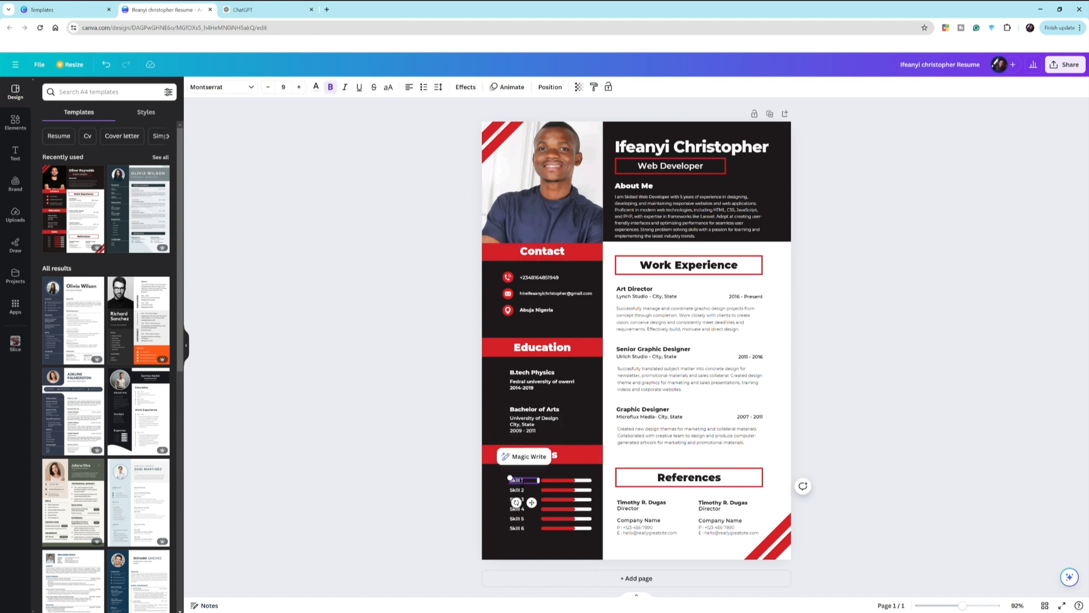
pyautogui.hotkey('ctrl', 'v')
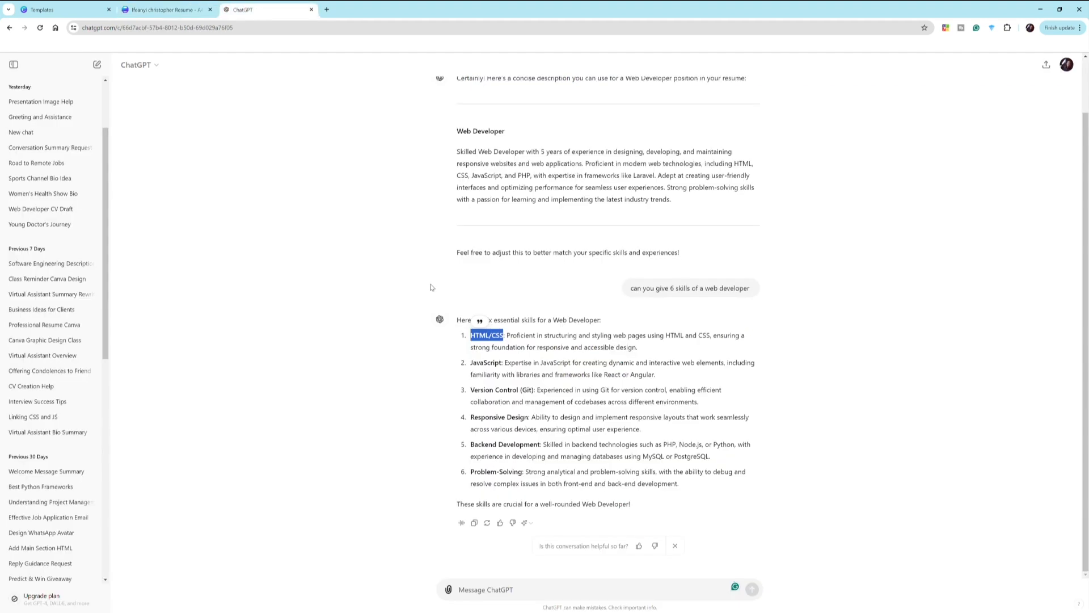
pyautogui.click(245, 9)
pyautogui.moveTo(503, 363); pyautogui.dragTo(470, 363)
pyautogui.hotkey('ctrl', 'c')
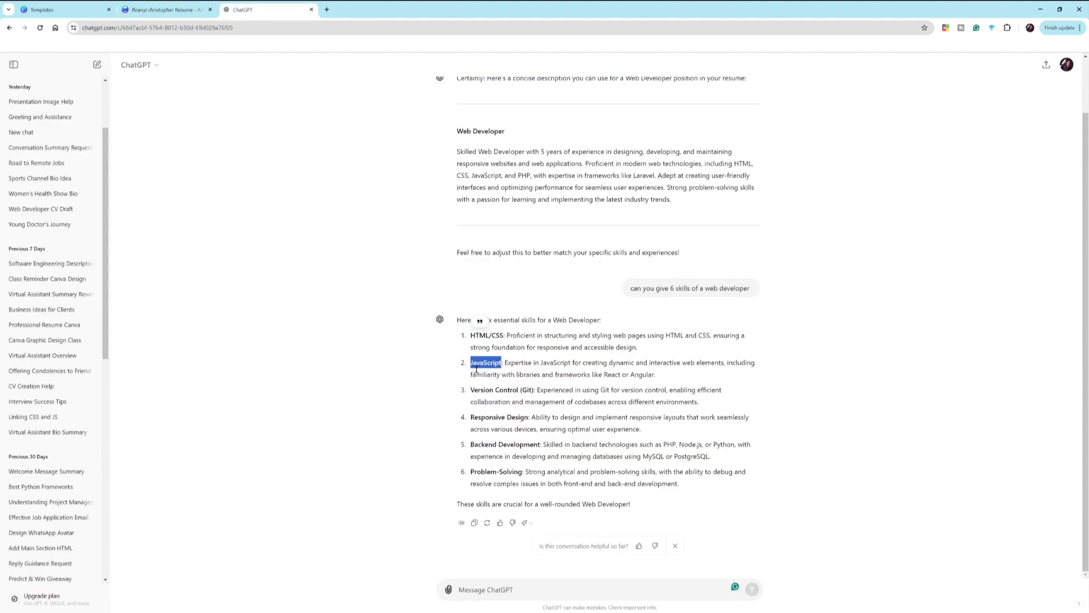
pyautogui.click(183, 6)
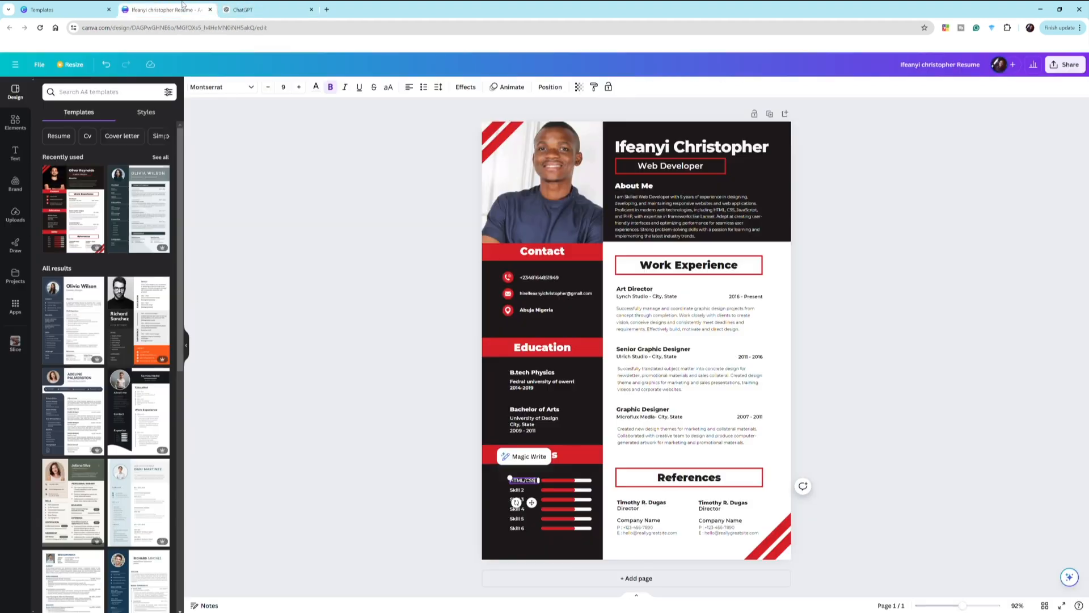
pyautogui.doubleClick(517, 490)
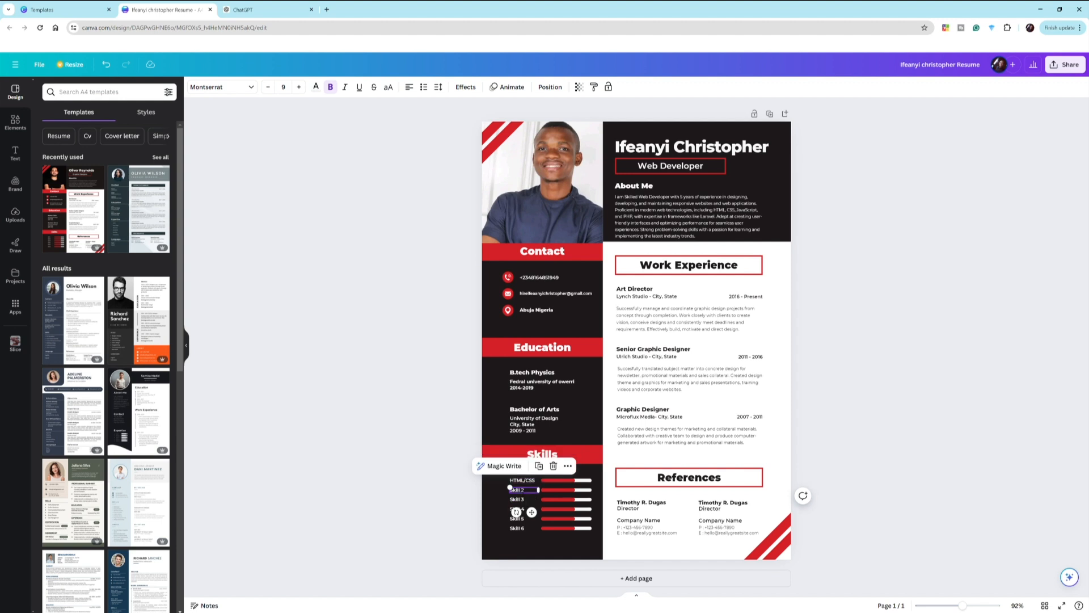
pyautogui.hotkey('ctrl', 'v')
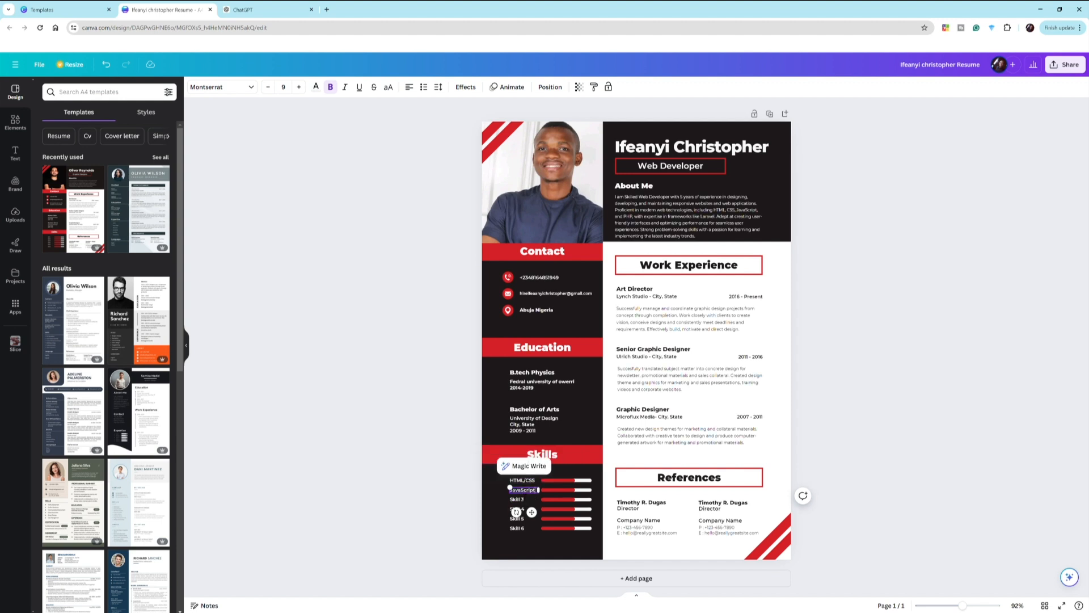
# - Replace Skill 3 with 'Version Control (Git)' and widen it to fit one line
pyautogui.doubleClick(518, 499)
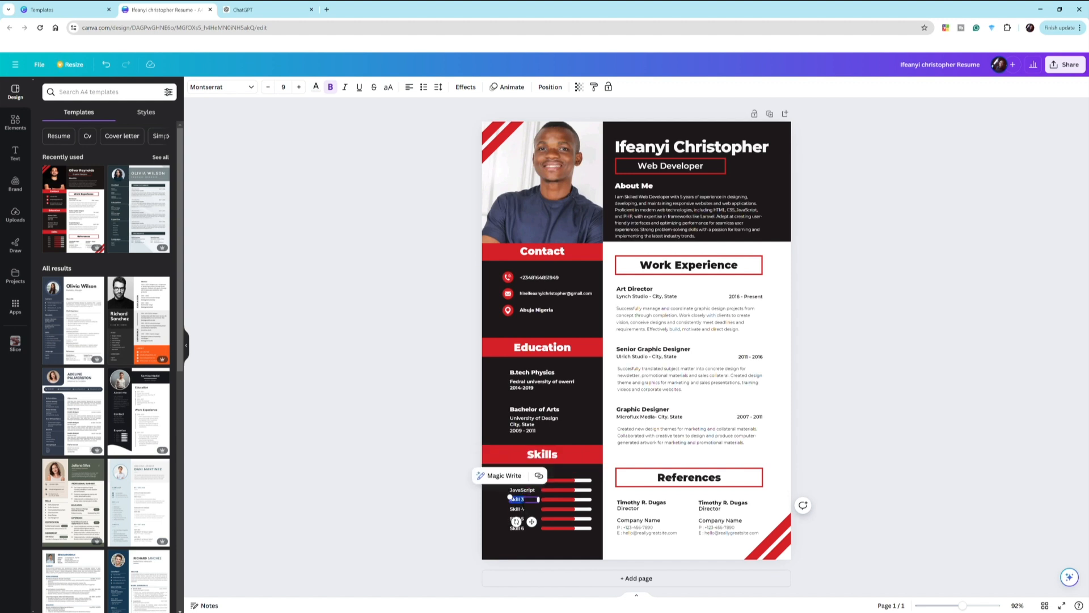
pyautogui.click(275, 10)
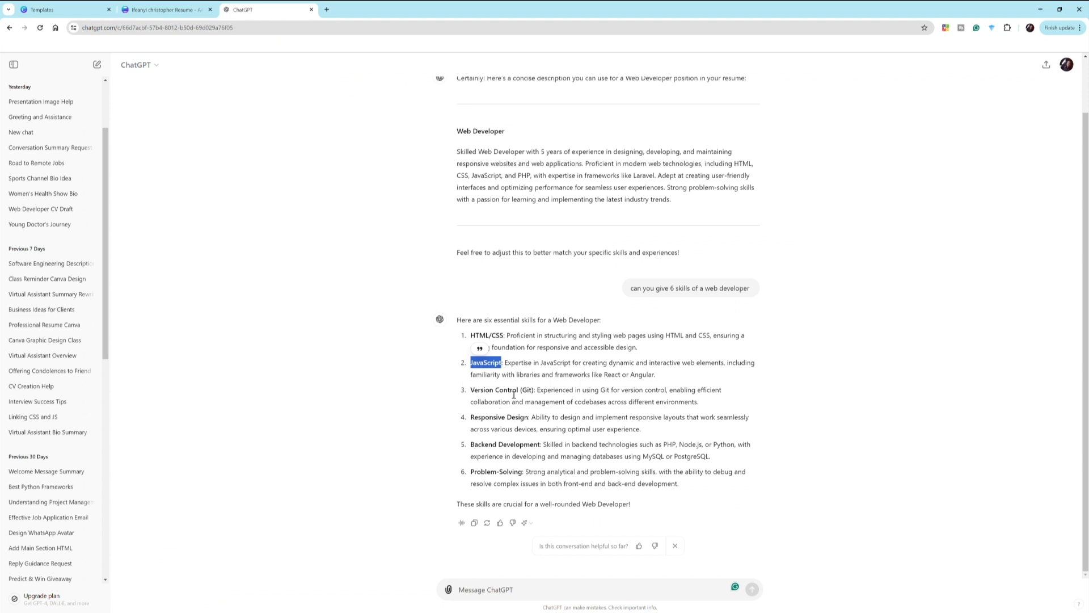
pyautogui.moveTo(535, 392); pyautogui.dragTo(470, 390)
pyautogui.hotkey('ctrl', 'c')
pyautogui.click(170, 10)
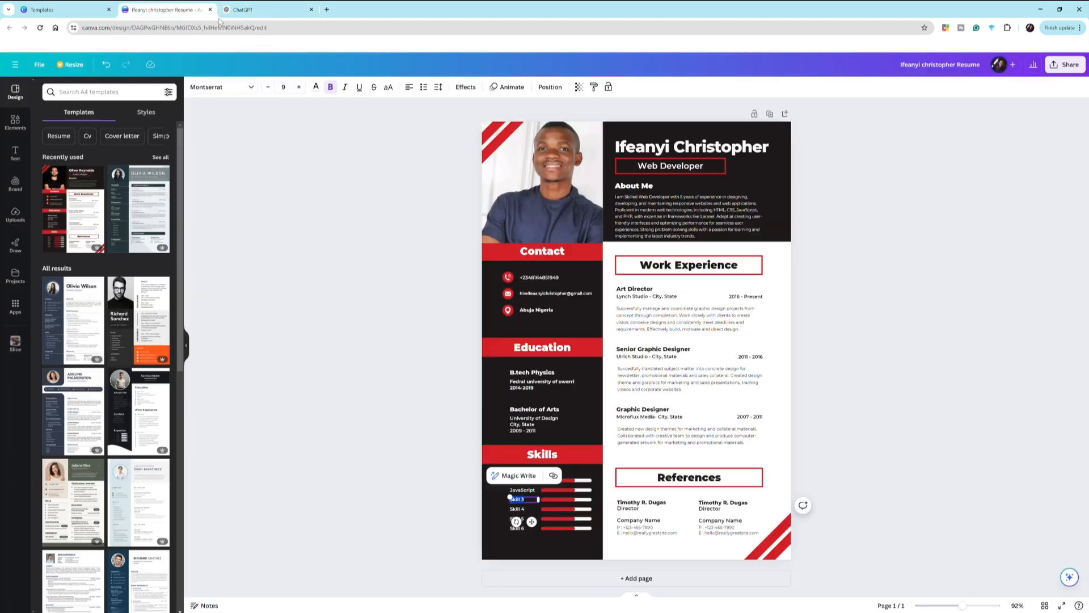
pyautogui.doubleClick(517, 500)
pyautogui.hotkey('ctrl', 'v')
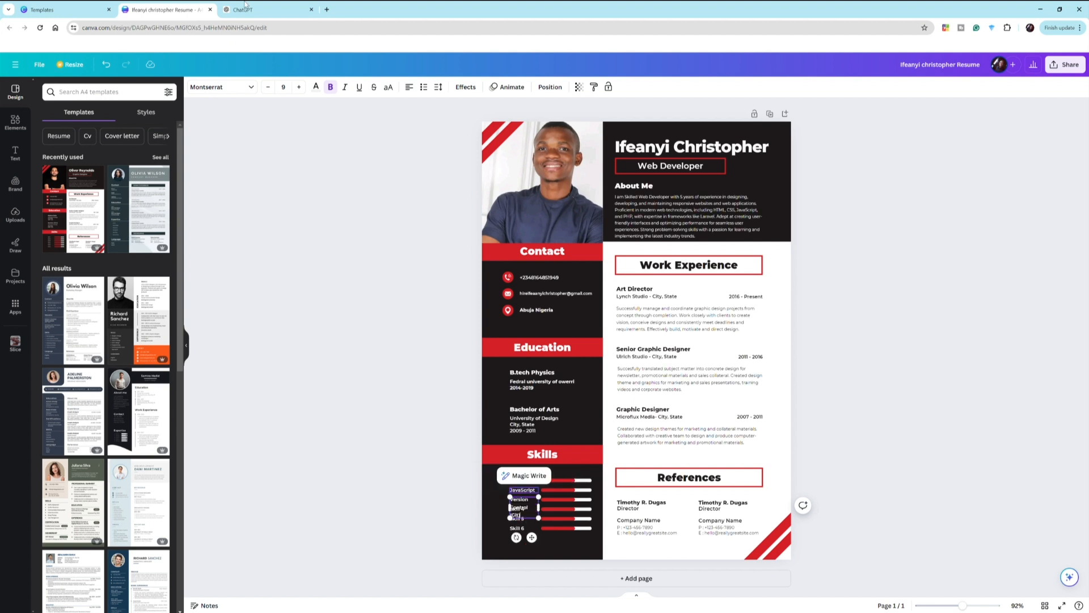
pyautogui.moveTo(510, 508); pyautogui.dragTo(487, 513)
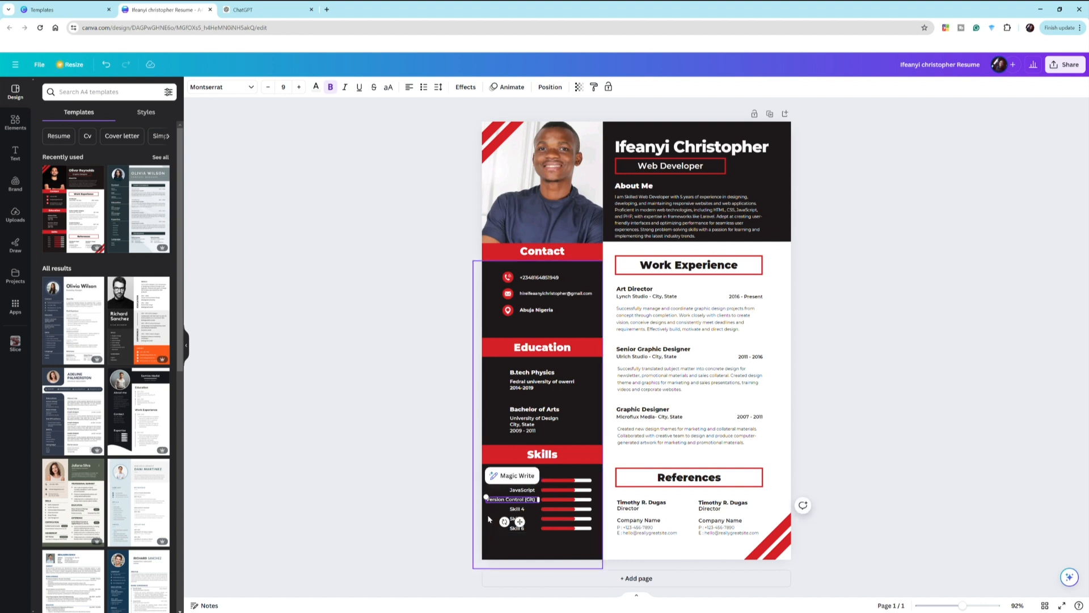
pyautogui.click(519, 241)
# - Copy the Responsive Design skill name from the ChatGPT skills list
pyautogui.click(242, 8)
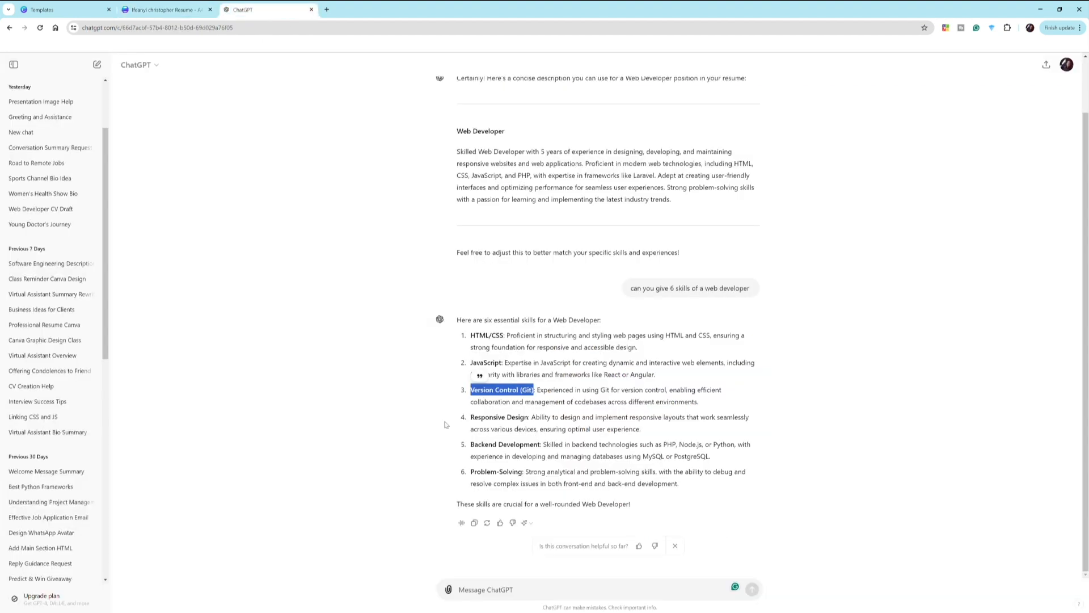
pyautogui.moveTo(533, 424); pyautogui.dragTo(475, 425)
pyautogui.hotkey('ctrl', 'c')
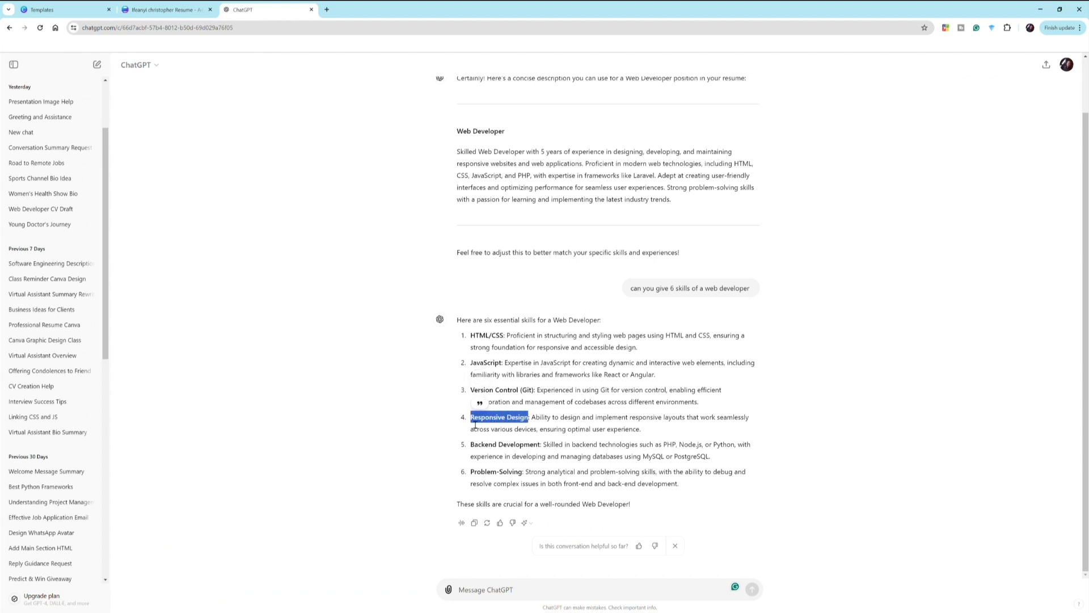
pyautogui.click(161, 9)
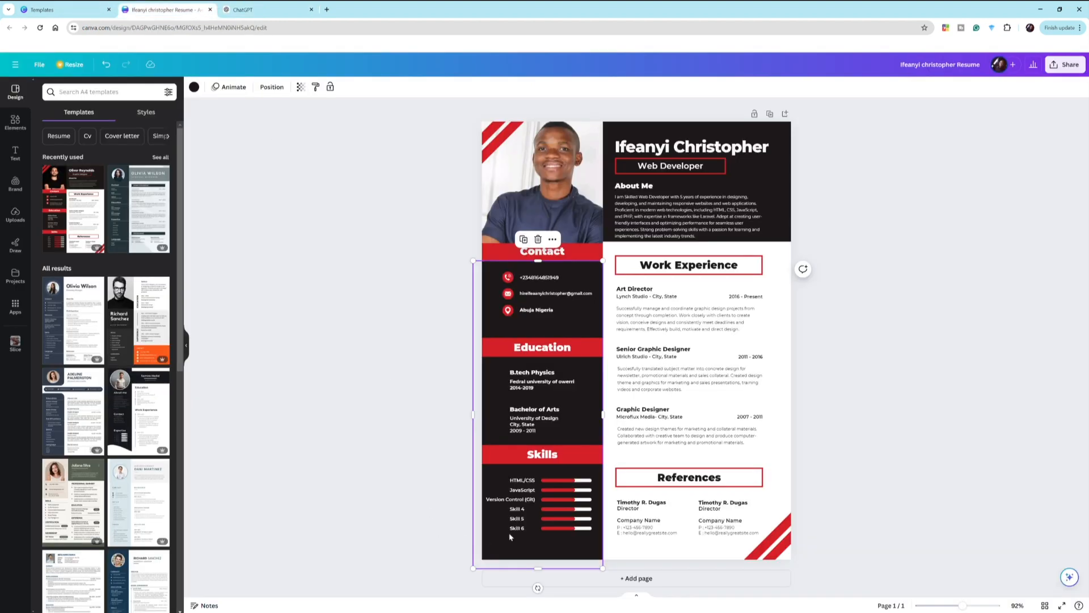
# - Replace Skill 4 with 'Responsive Design' and widen it to one line
pyautogui.doubleClick(518, 508)
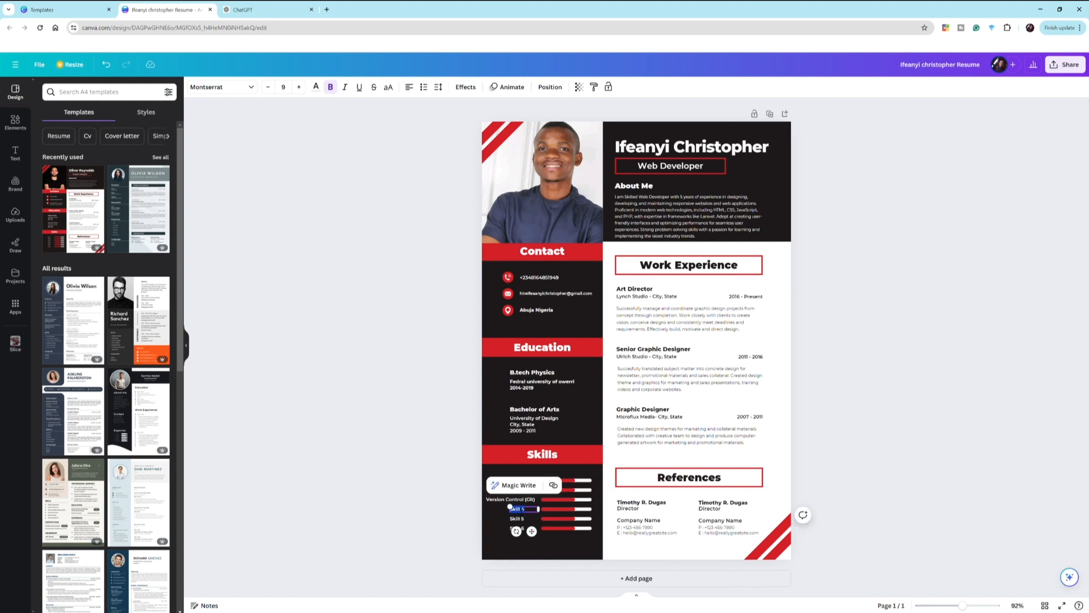
pyautogui.hotkey('ctrl', 'v')
pyautogui.moveTo(512, 518); pyautogui.dragTo(493, 518)
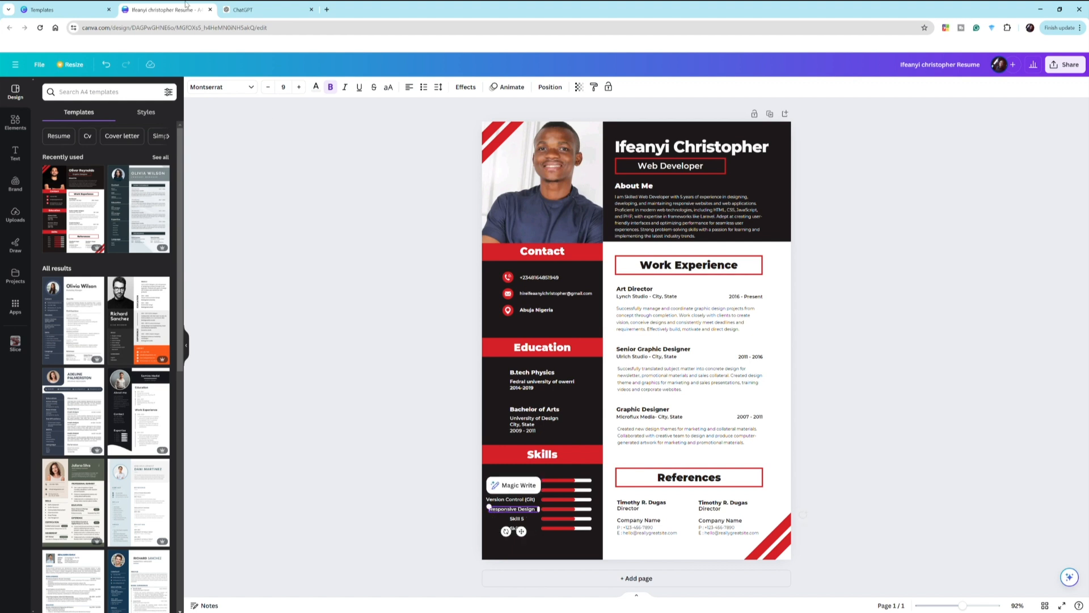
# - Replace Skill 5 with 'Backend Development' copied from ChatGPT, resizing it to fit its row
pyautogui.click(266, 10)
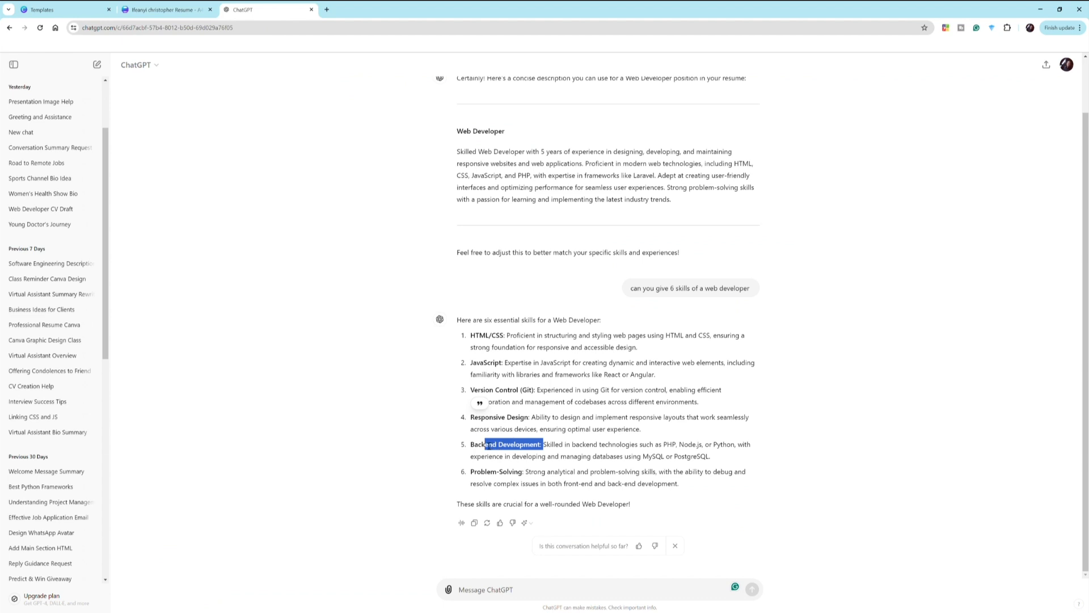
pyautogui.click(502, 447)
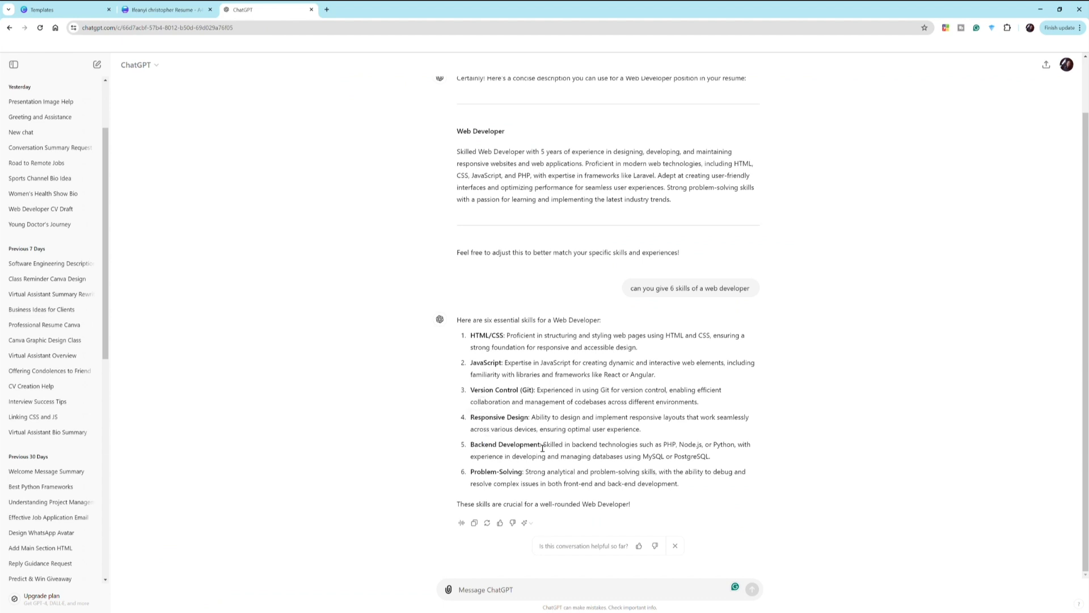
pyautogui.moveTo(541, 447); pyautogui.dragTo(463, 452)
pyautogui.hotkey('ctrl', 'c')
pyautogui.click(165, 9)
pyautogui.click(523, 520)
pyautogui.tripleClick(522, 521)
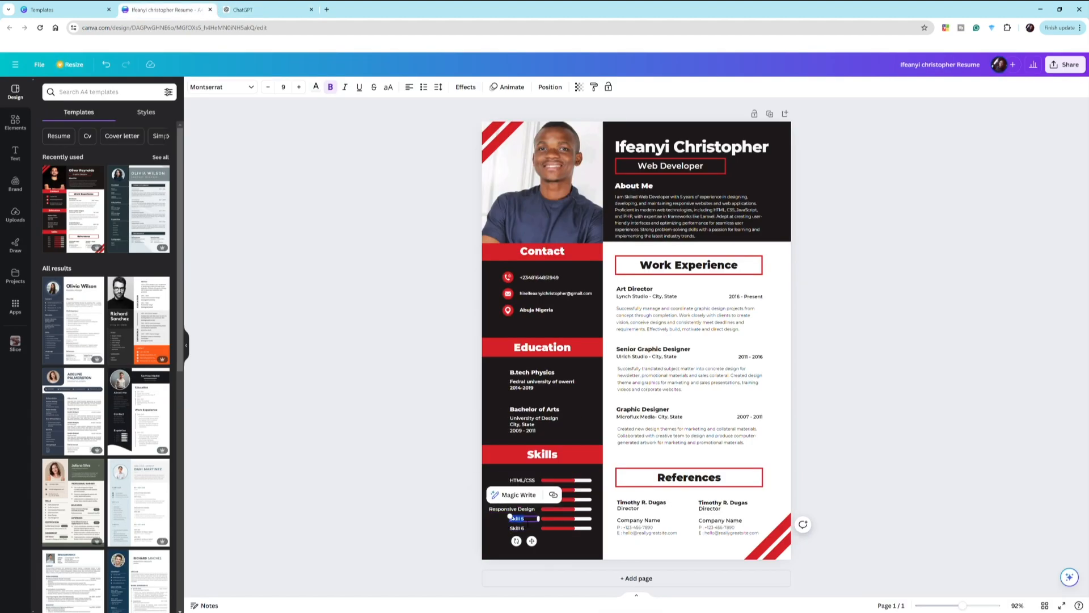
pyautogui.hotkey('ctrl', 'v')
pyautogui.moveTo(509, 521); pyautogui.dragTo(482, 528)
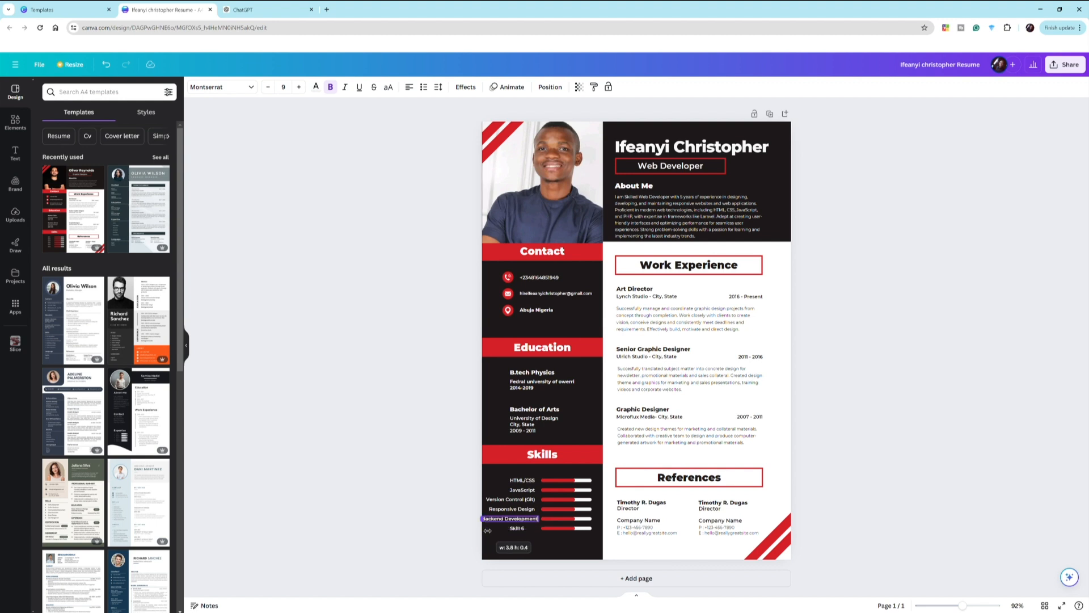
pyautogui.click(518, 519)
pyautogui.moveTo(483, 521); pyautogui.dragTo(518, 534)
# - Replace Skill 6 with 'Problem-Solving' from ChatGPT and widen it to one line
pyautogui.click(517, 528)
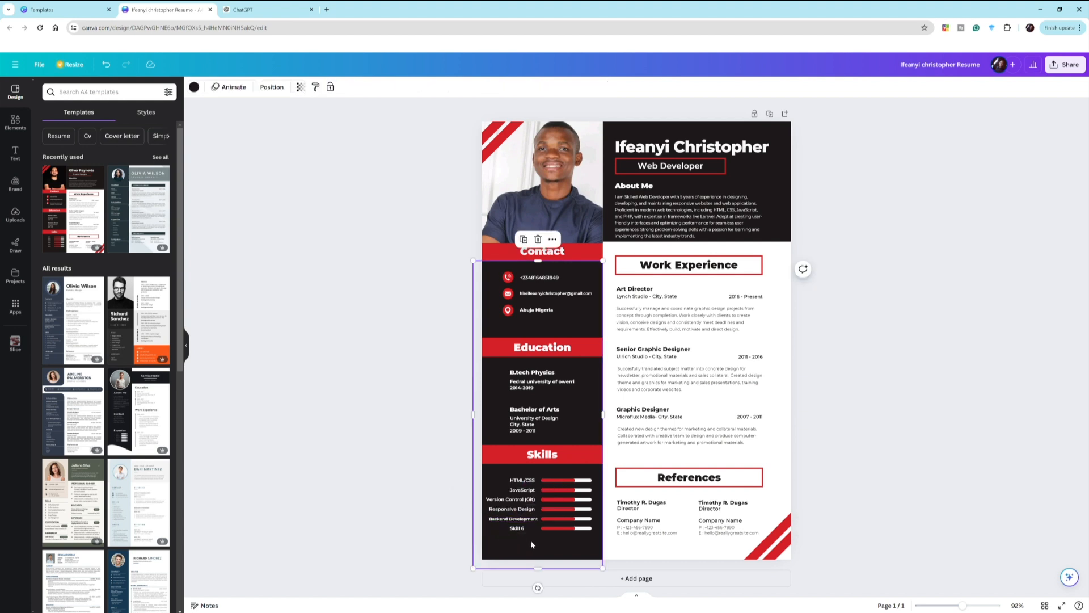
pyautogui.click(516, 528)
pyautogui.click(241, 9)
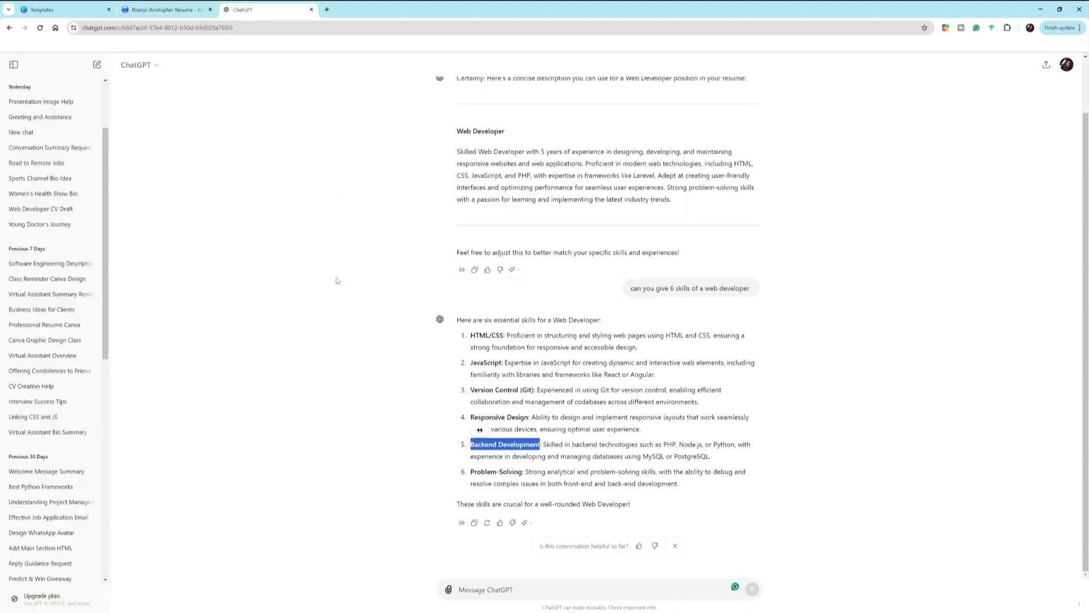
pyautogui.moveTo(522, 472); pyautogui.dragTo(466, 473)
pyautogui.hotkey('ctrl', 'c')
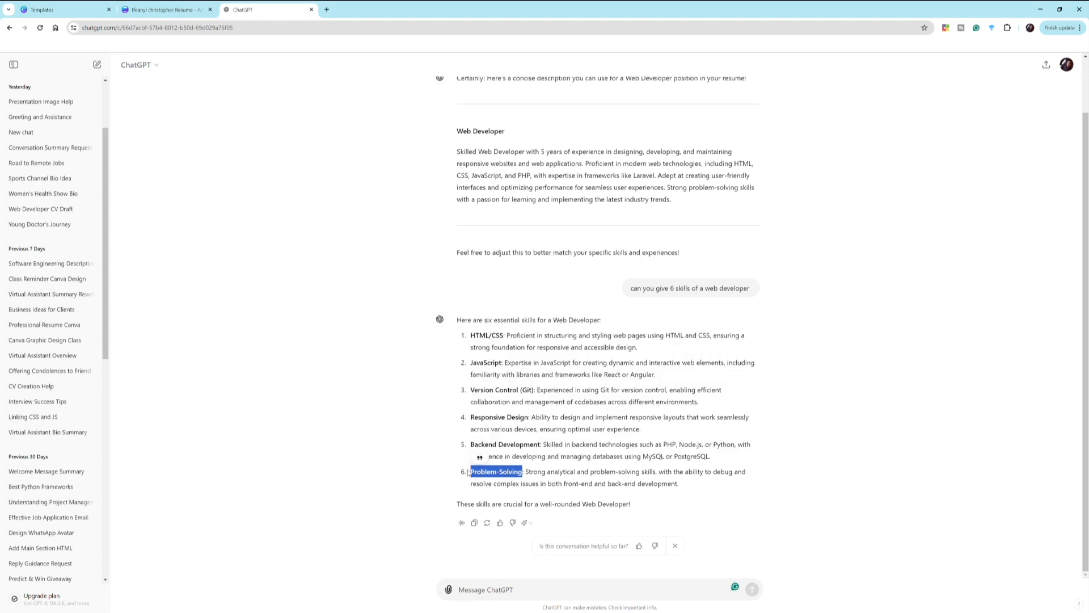
pyautogui.click(161, 10)
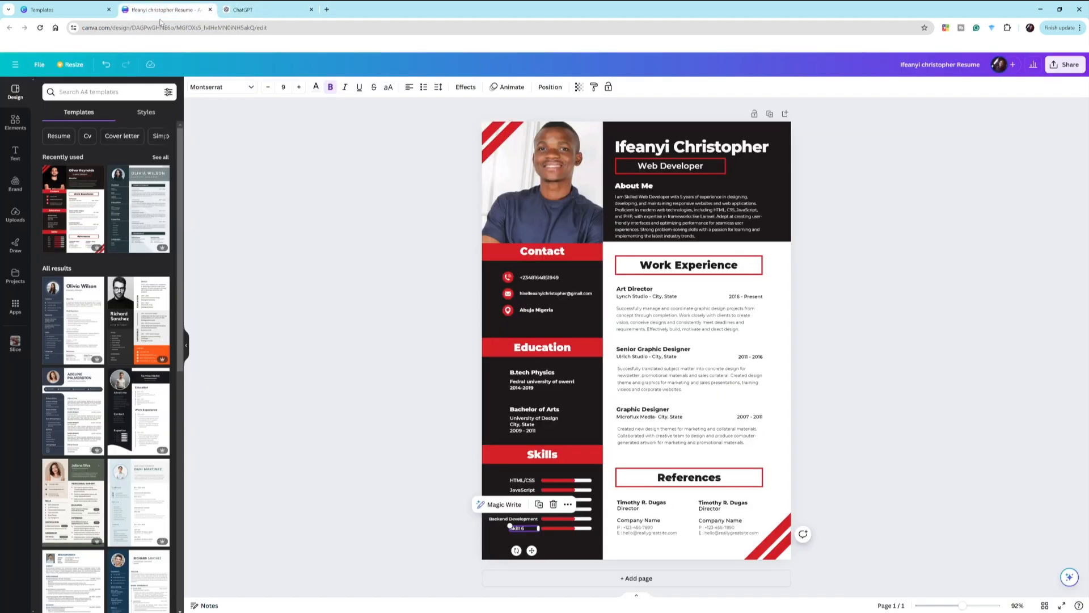
pyautogui.click(527, 531)
pyautogui.hotkey('ctrl', 'a')
pyautogui.hotkey('ctrl', 'v')
pyautogui.moveTo(510, 534); pyautogui.dragTo(491, 539)
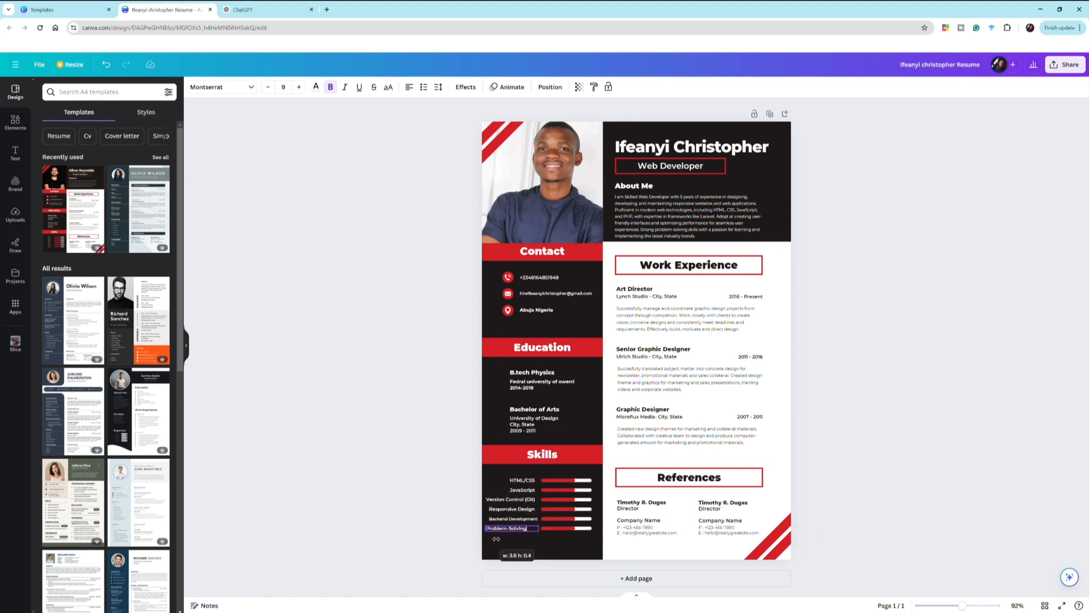
pyautogui.click(400, 506)
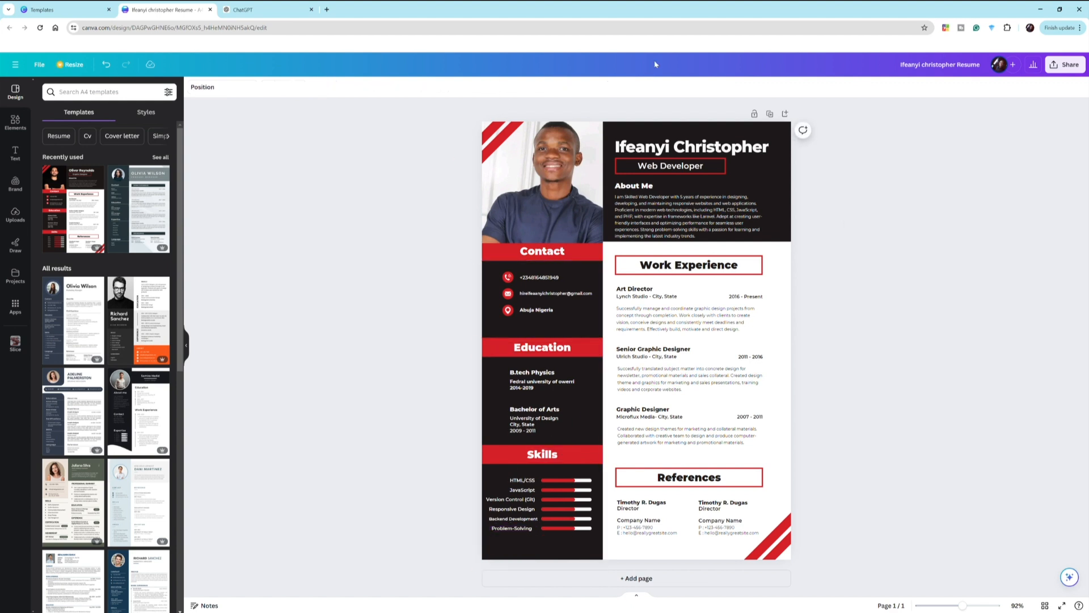
pyautogui.click(680, 272)
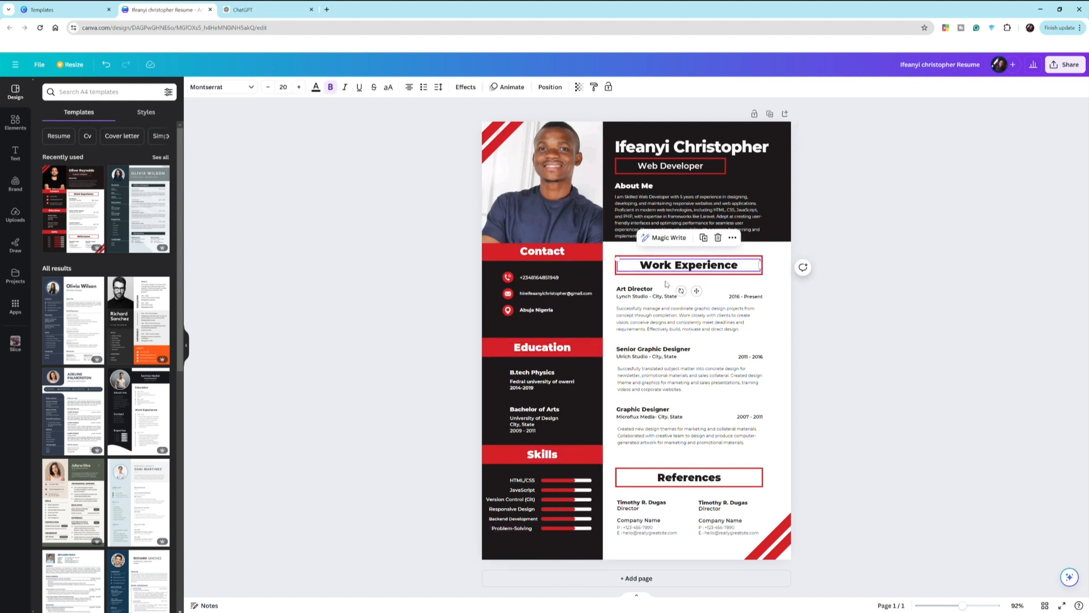
pyautogui.doubleClick(683, 271)
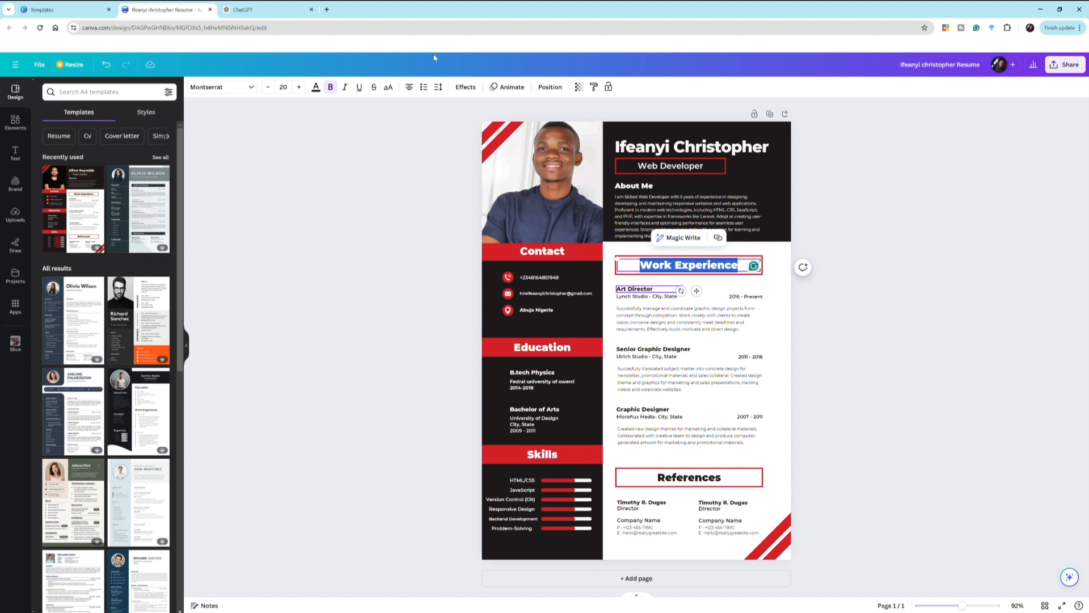
pyautogui.click(285, 5)
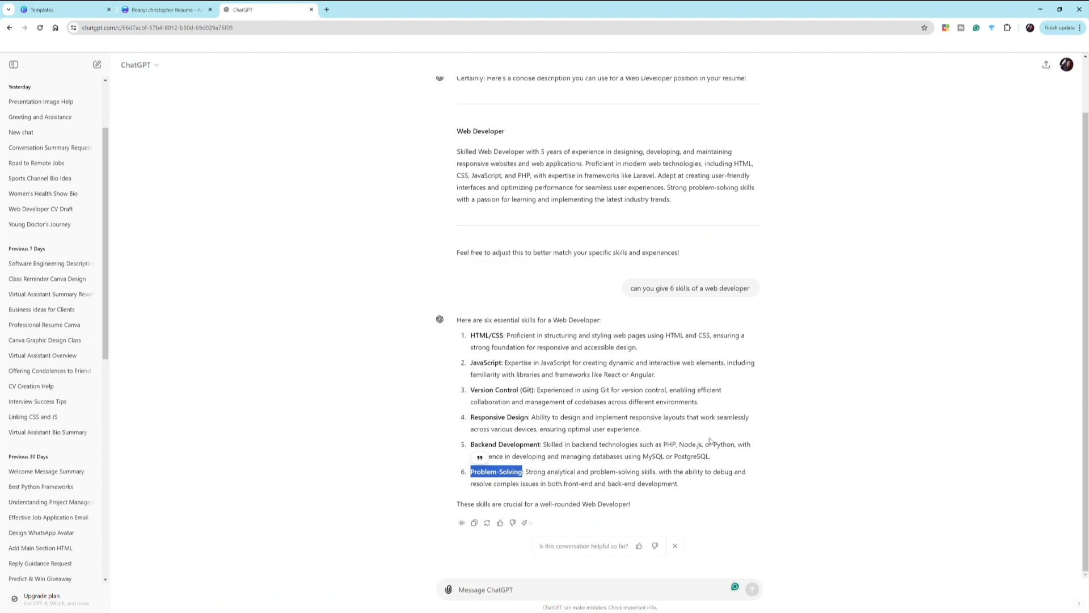
pyautogui.scroll(1, 631, 503)
pyautogui.scroll(-1, 533, 238)
pyautogui.click(176, 6)
pyautogui.click(683, 268)
pyautogui.click(751, 266)
pyautogui.moveTo(651, 262); pyautogui.dragTo(629, 267)
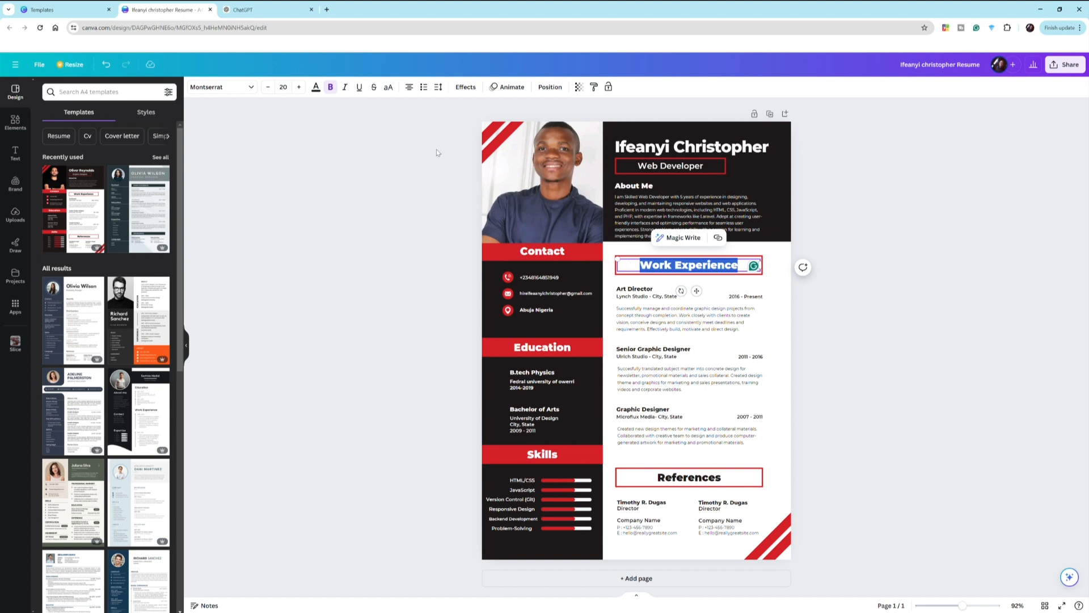
# - Switch to the ChatGPT conversation showing the six web developer skills
pyautogui.click(295, 6)
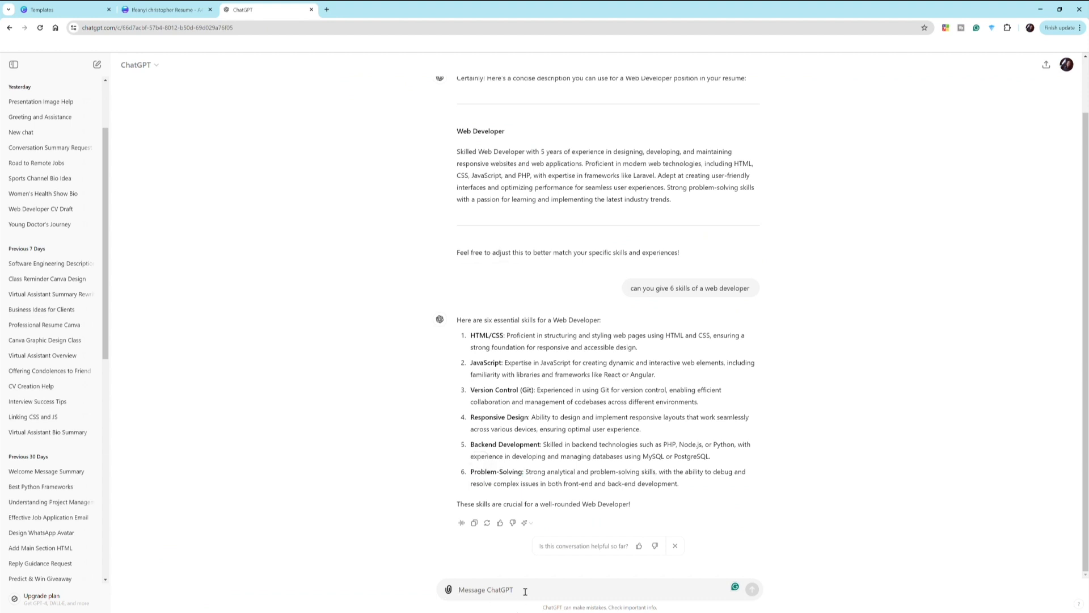
# - Ask ChatGPT 'gime threee work experience as a developer' and review its reply
pyautogui.write('Problem-Solving')
pyautogui.hotkey('ctrl', 'a')
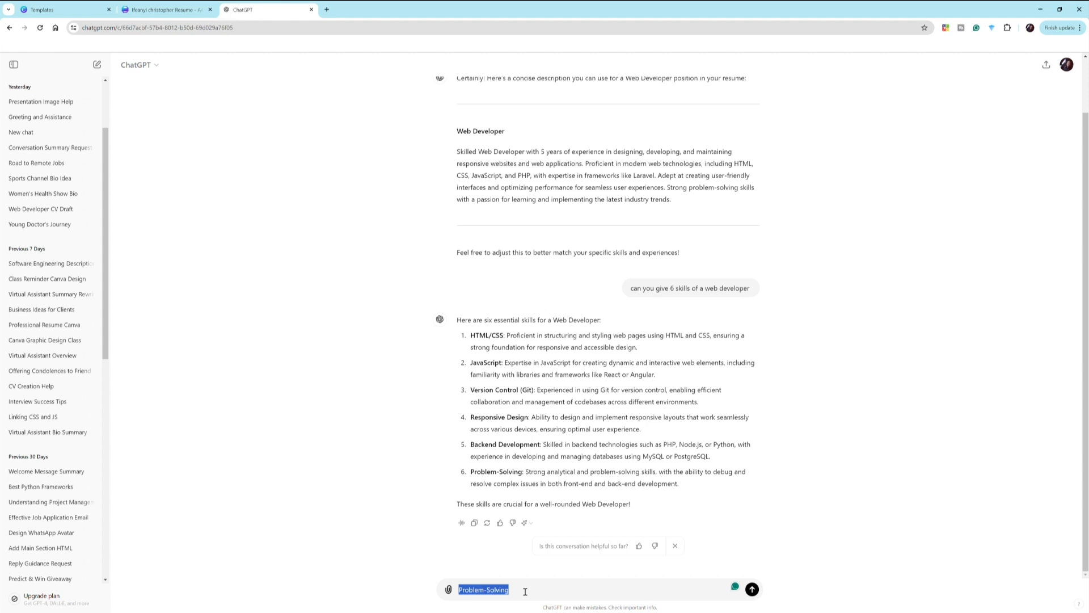
pyautogui.write('gime threee work experienc')
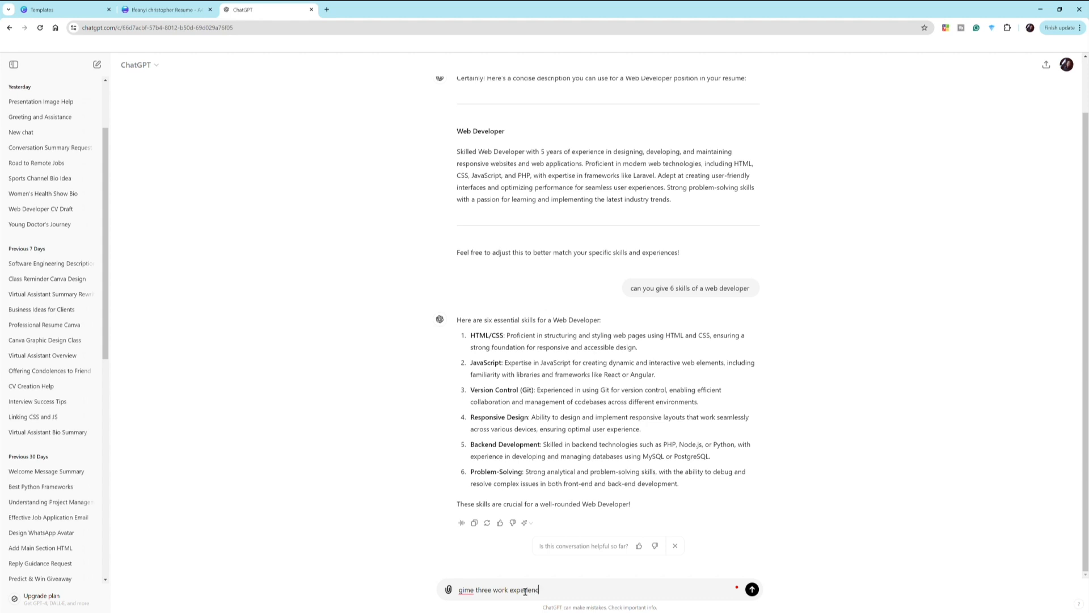
pyautogui.write('e as a developer')
pyautogui.press('Return')
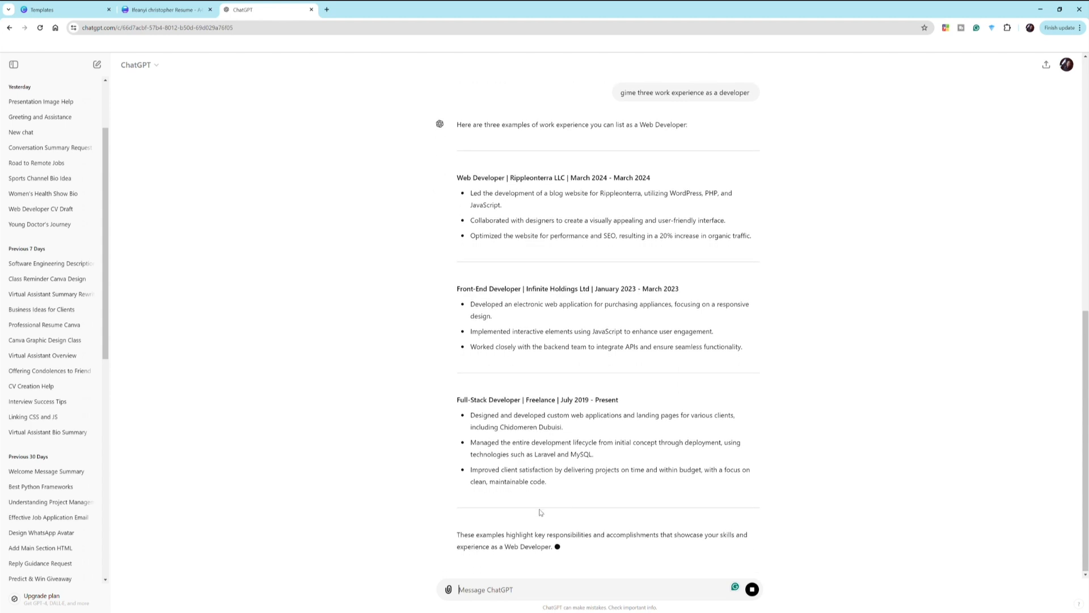
pyautogui.scroll(3, 540, 513)
pyautogui.scroll(5, 540, 512)
# - Select 'Web Developer | Rippleonterra LLC' in ChatGPT's first job heading, then go back to Canva
pyautogui.scroll(-2, 527, 459)
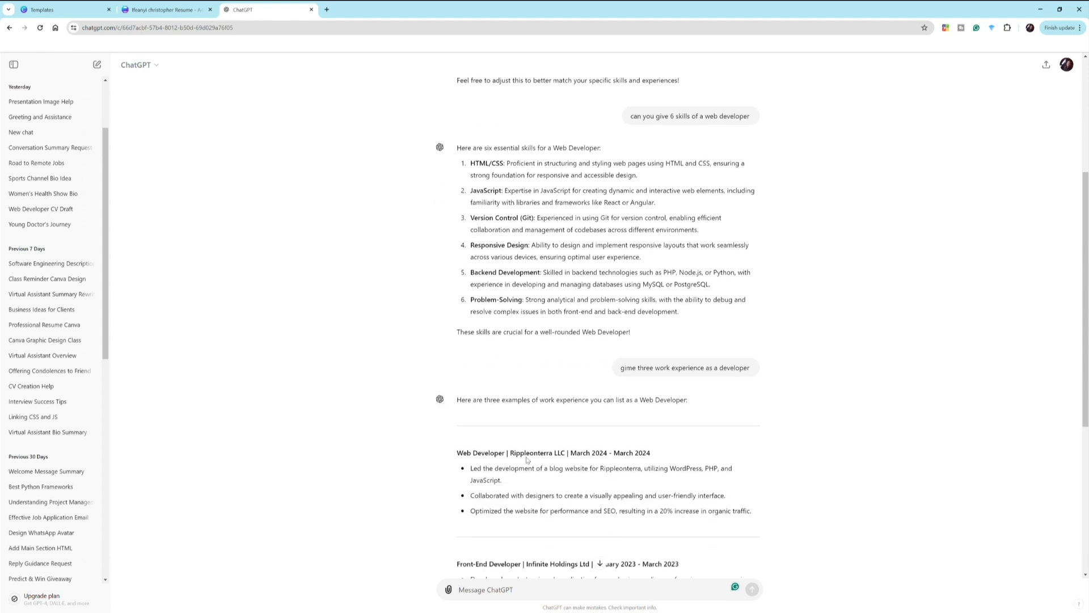
pyautogui.scroll(-1, 528, 461)
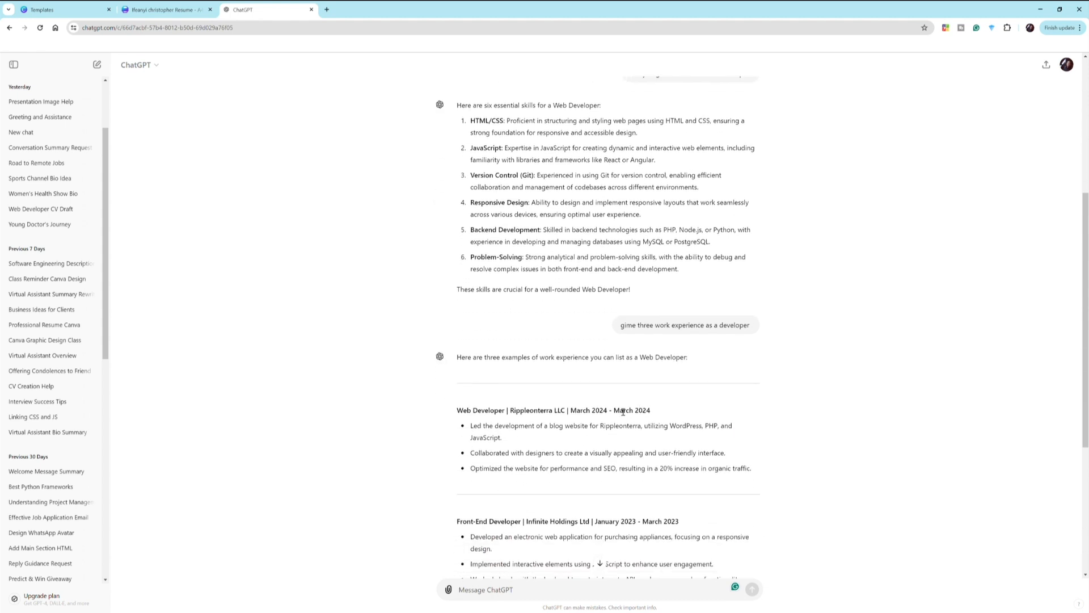
pyautogui.moveTo(464, 416); pyautogui.dragTo(595, 413)
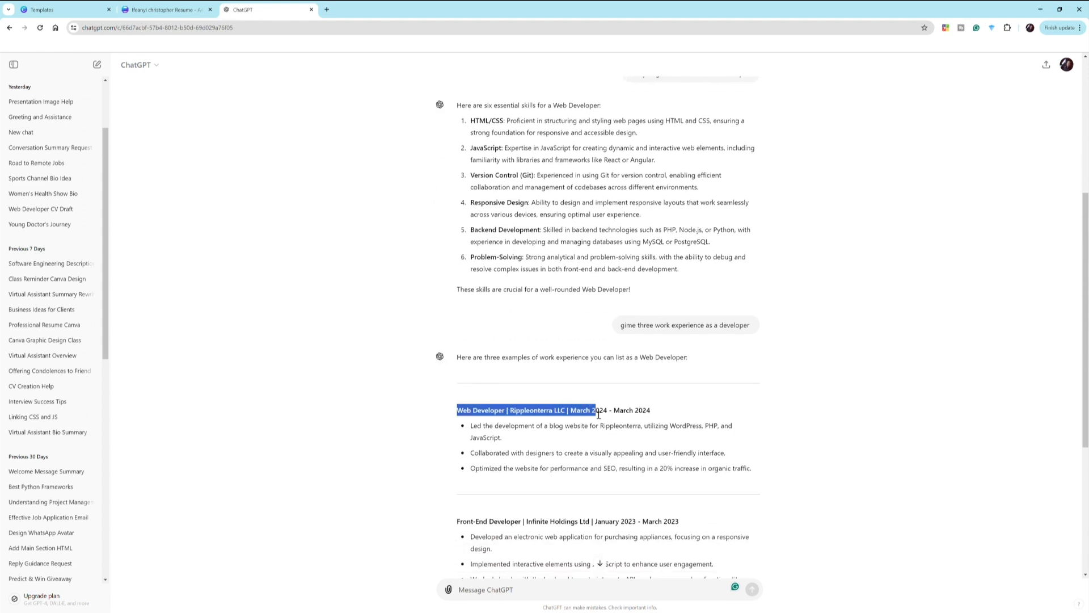
pyautogui.click(478, 417)
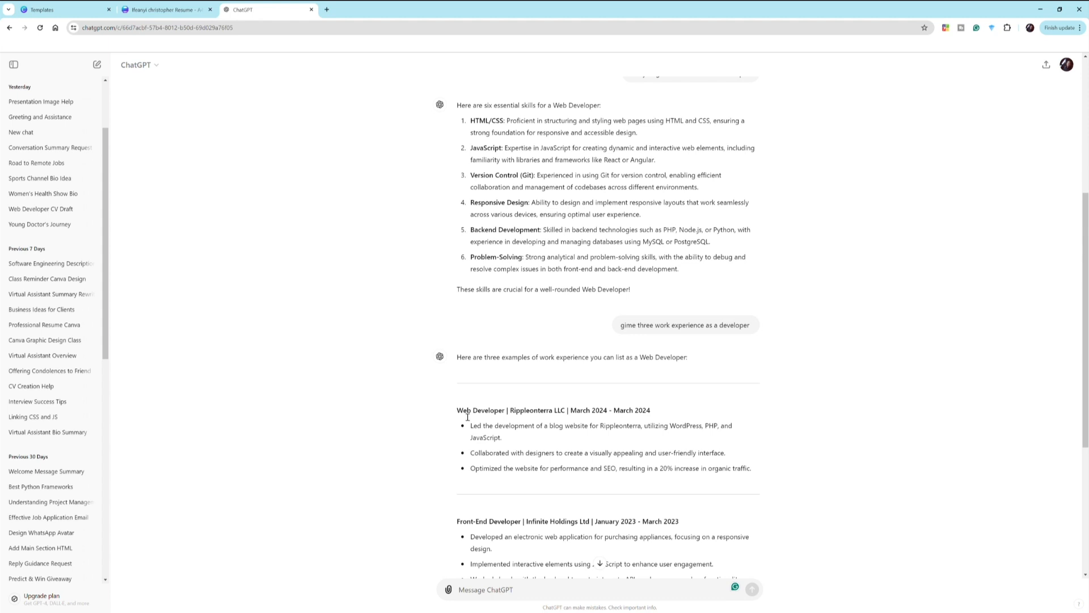
pyautogui.moveTo(457, 413); pyautogui.dragTo(568, 415)
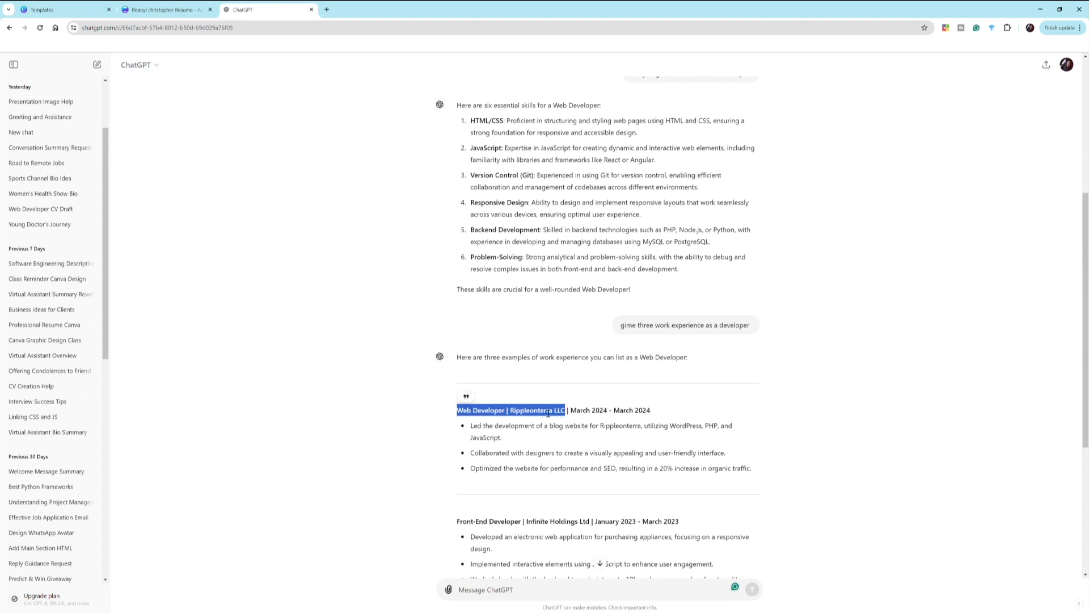
pyautogui.click(159, 6)
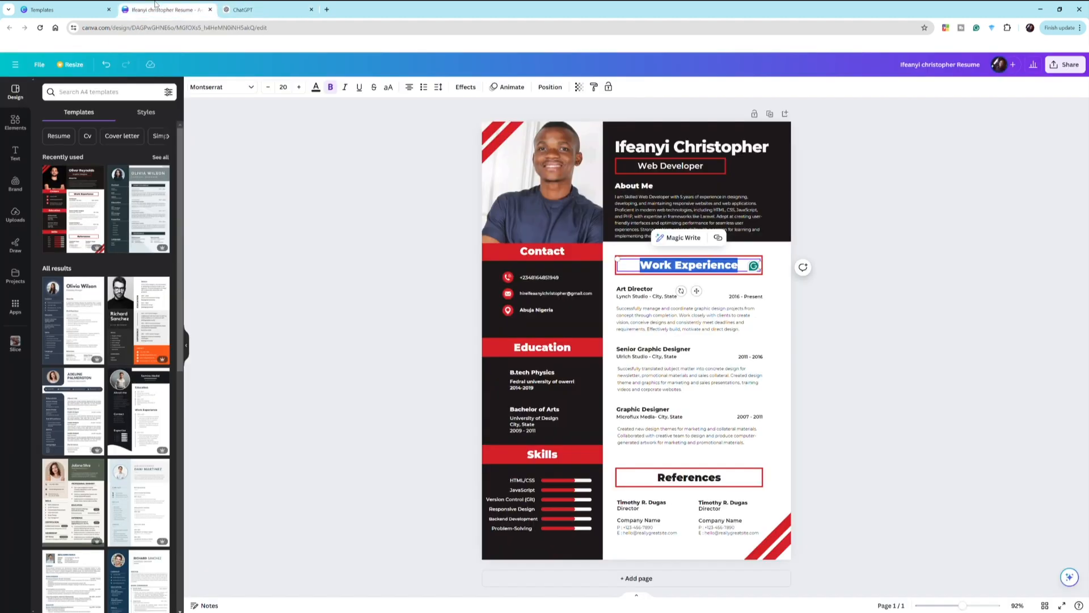
# - Replace the first job title Art Director with 'Web Developer' copied from ChatGPT
pyautogui.click(633, 295)
pyautogui.click(635, 298)
pyautogui.doubleClick(635, 299)
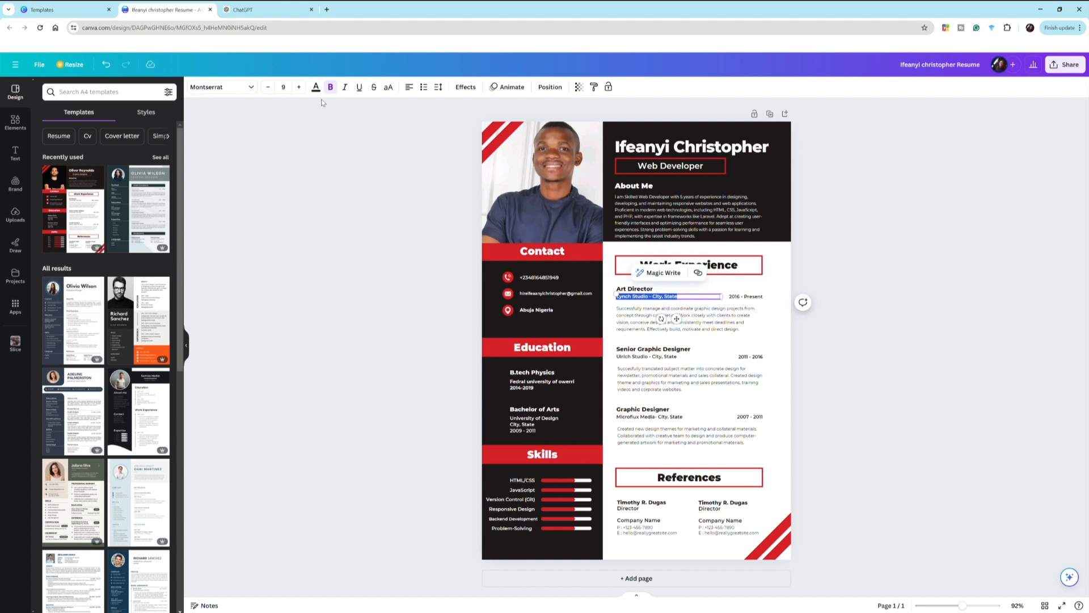
pyautogui.click(268, 6)
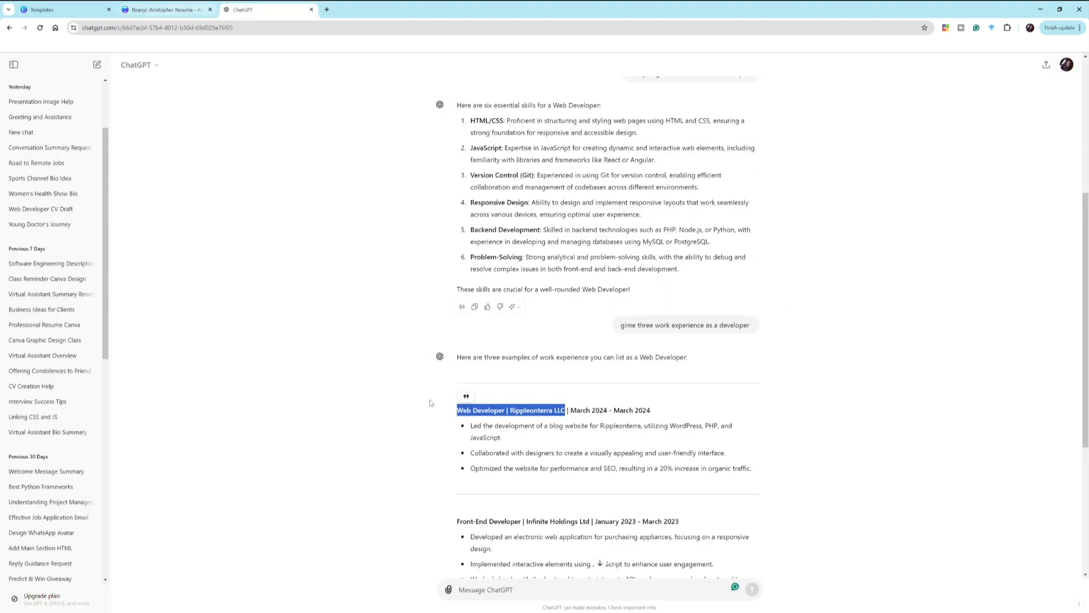
pyautogui.click(493, 422)
pyautogui.moveTo(505, 415); pyautogui.dragTo(452, 357)
pyautogui.moveTo(447, 413); pyautogui.dragTo(506, 415)
pyautogui.hotkey('ctrl', 'c')
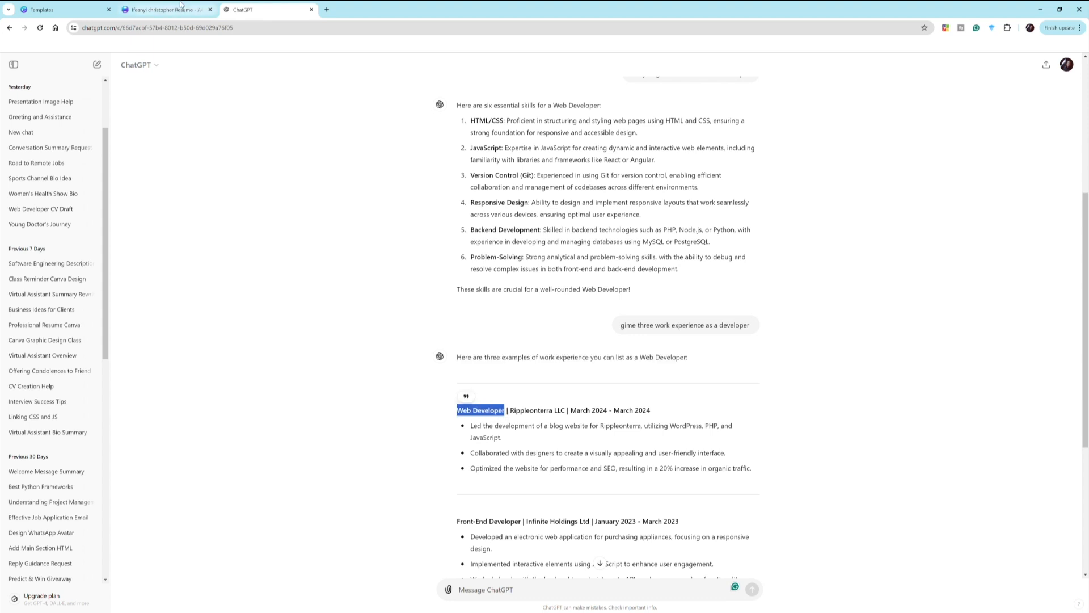
pyautogui.click(164, 10)
pyautogui.click(634, 296)
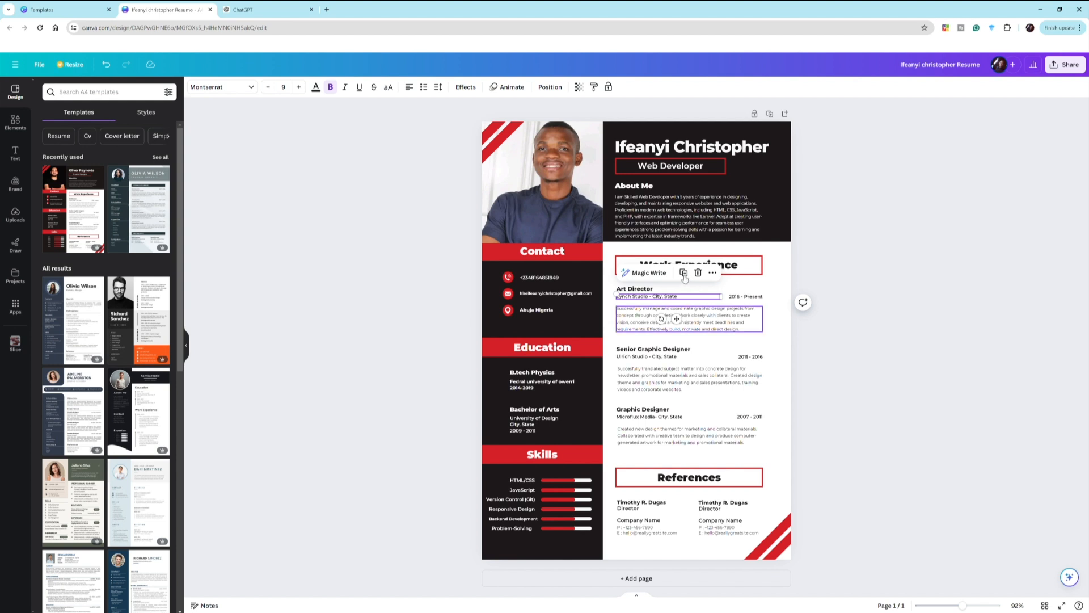
pyautogui.click(272, 9)
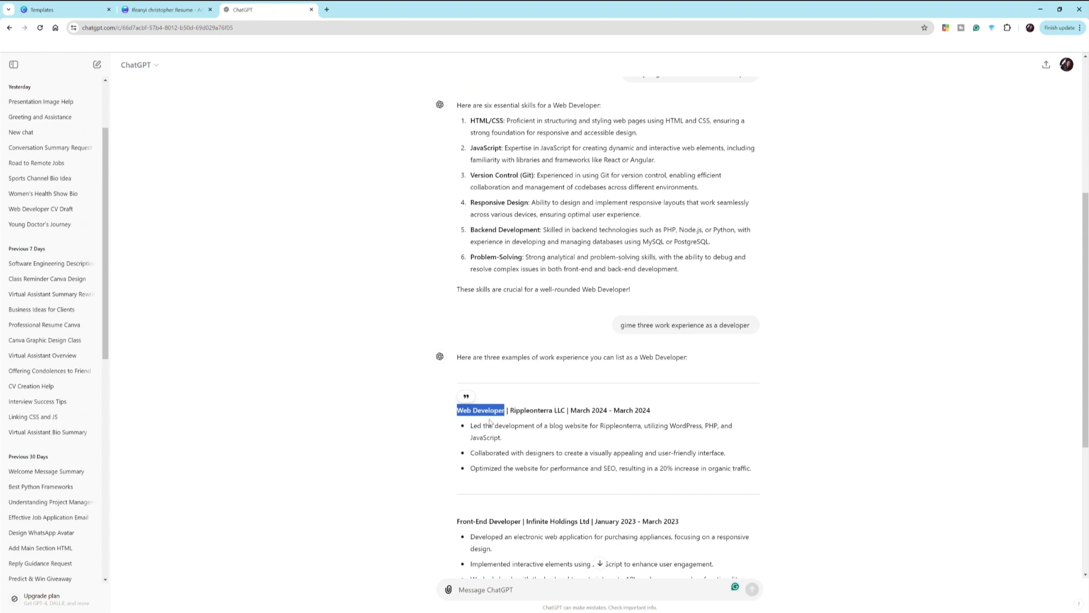
pyautogui.click(199, 5)
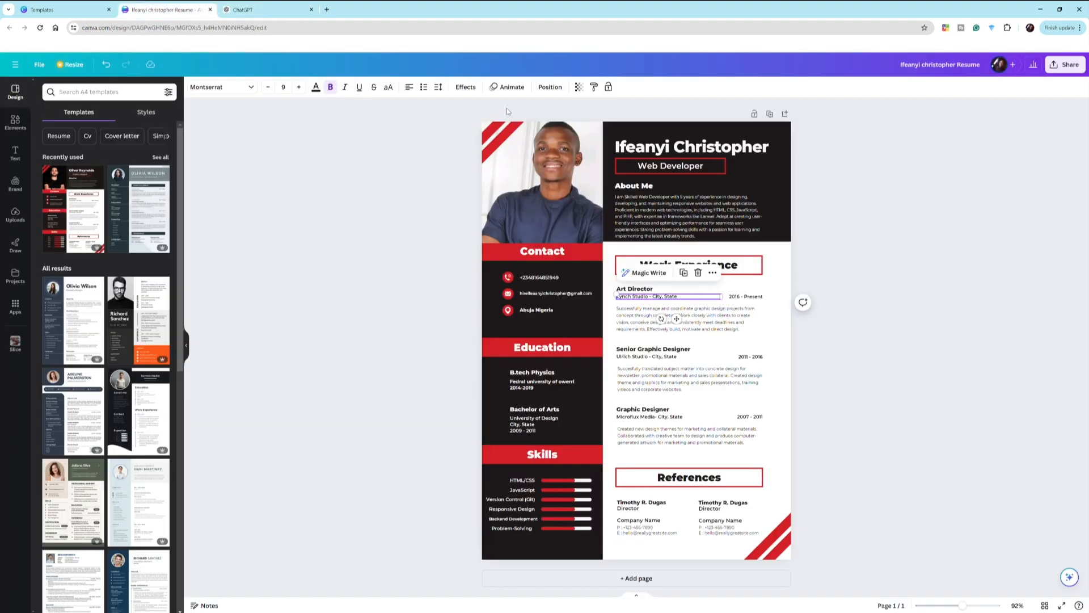
pyautogui.doubleClick(638, 290)
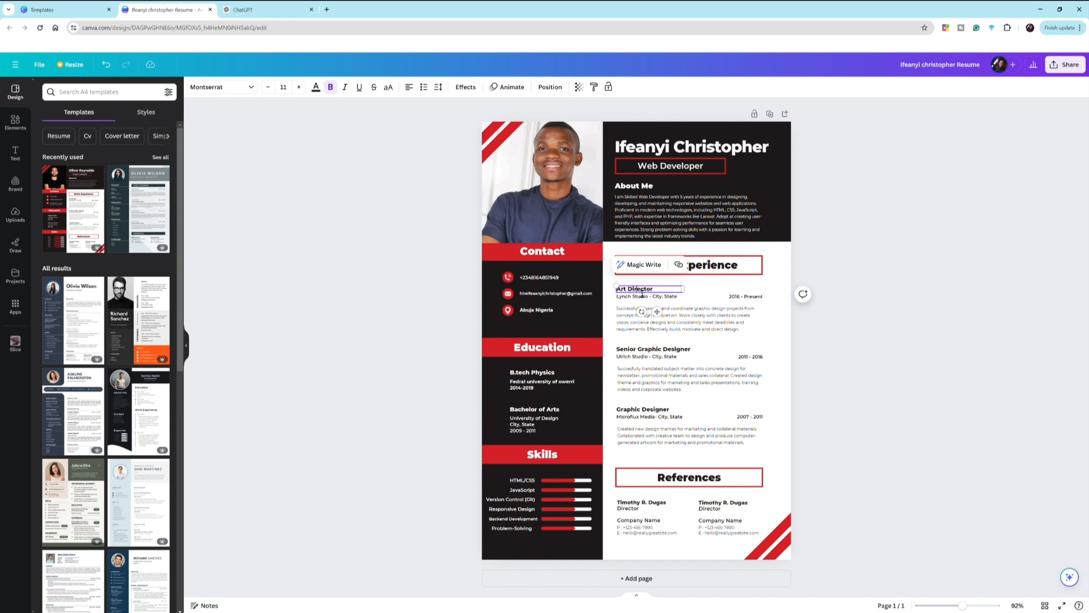
pyautogui.hotkey('ctrl', 'v')
# - Replace Lynch Studio with 'Rippleonterra LLC' in the first job's company line
pyautogui.click(264, 9)
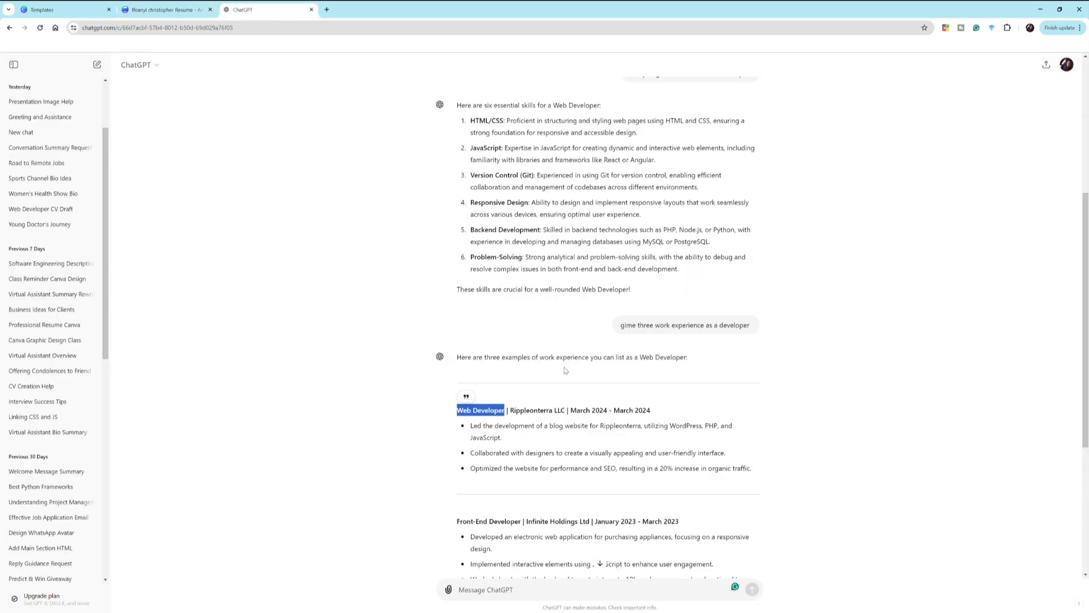
pyautogui.click(570, 413)
pyautogui.moveTo(570, 413); pyautogui.dragTo(509, 413)
pyautogui.hotkey('ctrl', 'c')
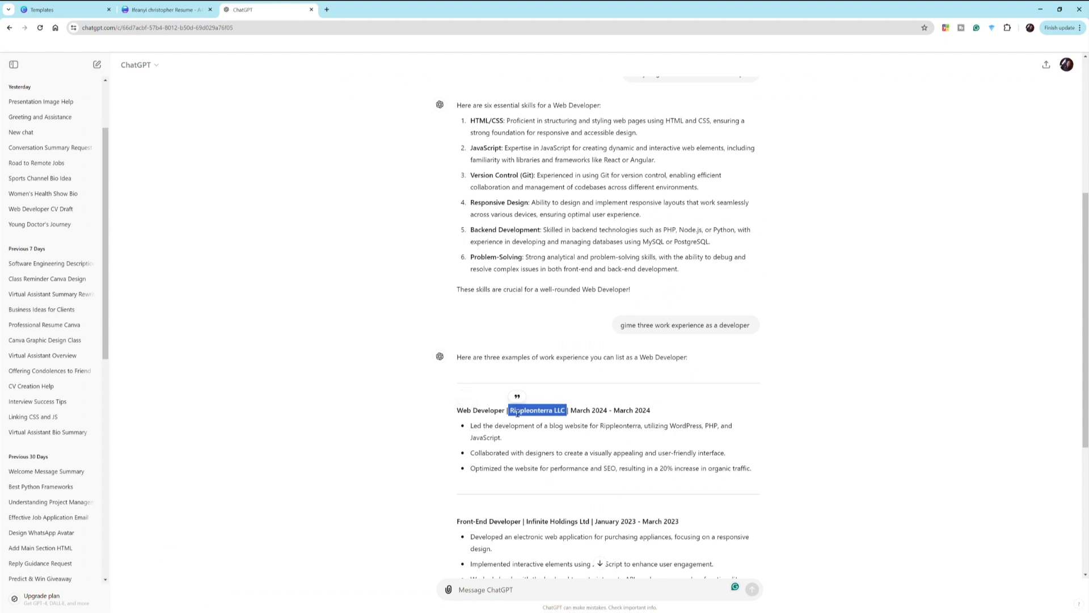
pyautogui.click(135, 6)
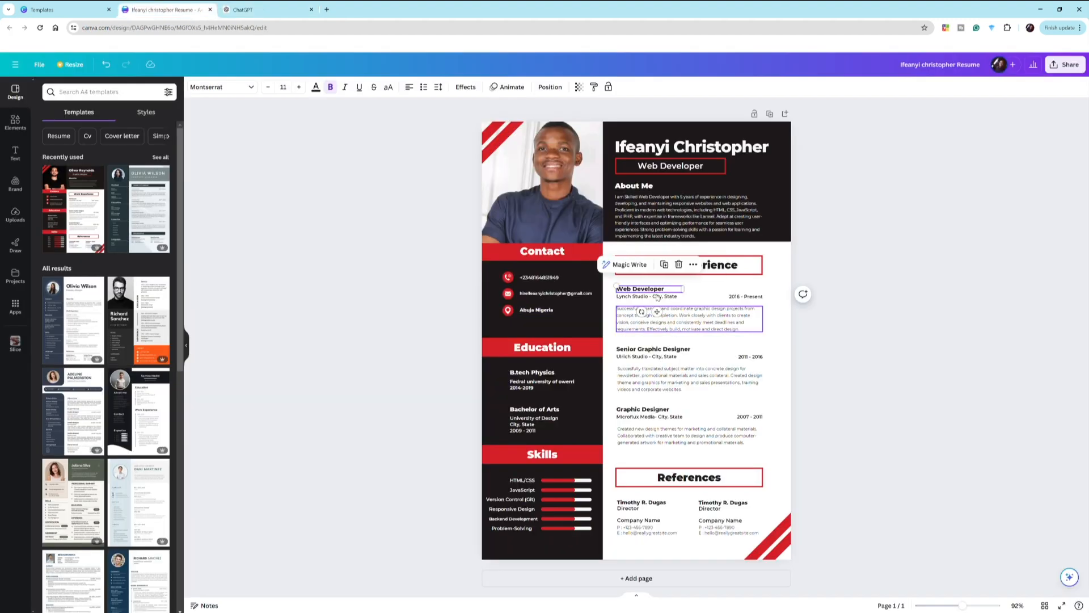
pyautogui.click(633, 297)
pyautogui.click(642, 299)
pyautogui.click(650, 301)
pyautogui.moveTo(649, 301); pyautogui.dragTo(624, 305)
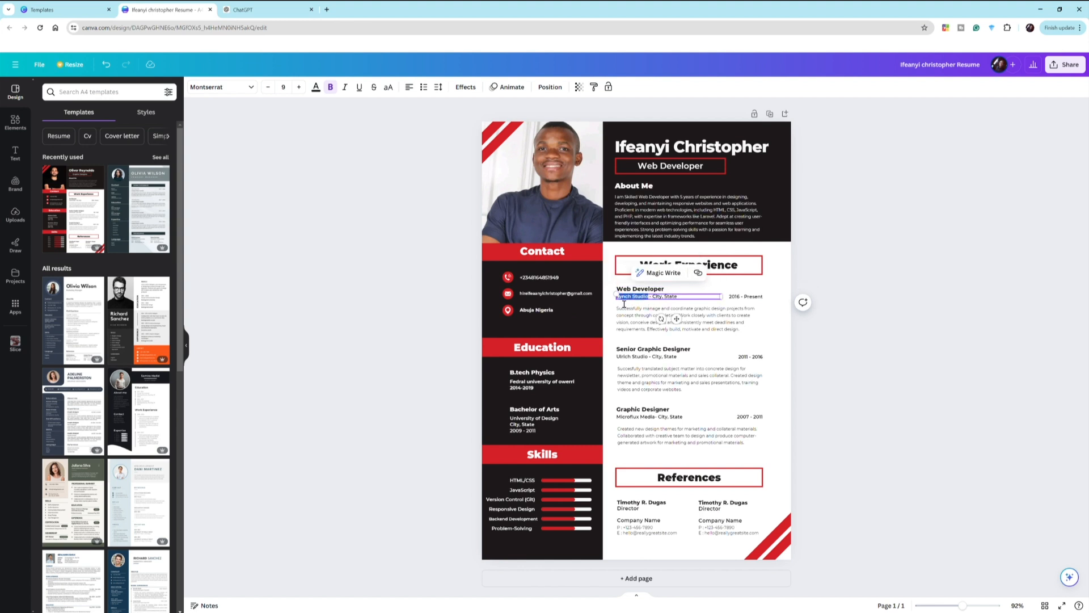
pyautogui.hotkey('ctrl', 'v')
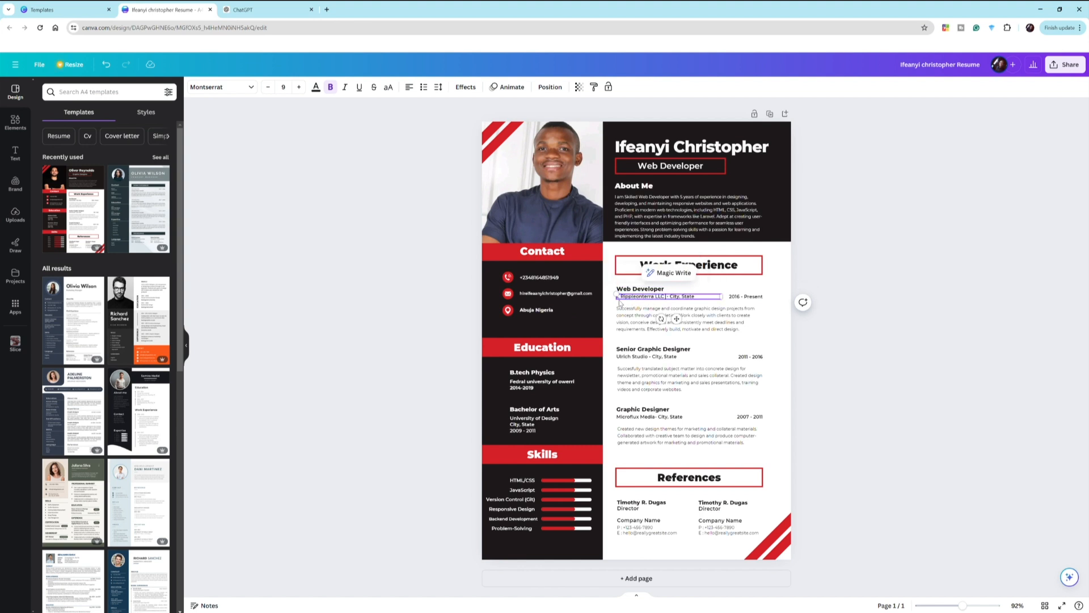
pyautogui.click(982, 607)
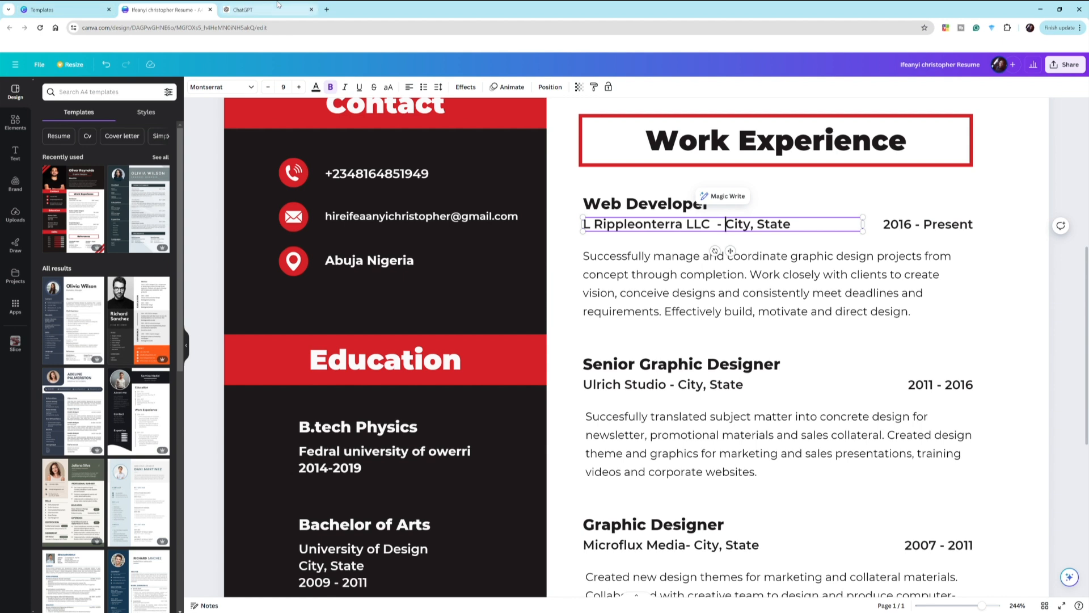
# - Change the Senior Graphic Designer dates from 2011 - 2016 to 2024
pyautogui.click(246, 5)
pyautogui.moveTo(654, 413); pyautogui.dragTo(577, 414)
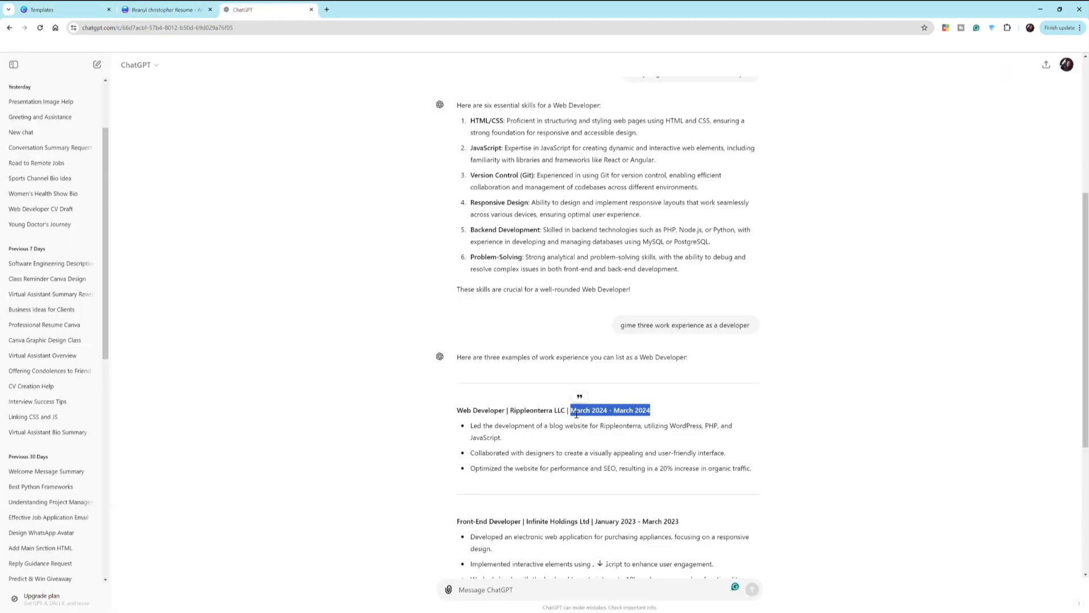
pyautogui.click(576, 415)
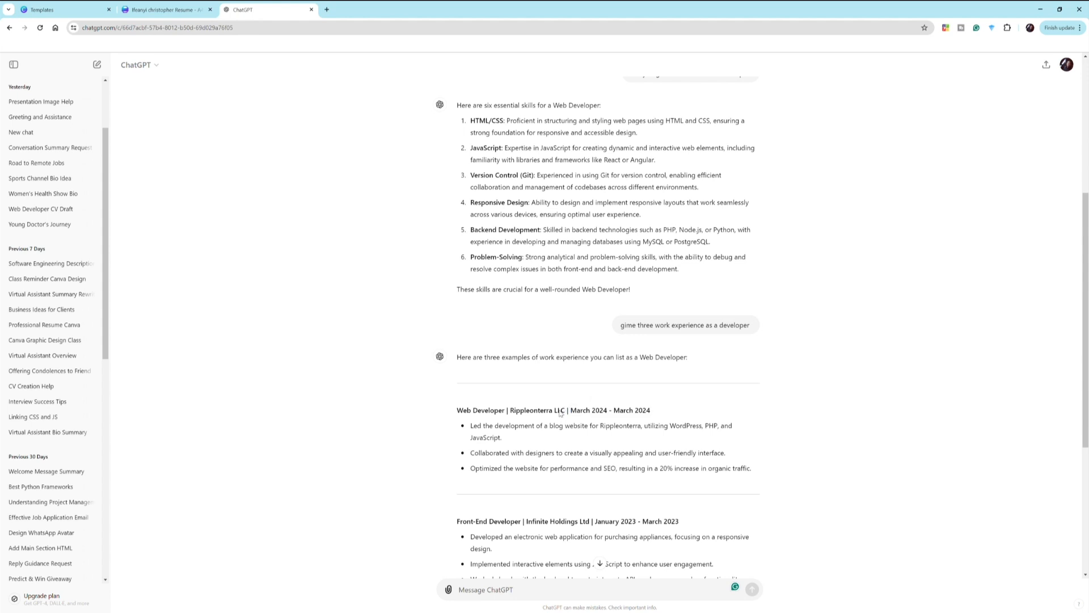
pyautogui.click(163, 4)
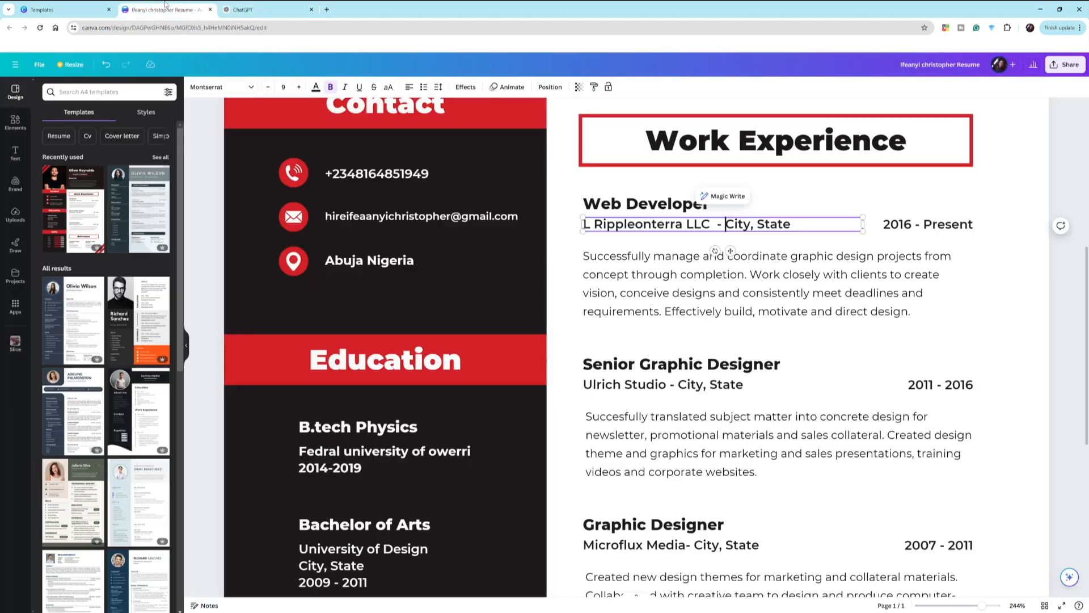
pyautogui.click(923, 393)
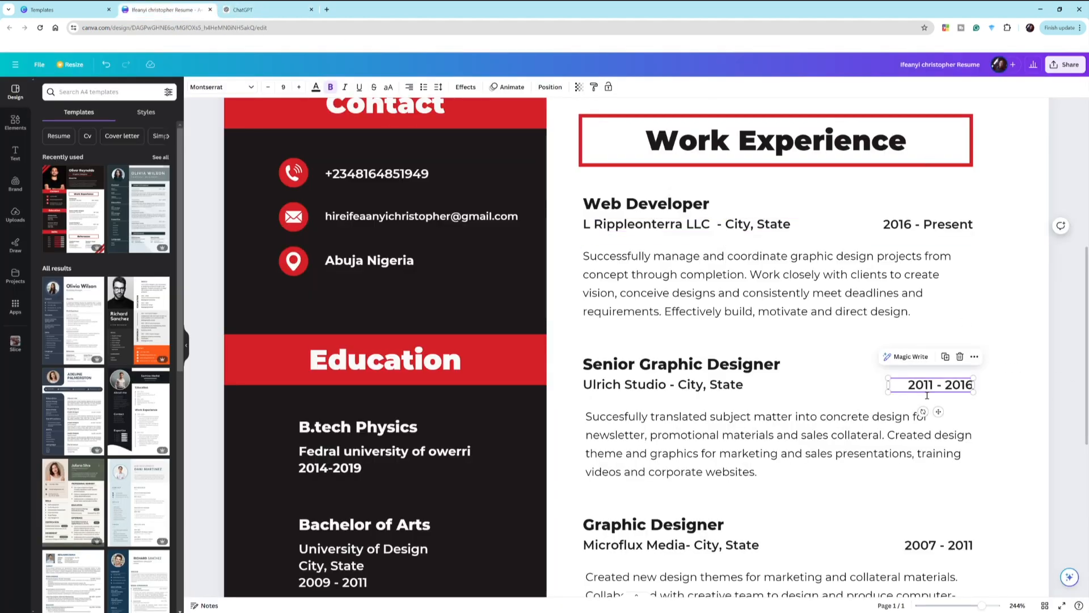
pyautogui.click(925, 395)
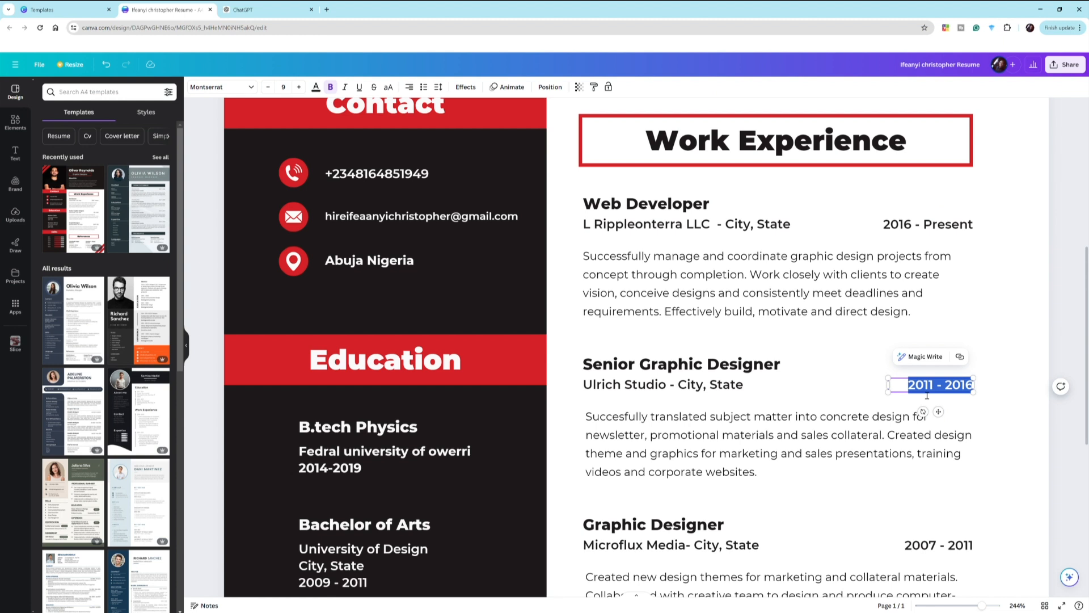
pyautogui.write('2024')
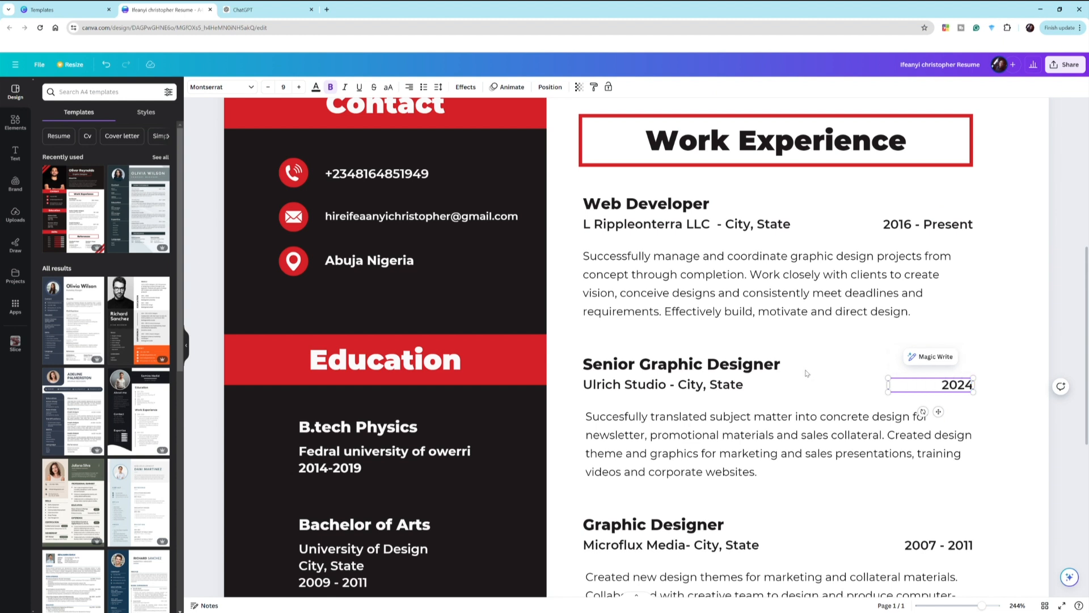
pyautogui.click(782, 372)
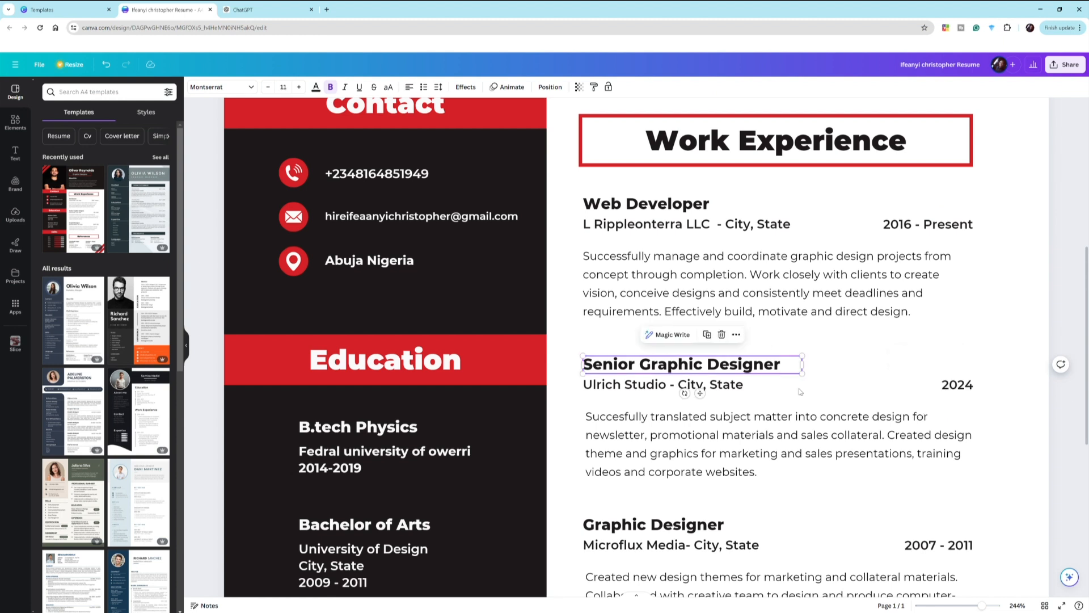
pyautogui.click(726, 390)
pyautogui.click(948, 392)
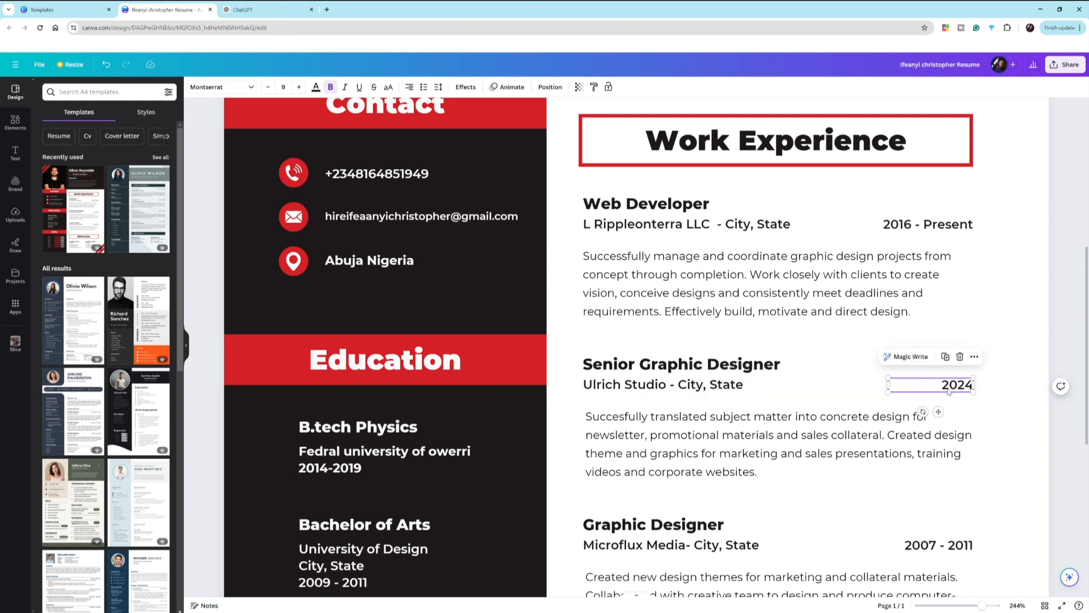
pyautogui.click(943, 388)
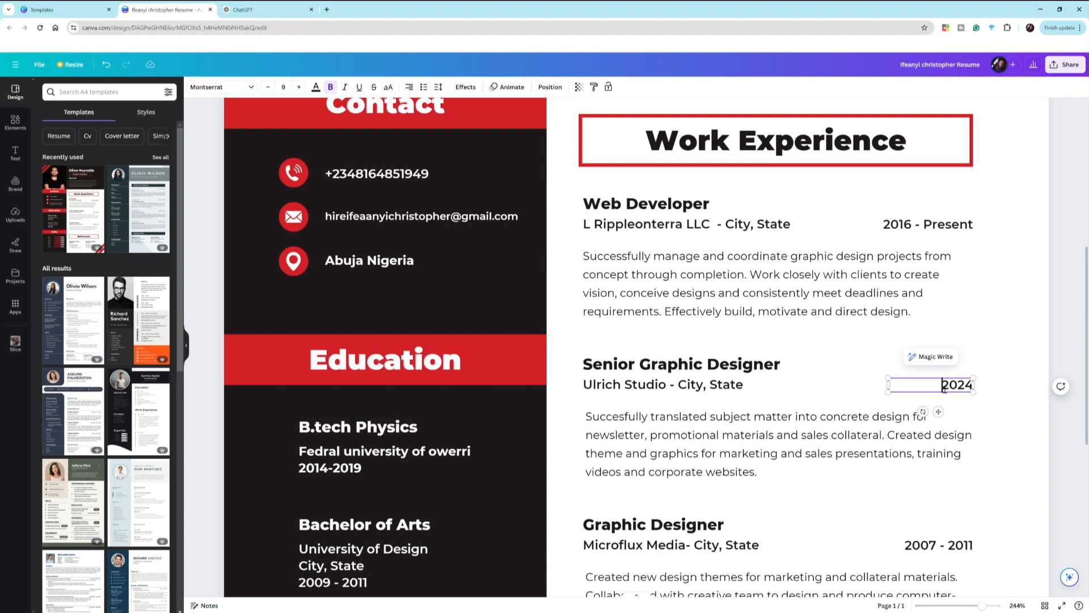
# - Change the Web Developer dates from 2016 - Present to 2019 - 2024
pyautogui.doubleClick(901, 225)
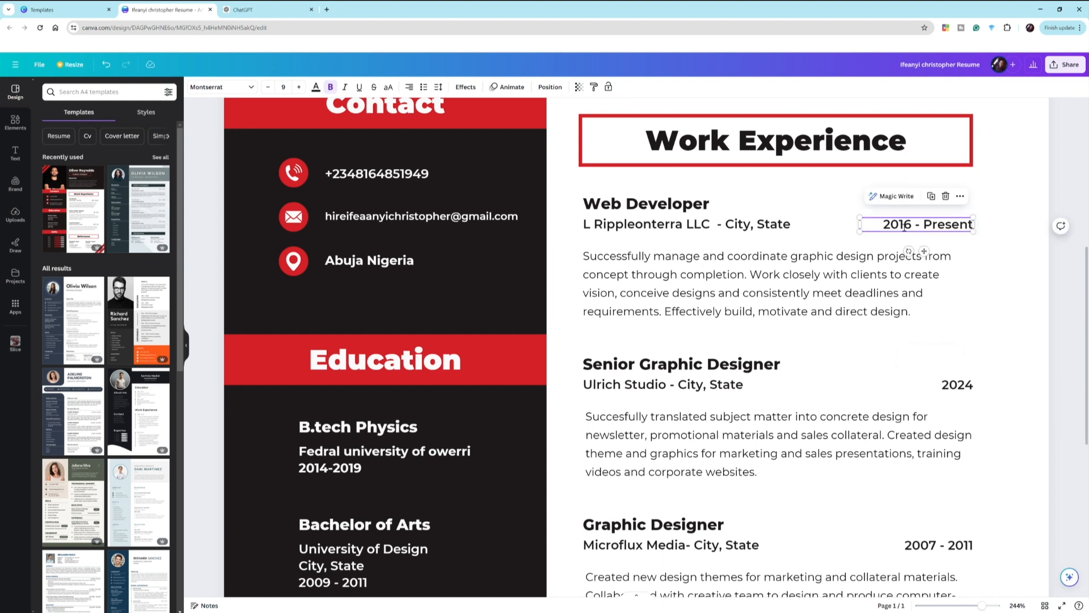
pyautogui.click(900, 226)
pyautogui.moveTo(912, 227); pyautogui.dragTo(885, 227)
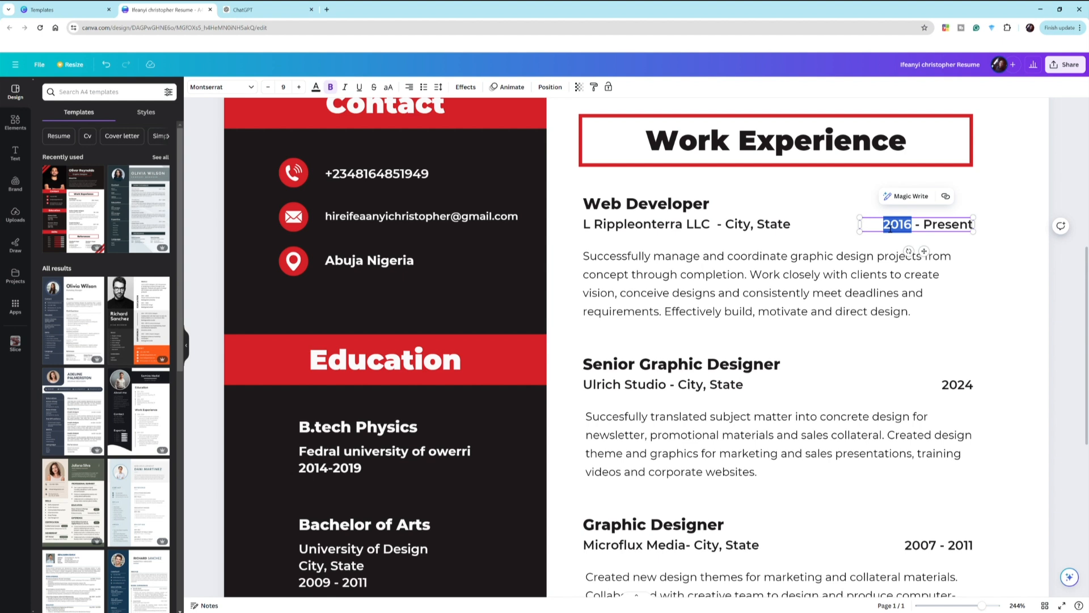
pyautogui.write('20')
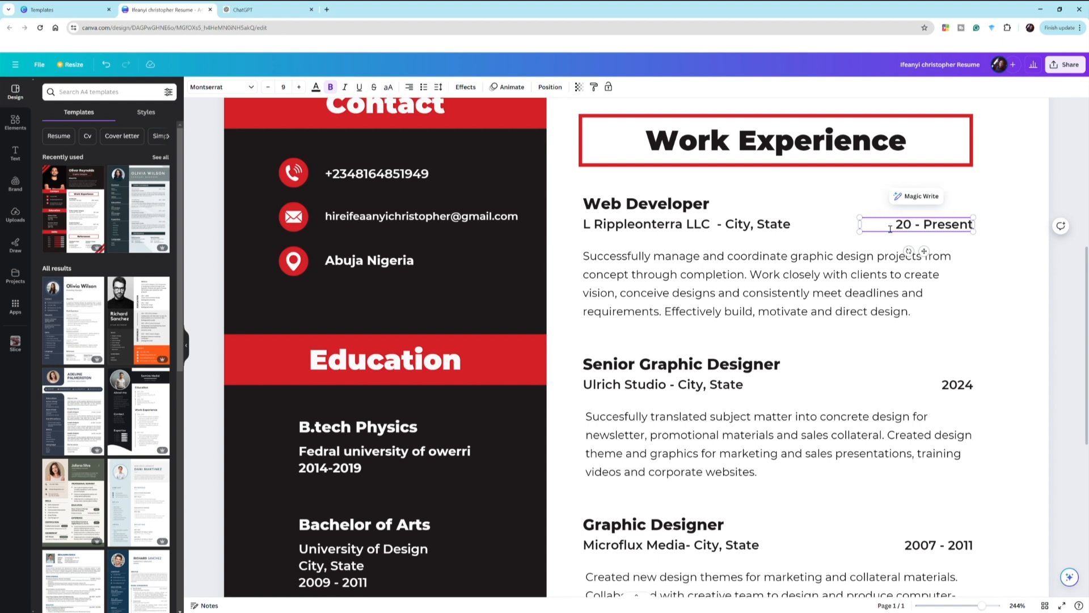
pyautogui.write('19')
pyautogui.moveTo(925, 227); pyautogui.dragTo(978, 227)
pyautogui.write('20')
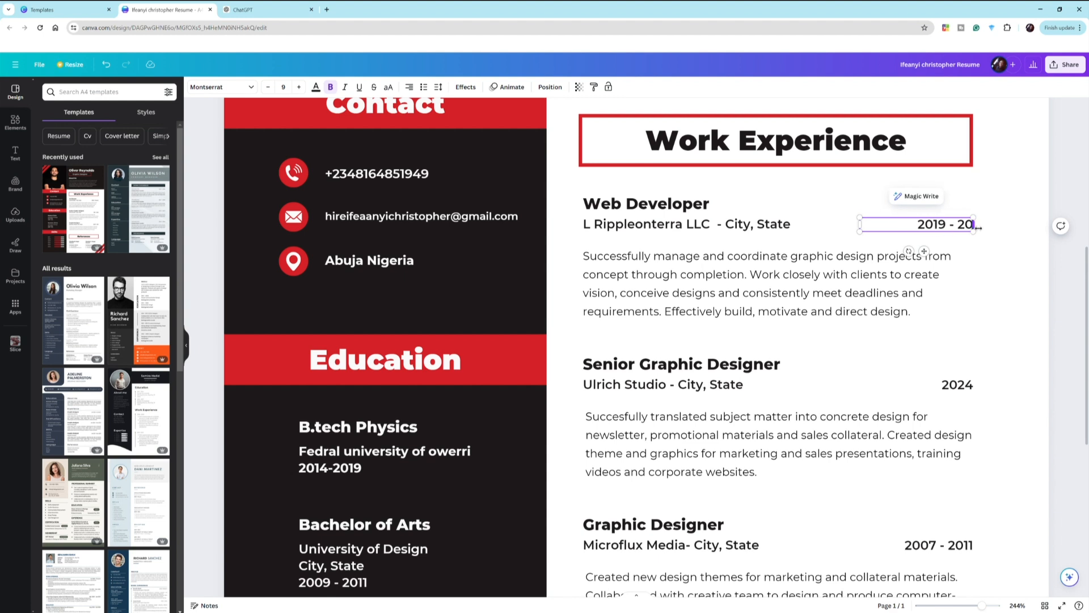
pyautogui.write('14')
pyautogui.press('BackSpace')
pyautogui.press('BackSpace')
pyautogui.write('24')
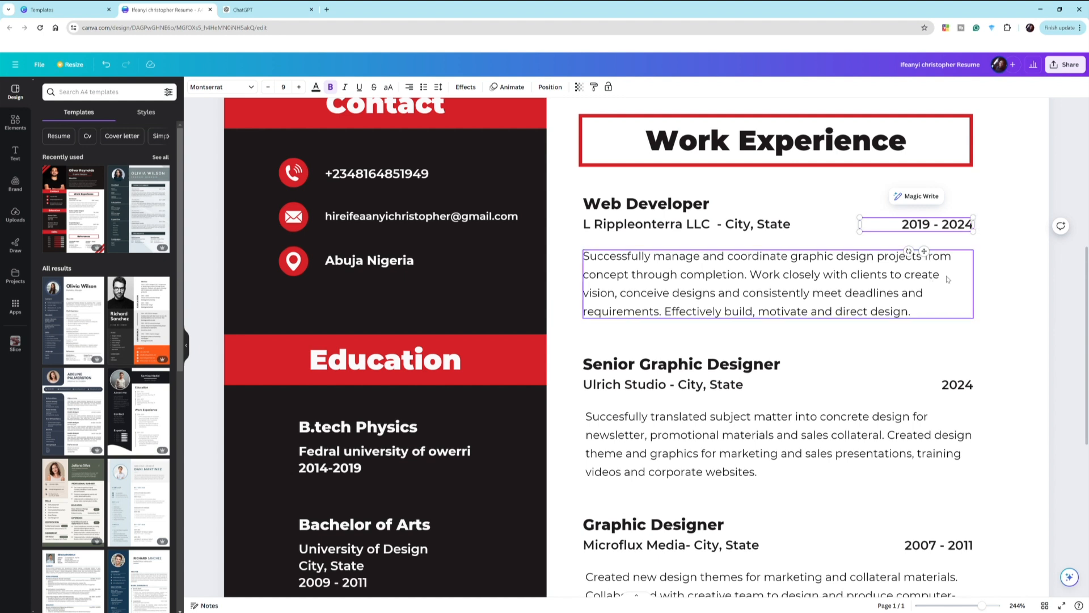
# - Replace City, State with 'Abuja Nigeria' on the Rippleonterra LLC line
pyautogui.click(748, 226)
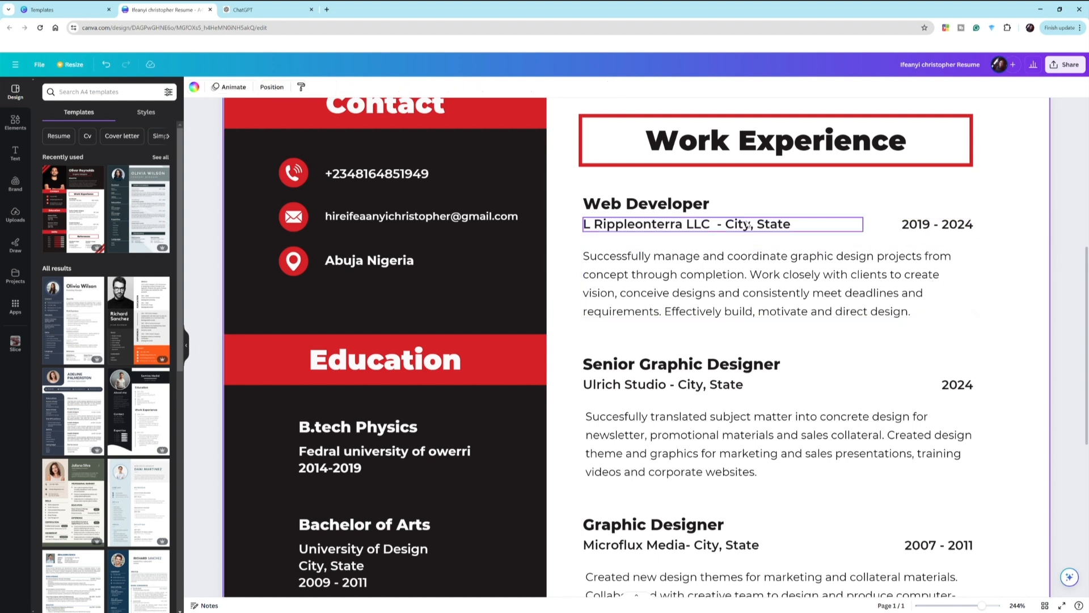
pyautogui.click(745, 225)
pyautogui.moveTo(722, 226); pyautogui.dragTo(818, 229)
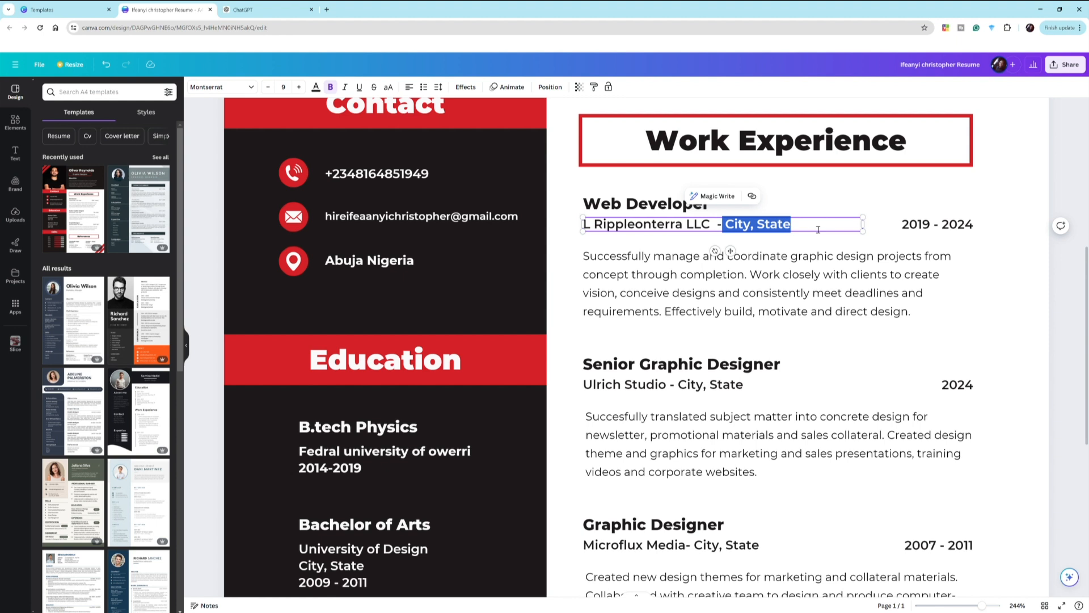
pyautogui.write('A')
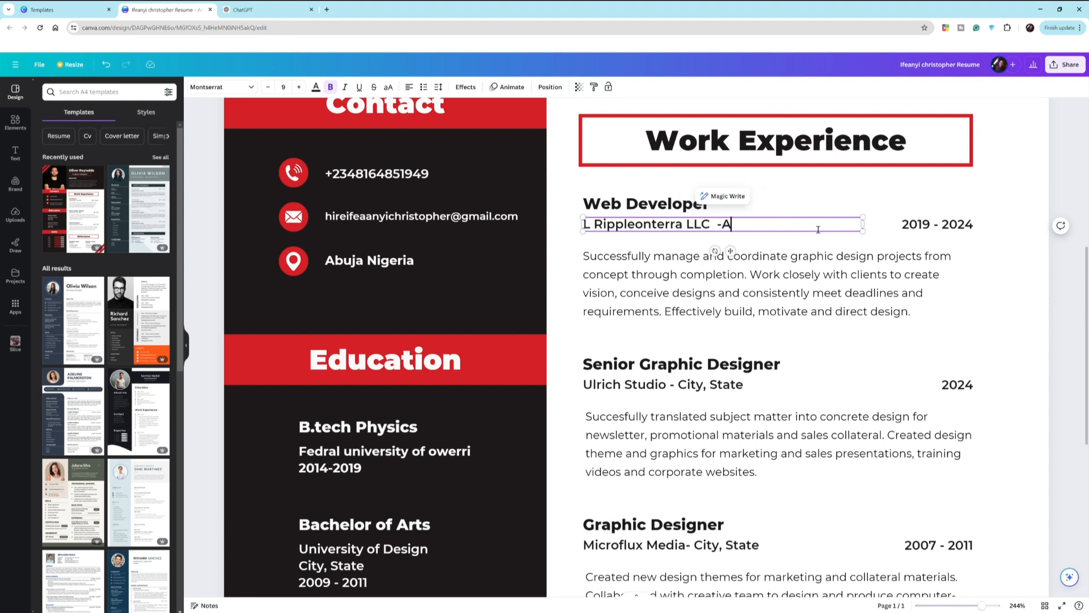
pyautogui.write('buja Nigeria')
pyautogui.click(795, 265)
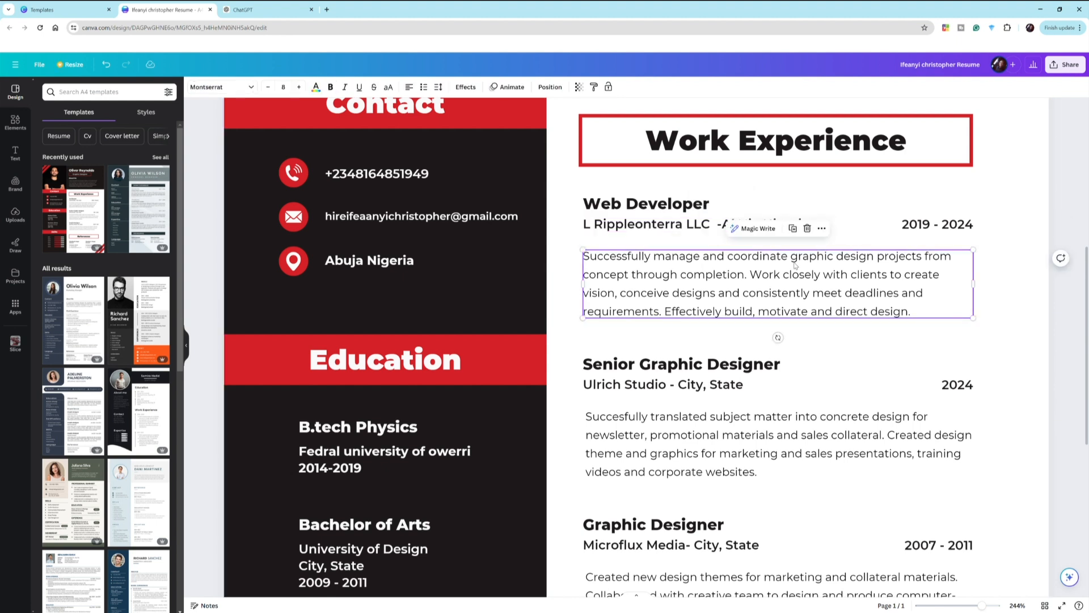
# - Copy the first experience's three bullet points from ChatGPT and return to Canva
pyautogui.click(643, 205)
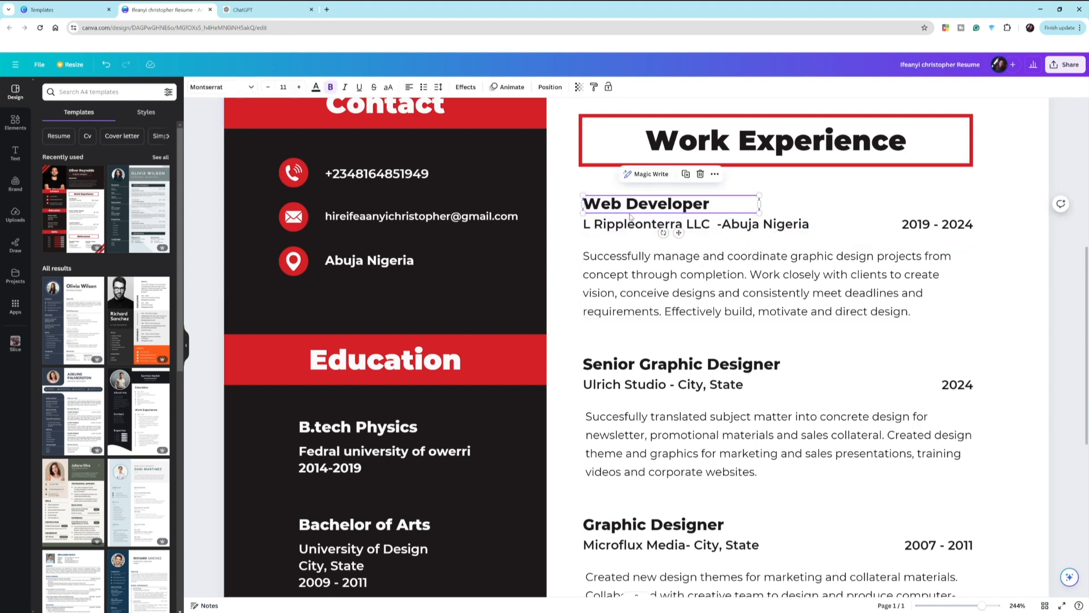
pyautogui.click(627, 205)
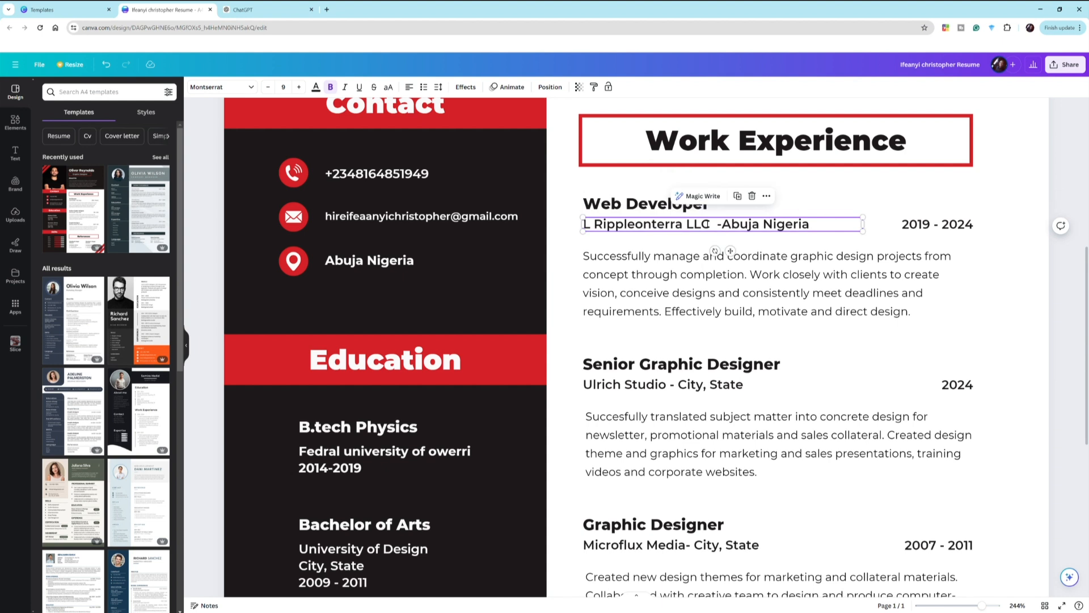
pyautogui.click(636, 233)
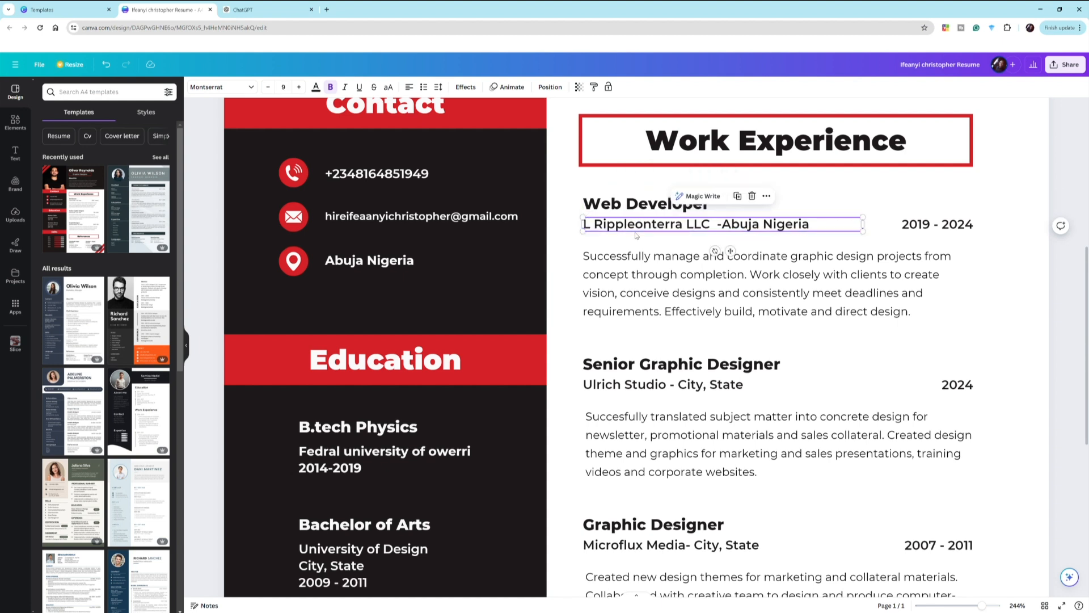
pyautogui.click(667, 302)
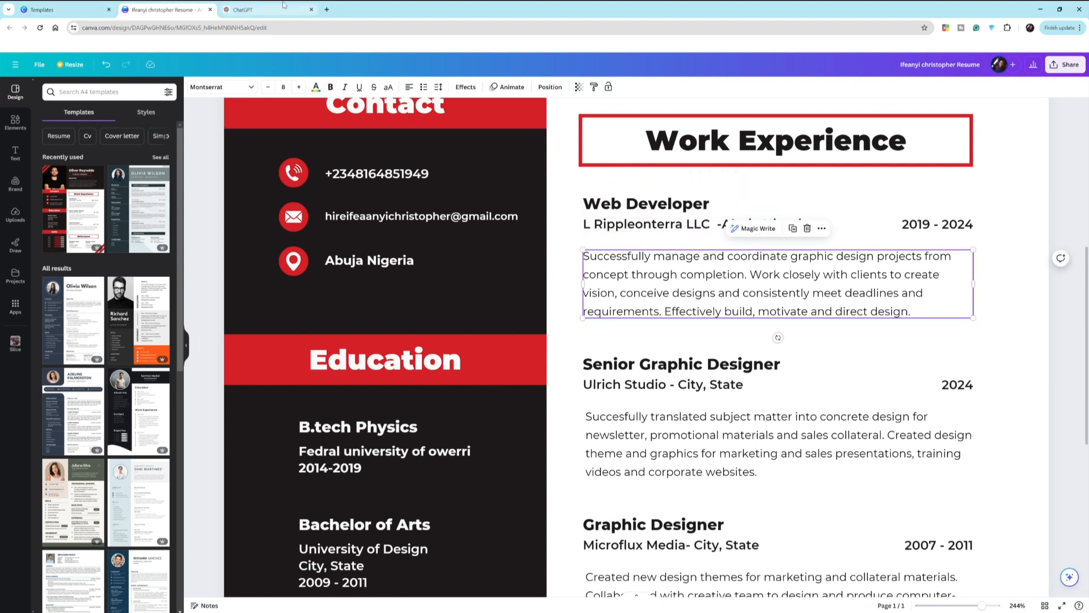
pyautogui.click(283, 7)
pyautogui.moveTo(760, 477); pyautogui.dragTo(475, 430)
pyautogui.hotkey('ctrl', 'c')
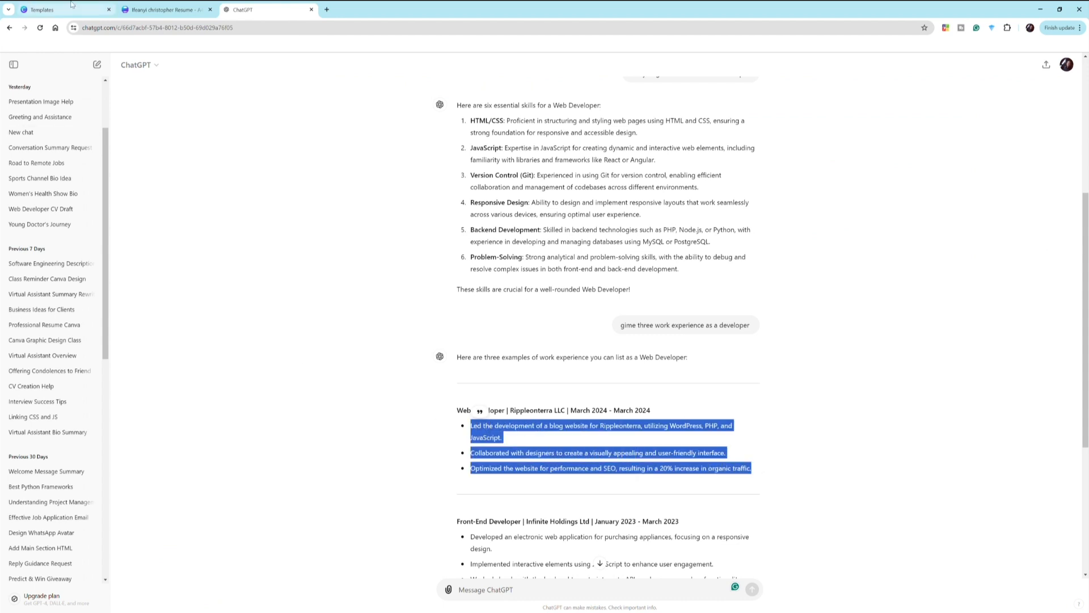
pyautogui.click(165, 10)
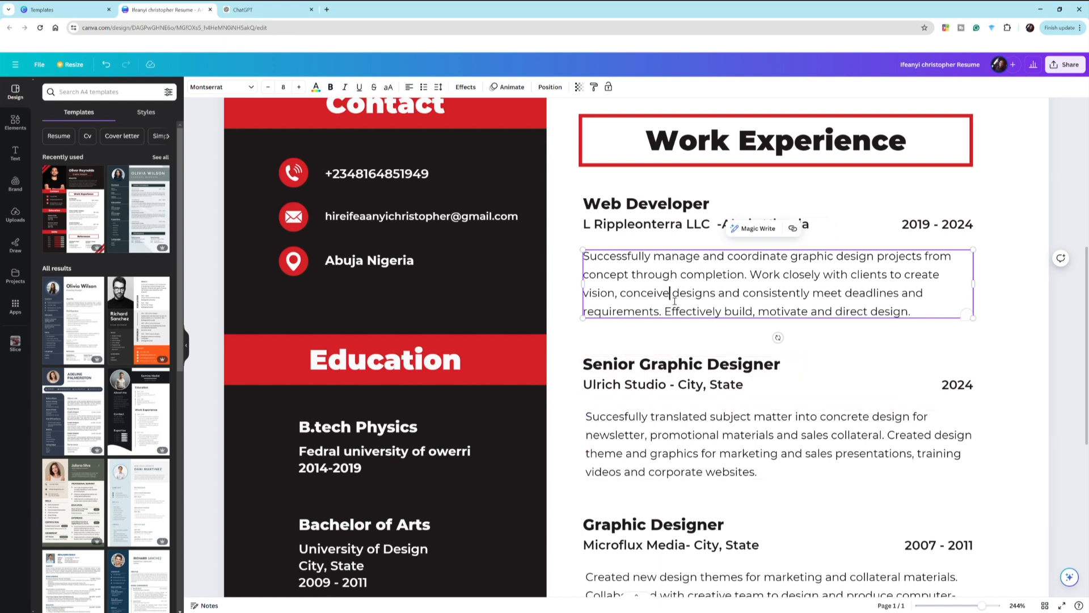
# - Paste the three bullet points over the Web Developer description and shrink its box to fit
pyautogui.click(675, 283)
pyautogui.hotkey('ctrl', 'a')
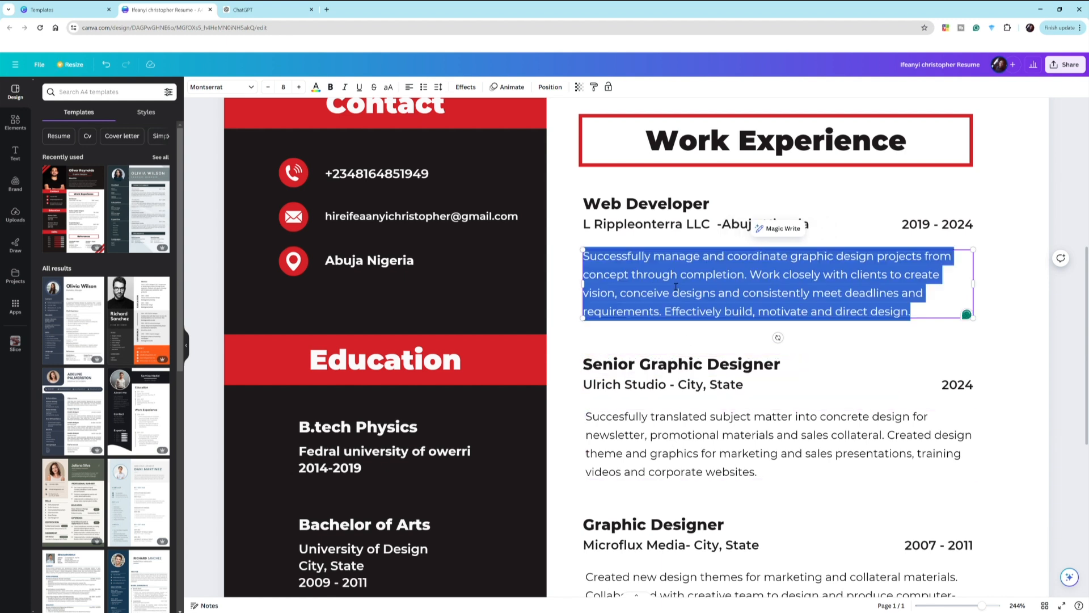
pyautogui.hotkey('ctrl', 'v')
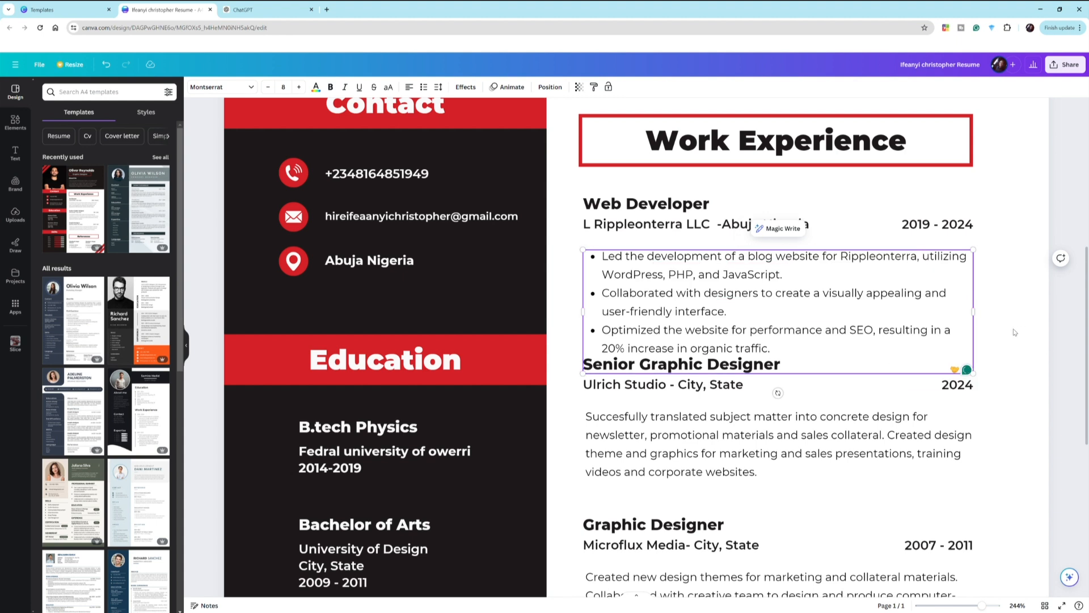
pyautogui.click(1036, 401)
pyautogui.click(835, 339)
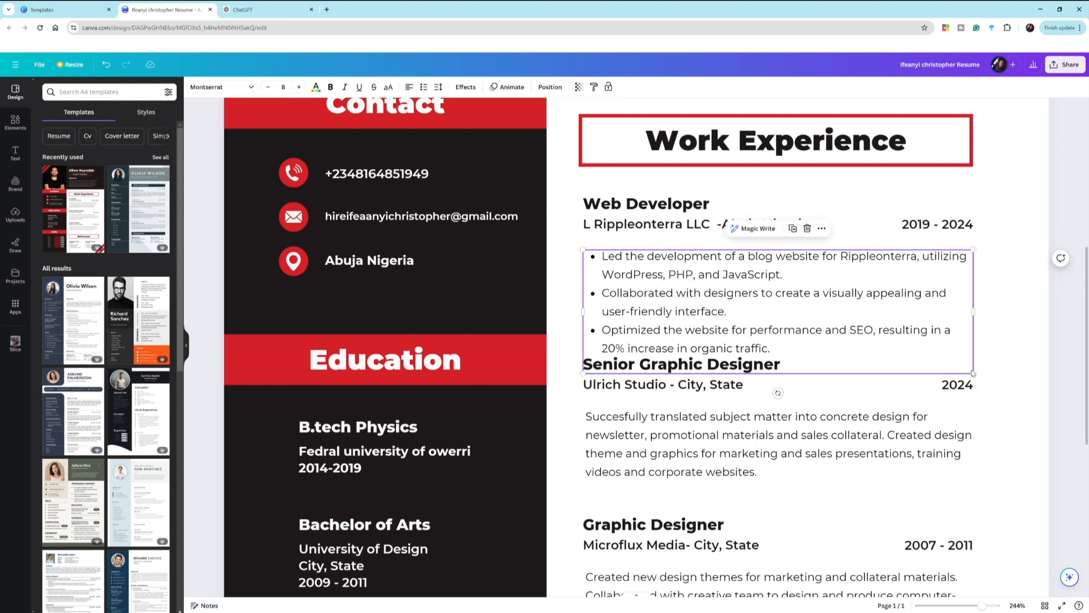
pyautogui.moveTo(976, 377); pyautogui.dragTo(951, 370)
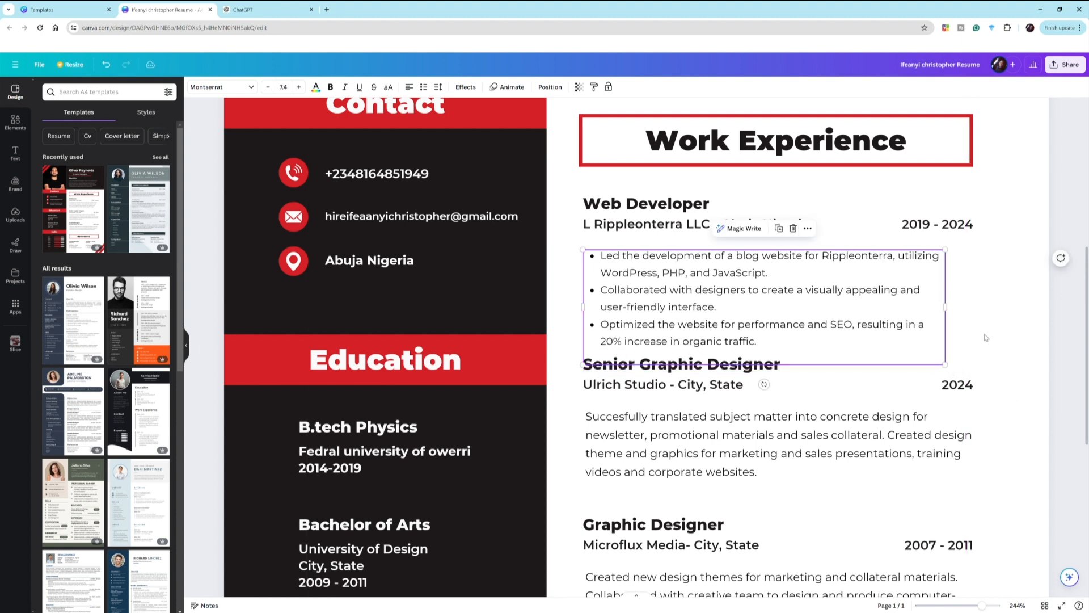
pyautogui.click(986, 337)
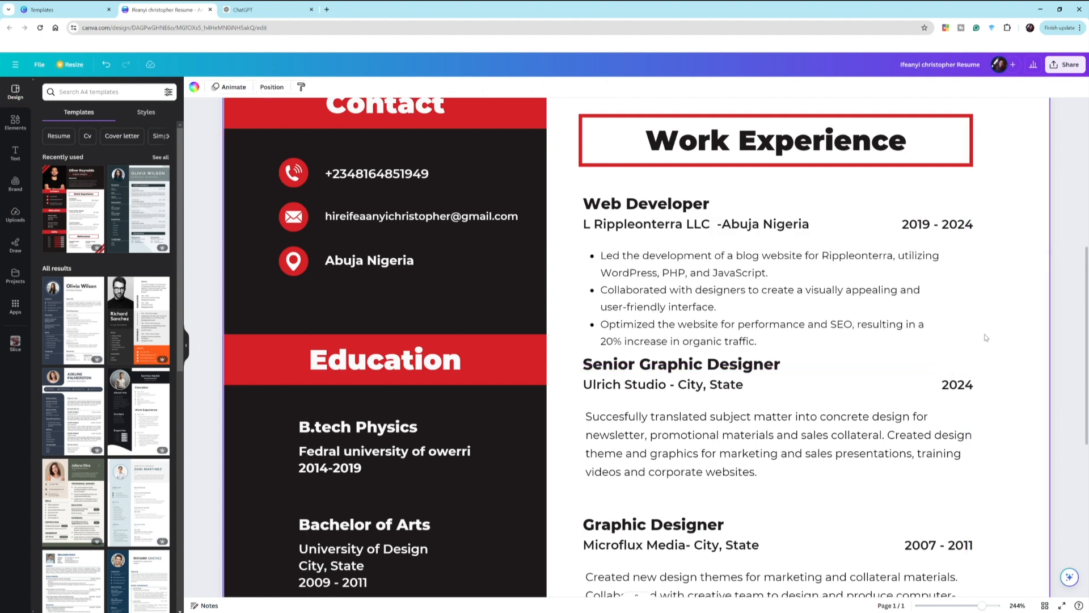
# - Select the Senior Graphic Designer heading and its Ulrich Studio - City, State line
pyautogui.click(690, 282)
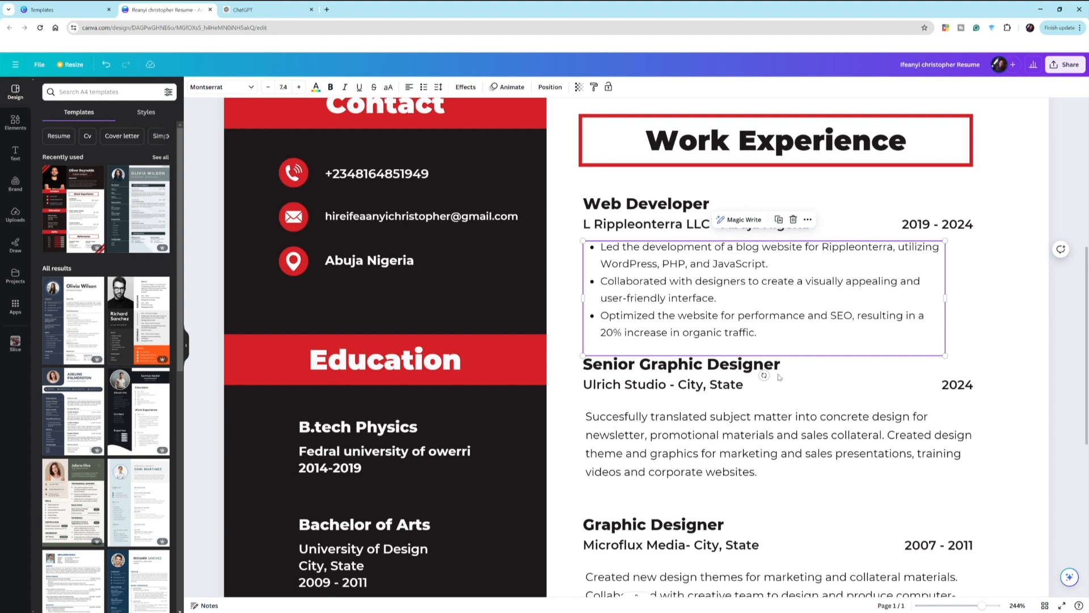
pyautogui.click(685, 383)
pyautogui.click(660, 366)
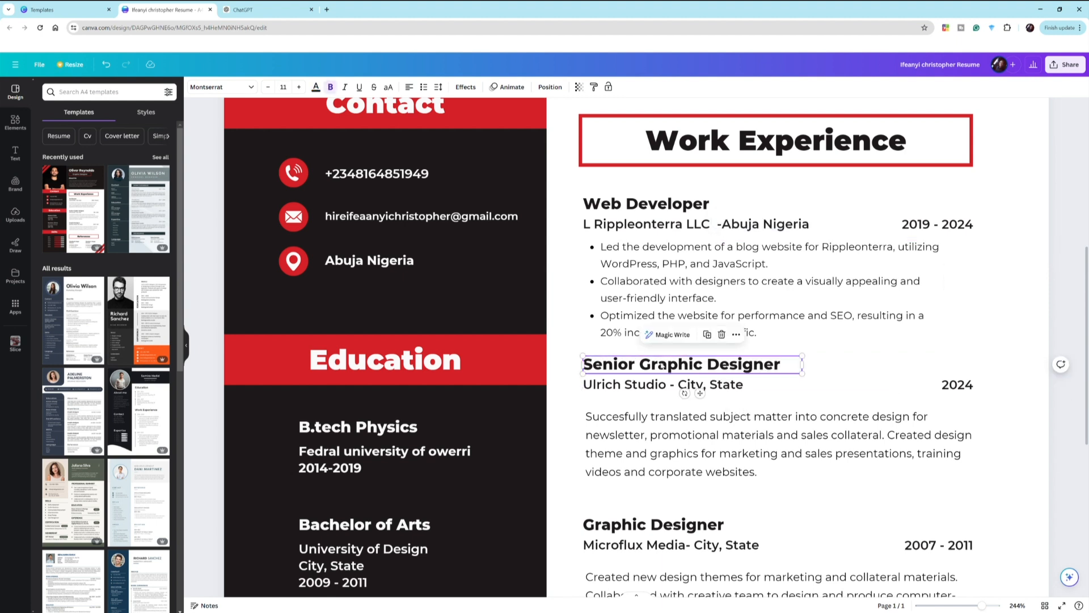
pyautogui.scroll(-2, 622, 284)
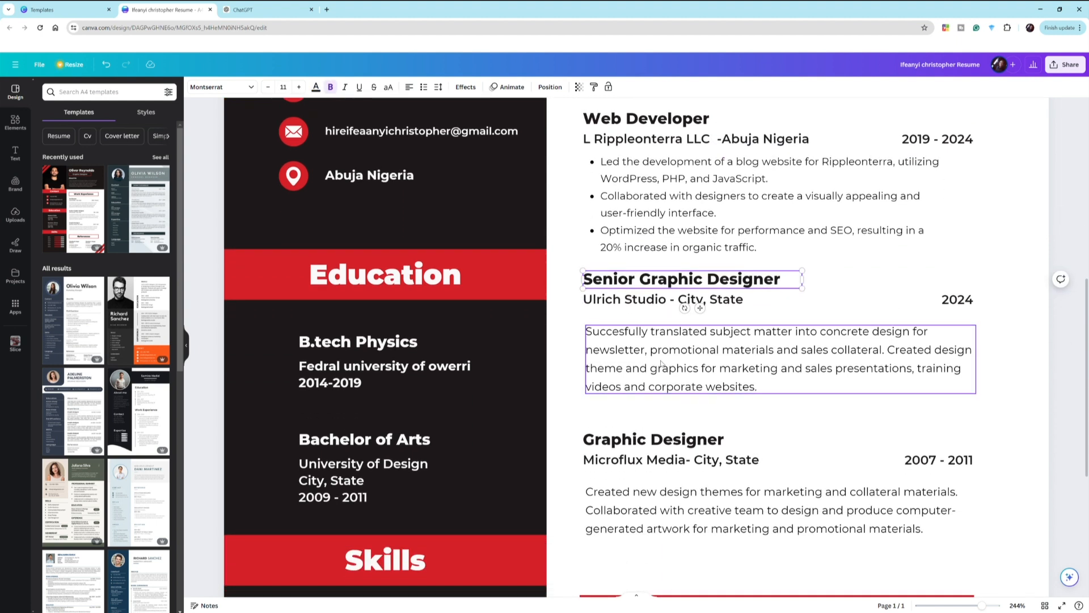
pyautogui.doubleClick(620, 279)
pyautogui.click(681, 299)
# - Delete the left reference's Director title, Company Name and contact details
pyautogui.scroll(-1, 665, 429)
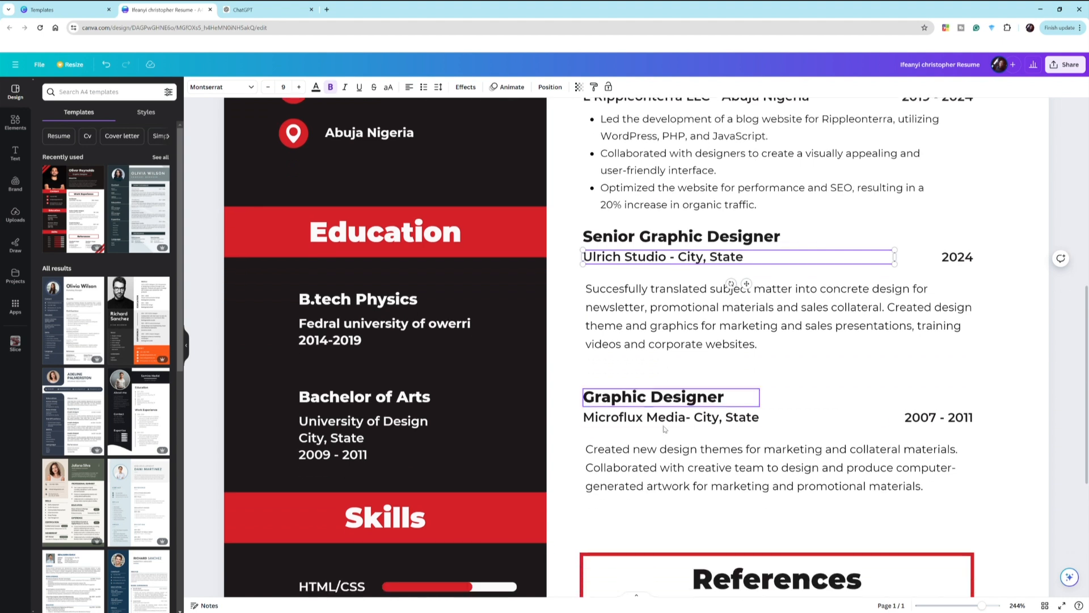
pyautogui.click(665, 431)
pyautogui.moveTo(973, 608); pyautogui.dragTo(969, 607)
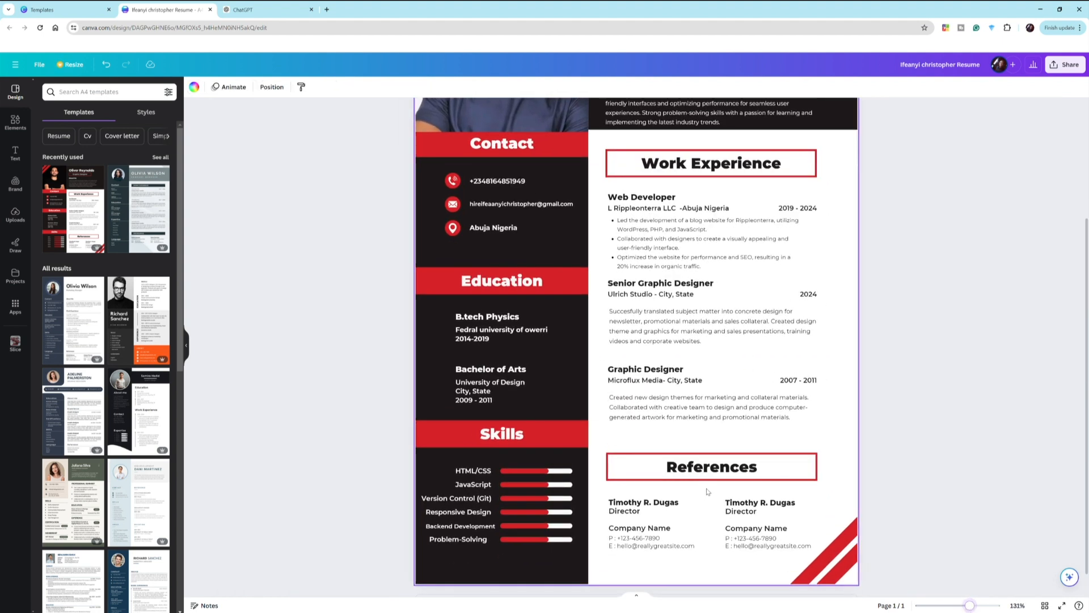
pyautogui.click(704, 468)
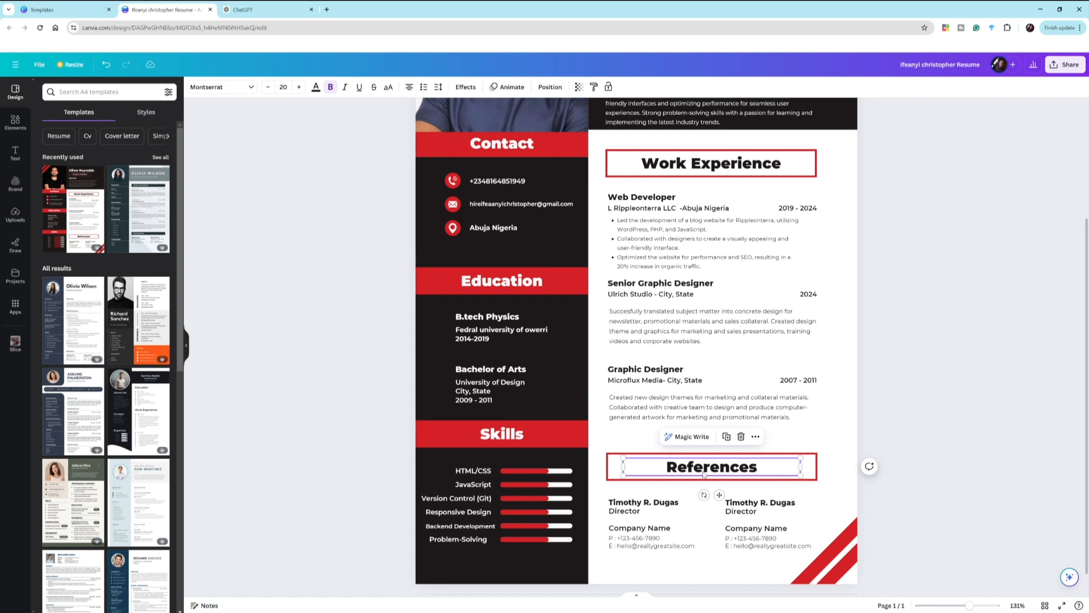
pyautogui.click(677, 507)
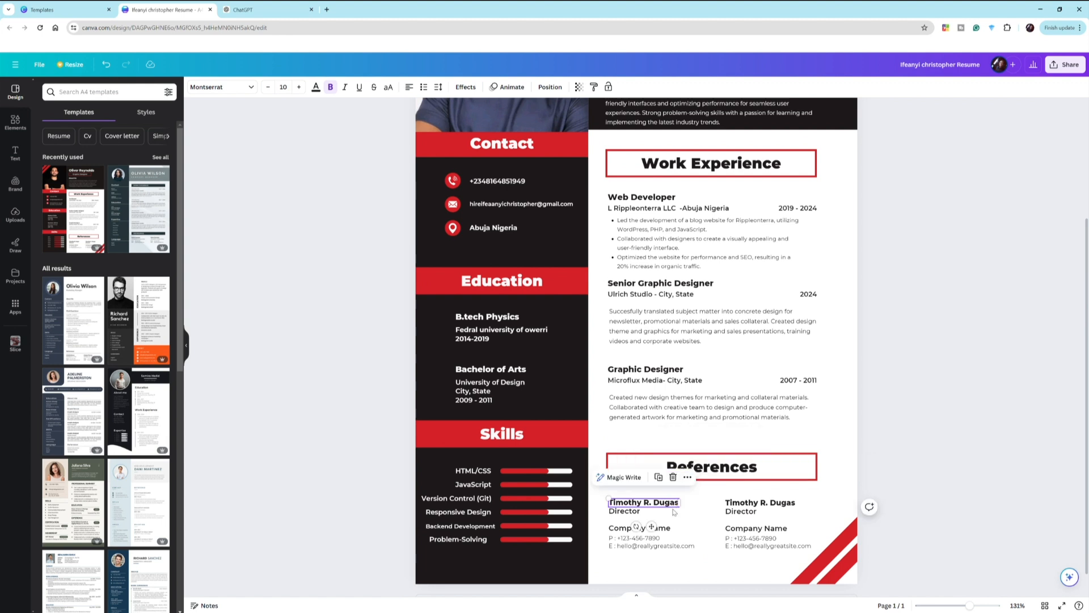
pyautogui.click(634, 511)
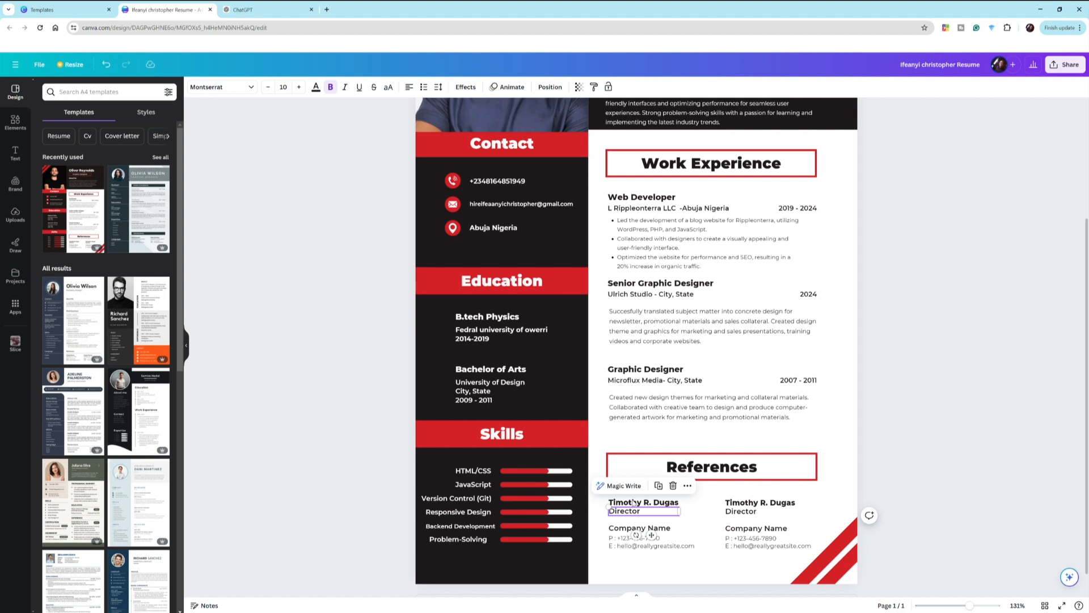
pyautogui.press('Delete')
pyautogui.click(628, 529)
pyautogui.press('Delete')
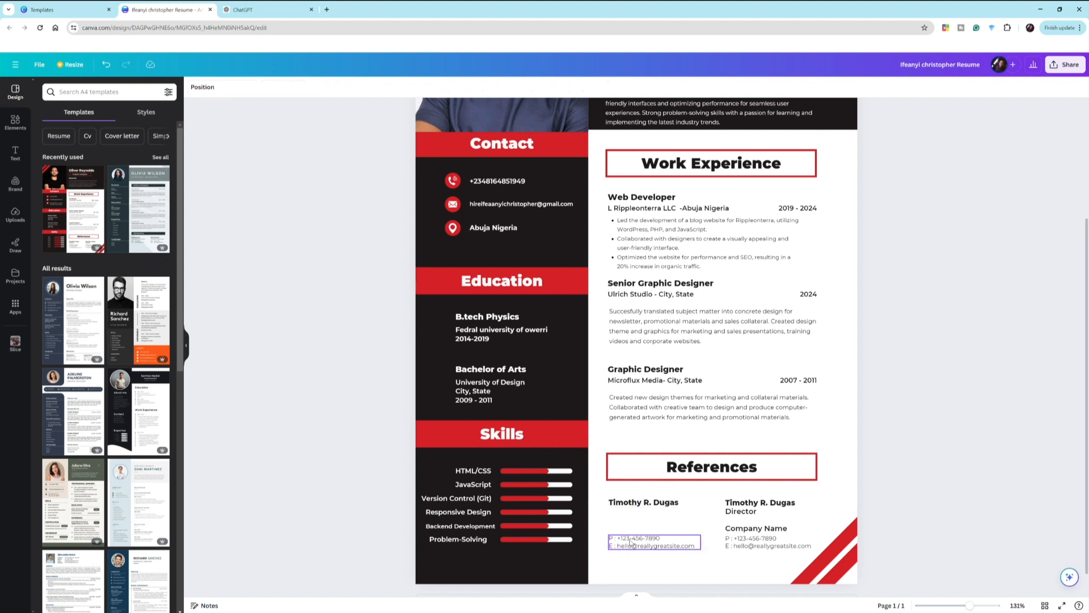
pyautogui.click(631, 541)
pyautogui.press('Delete')
# - Delete the right reference's contact details, Company Name, Director title and name
pyautogui.click(754, 542)
pyautogui.press('Delete')
pyautogui.click(747, 530)
pyautogui.press('Delete')
pyautogui.click(746, 510)
pyautogui.press('Delete')
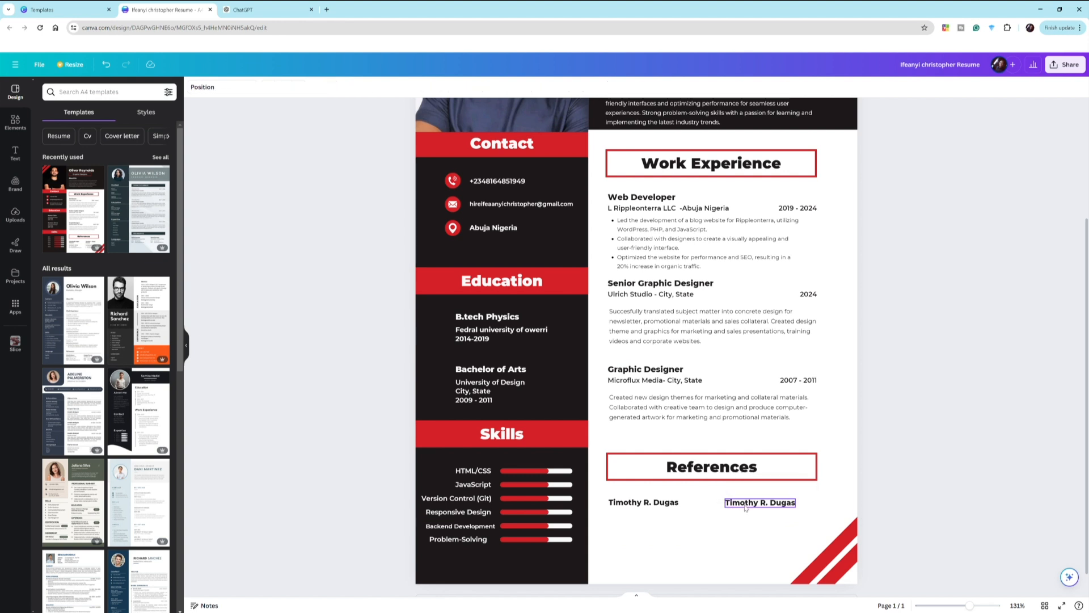
pyautogui.click(747, 506)
pyautogui.press('Delete')
# - Retype the remaining reference name as 'On Request' and centre it under References
pyautogui.click(639, 506)
pyautogui.click(639, 508)
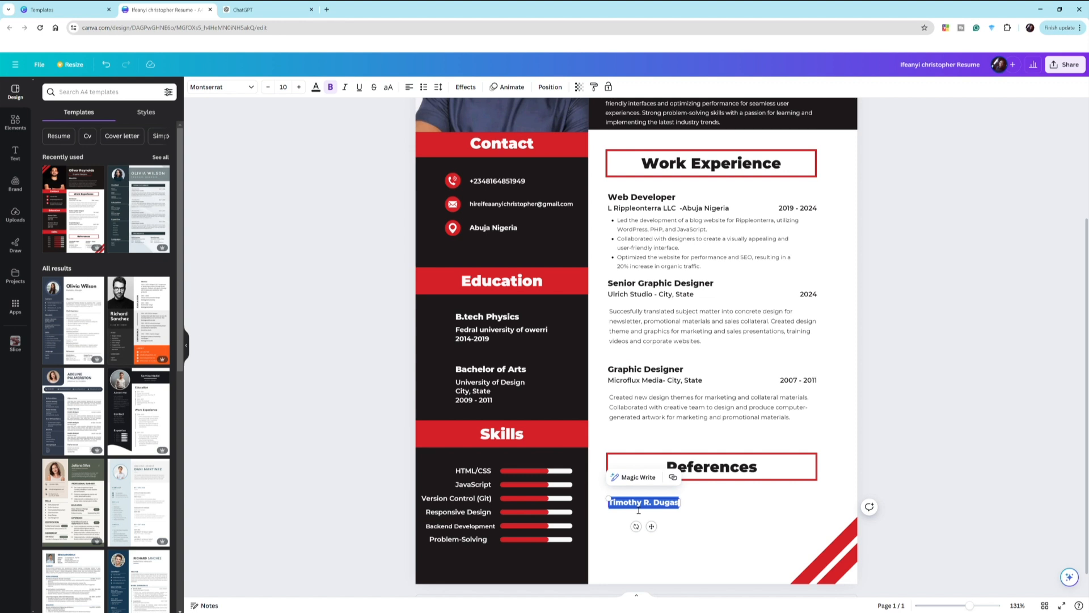
pyautogui.write('On')
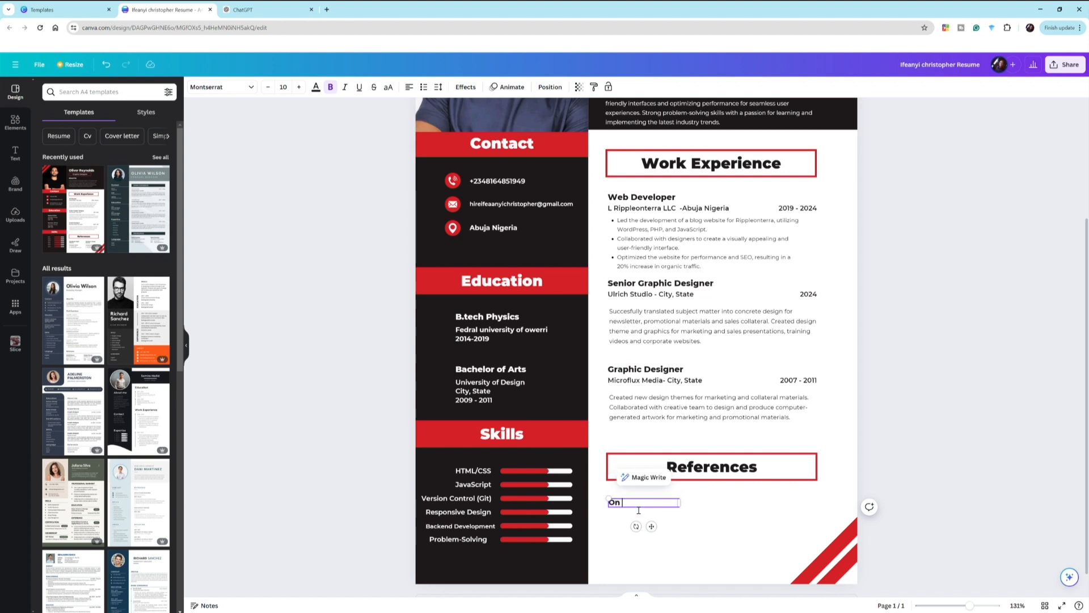
pyautogui.write(' R')
pyautogui.click(671, 512)
pyautogui.click(668, 503)
pyautogui.moveTo(680, 506); pyautogui.dragTo(740, 500)
pyautogui.click(715, 548)
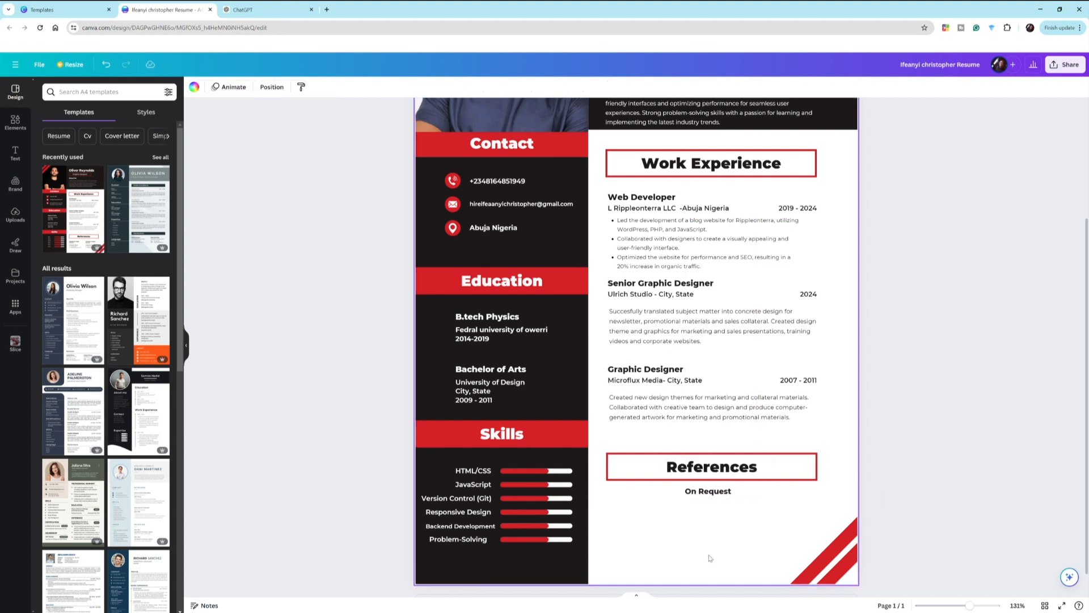
pyautogui.scroll(3, 712, 553)
pyautogui.scroll(-4, 708, 558)
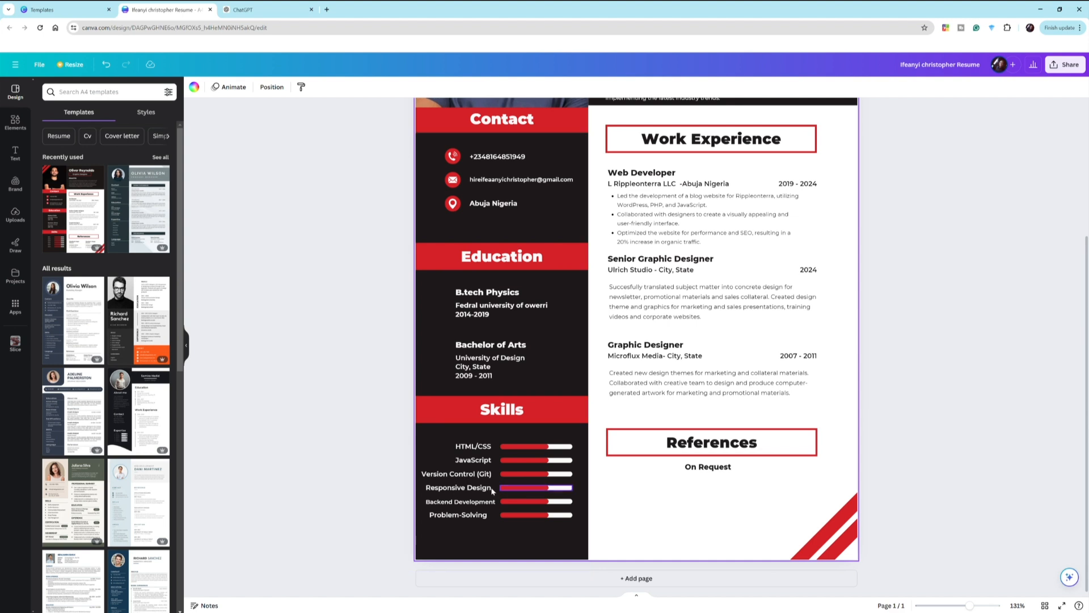
pyautogui.click(473, 448)
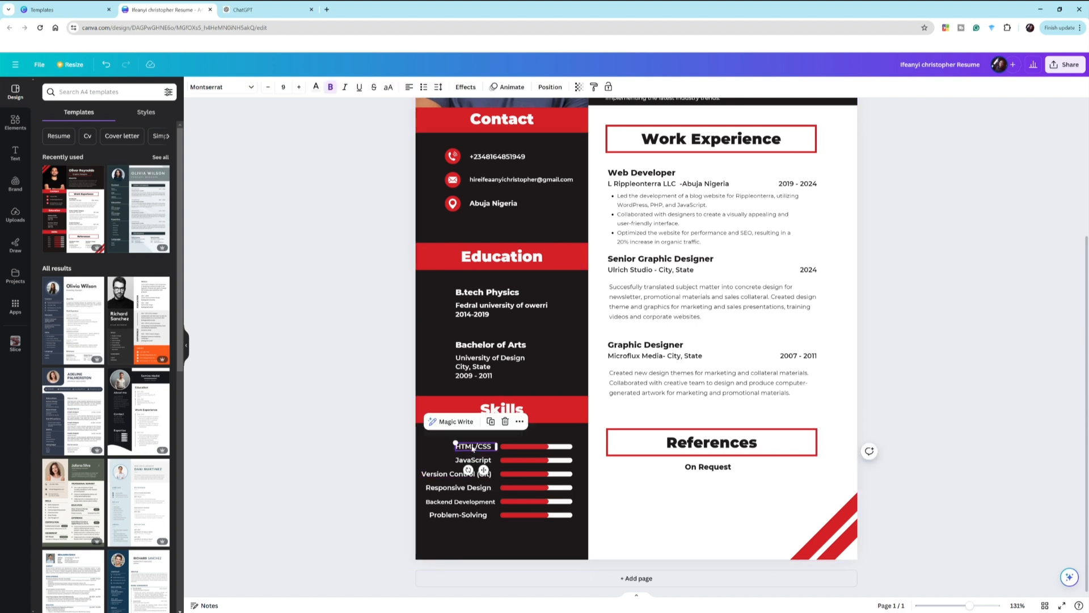
pyautogui.press('Escape')
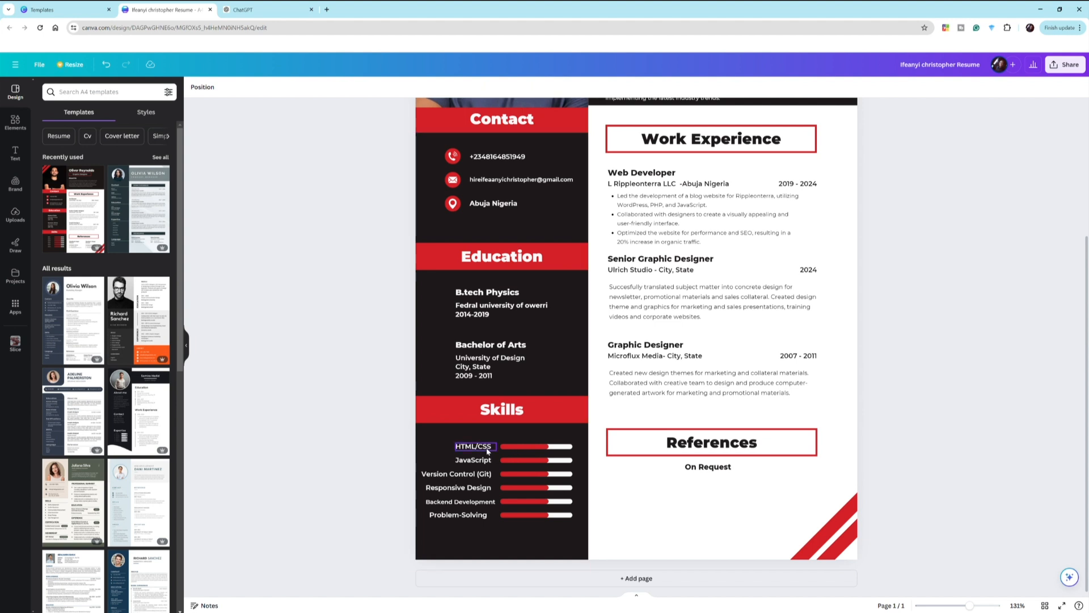
pyautogui.click(486, 451)
pyautogui.click(482, 463)
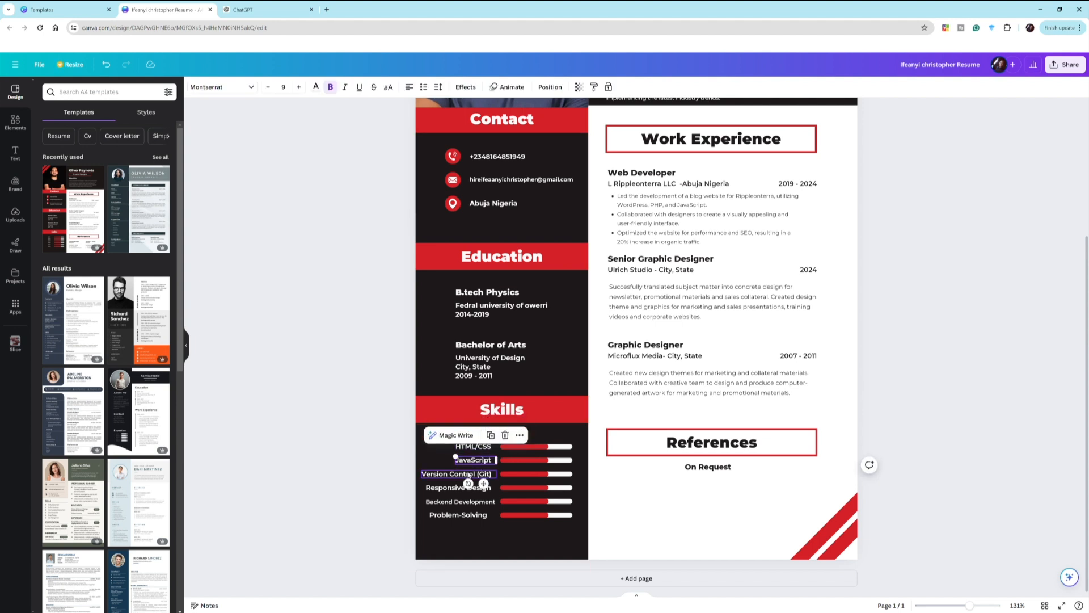
pyautogui.click(468, 475)
pyautogui.press('Escape')
pyautogui.click(317, 445)
pyautogui.moveTo(347, 434); pyautogui.dragTo(553, 525)
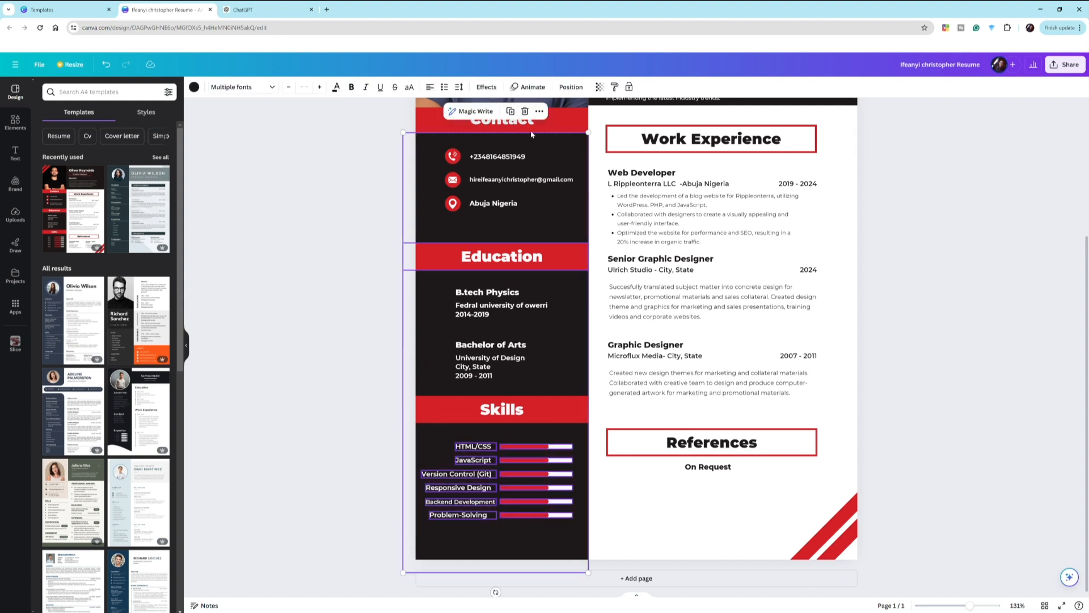
pyautogui.click(512, 112)
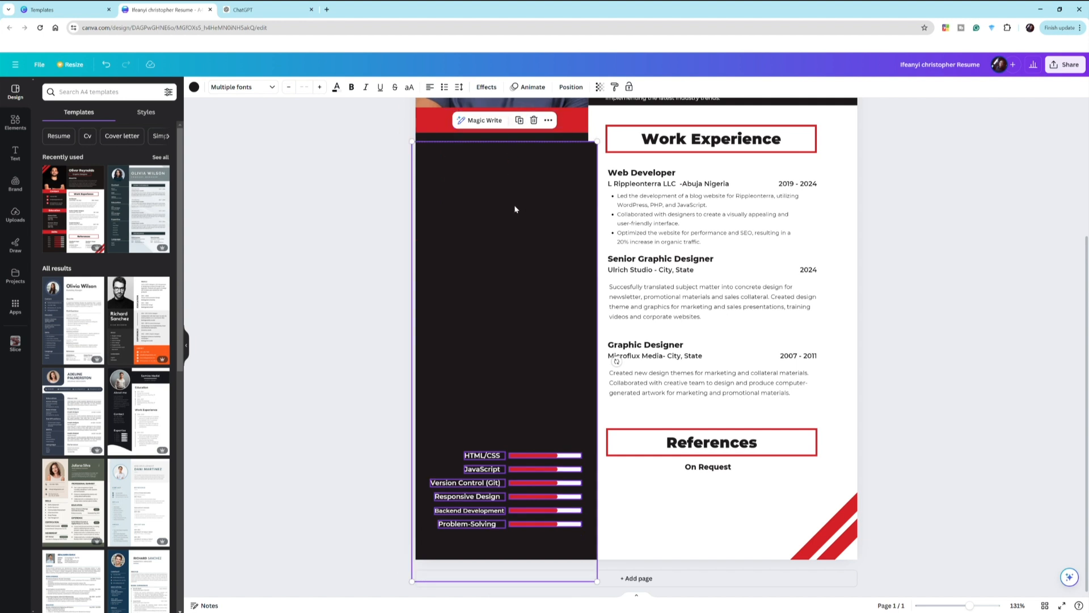
pyautogui.hotkey('ctrl', 'z')
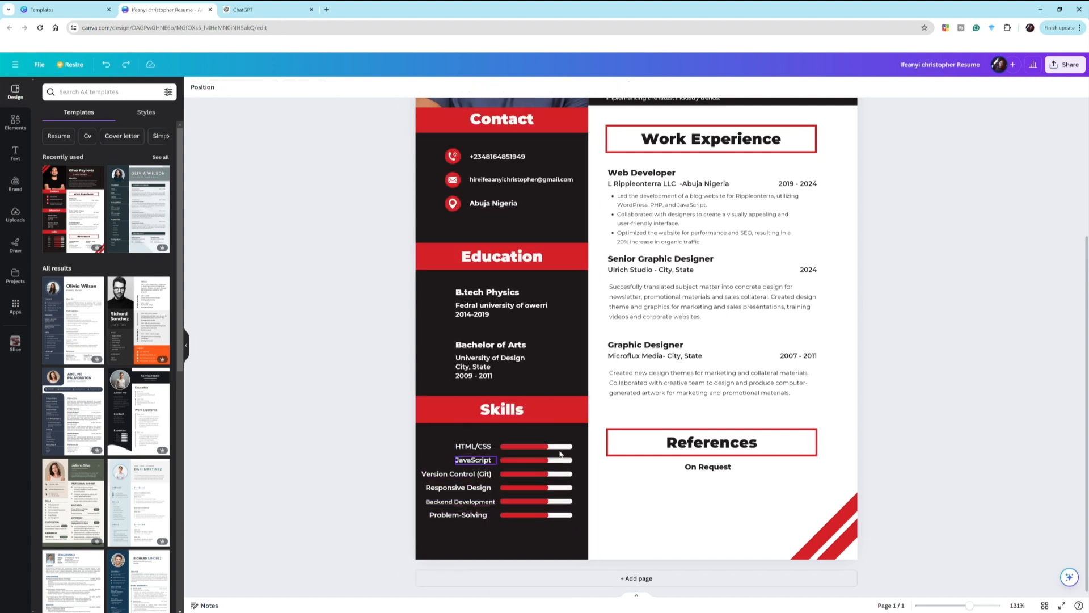
pyautogui.click(573, 540)
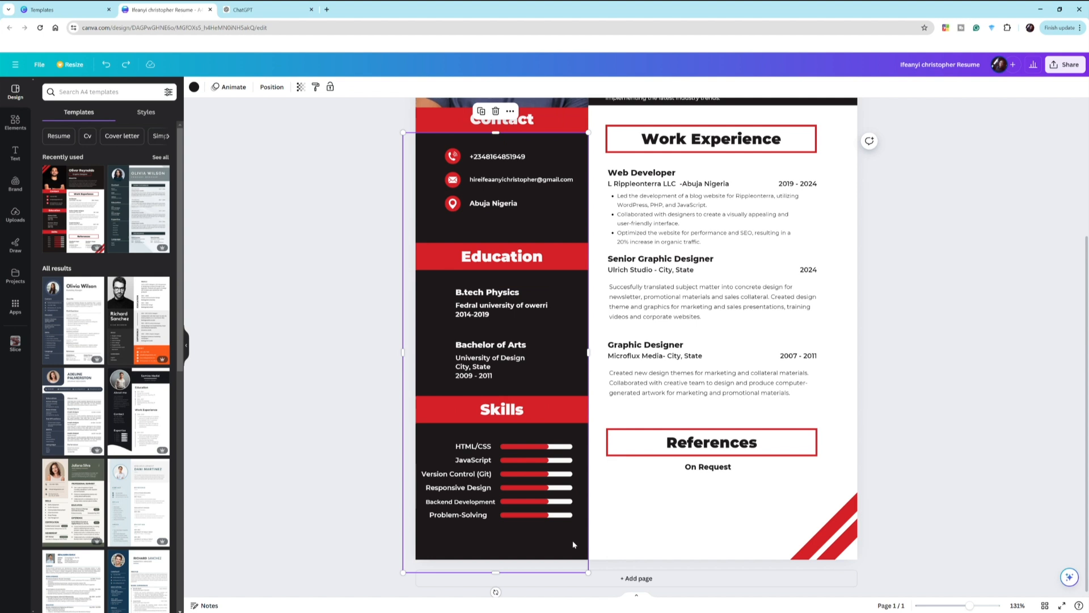
pyautogui.click(389, 480)
pyautogui.moveTo(494, 514); pyautogui.dragTo(493, 506)
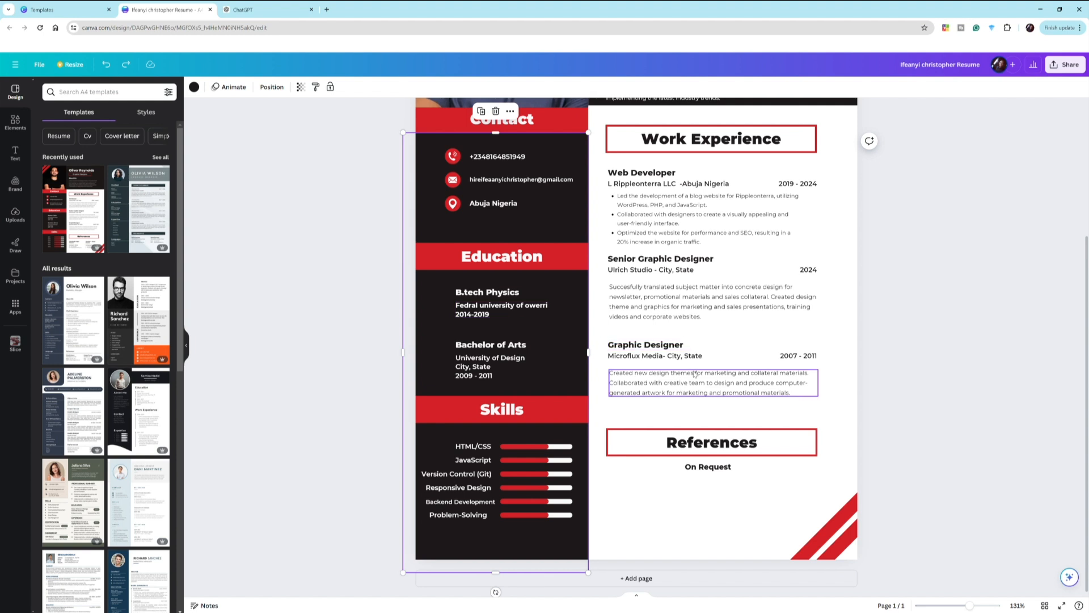
# - Duplicate the References heading, frame and On Request text, placing the copy below the original
pyautogui.click(663, 346)
pyautogui.click(670, 451)
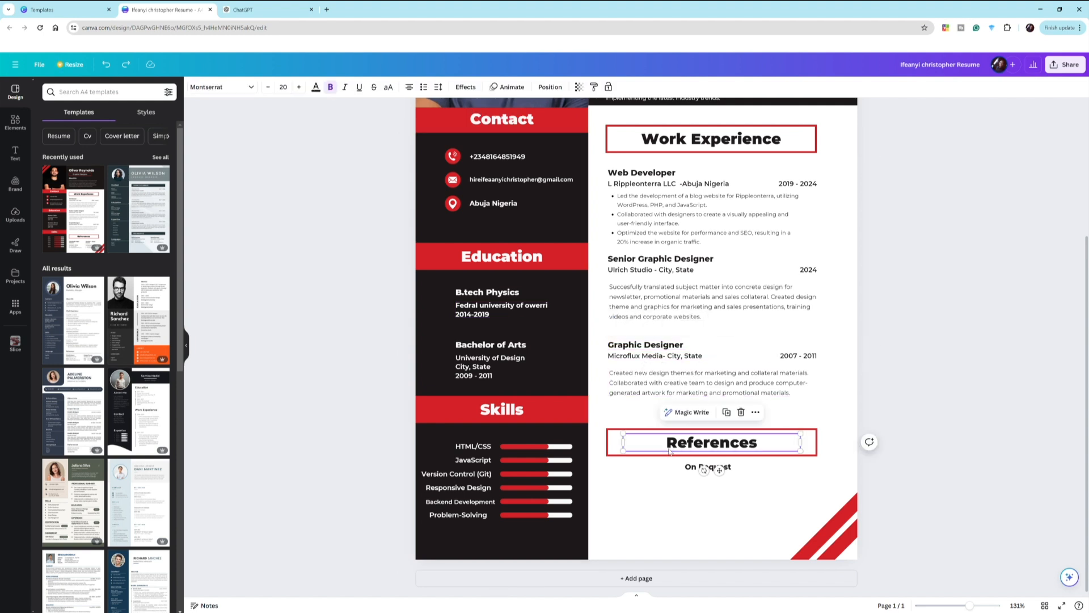
pyautogui.click(627, 453)
pyautogui.click(623, 453)
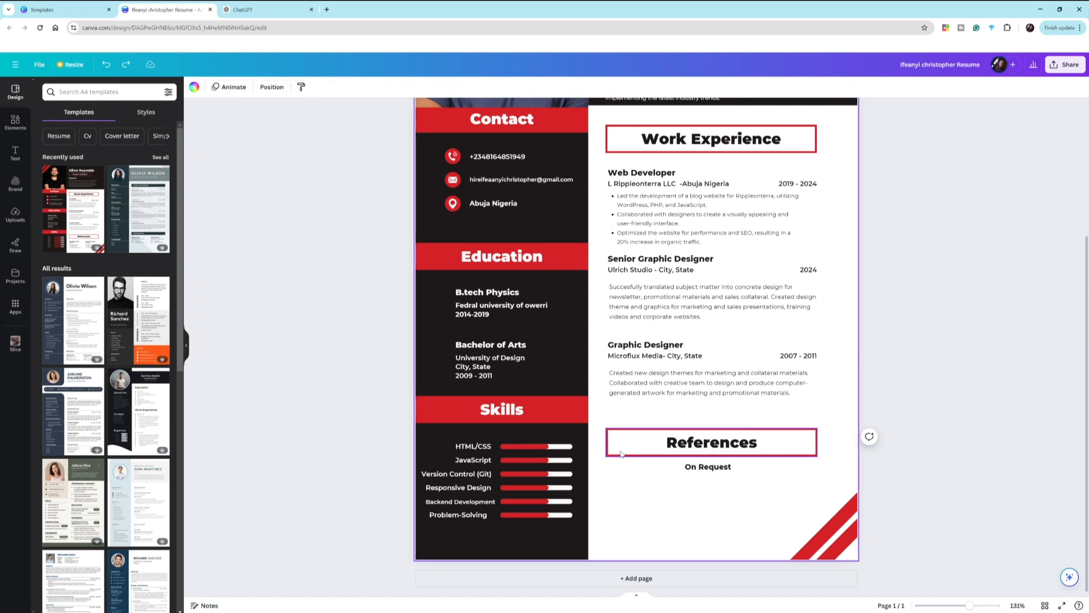
pyautogui.click(641, 447)
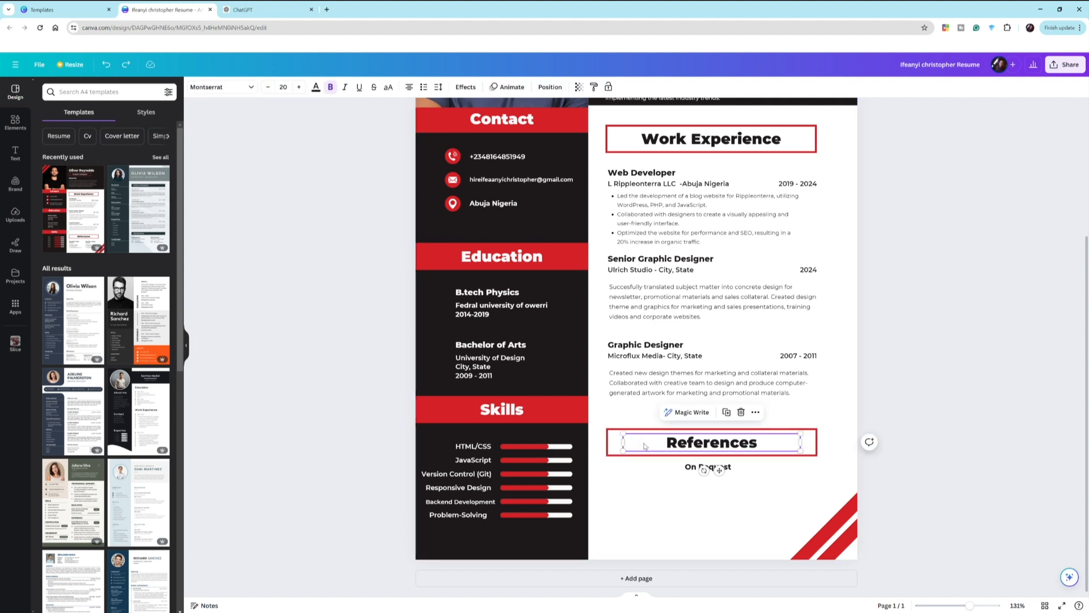
pyautogui.click(616, 449)
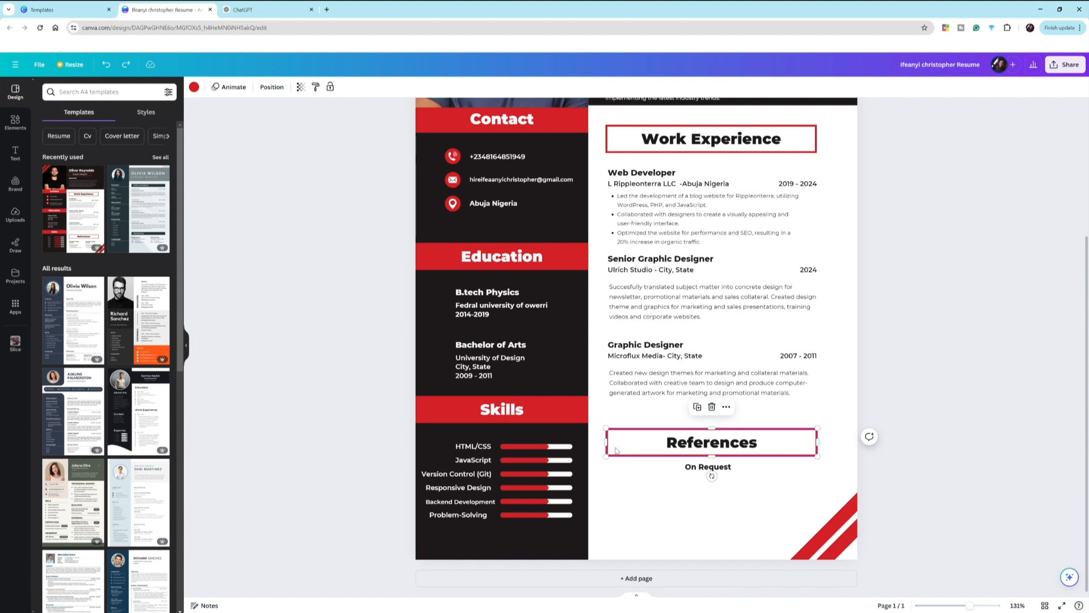
pyautogui.click(699, 451)
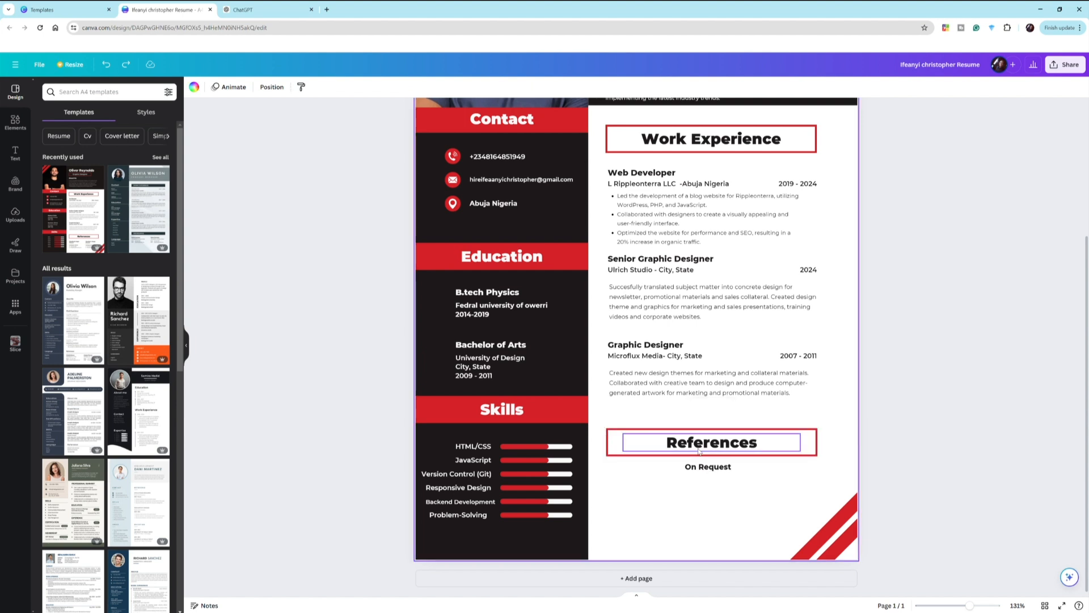
pyautogui.click(699, 451)
pyautogui.moveTo(964, 492); pyautogui.dragTo(691, 440)
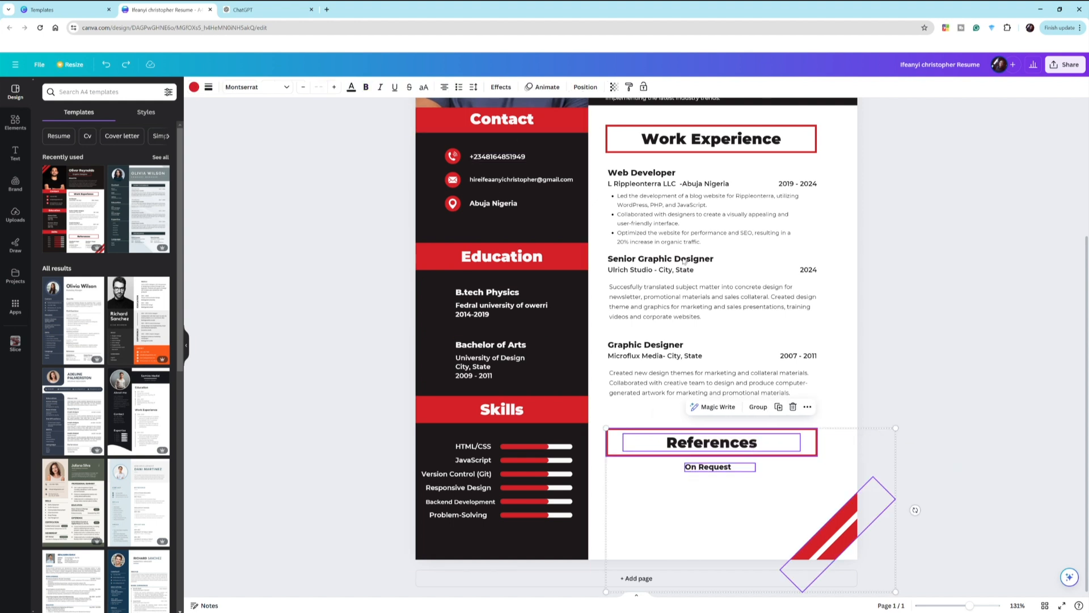
pyautogui.click(778, 408)
pyautogui.moveTo(710, 463); pyautogui.dragTo(700, 507)
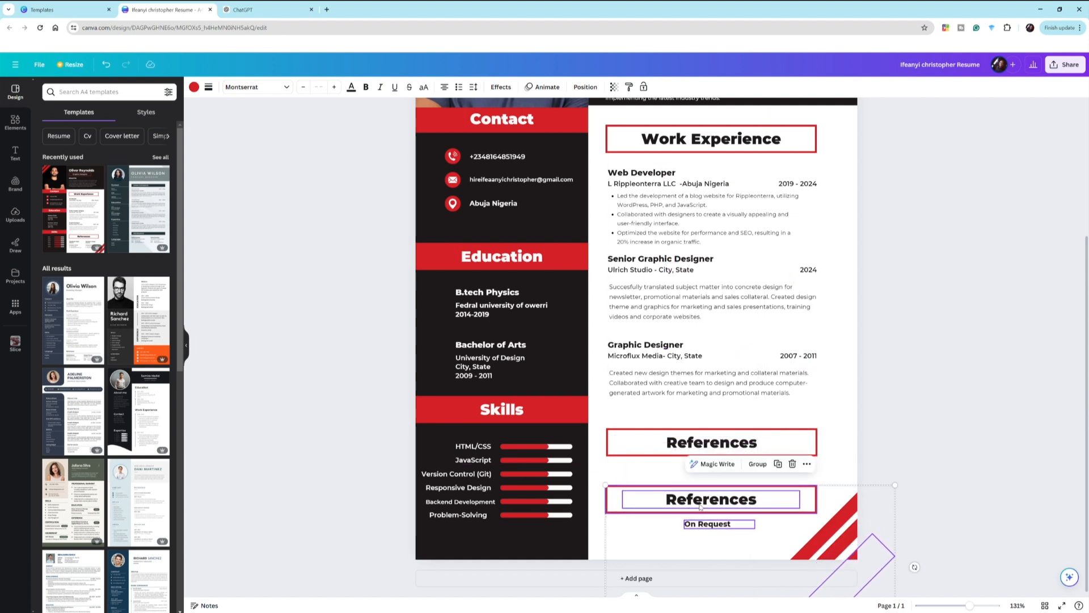
pyautogui.click(917, 472)
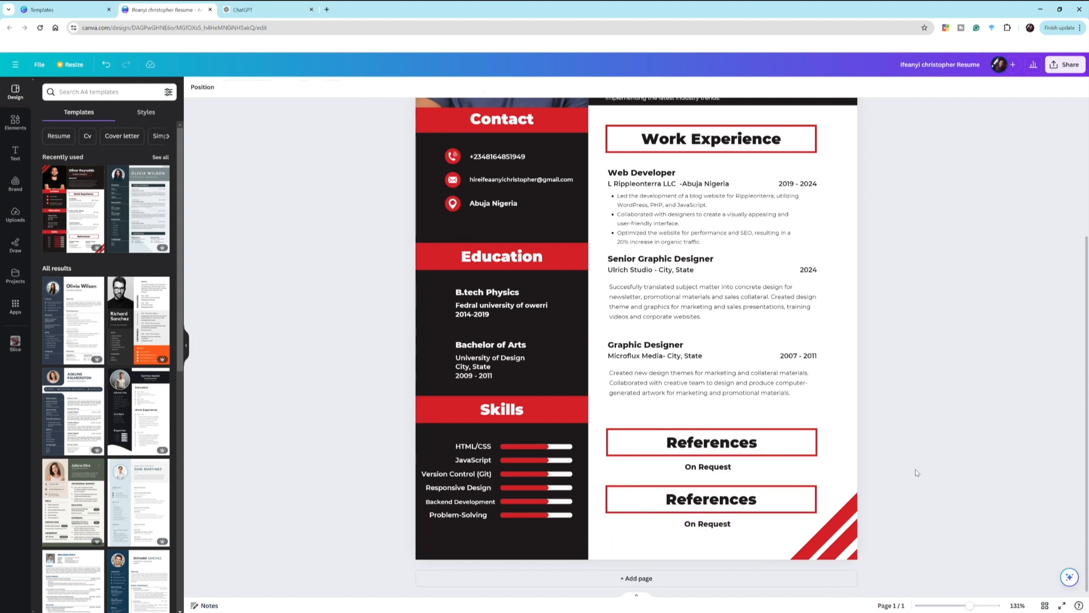
pyautogui.click(611, 498)
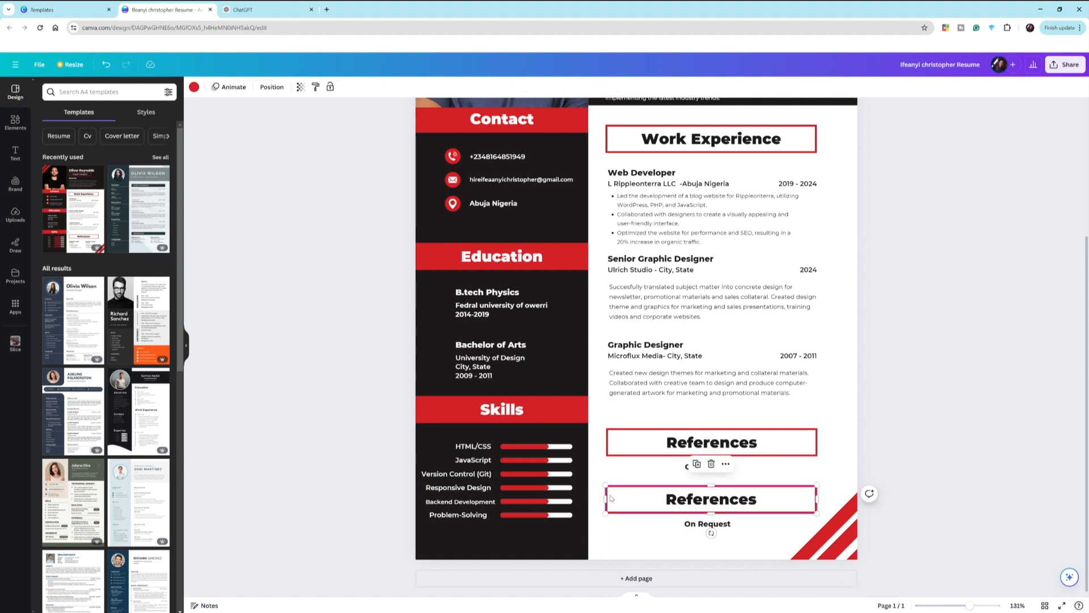
# - Retitle the copied heading 'Hobbies' and replace On Request with Reading, Coding and Swimming
pyautogui.click(682, 498)
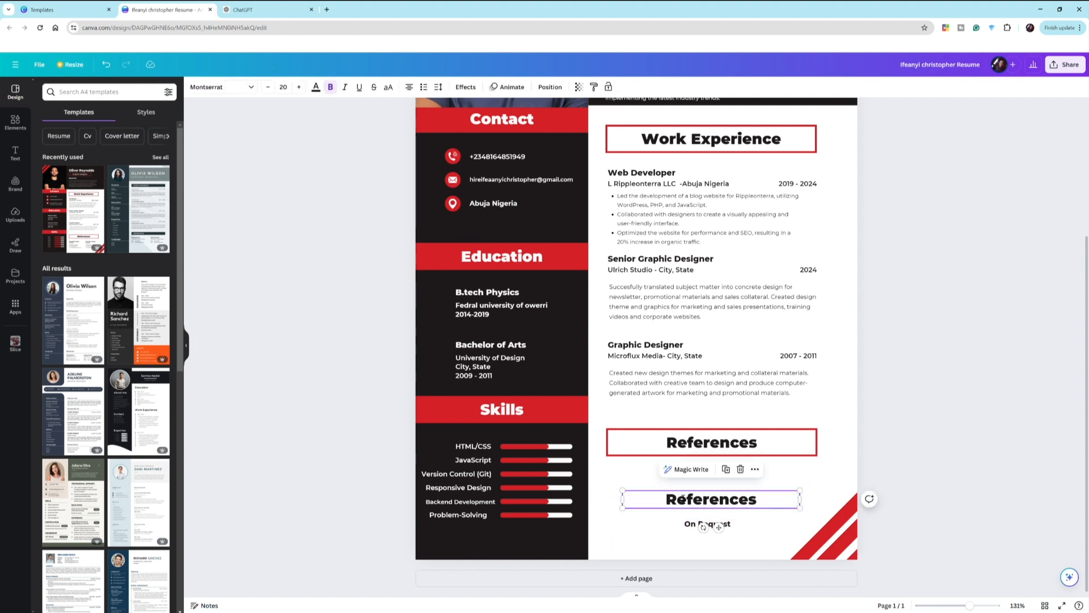
pyautogui.doubleClick(683, 498)
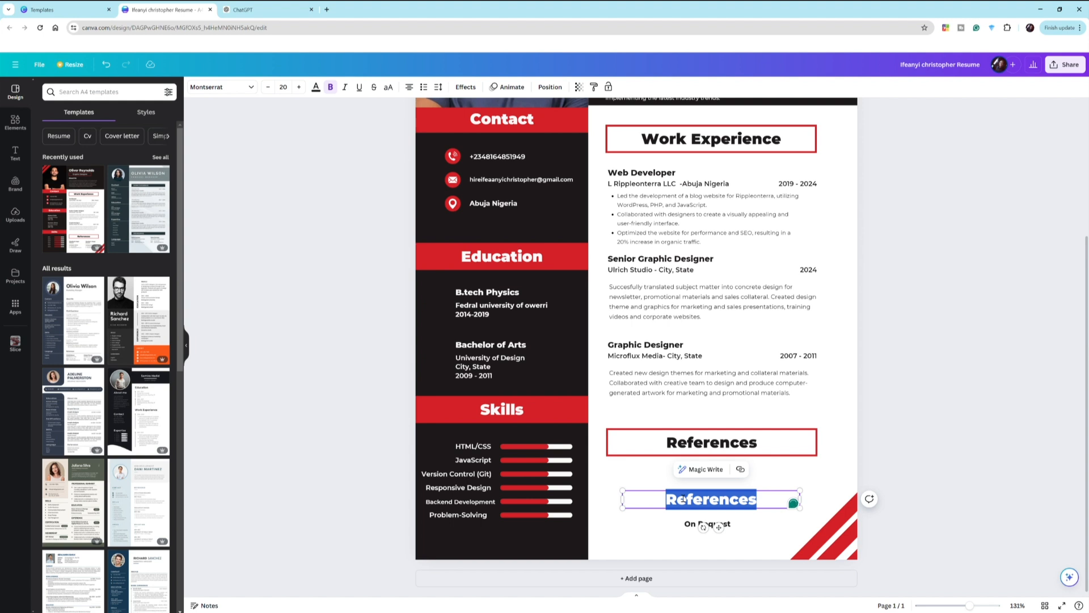
pyautogui.write('Hobbies')
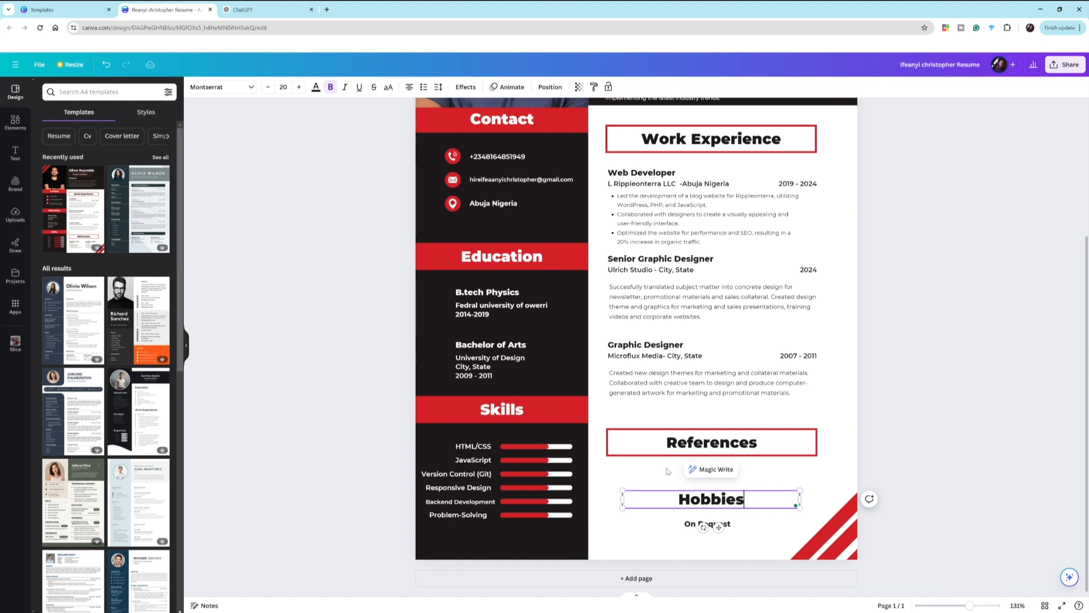
pyautogui.doubleClick(691, 526)
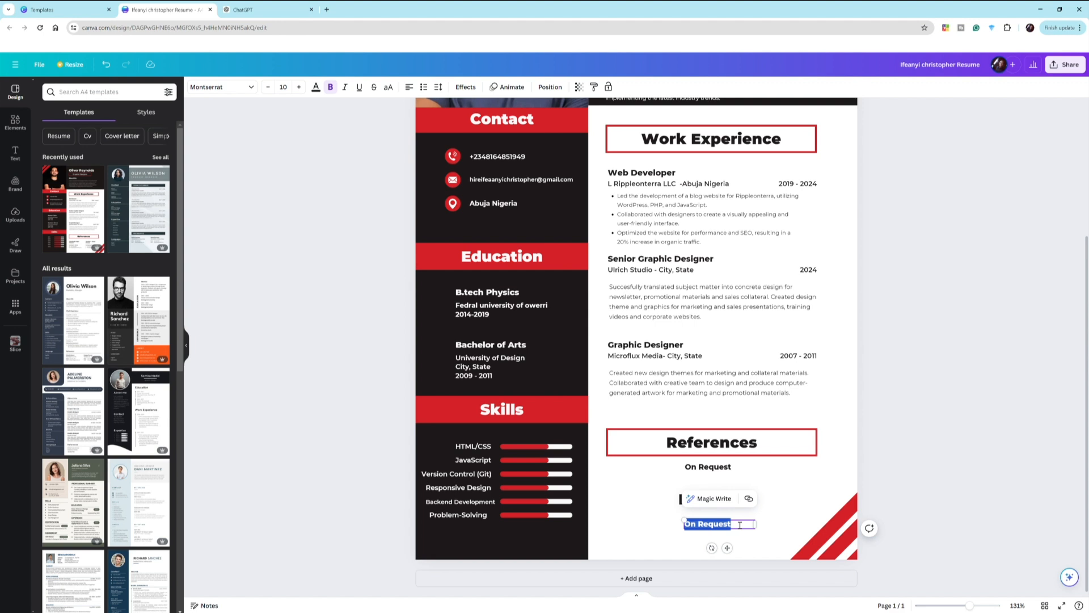
pyautogui.write('Reading')
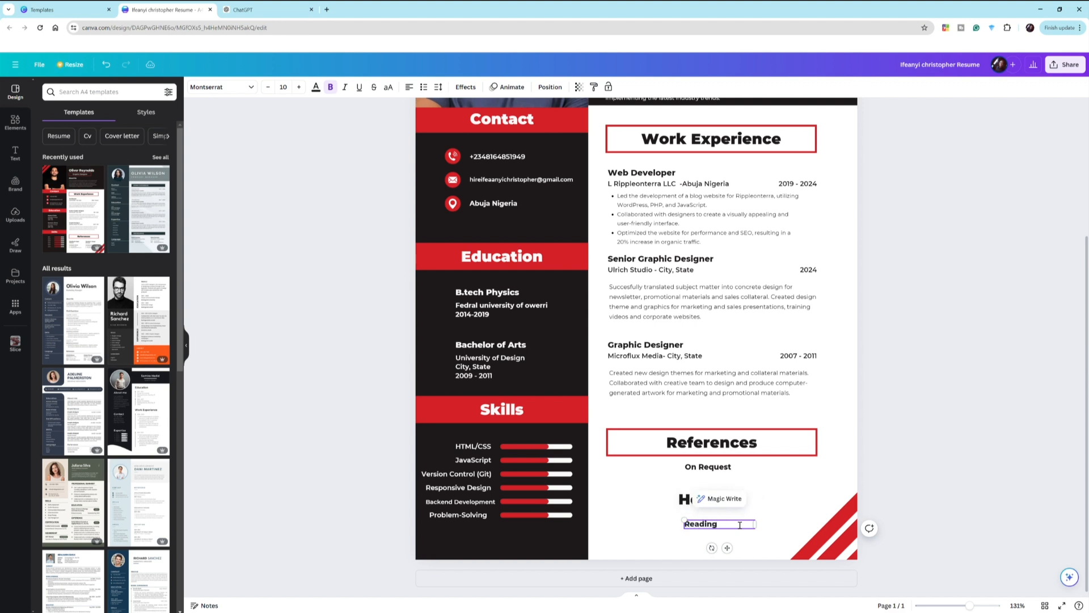
pyautogui.press('Return')
pyautogui.write('Codu')
pyautogui.press('BackSpace')
pyautogui.write('ing')
pyautogui.press('Return')
pyautogui.write('Swim')
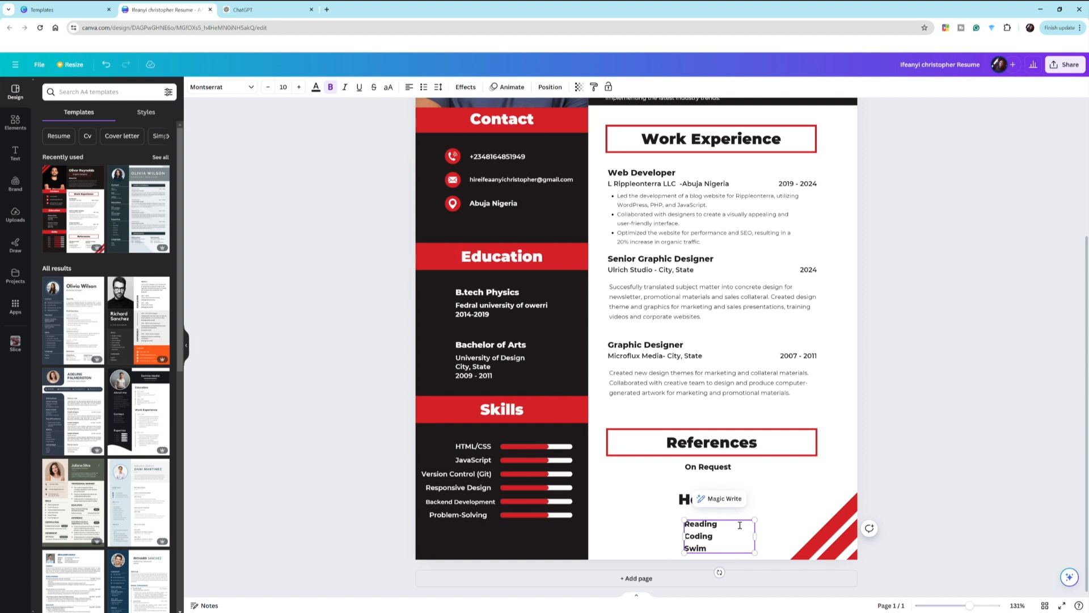
pyautogui.write('mingf')
pyautogui.press('BackSpace')
pyautogui.click(355, 516)
# - Move the Hobbies heading up toward References and enlarge the hobbies list
pyautogui.click(704, 503)
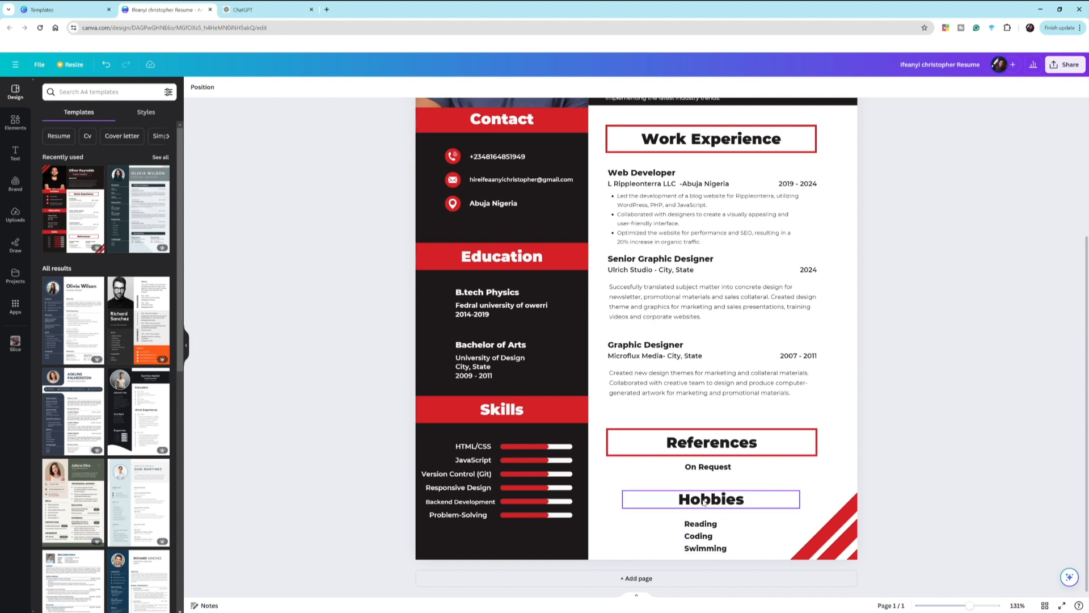
pyautogui.moveTo(704, 502); pyautogui.dragTo(704, 494)
pyautogui.click(707, 545)
pyautogui.moveTo(707, 545); pyautogui.dragTo(763, 561)
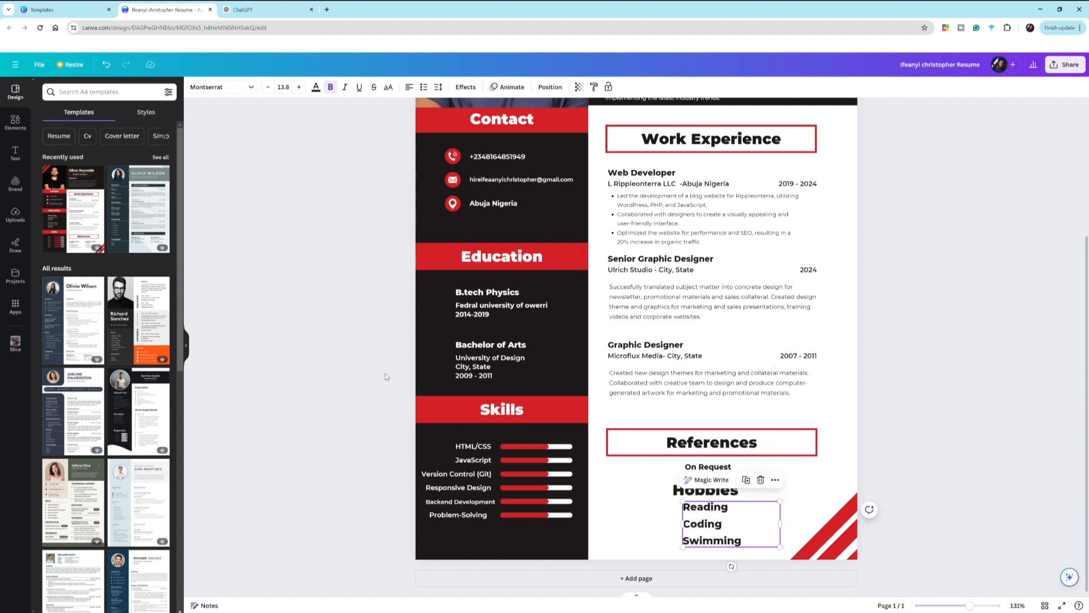
pyautogui.click(391, 377)
pyautogui.scroll(3, 622, 366)
pyautogui.scroll(2, 622, 366)
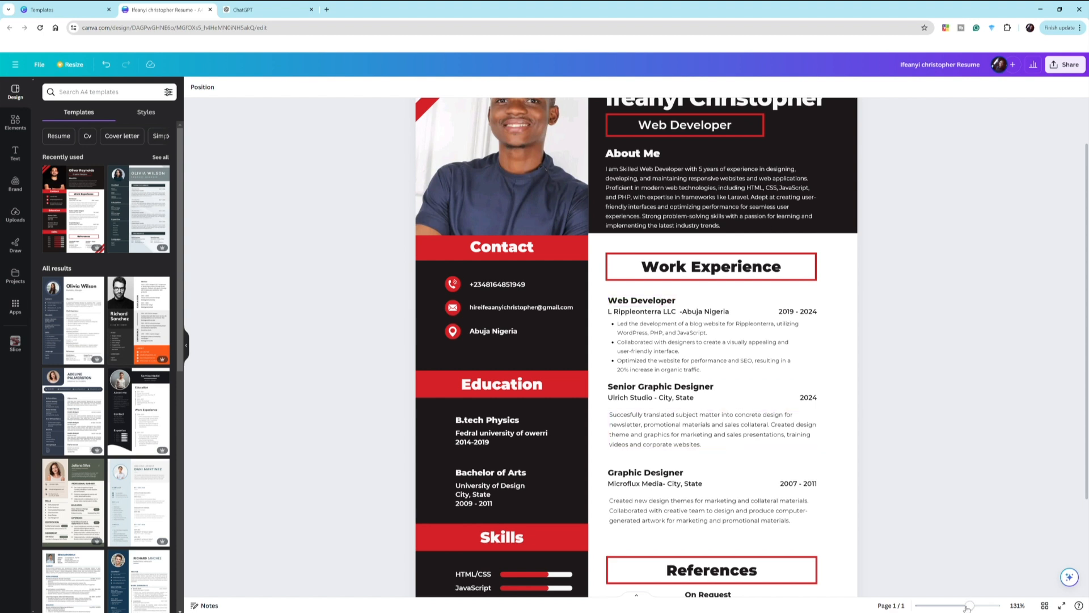
pyautogui.moveTo(968, 607); pyautogui.dragTo(964, 607)
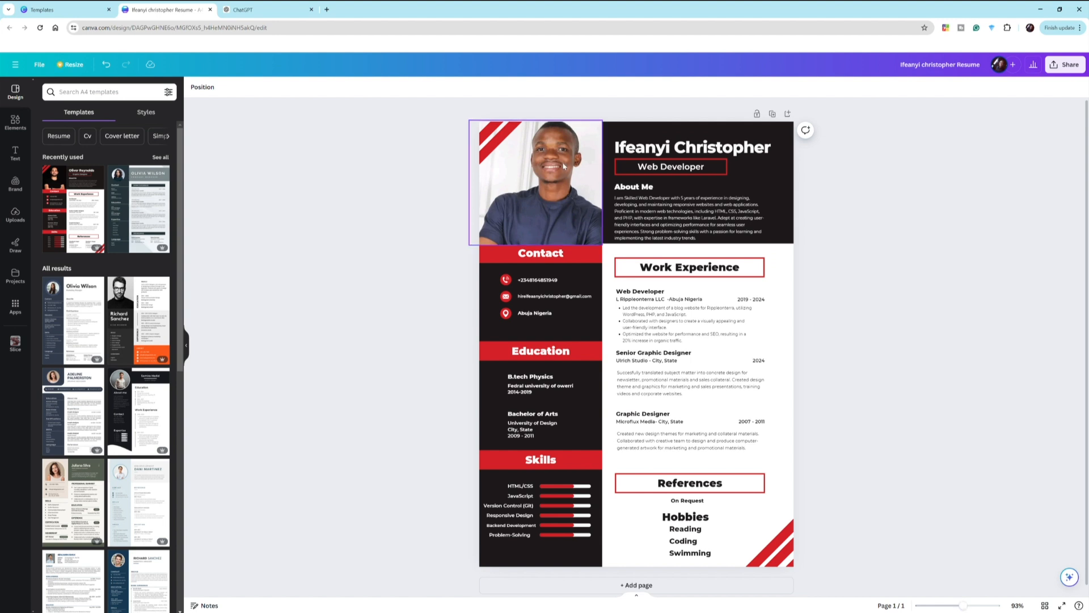
pyautogui.click(667, 340)
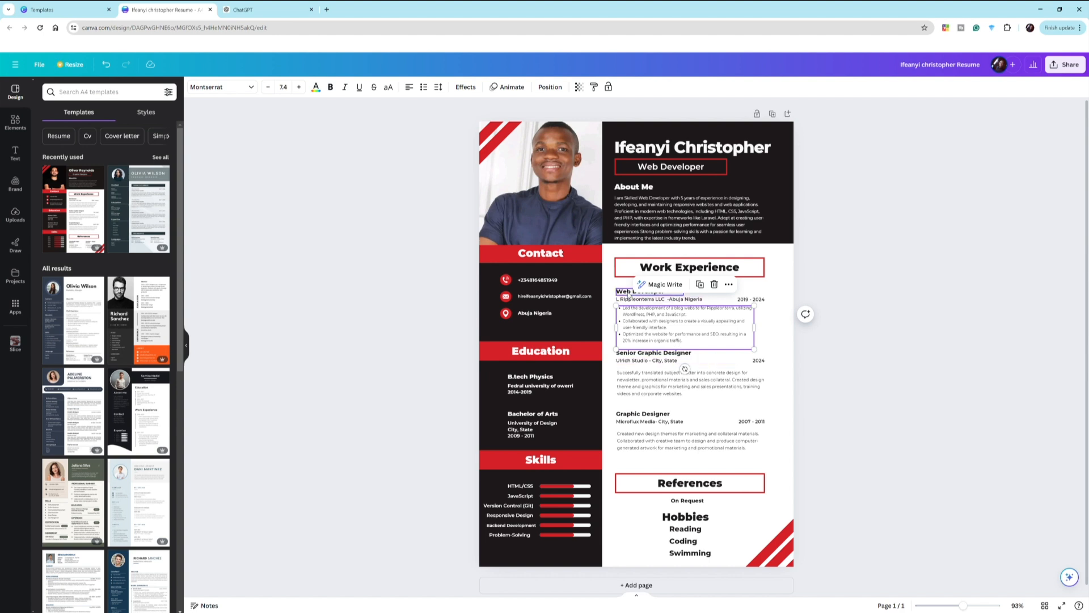
pyautogui.click(629, 292)
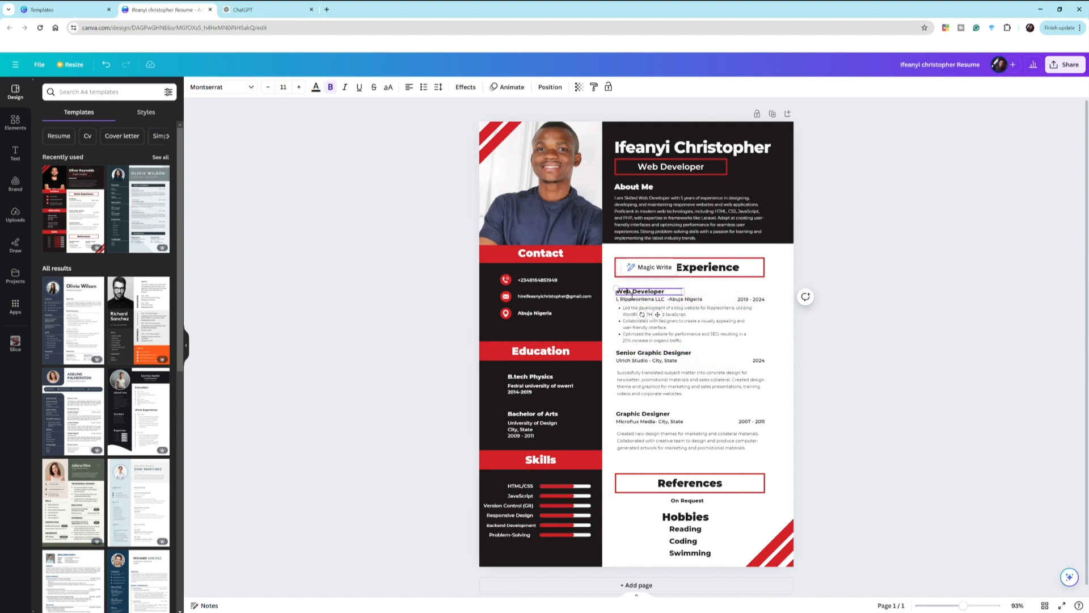
pyautogui.click(634, 300)
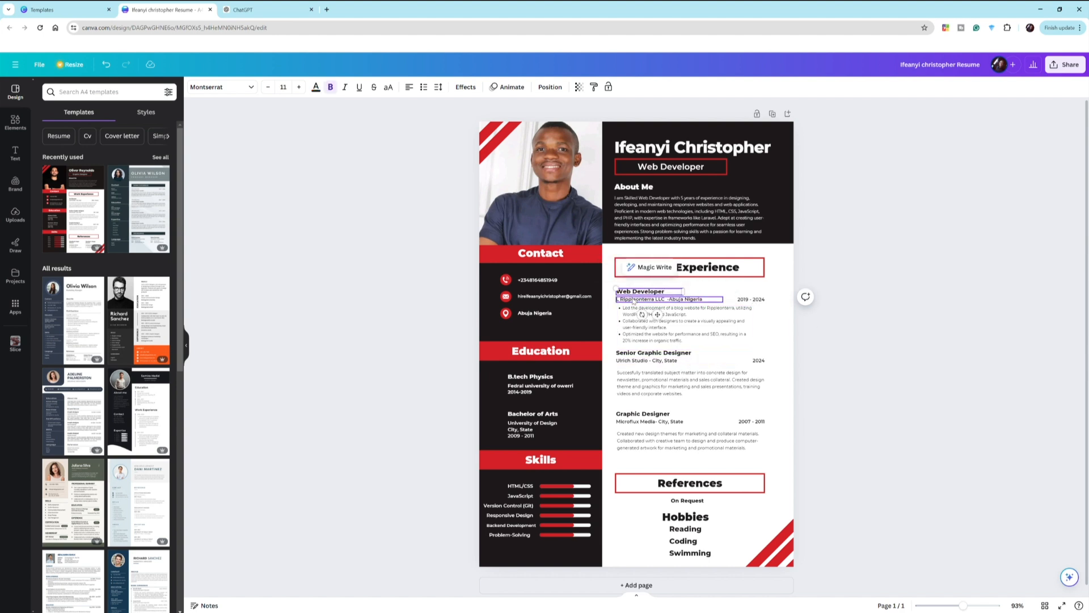
pyautogui.click(684, 305)
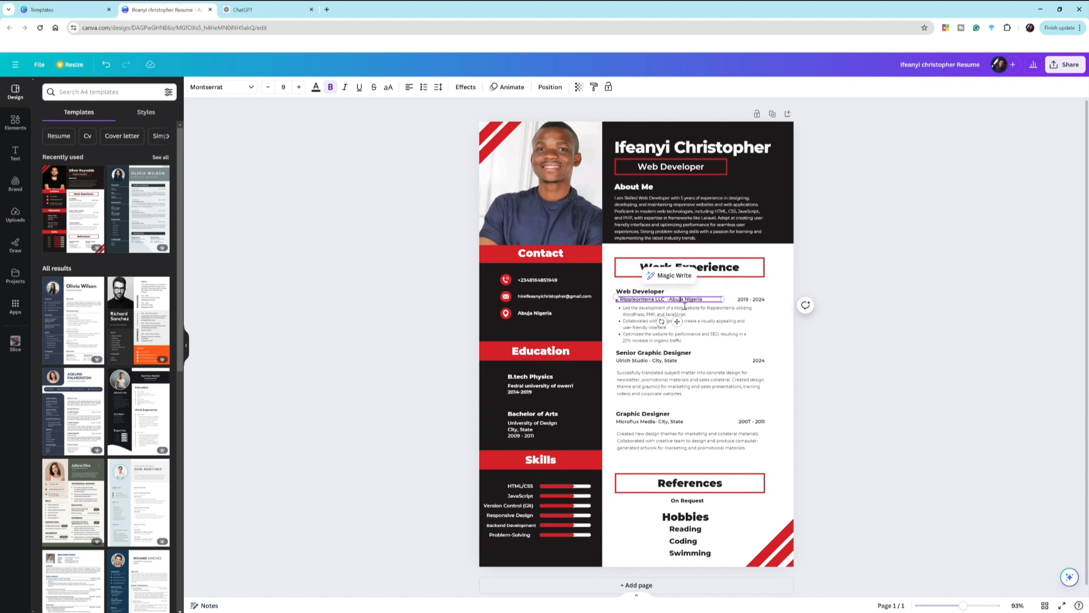
pyautogui.click(740, 303)
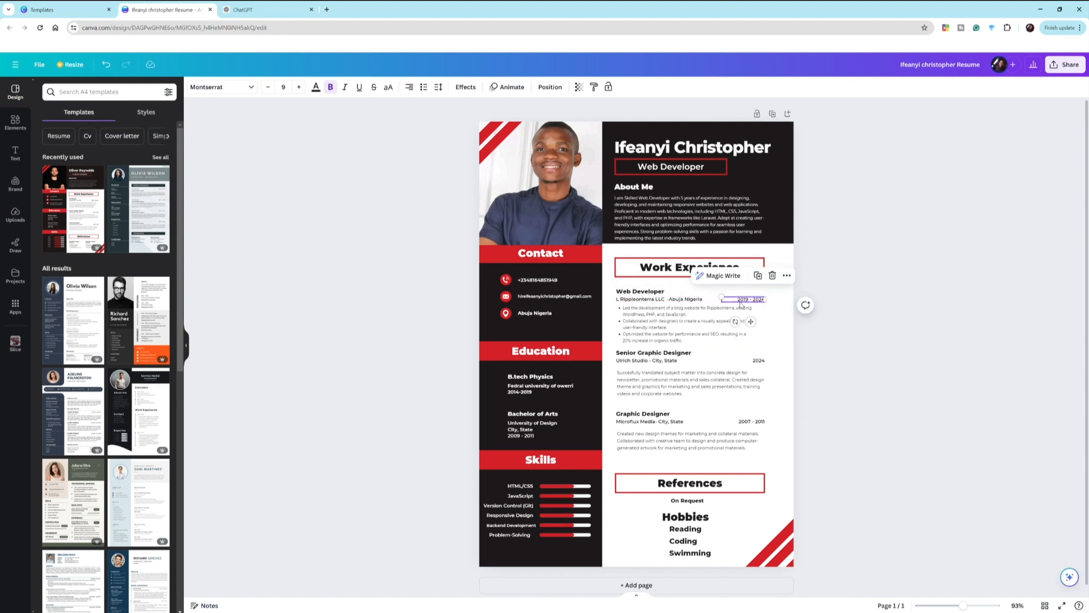
pyautogui.click(711, 391)
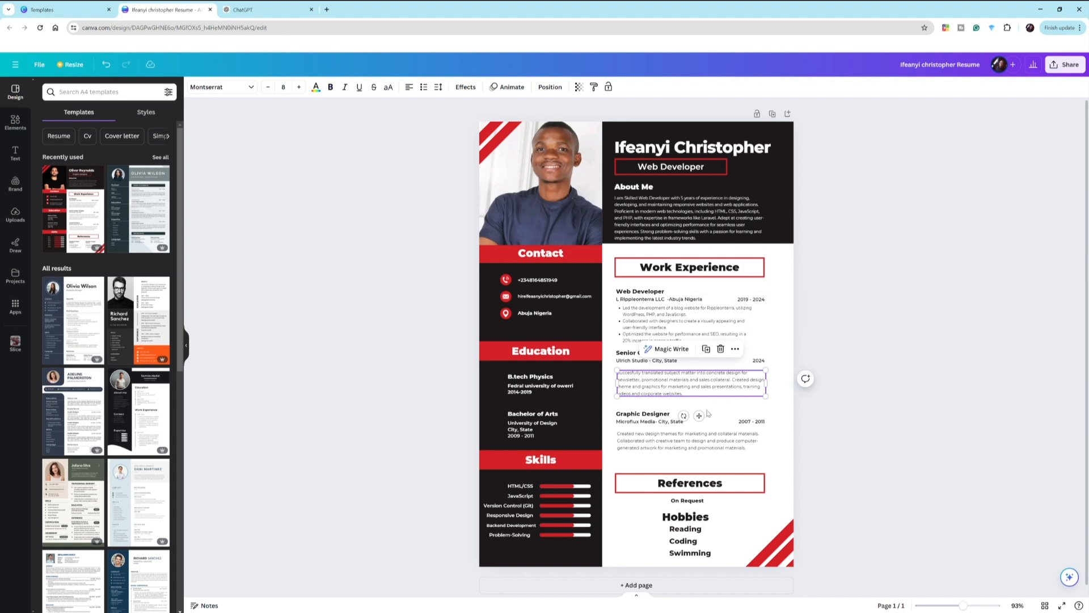
pyautogui.click(708, 435)
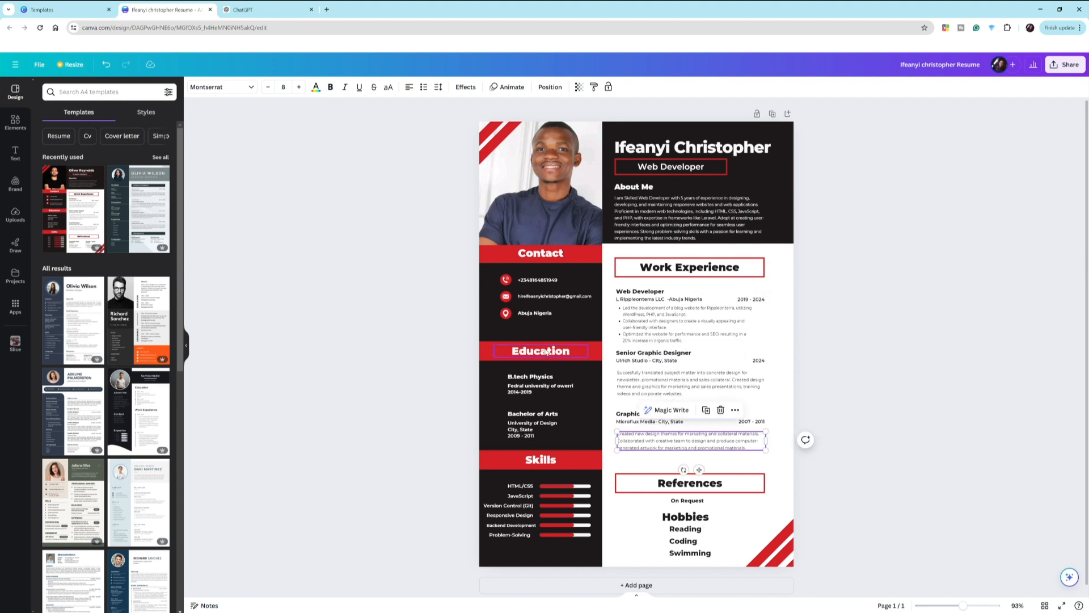
pyautogui.moveTo(970, 608); pyautogui.dragTo(962, 609)
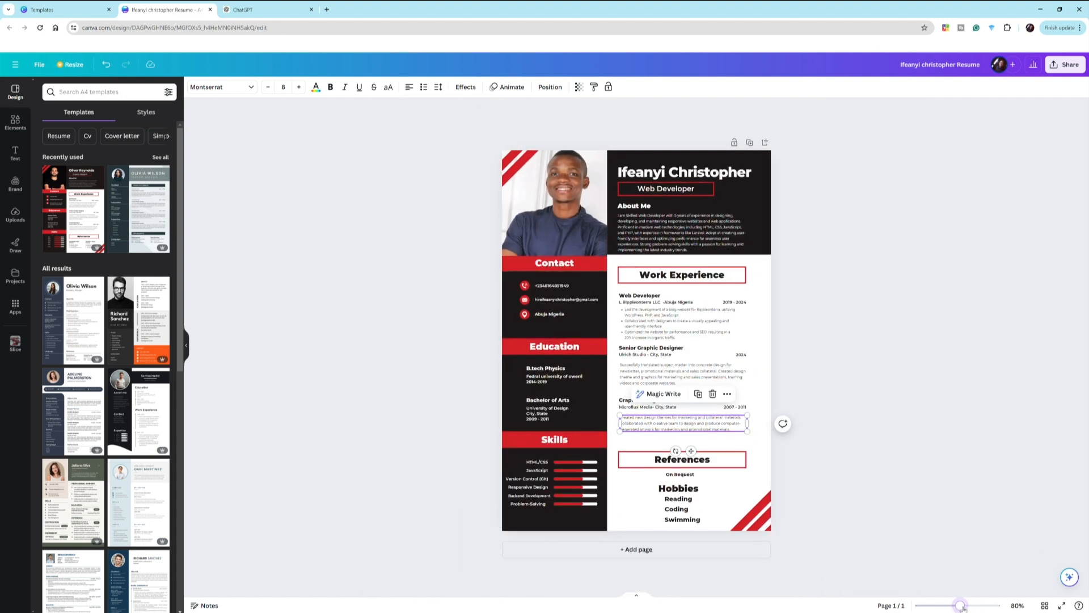
pyautogui.click(458, 185)
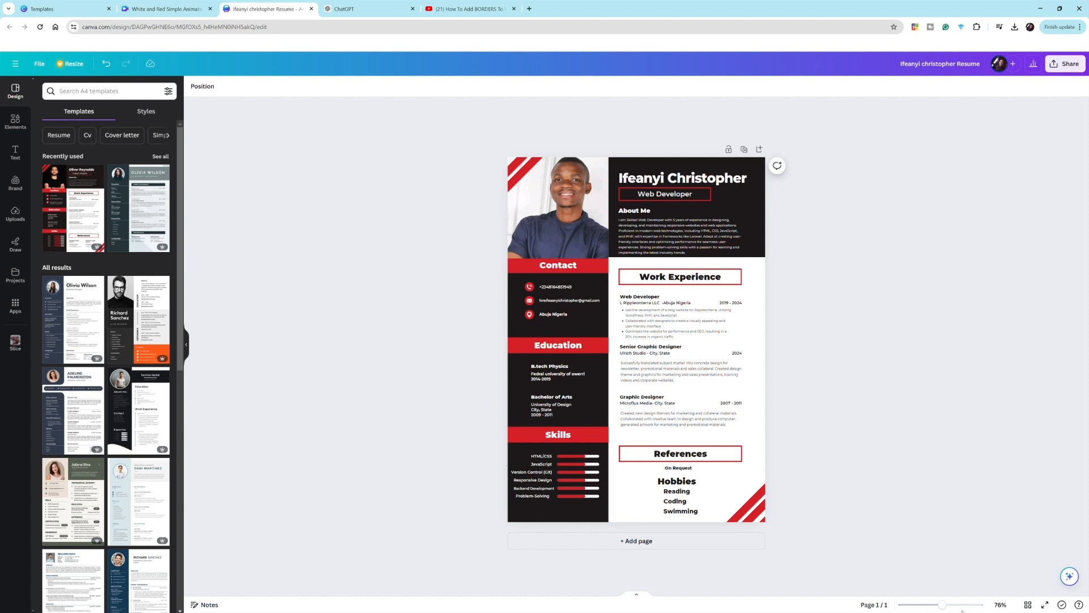
pyautogui.moveTo(942, 604)
pyautogui.mouseDown()
pyautogui.moveTo(928, 607)
pyautogui.moveTo(958, 606)
pyautogui.moveTo(943, 605)
pyautogui.mouseUp()
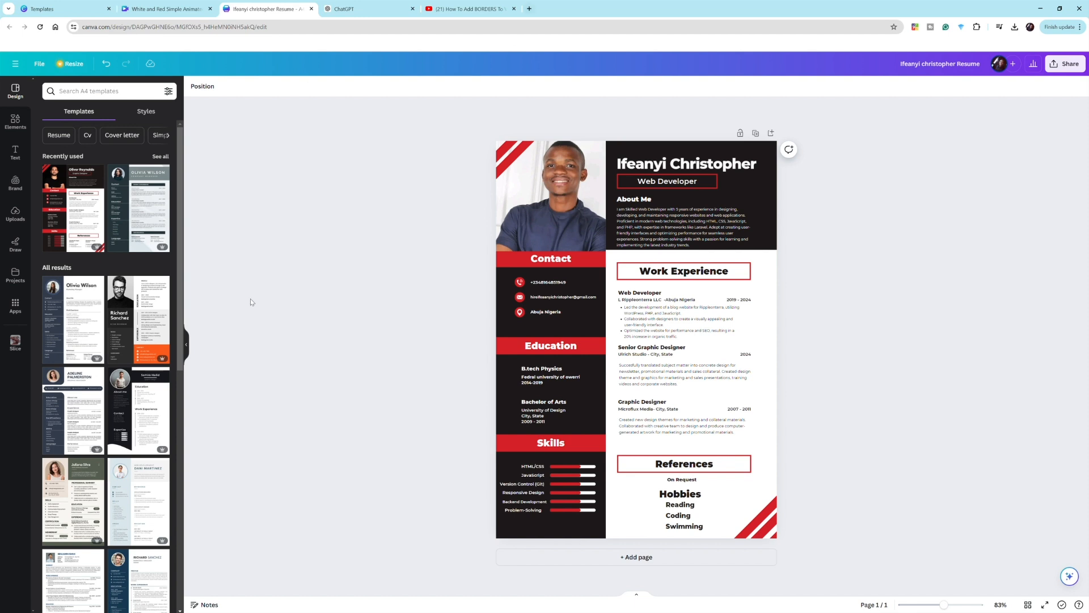
# - Fill the dark header box behind the name with pure black
pyautogui.click(754, 185)
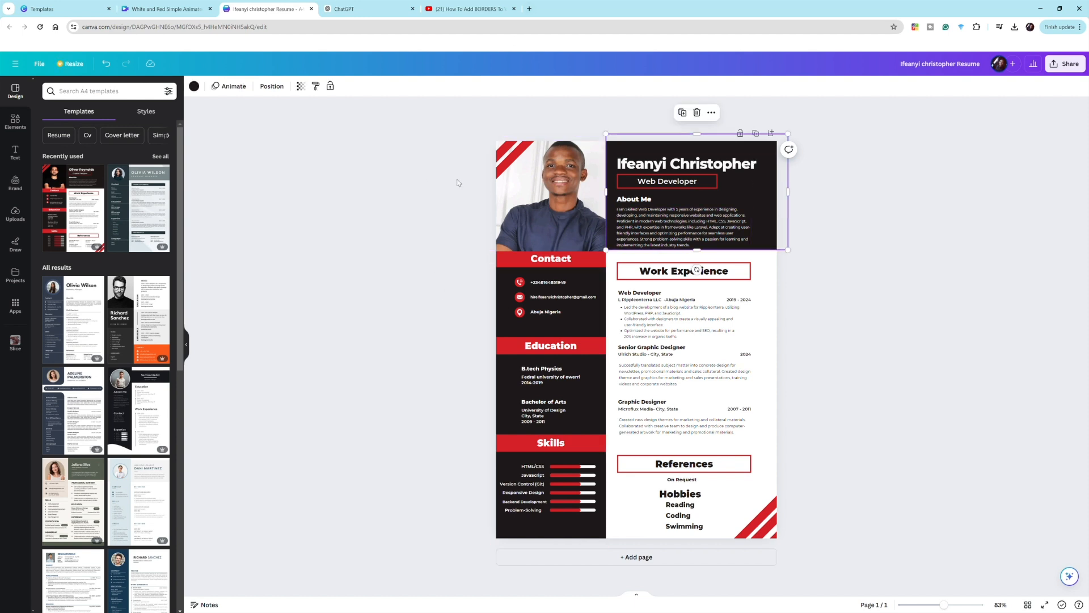
pyautogui.click(194, 87)
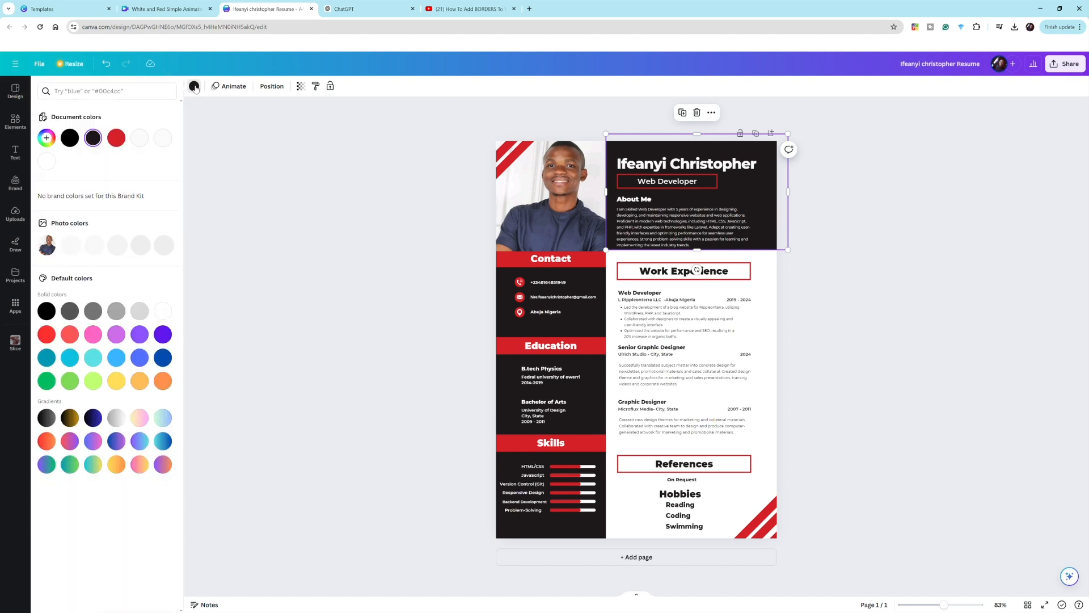
pyautogui.click(76, 143)
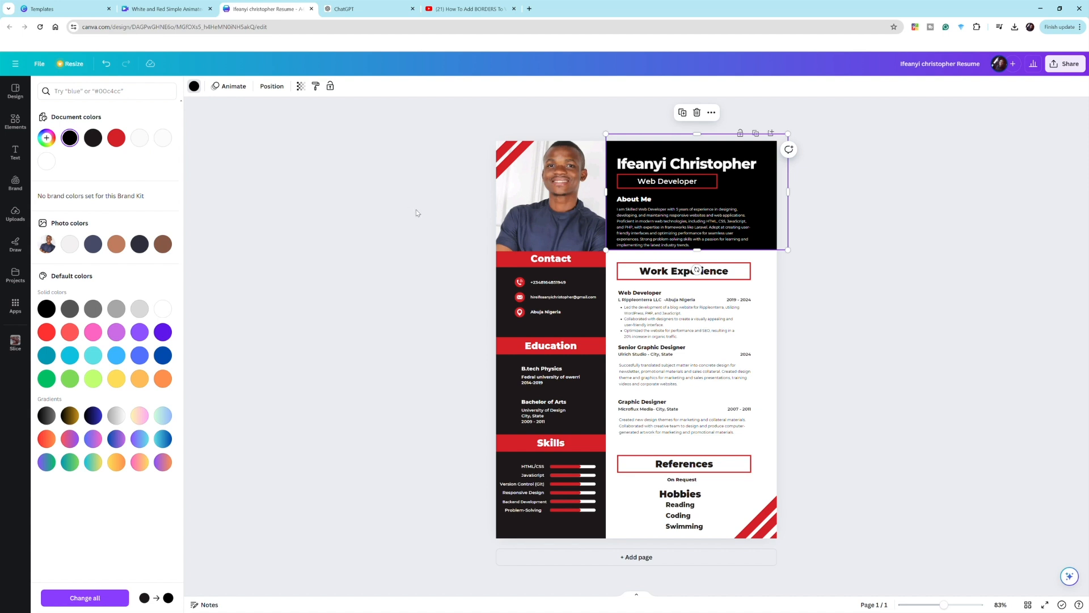
pyautogui.press('Escape')
# - Recolour the red Contact heading box, and every other red element, dark slate blue
pyautogui.click(508, 257)
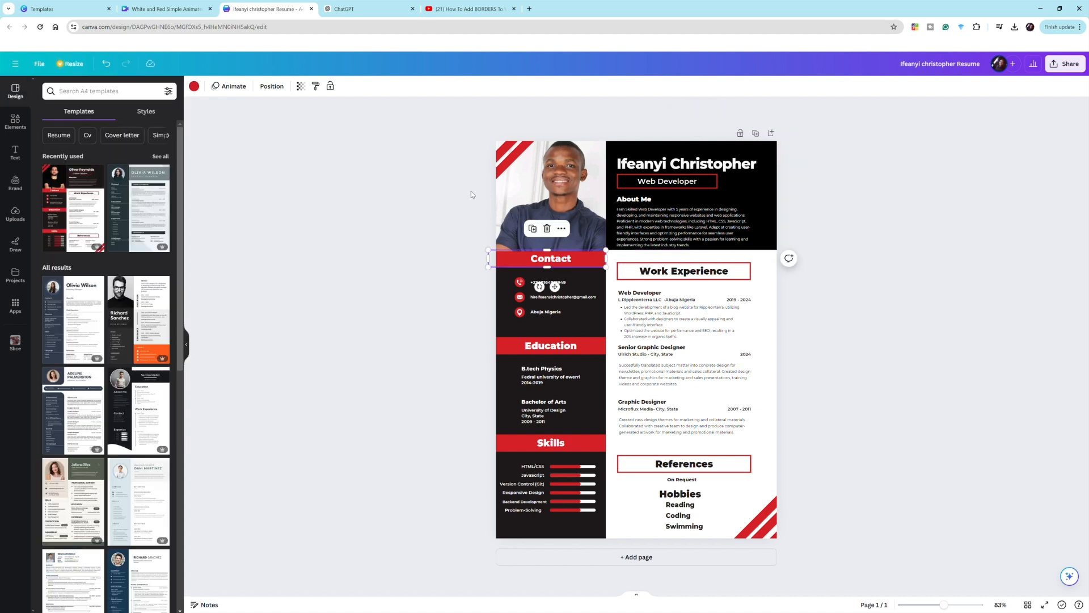
pyautogui.click(195, 86)
pyautogui.click(96, 245)
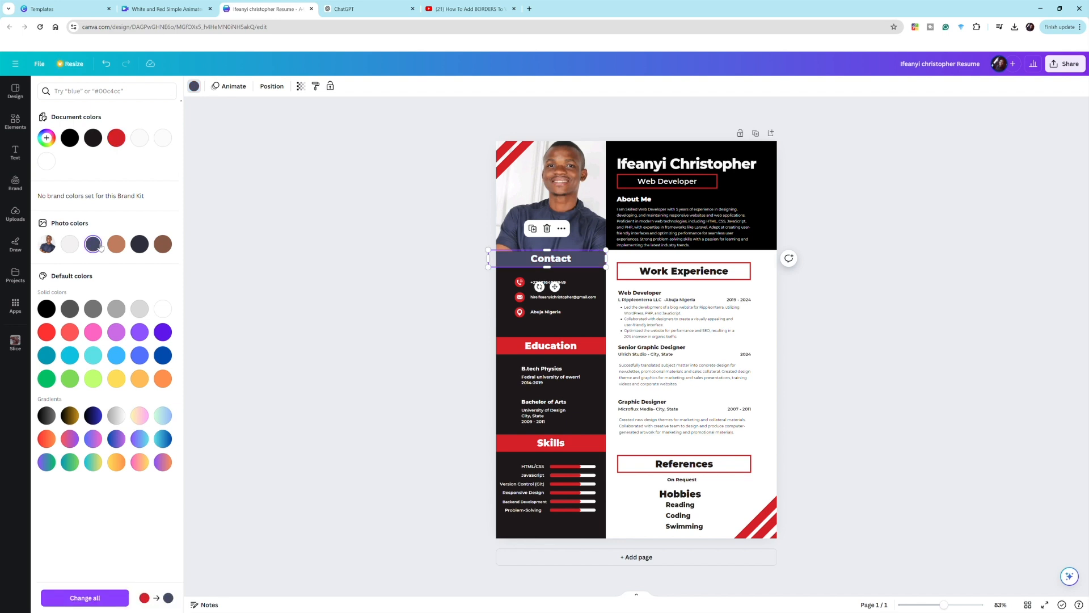
pyautogui.click(97, 598)
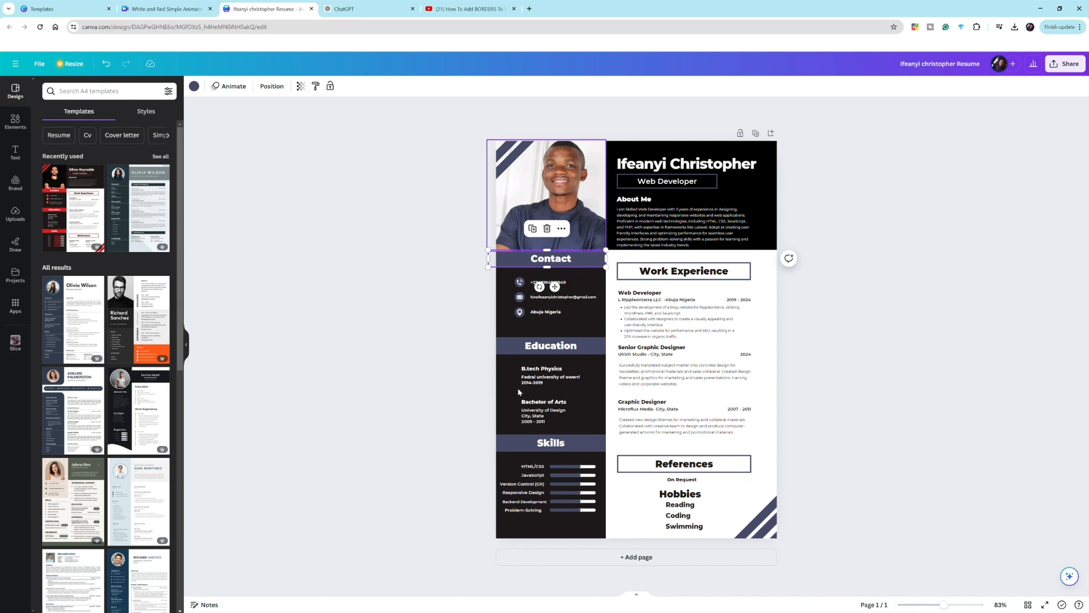
# - Make the left sidebar column pure black (#000000) and deselect it
pyautogui.click(503, 379)
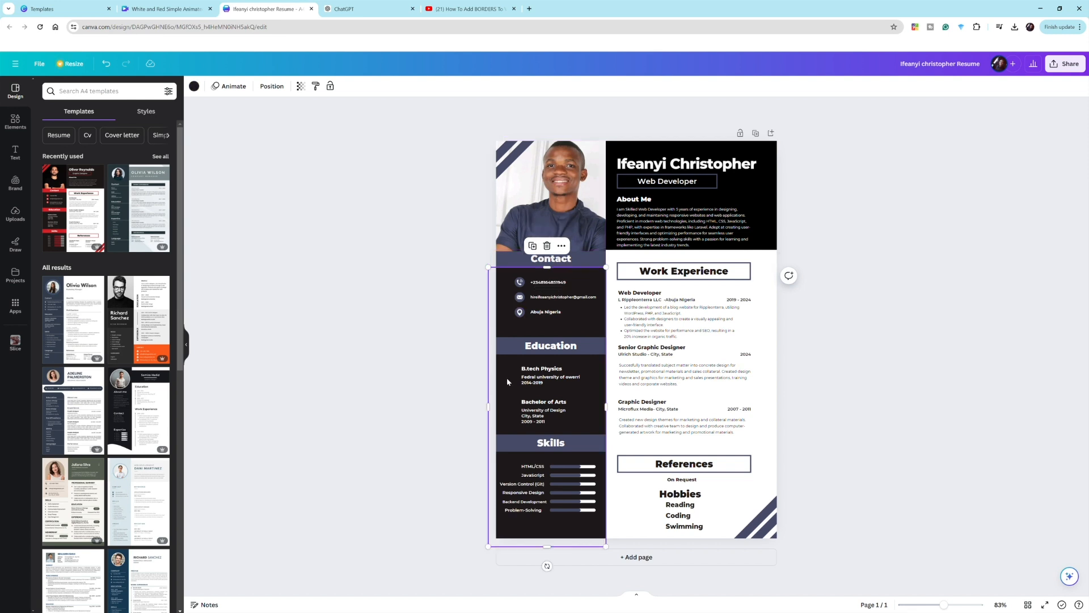
pyautogui.click(194, 86)
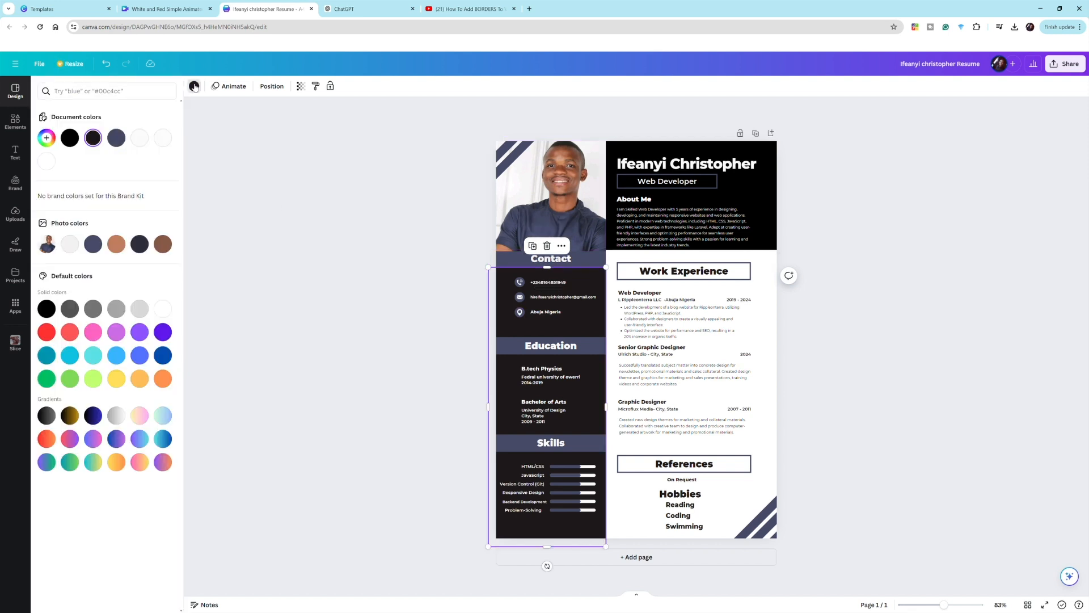
pyautogui.click(69, 138)
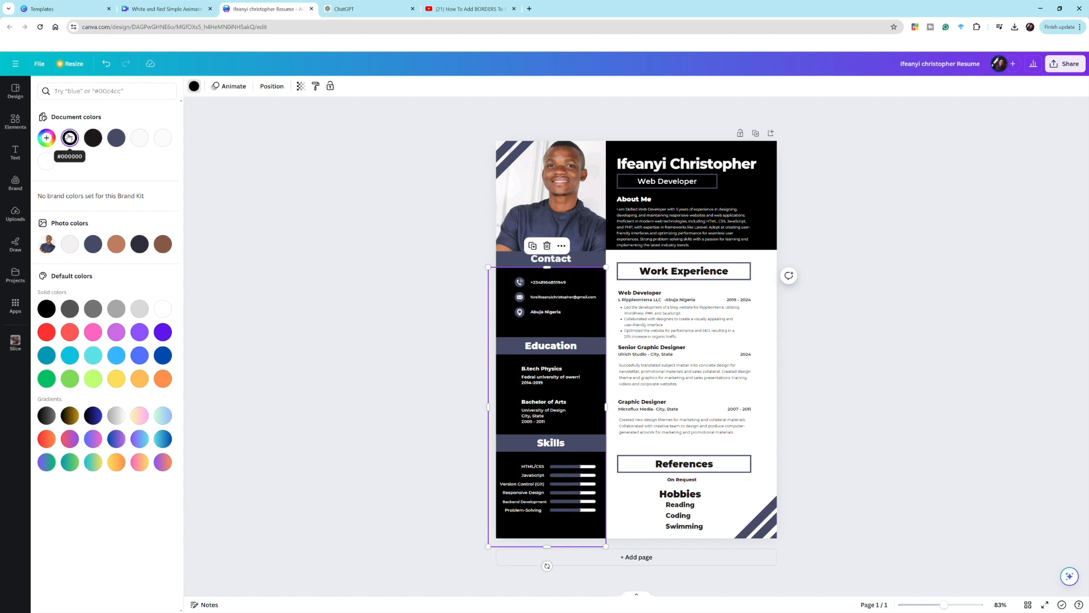
pyautogui.press('Escape')
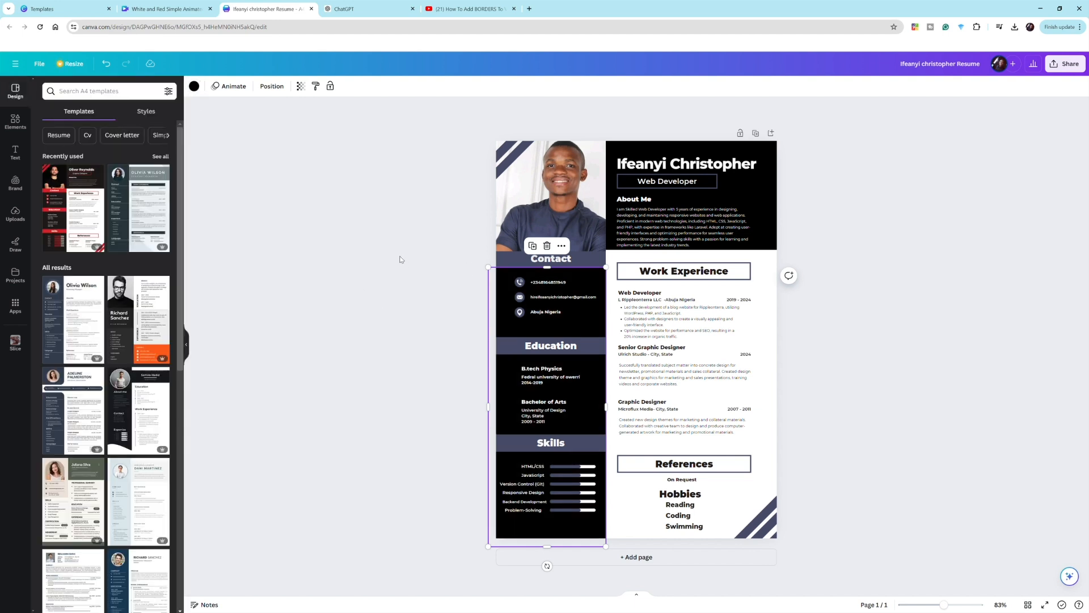
pyautogui.click(400, 257)
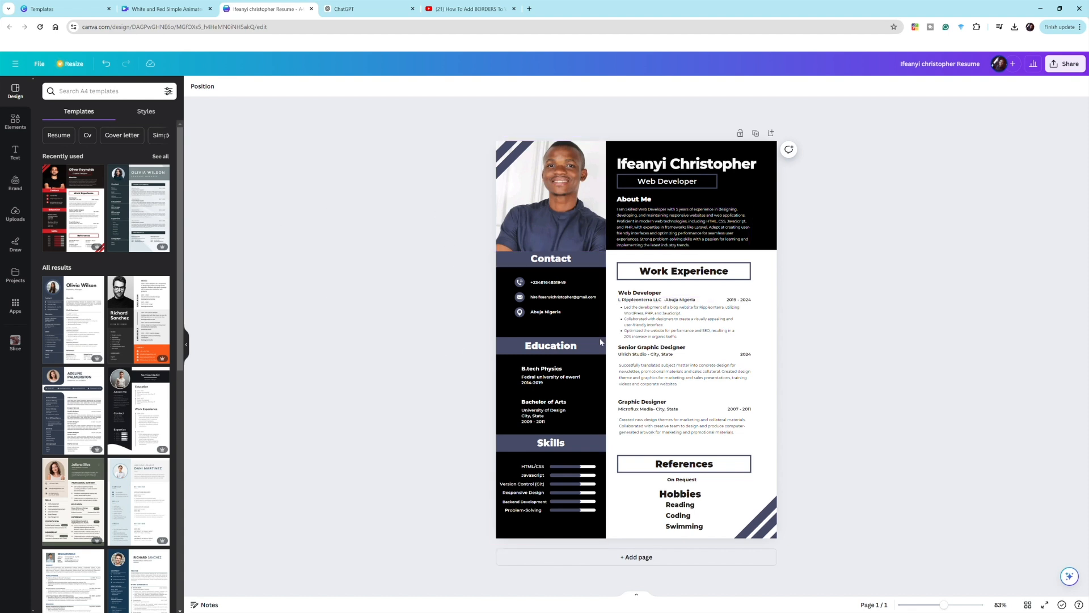
# - Recolour the black header block slate blue (#464a66)
pyautogui.click(751, 194)
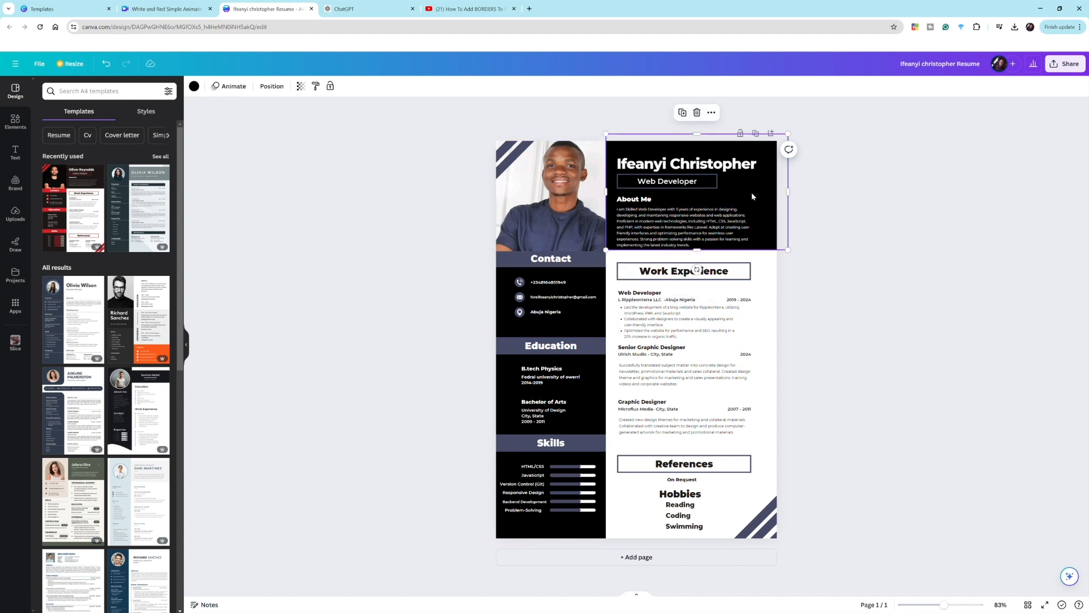
pyautogui.click(196, 87)
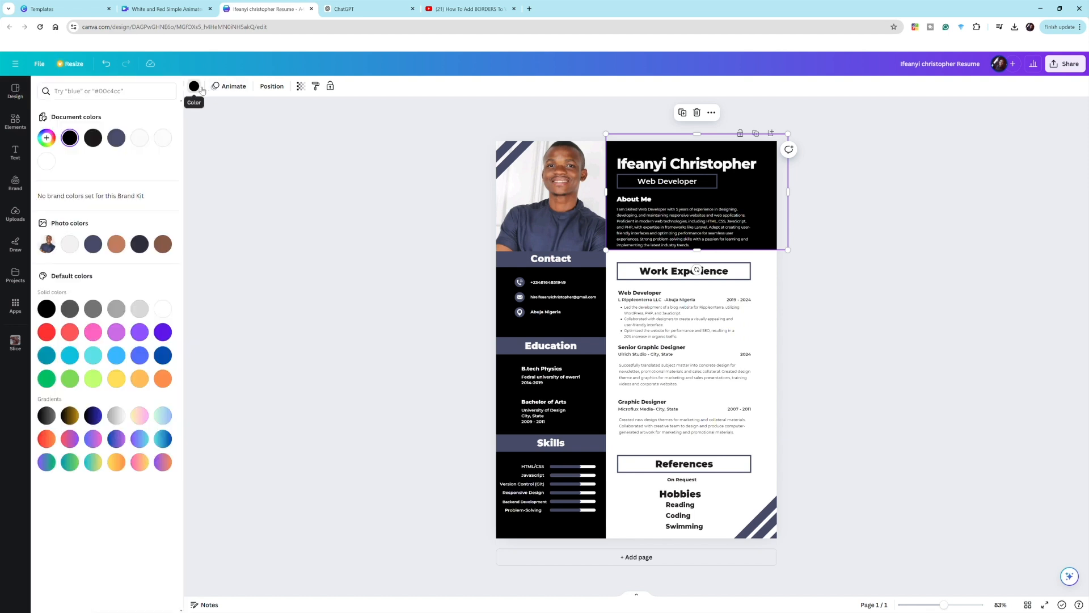
pyautogui.click(116, 138)
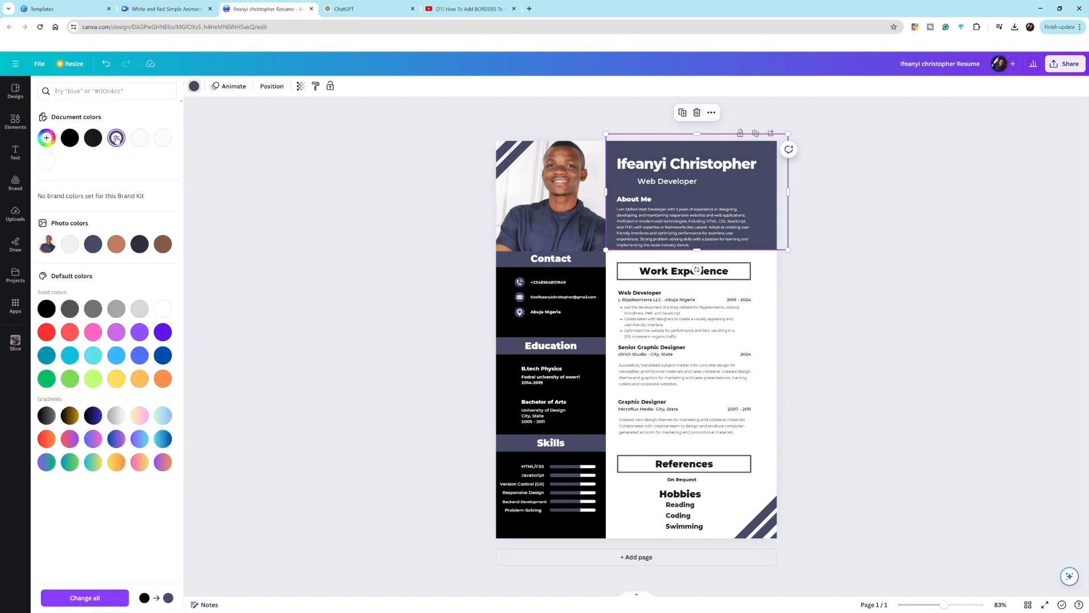
pyautogui.click(408, 178)
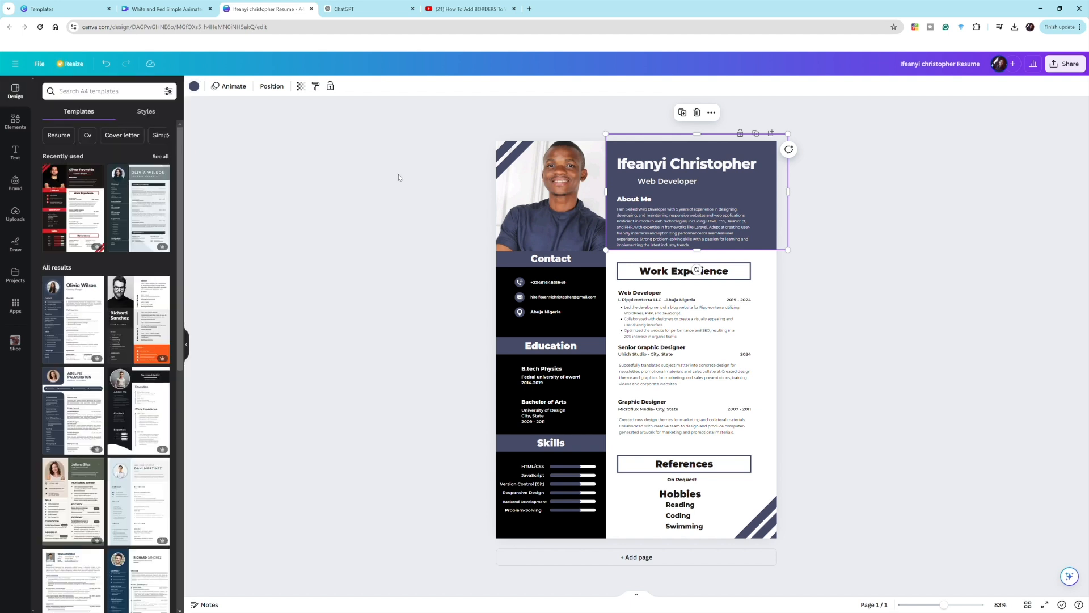
pyautogui.click(428, 237)
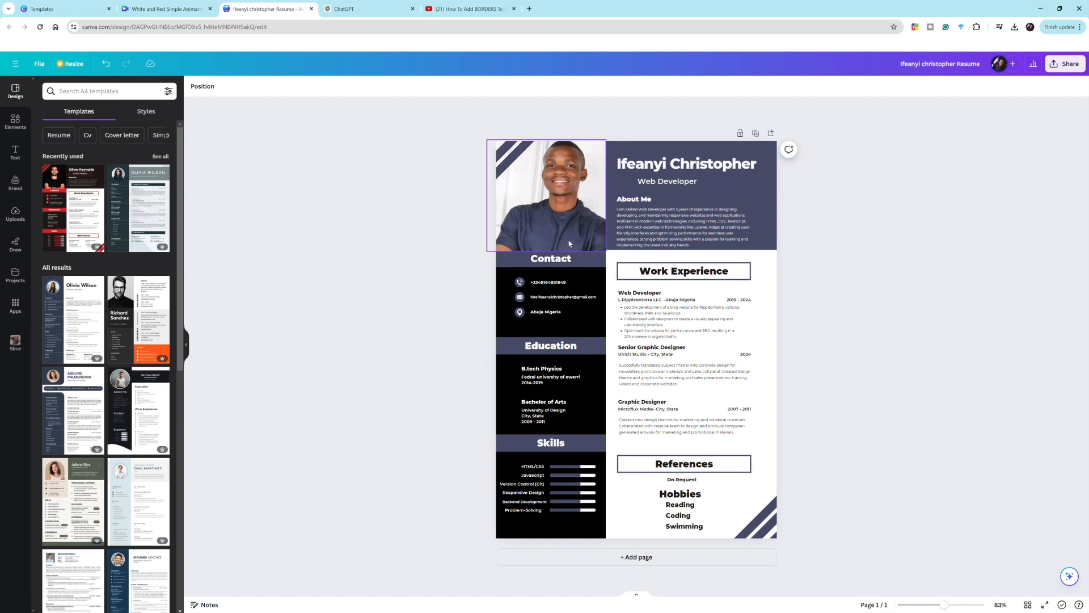
# - After trying greys, black and slate blue, fill the left column with the dark navy photo colour
pyautogui.click(576, 319)
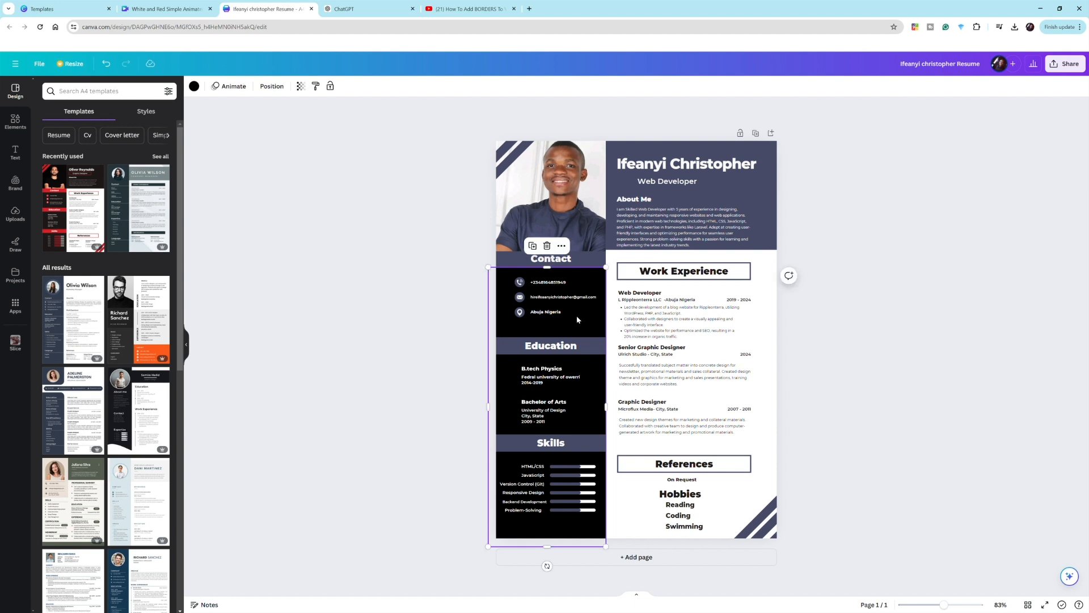
pyautogui.click(194, 85)
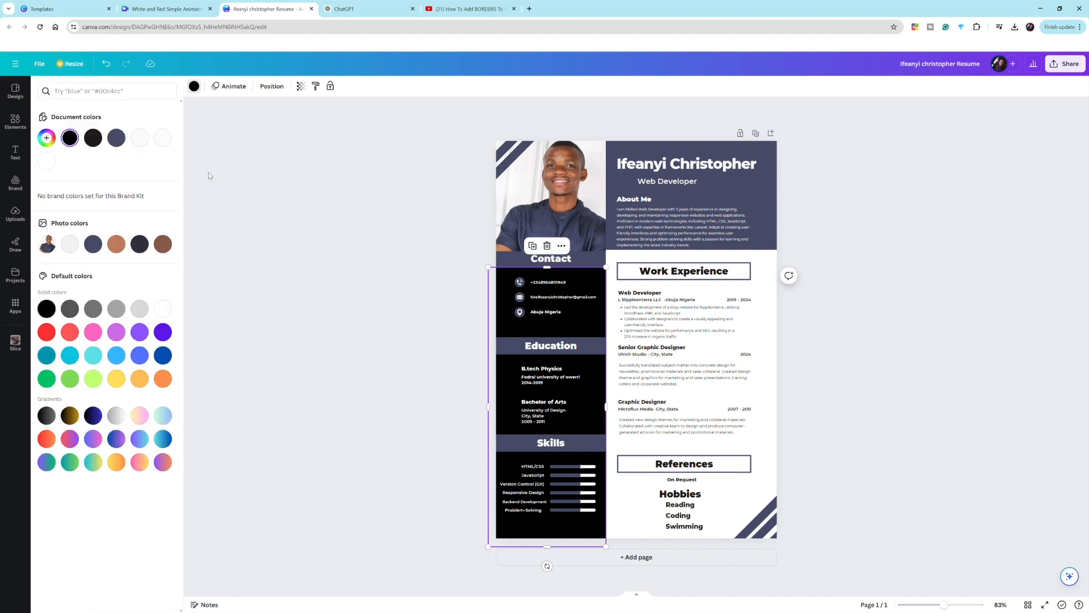
pyautogui.click(140, 309)
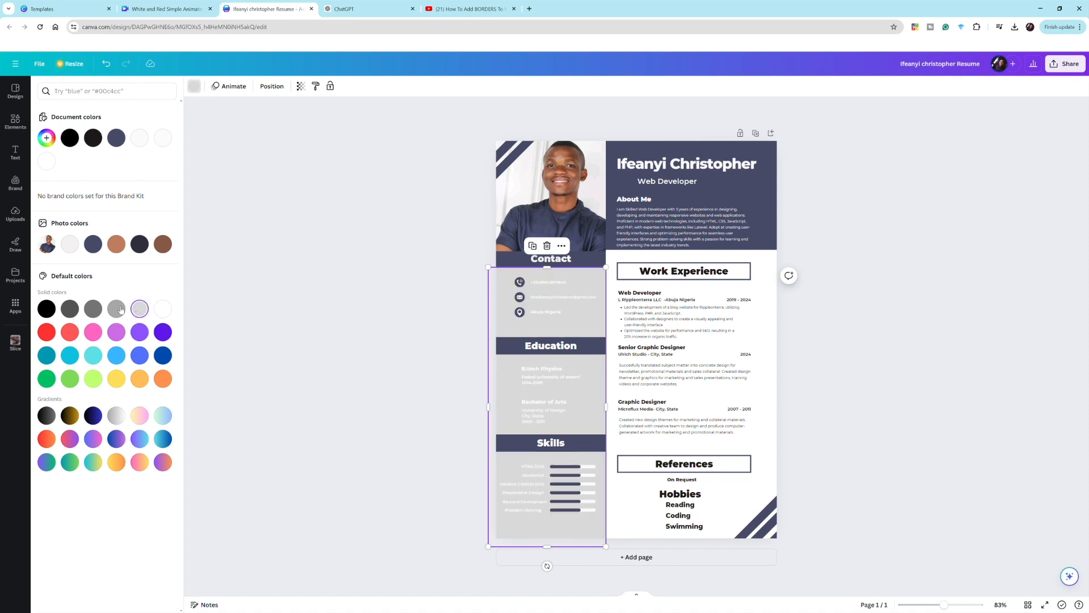
pyautogui.click(120, 308)
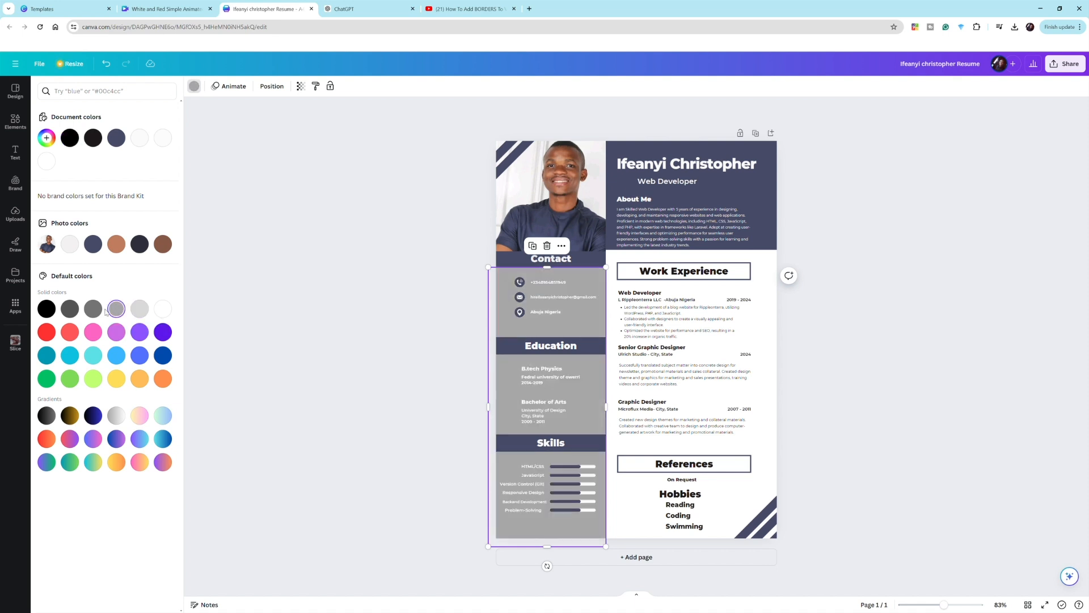
pyautogui.click(99, 313)
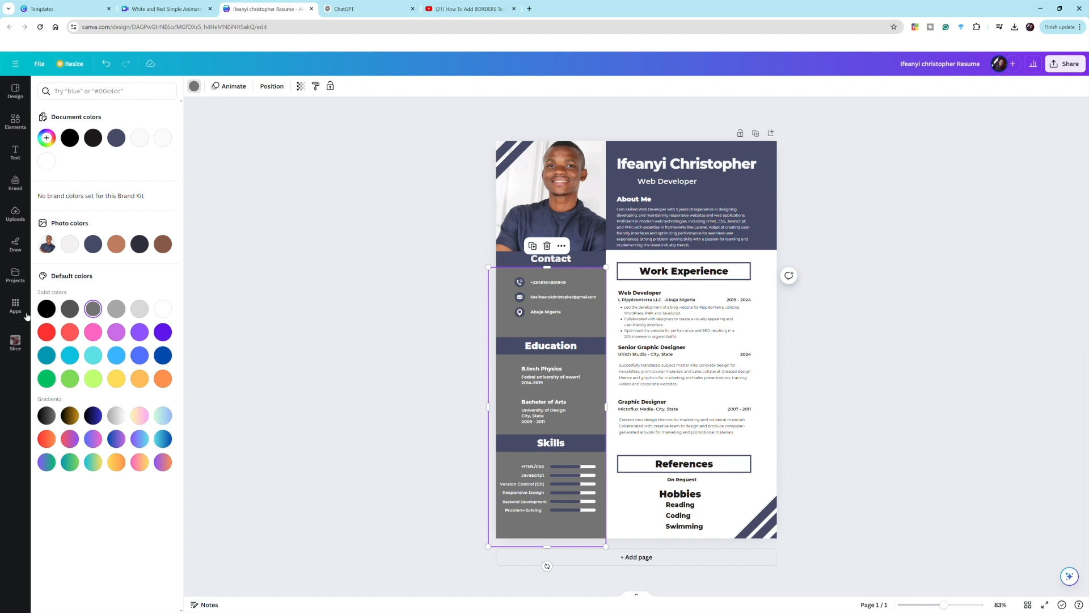
pyautogui.click(54, 311)
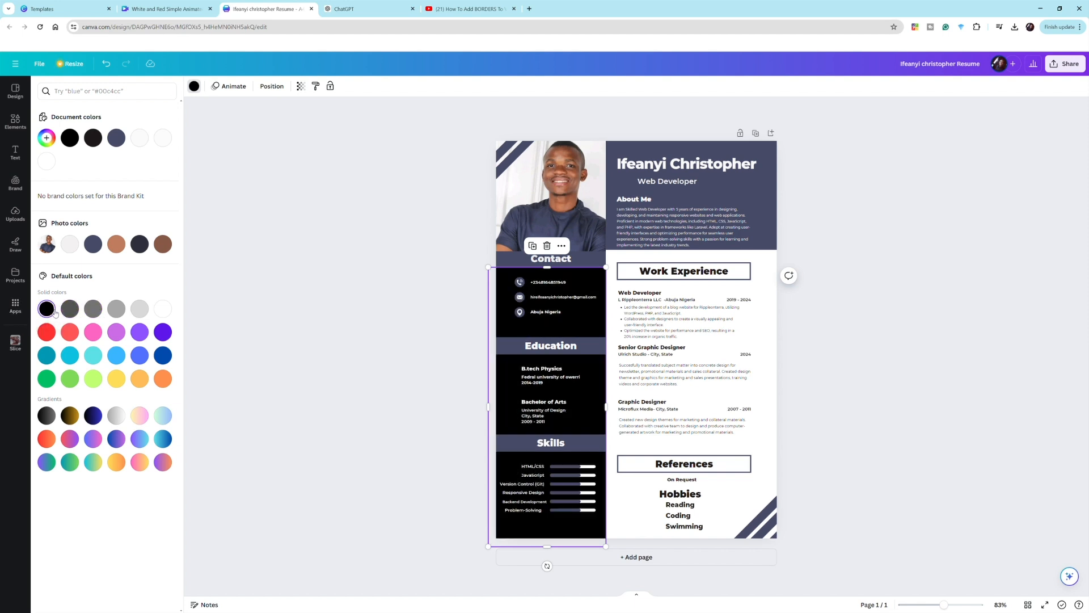
pyautogui.click(100, 251)
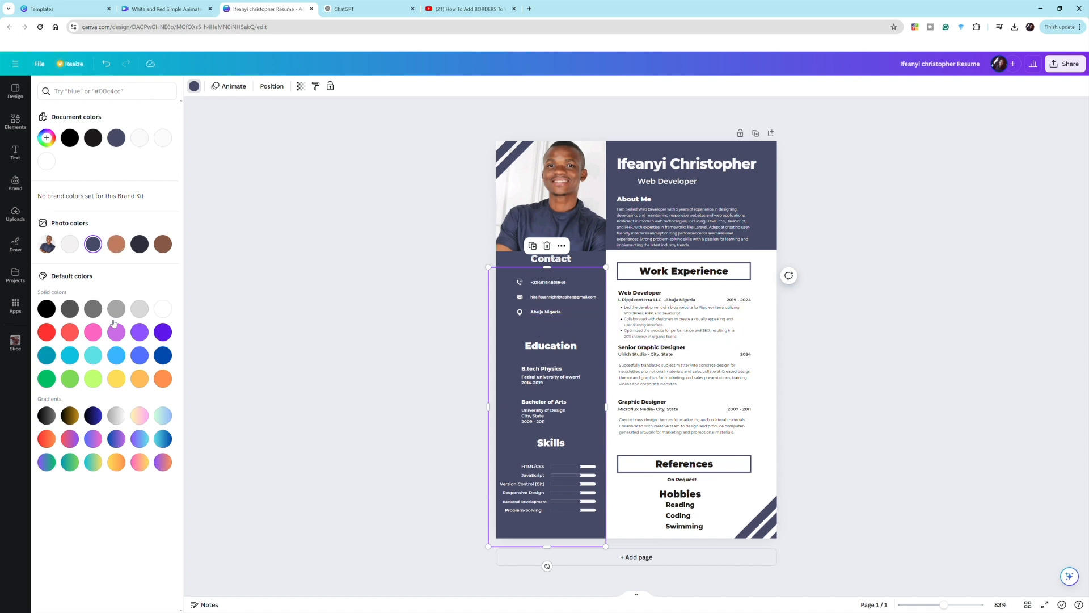
pyautogui.click(143, 247)
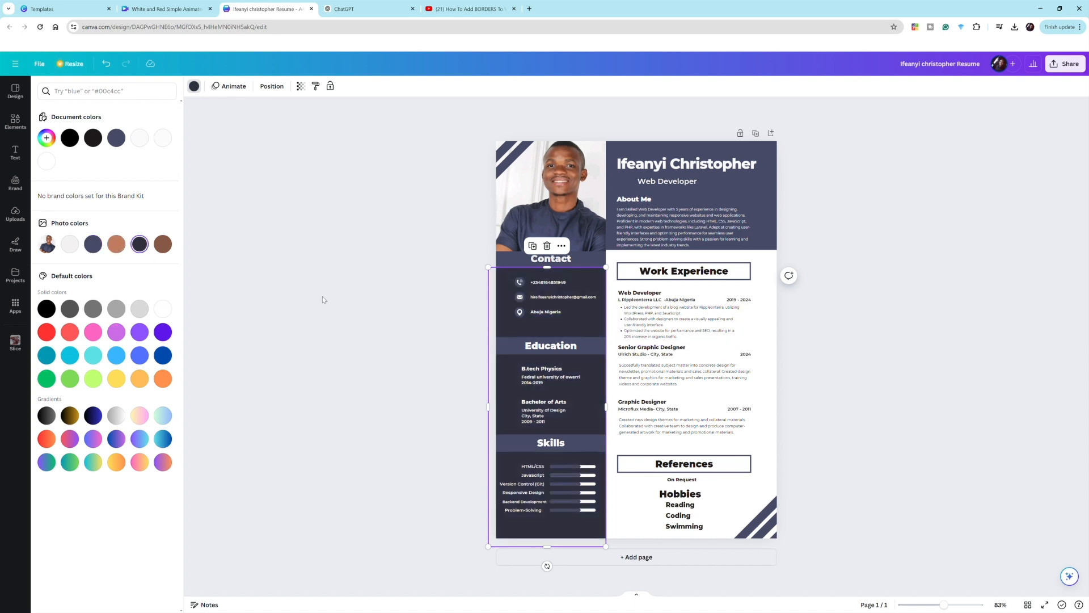
pyautogui.click(363, 296)
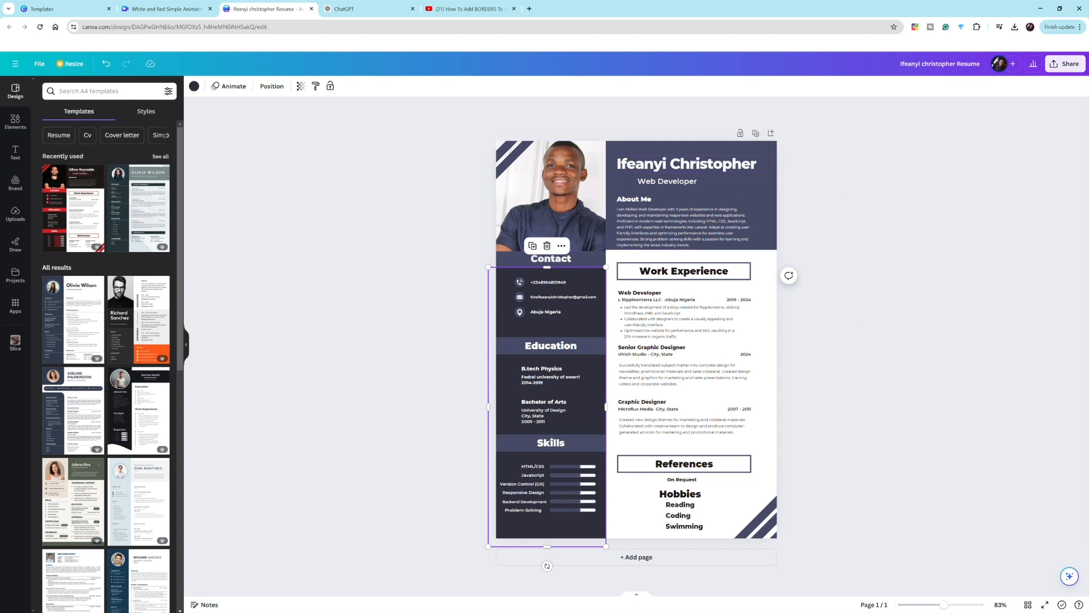
# - Download the resume from the Share menu with PDF Standard as the file type
pyautogui.click(1076, 61)
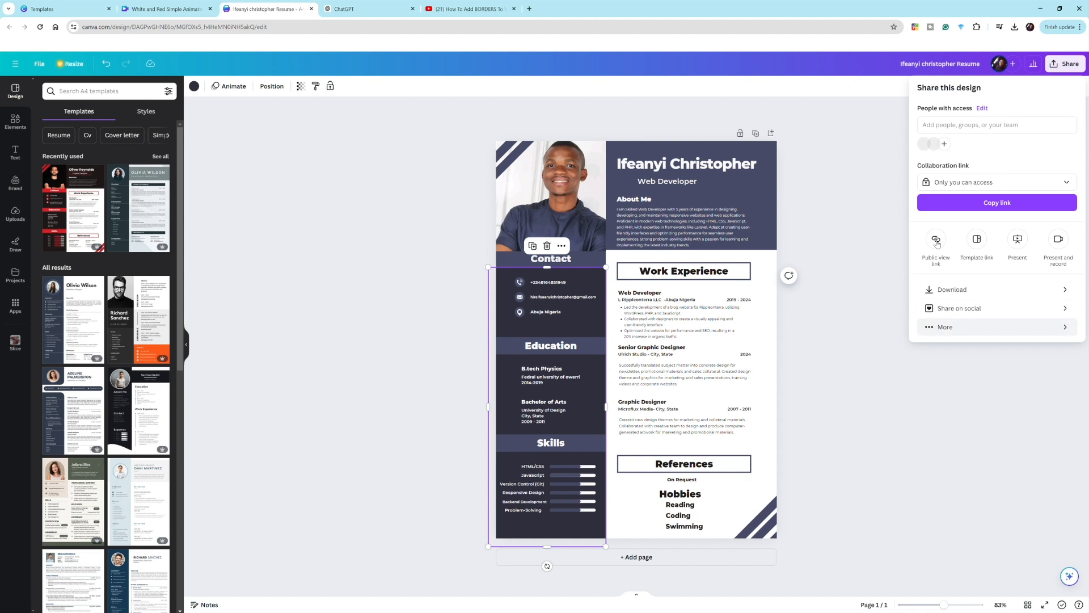
pyautogui.click(972, 291)
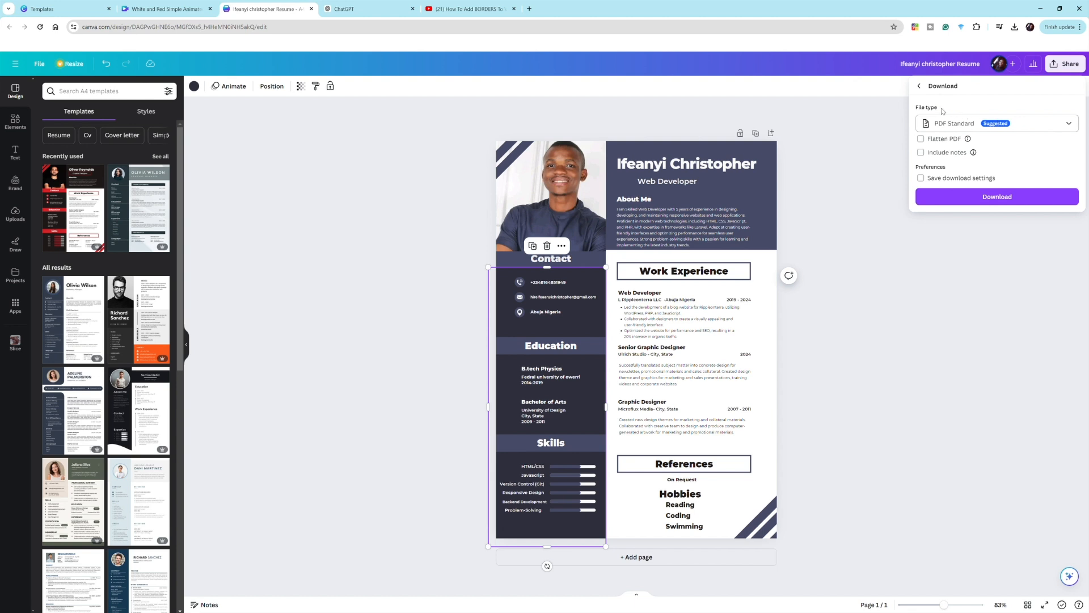
pyautogui.click(1059, 125)
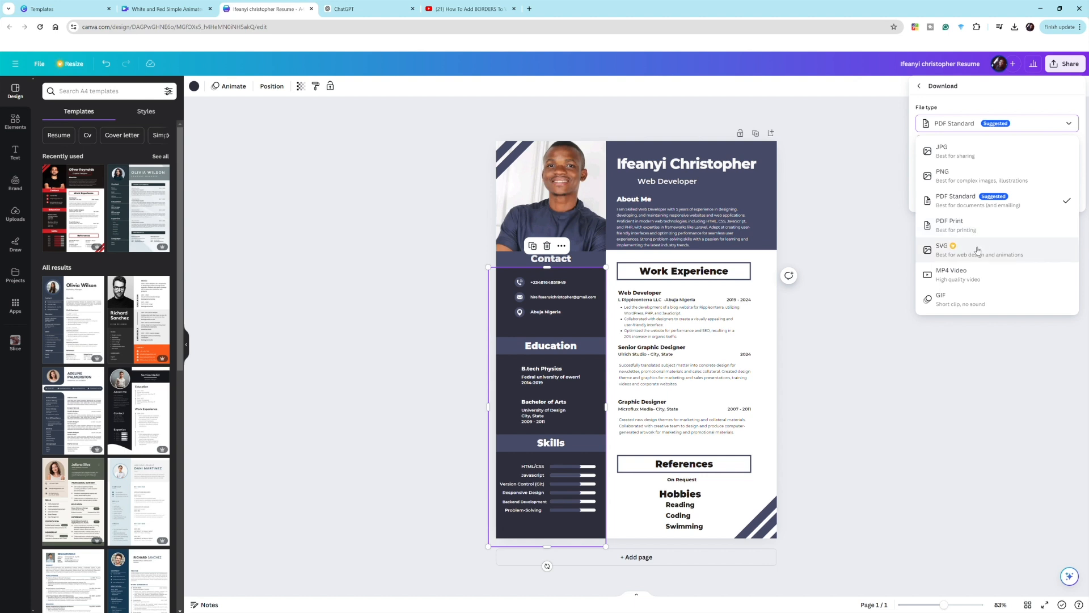
pyautogui.click(955, 192)
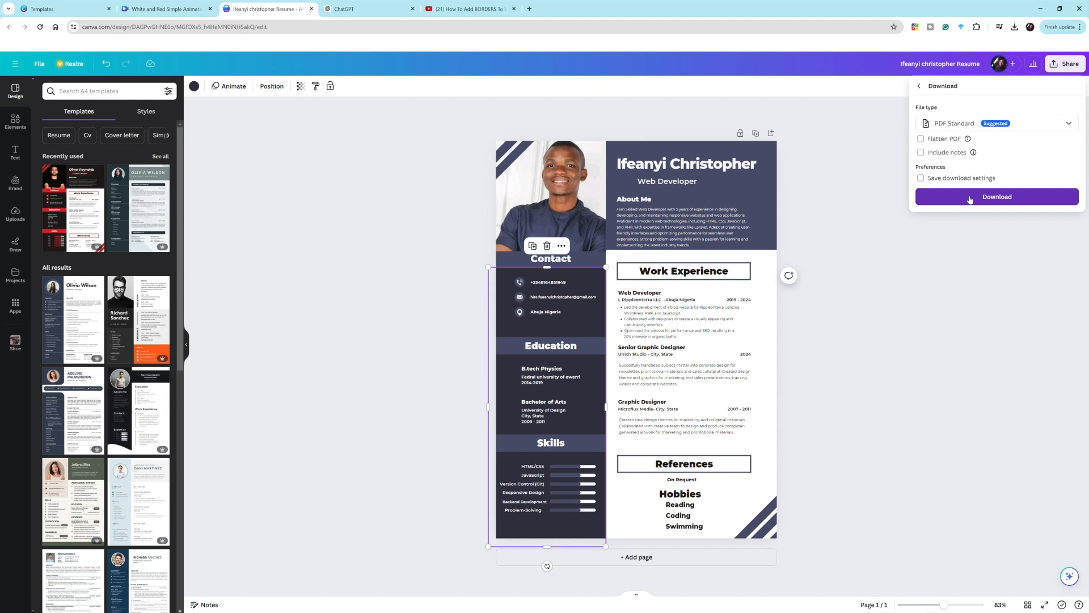
pyautogui.click(970, 198)
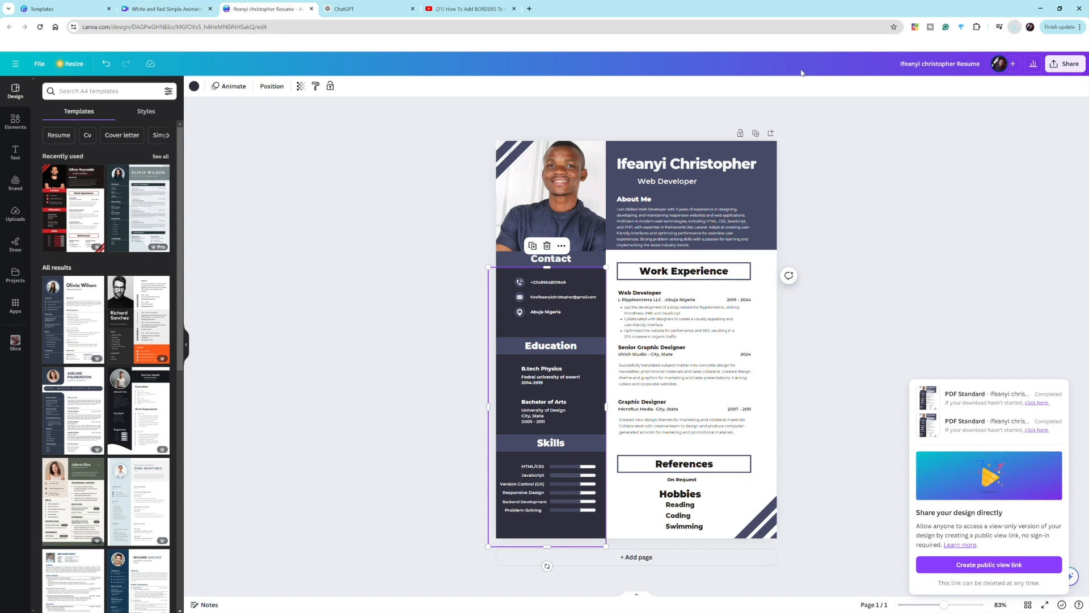
# - Open the downloaded resume PDF in Chrome and set the zoom to 125%
pyautogui.click(941, 48)
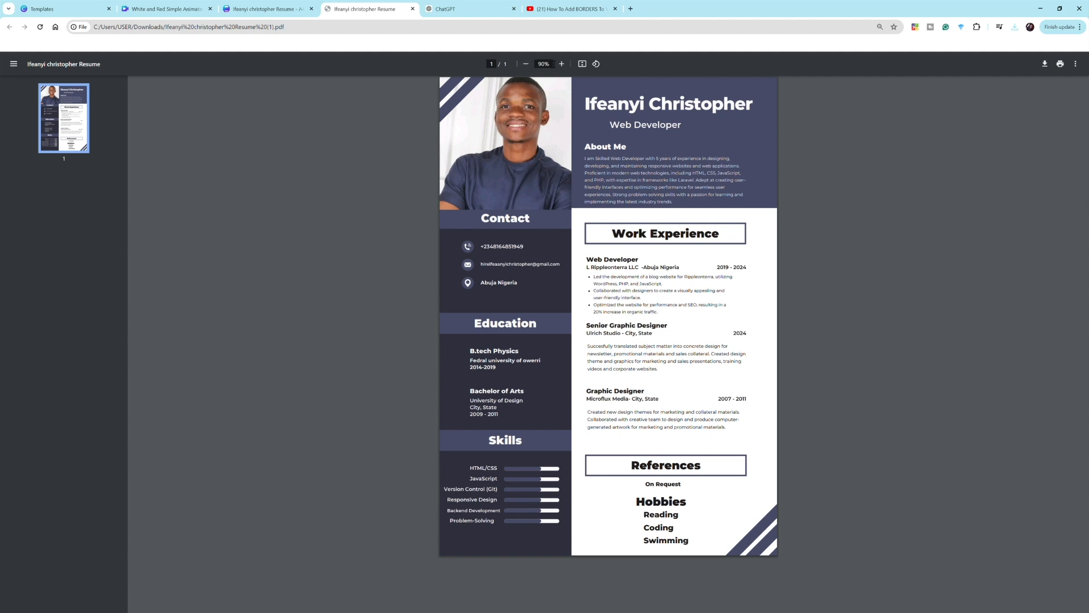
pyautogui.click(525, 63)
pyautogui.click(562, 64)
pyautogui.click(561, 64)
pyautogui.click(562, 63)
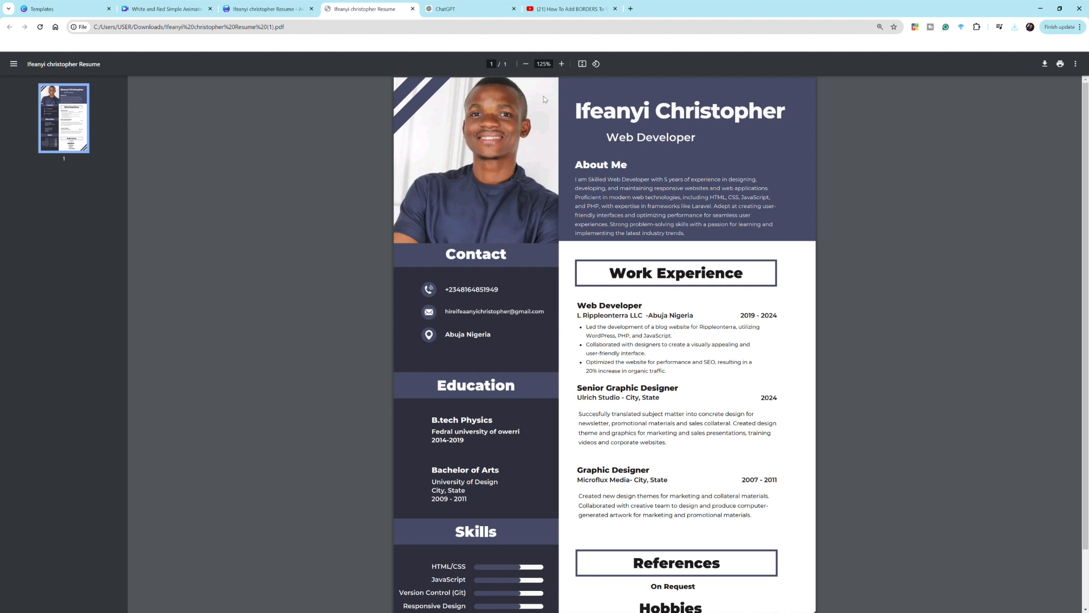
pyautogui.click(526, 64)
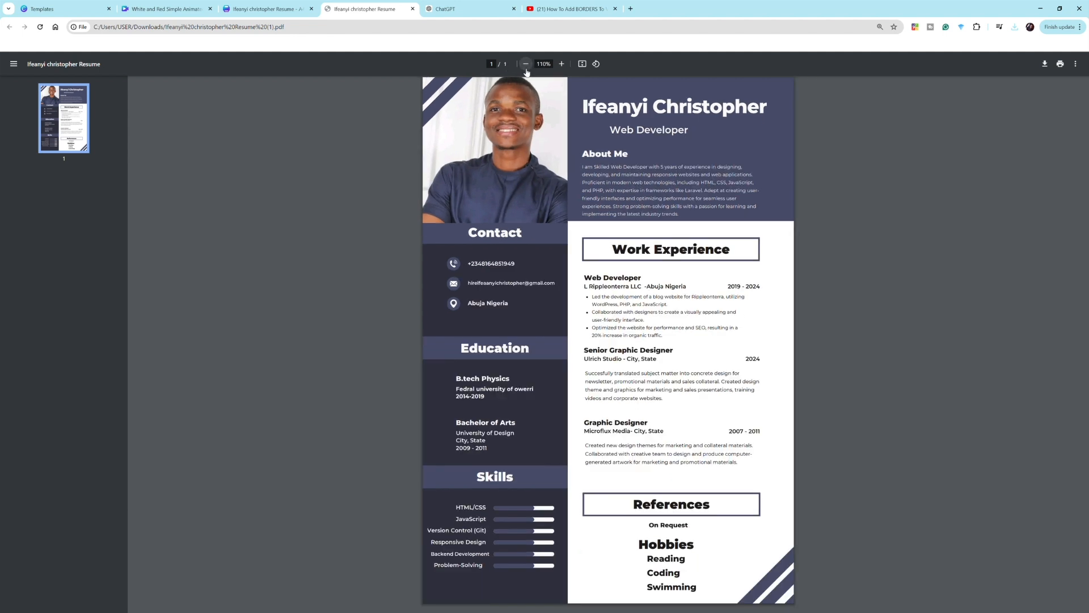
pyautogui.click(561, 64)
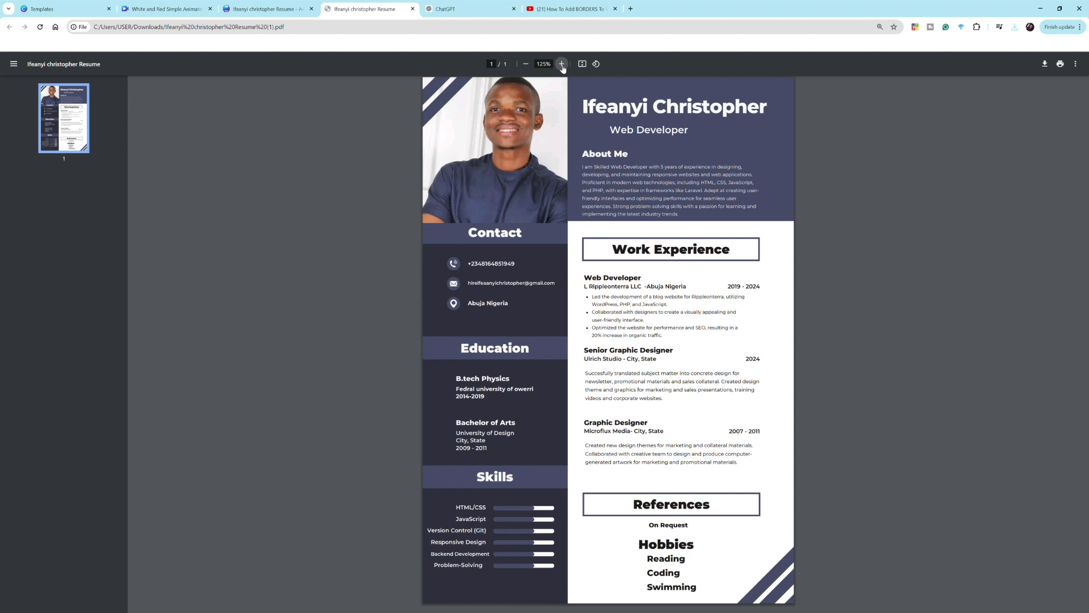